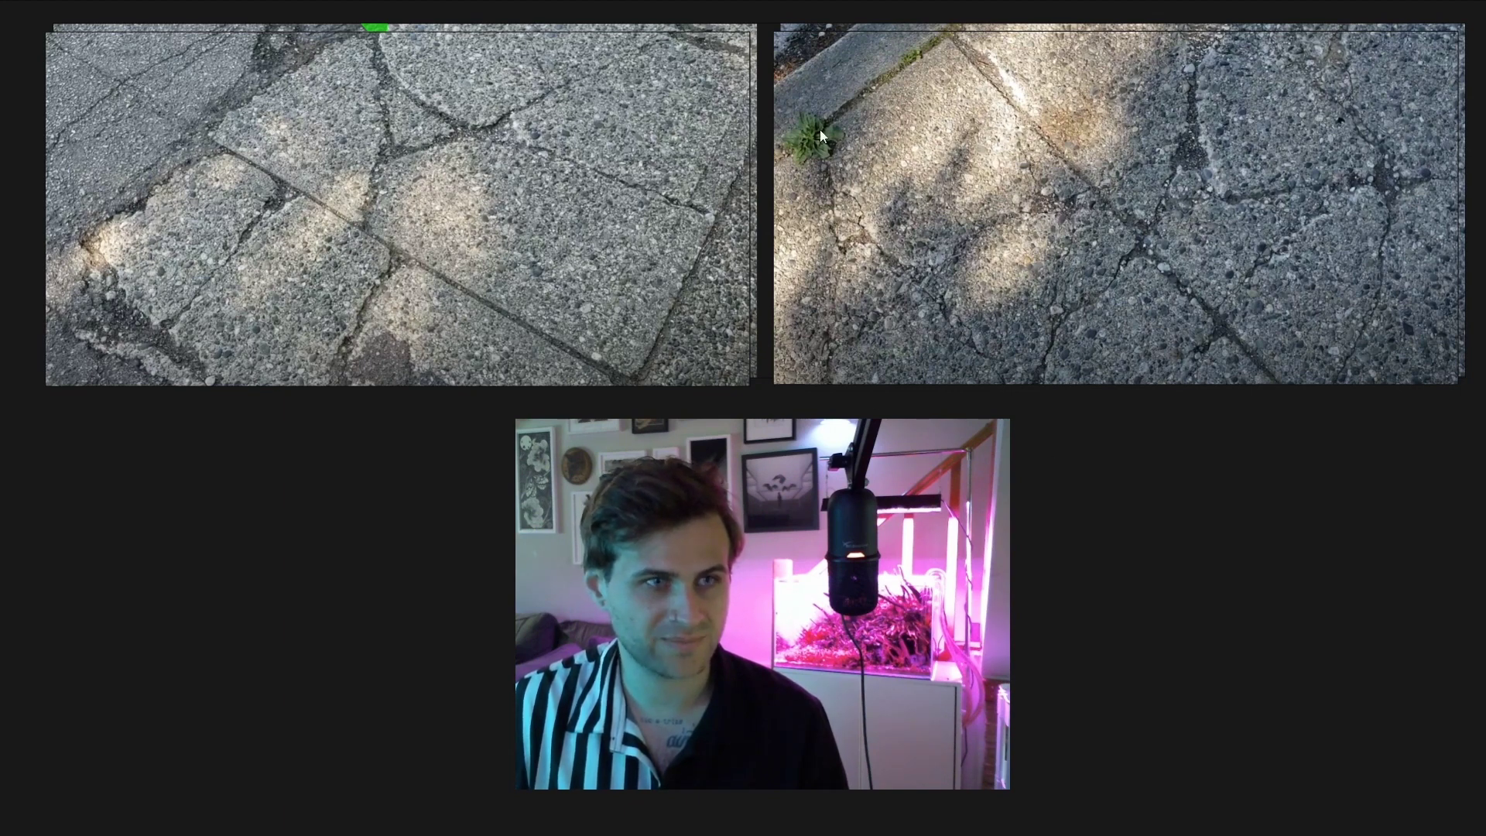
click(742, 29)
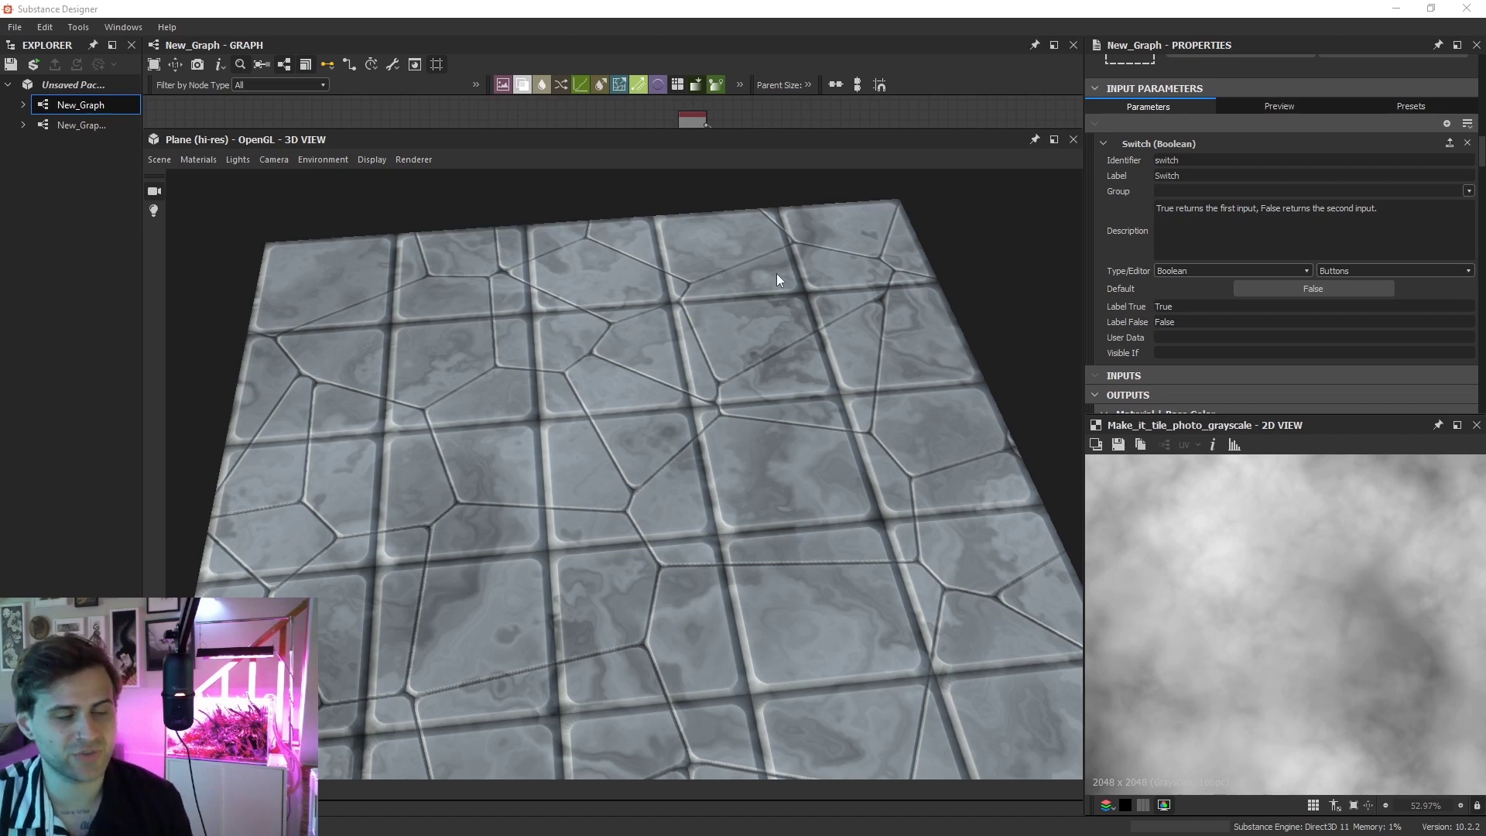
Examine how the cracks run across the tile borders on the material plane, both overall and up close
drag(781, 542, 665, 345)
scroll(667, 373, up, 3)
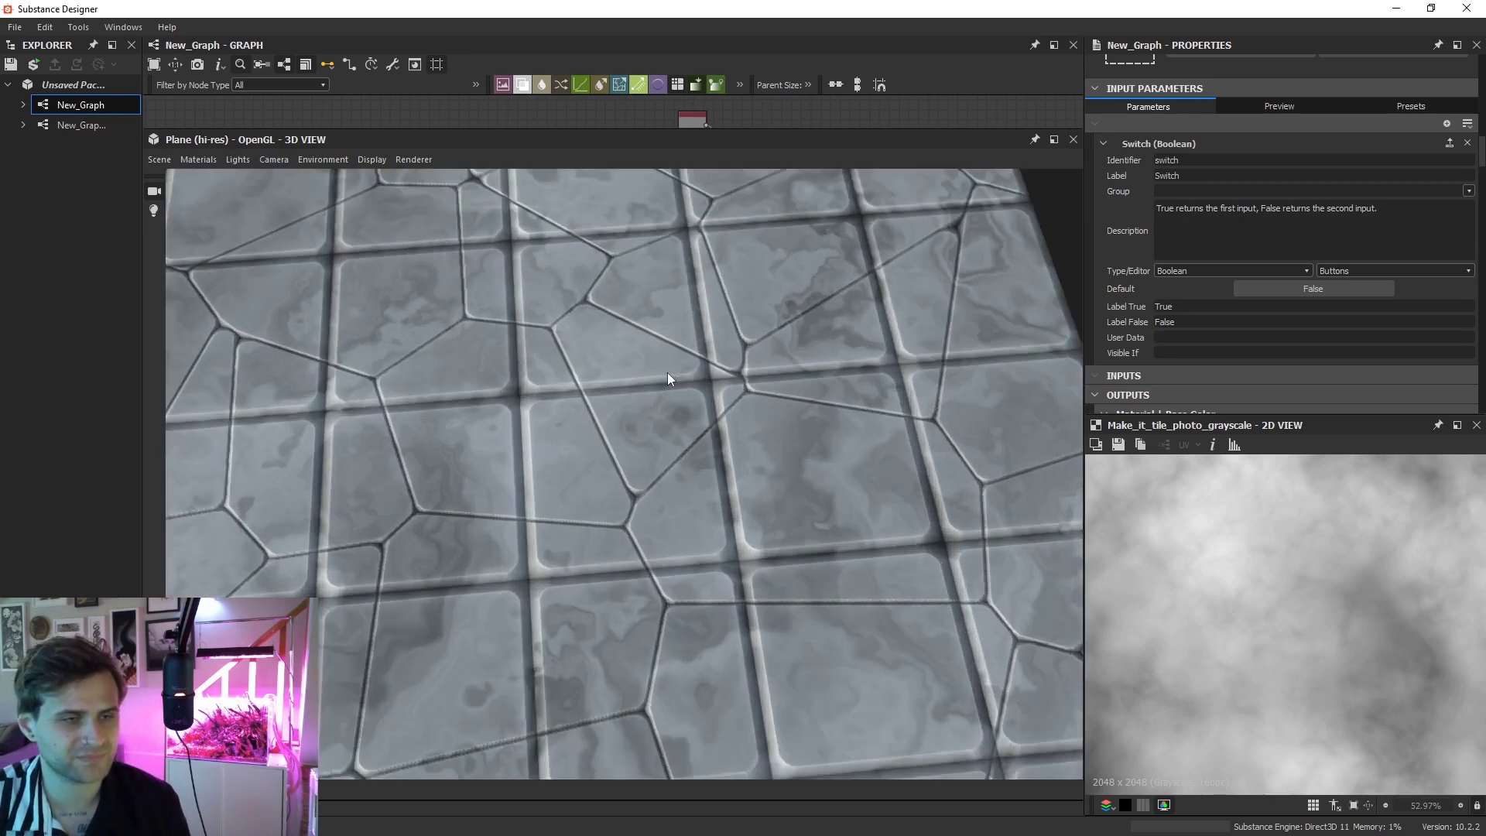
drag(661, 559, 709, 410)
scroll(834, 351, down, 3)
drag(833, 351, 836, 415)
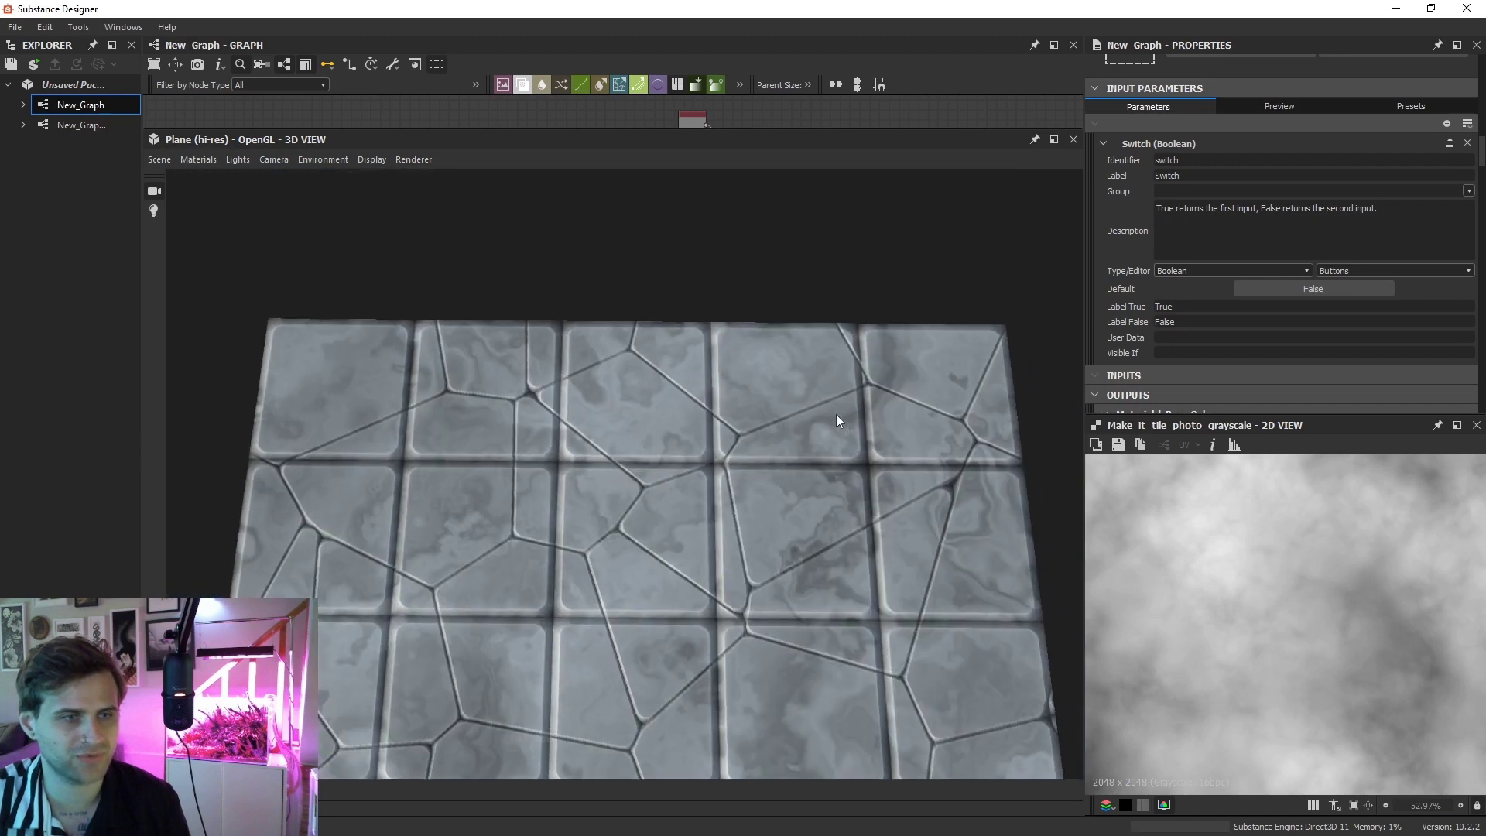
scroll(521, 388, down, 2)
drag(646, 650, 777, 403)
scroll(631, 458, up, 3)
drag(616, 546, 579, 452)
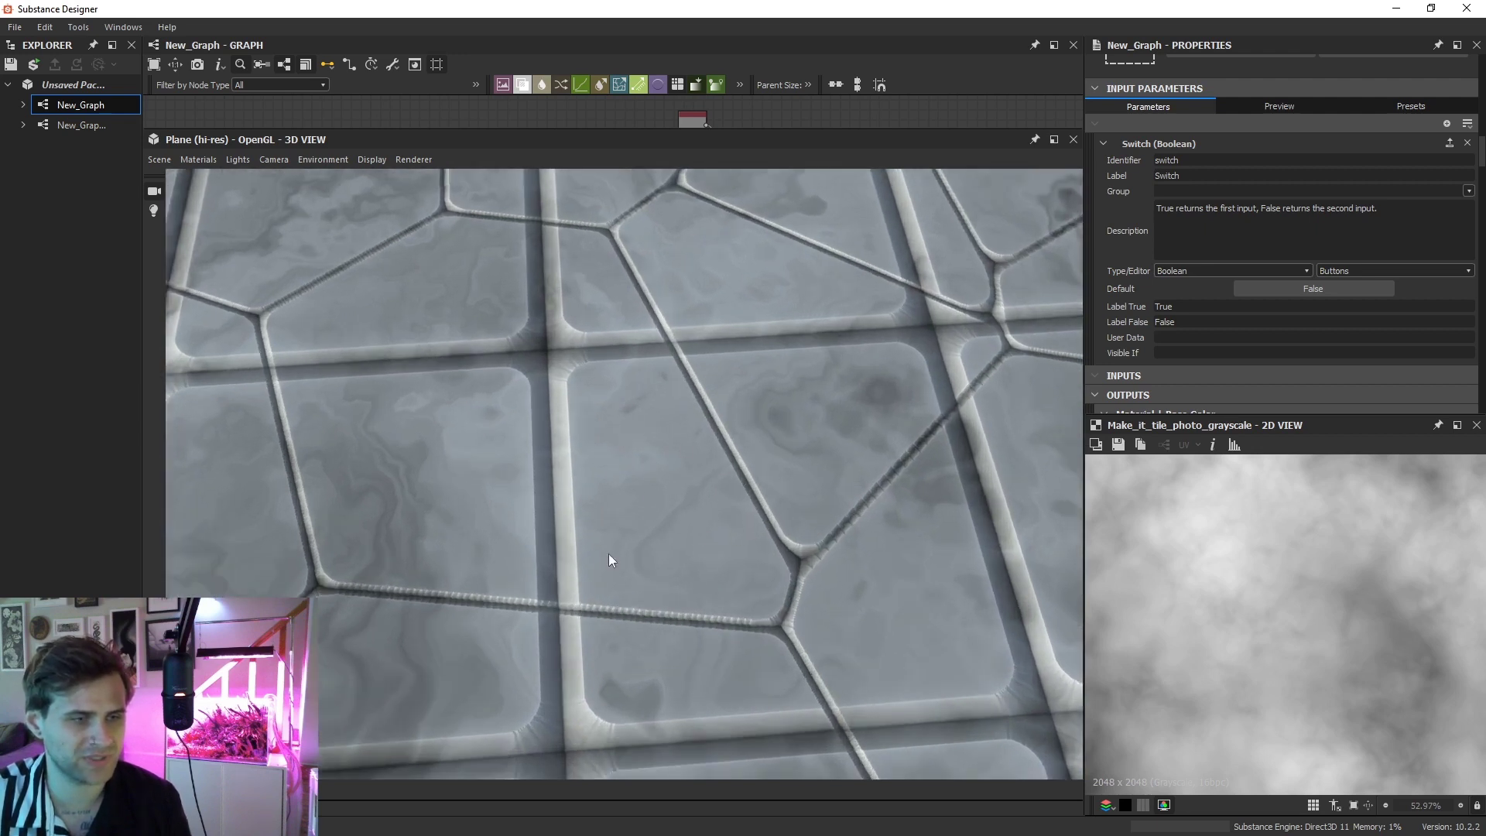
drag(692, 487, 626, 330)
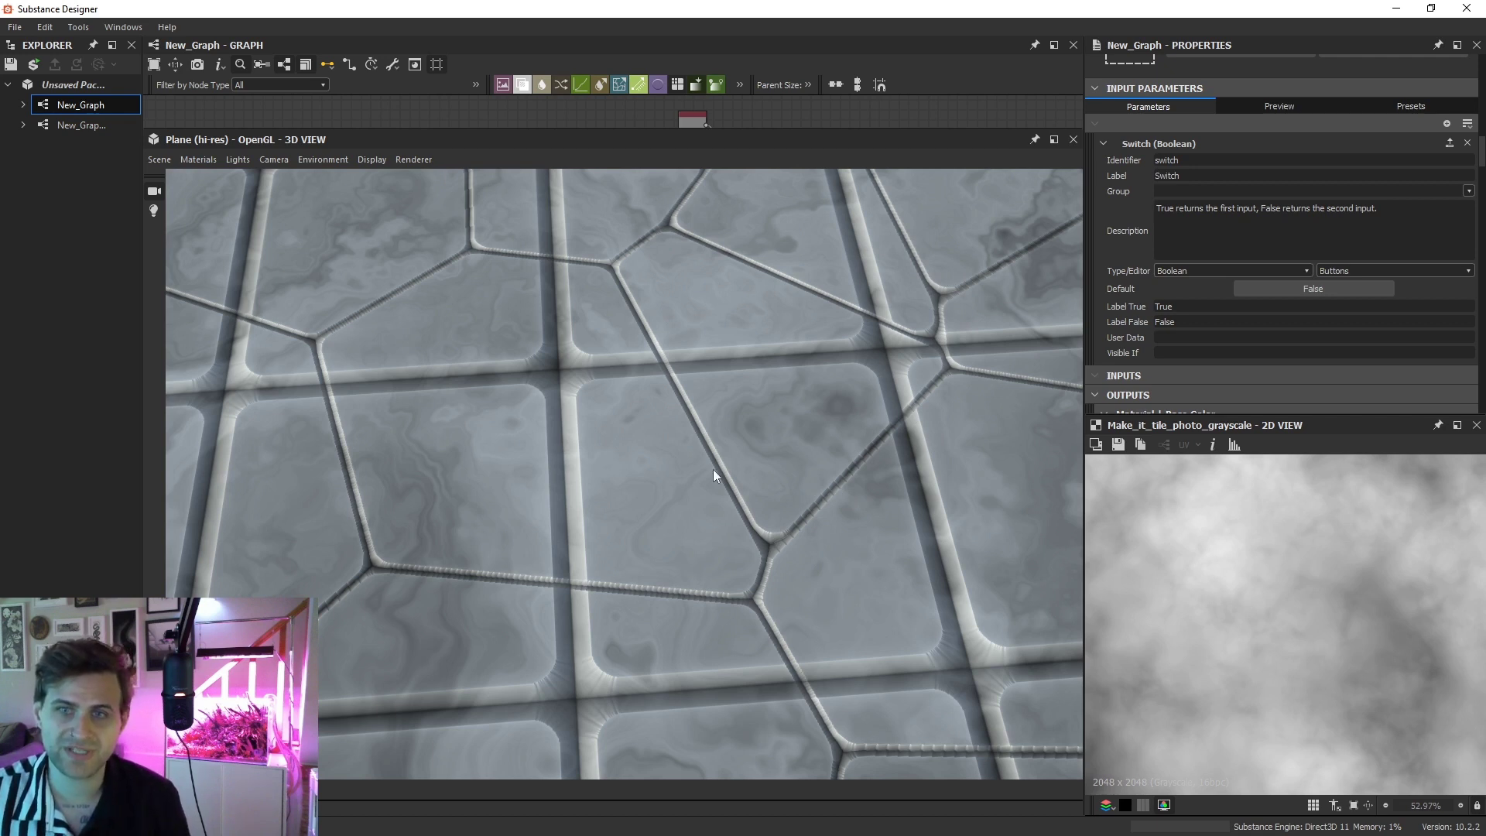
drag(908, 510, 695, 449)
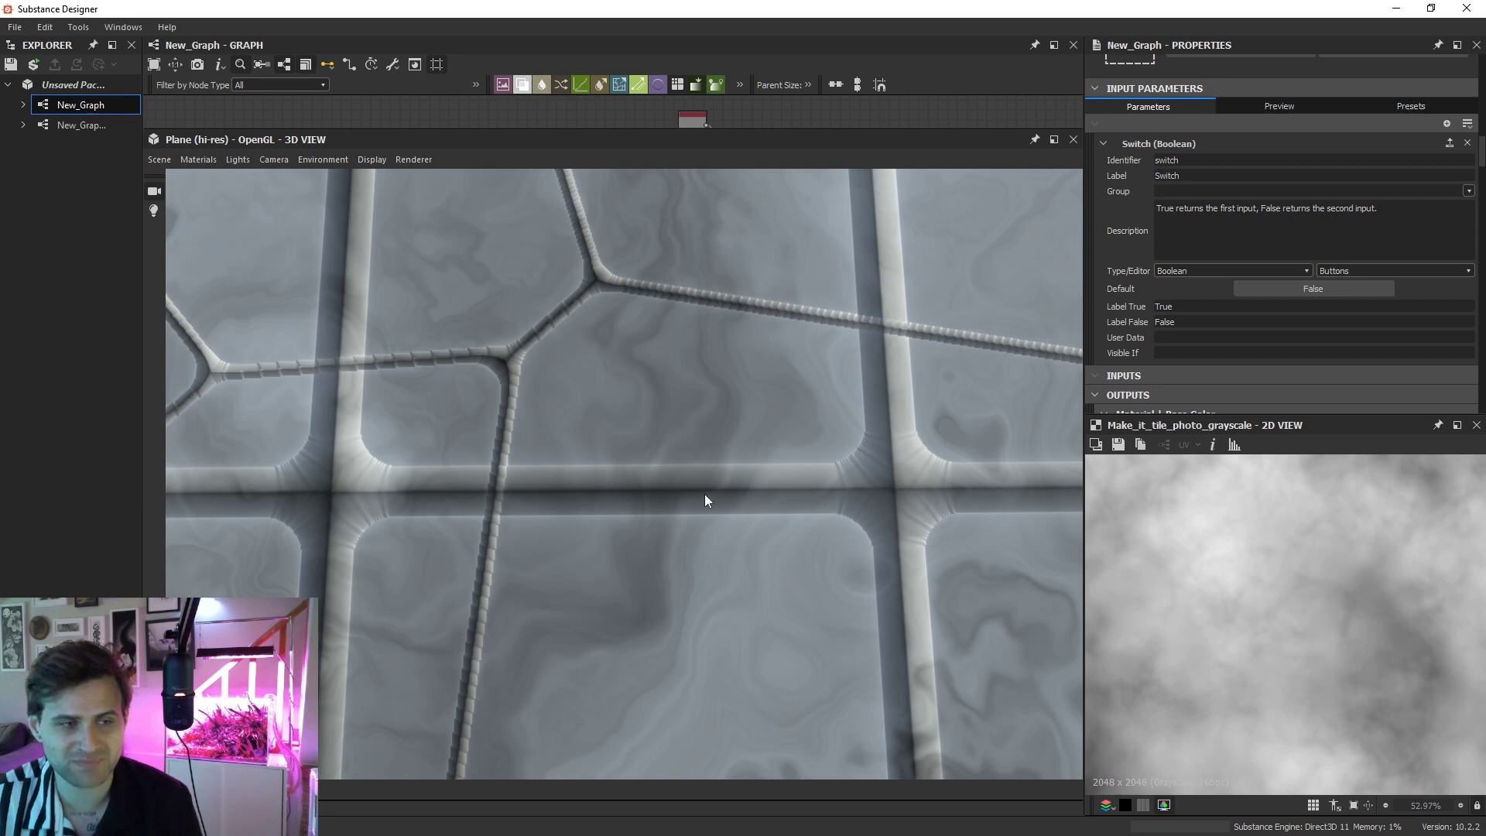
scroll(697, 463, down, 3)
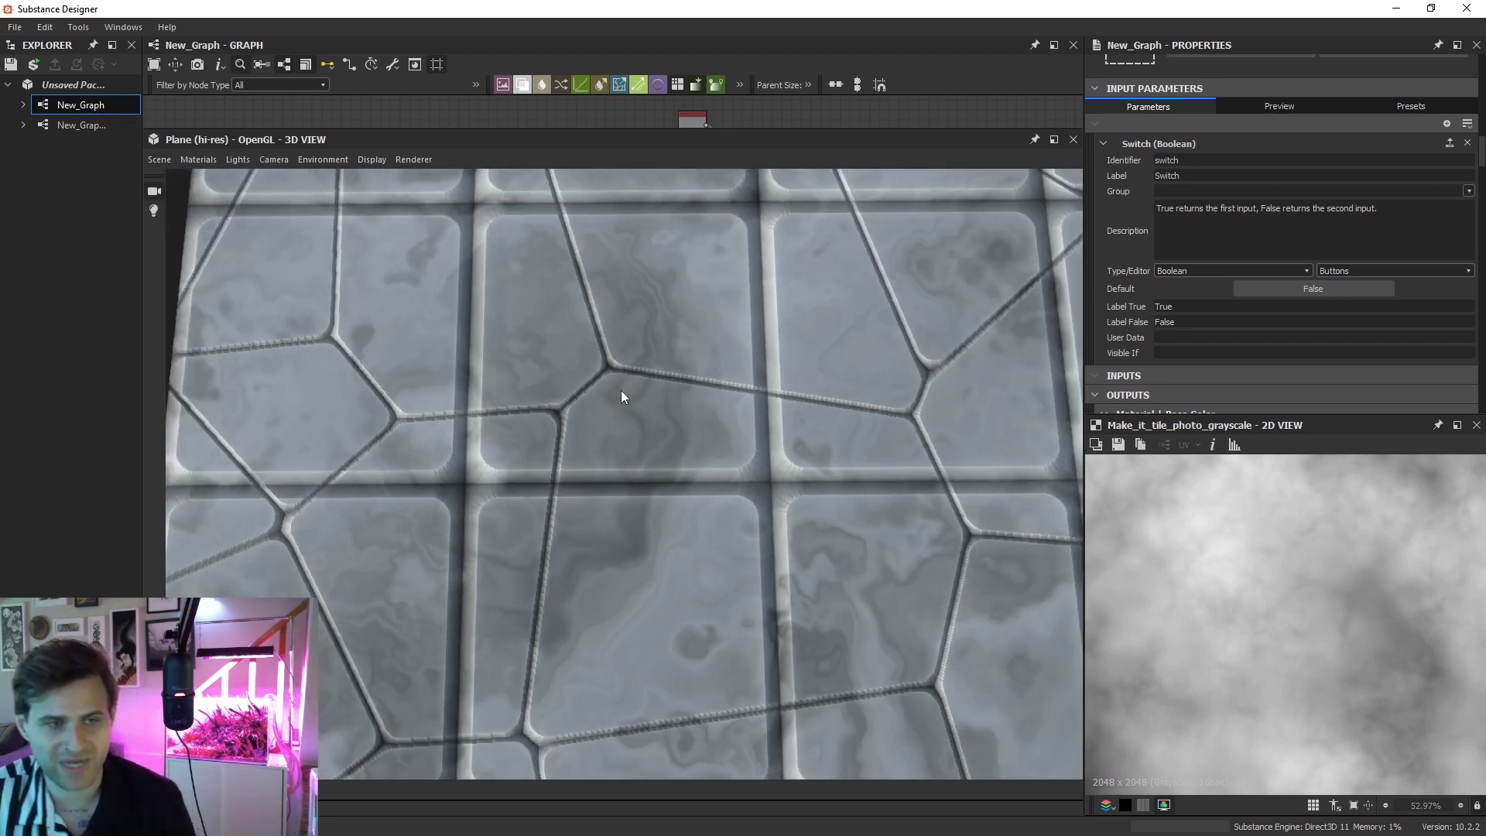
drag(620, 391, 754, 434)
scroll(754, 434, down, 3)
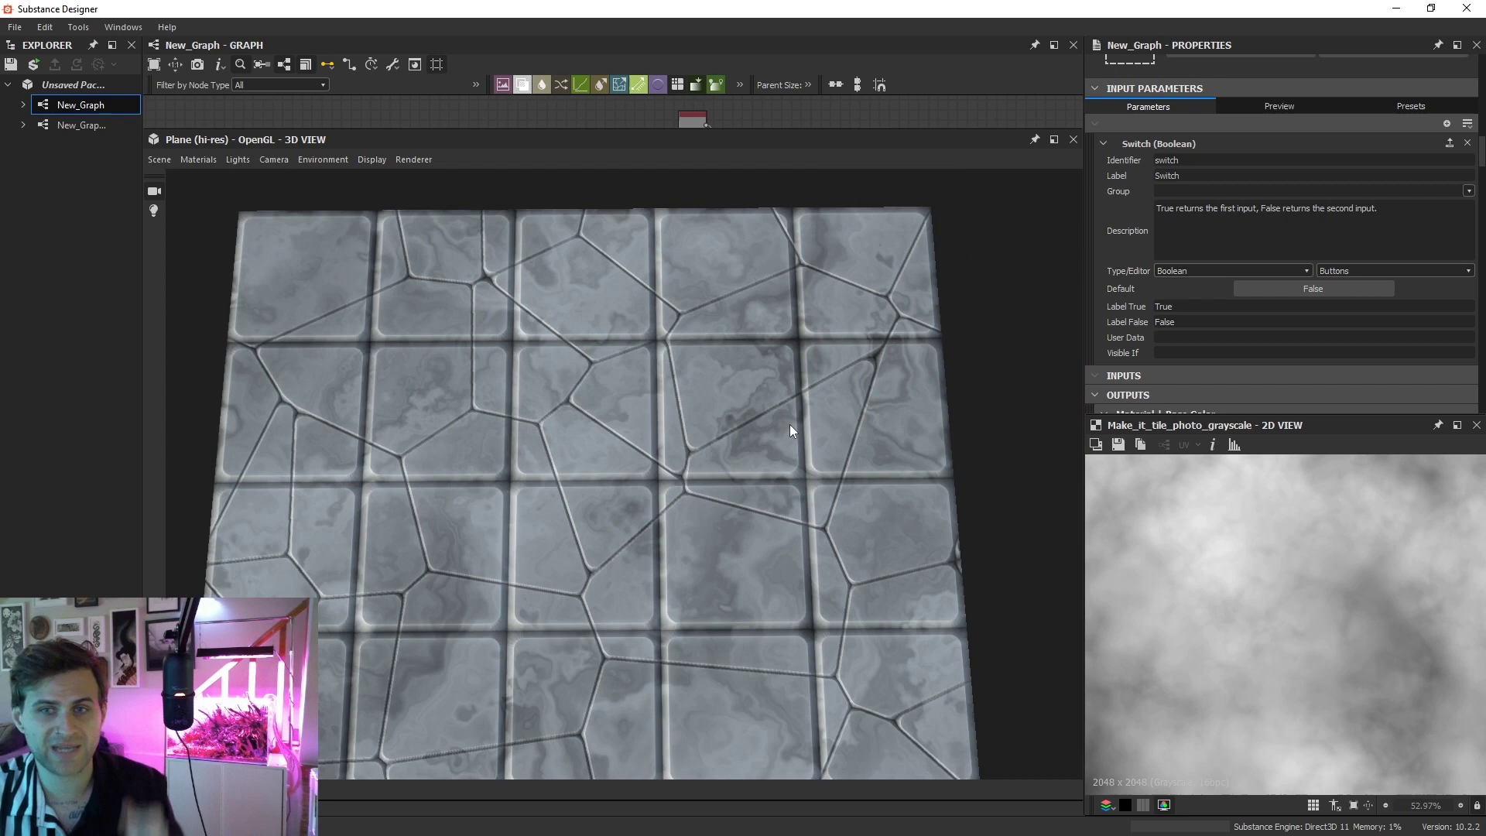
scroll(700, 473, up, 3)
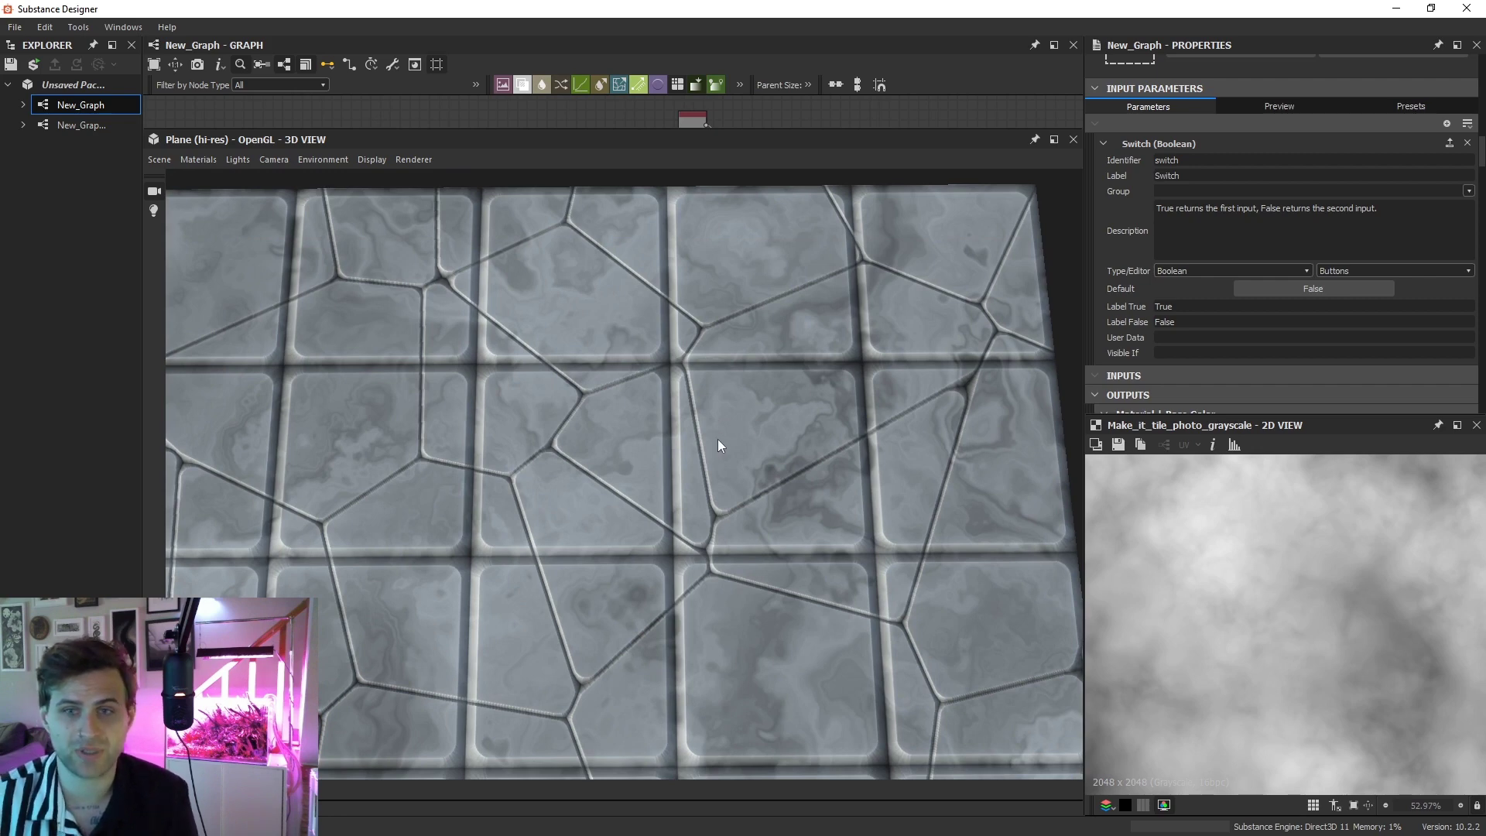
scroll(797, 552, up, 3)
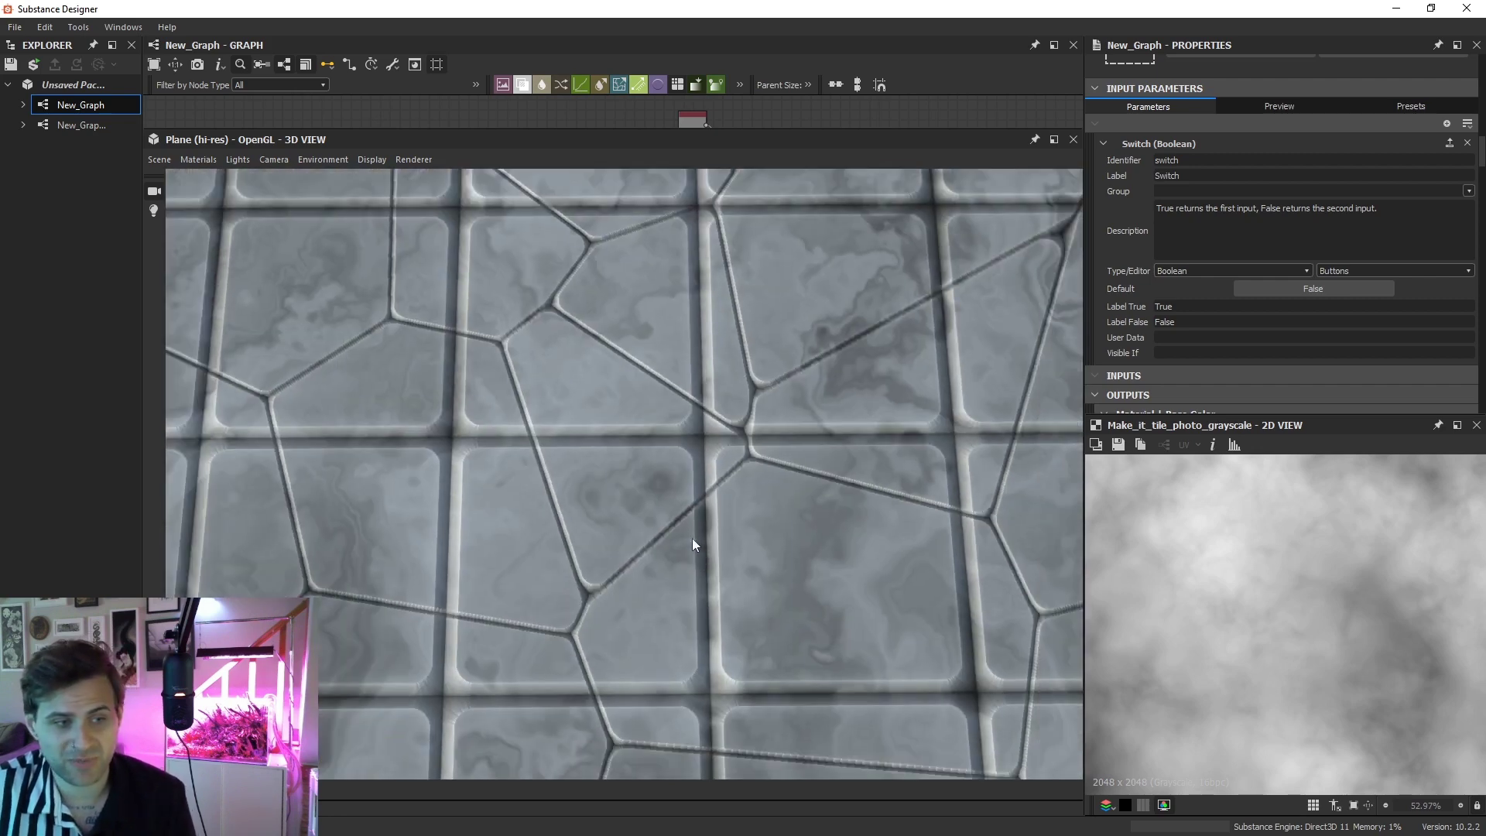
scroll(706, 440, up, 2)
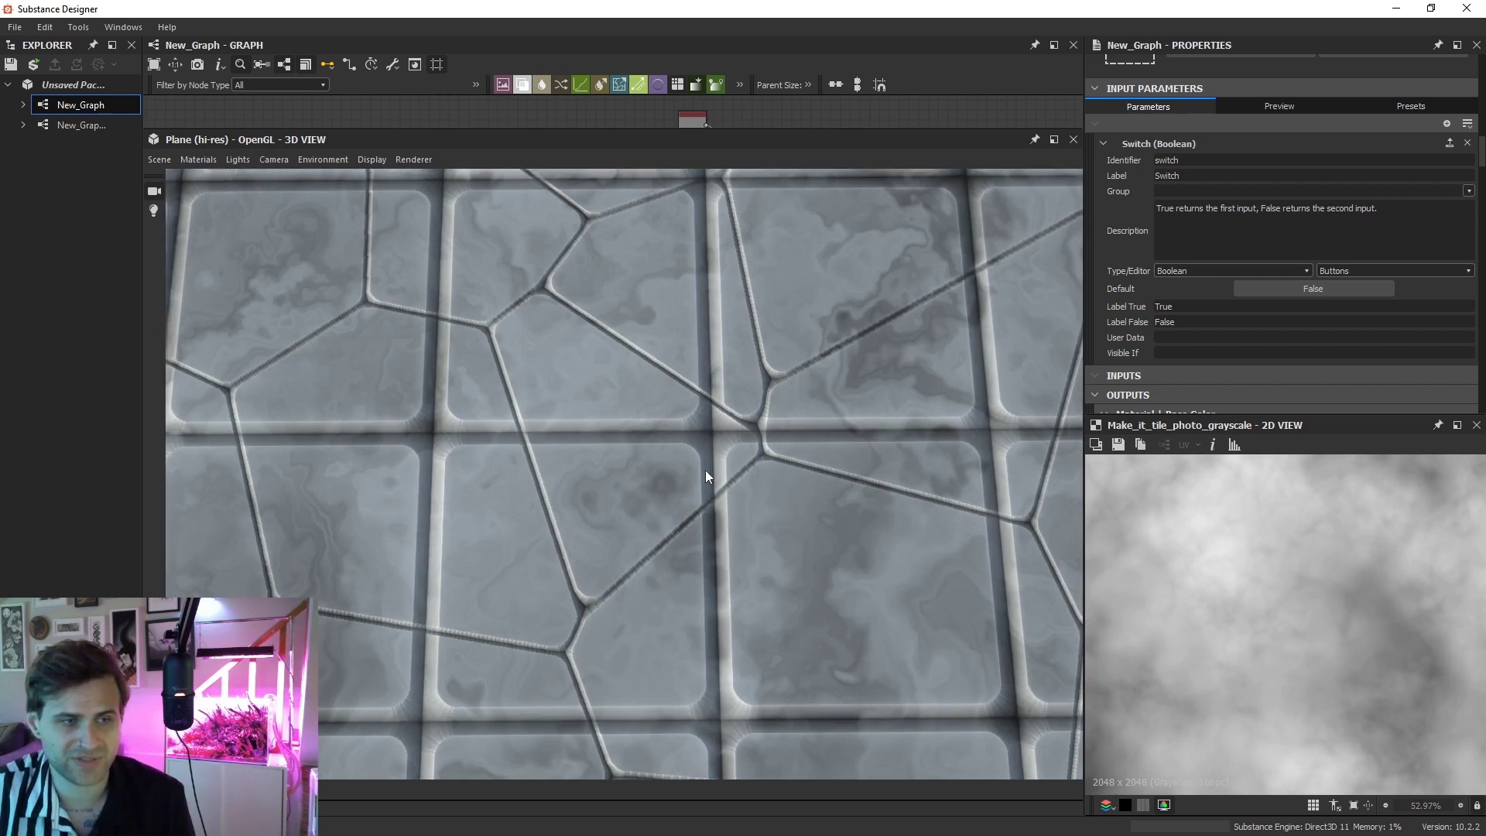
Set the Switch parameter's default to True and inspect how the cracks meet the tile edges up close
click(1311, 290)
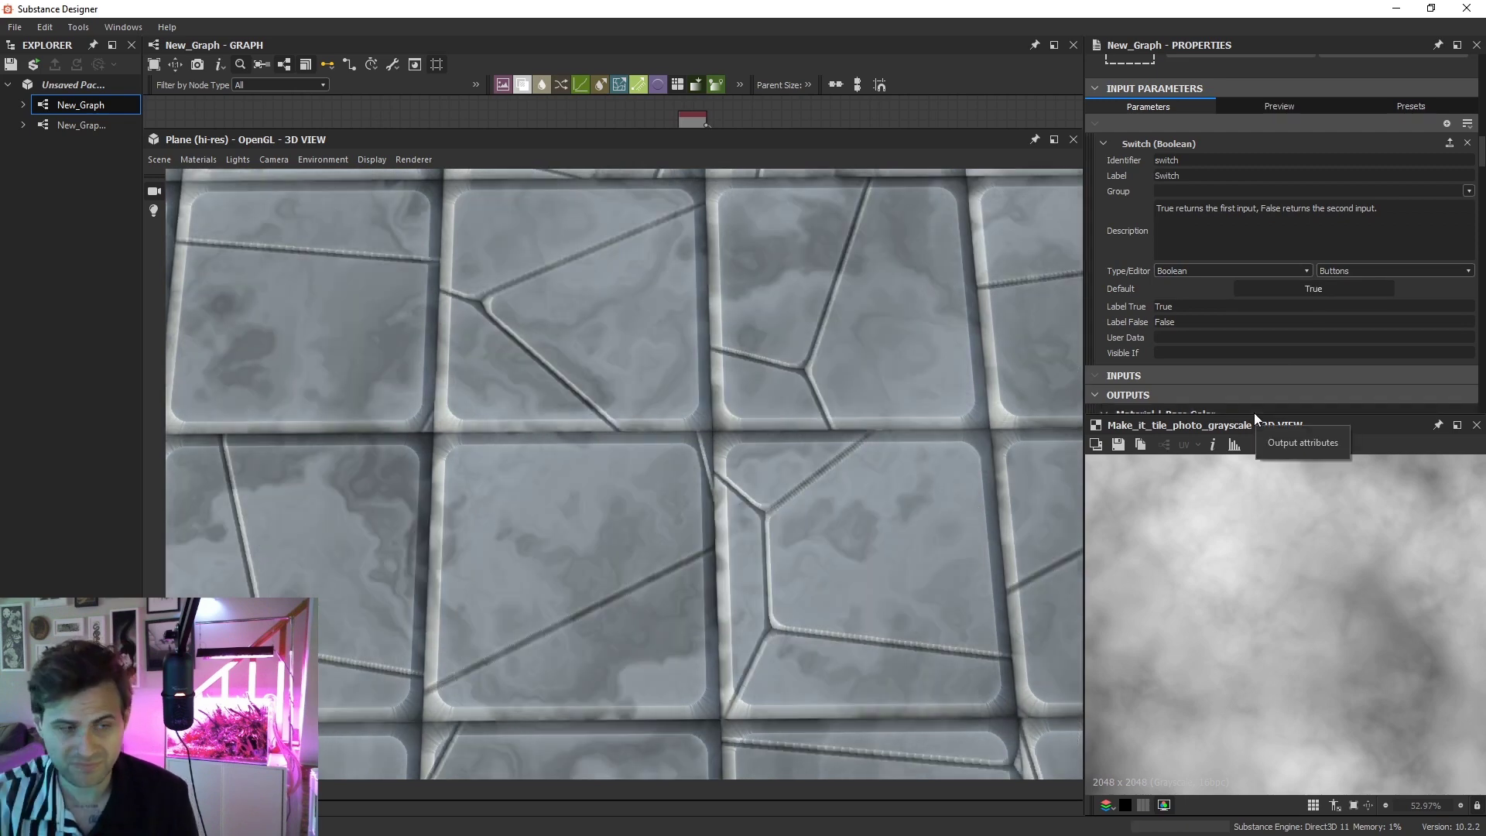
drag(616, 346, 692, 447)
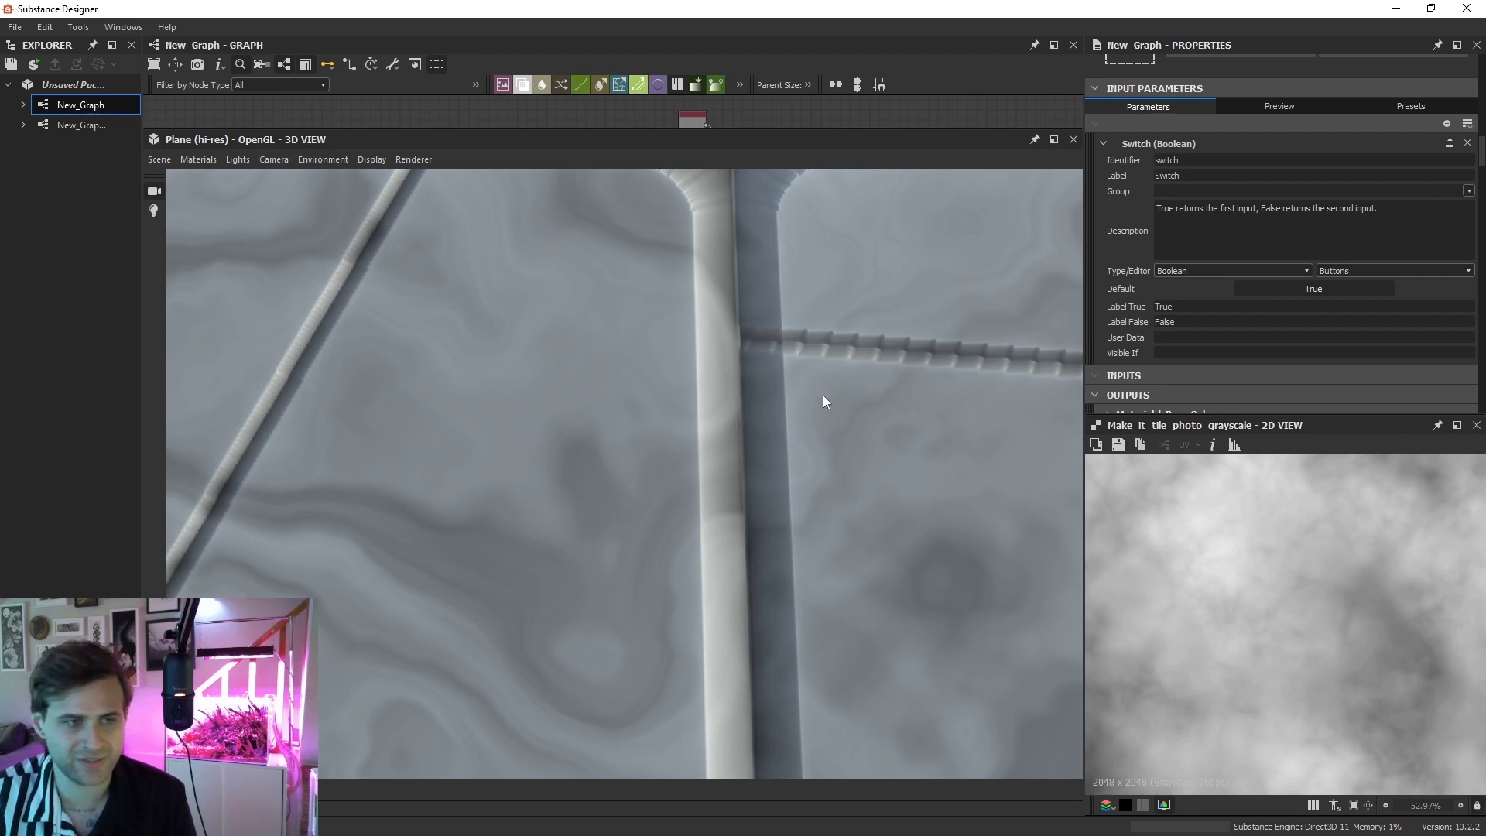
scroll(821, 363, down, 3)
drag(818, 353, 632, 503)
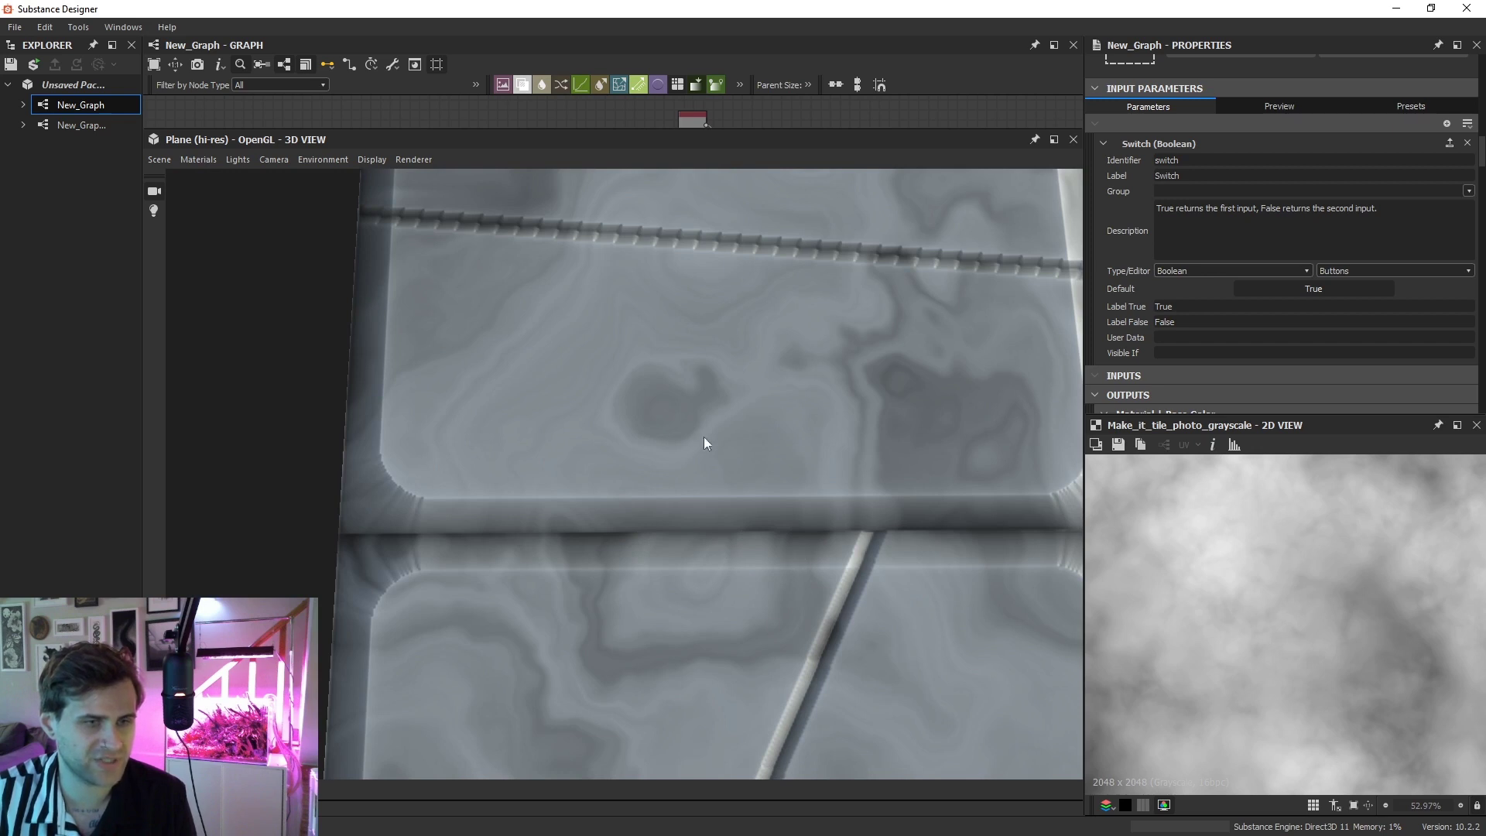
scroll(760, 466, down, 8)
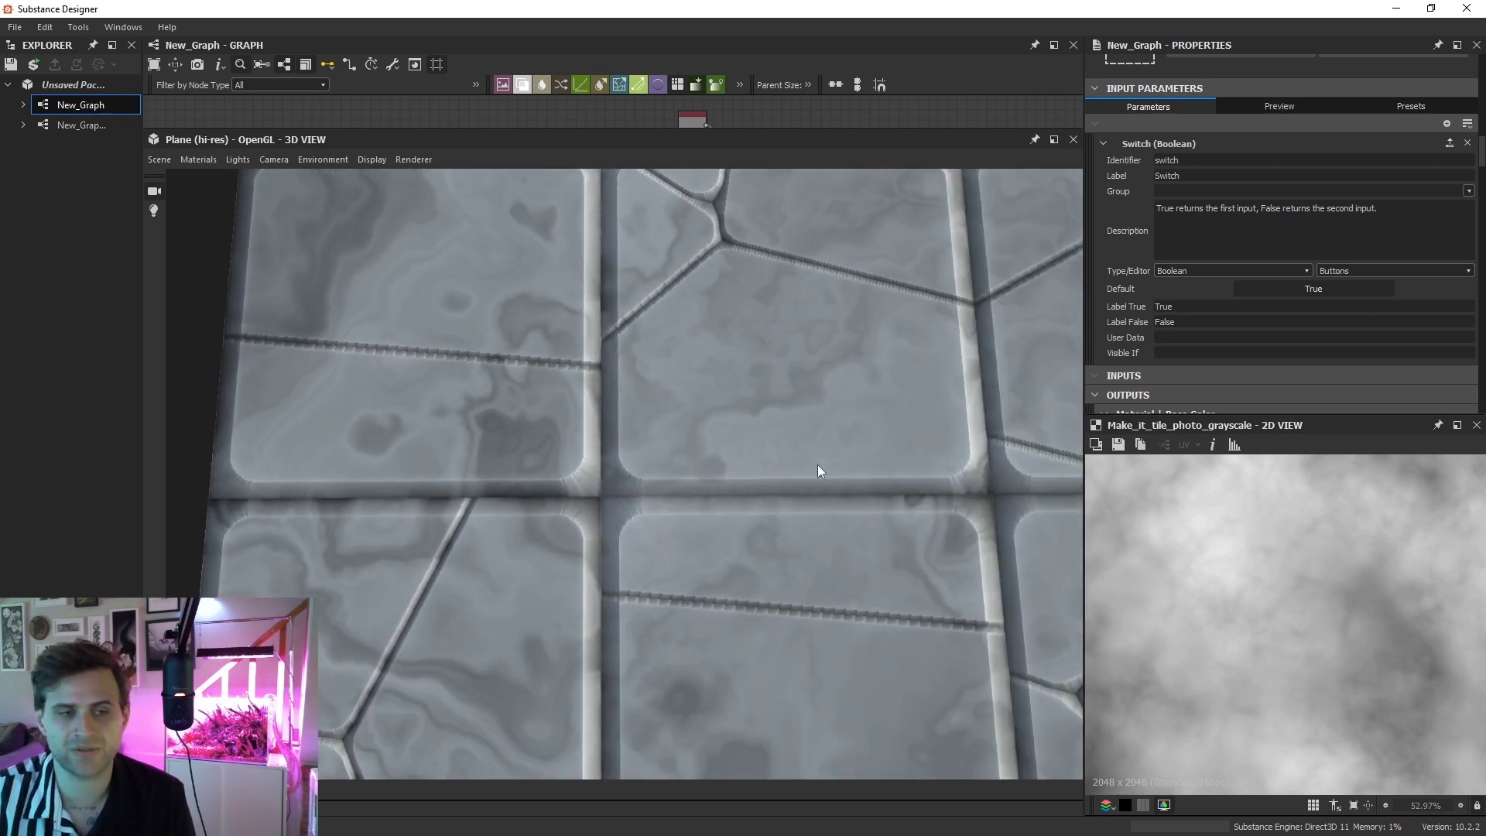
drag(847, 475, 640, 411)
drag(626, 321, 609, 515)
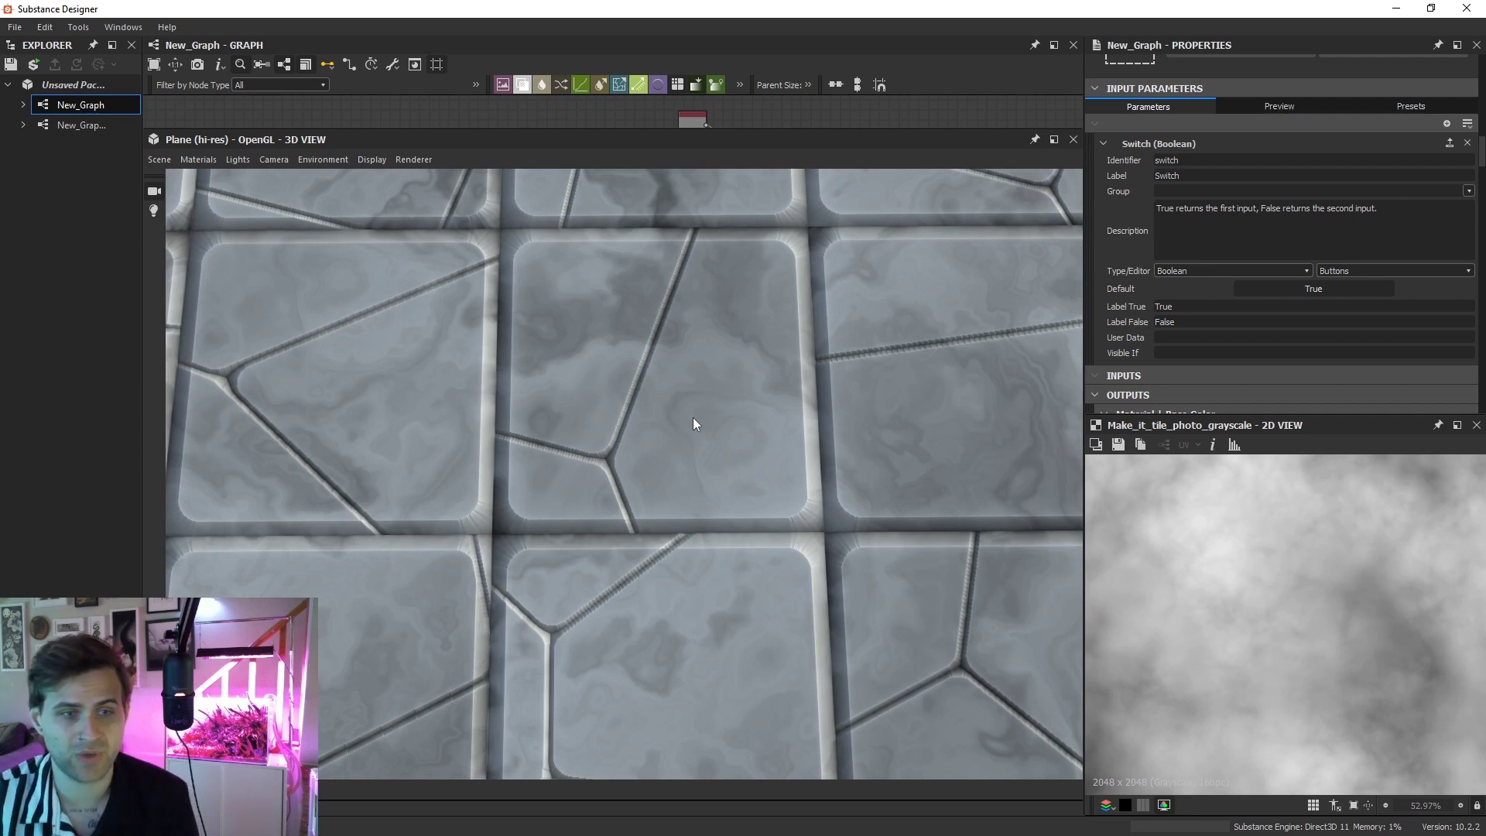
Open the second graph, New_Graph_1, and enlarge the graph area and the explorer for editing
click(82, 125)
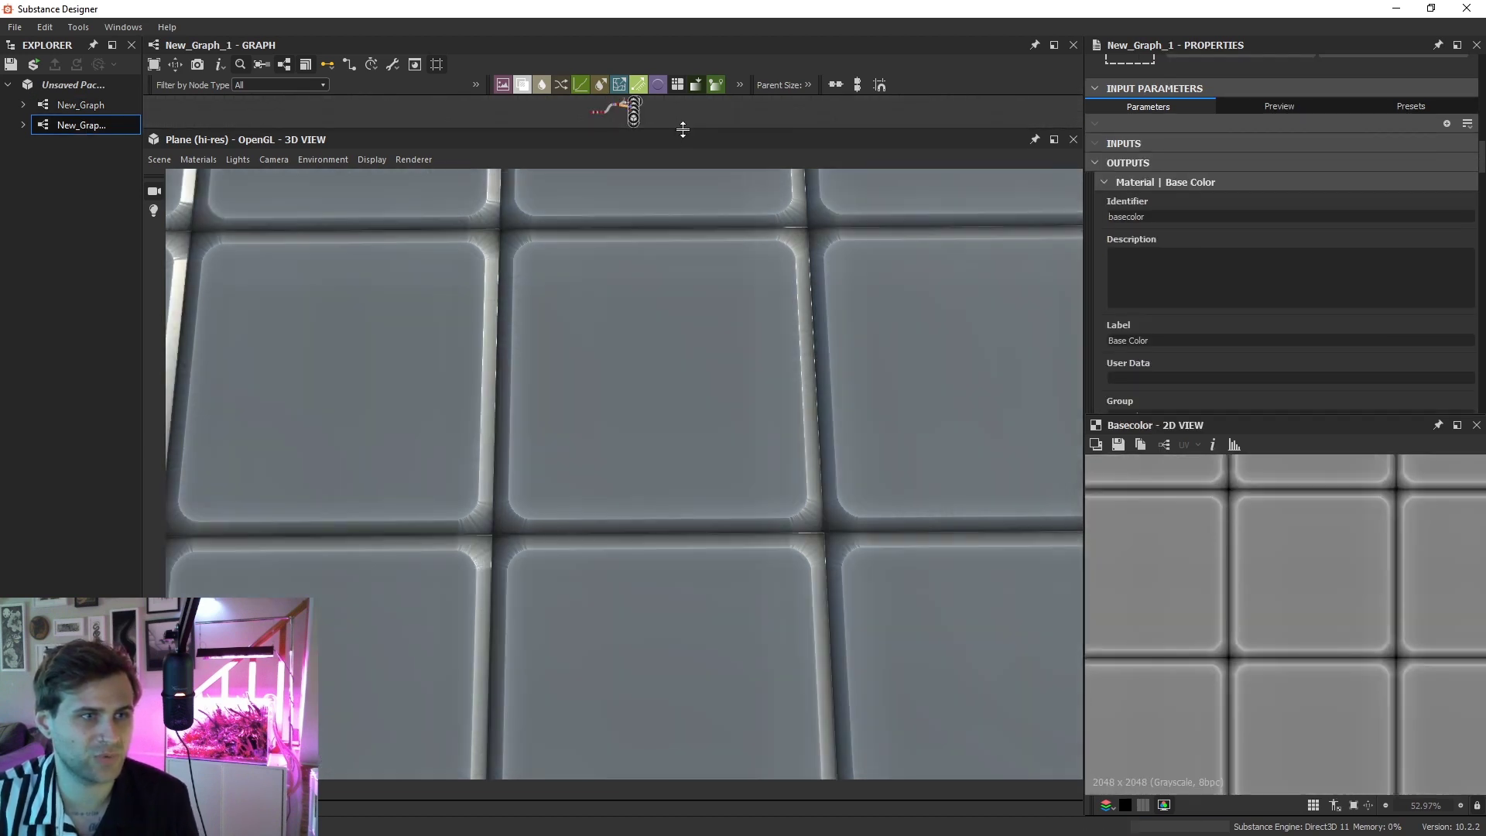
drag(683, 129, 699, 279)
scroll(762, 510, down, 5)
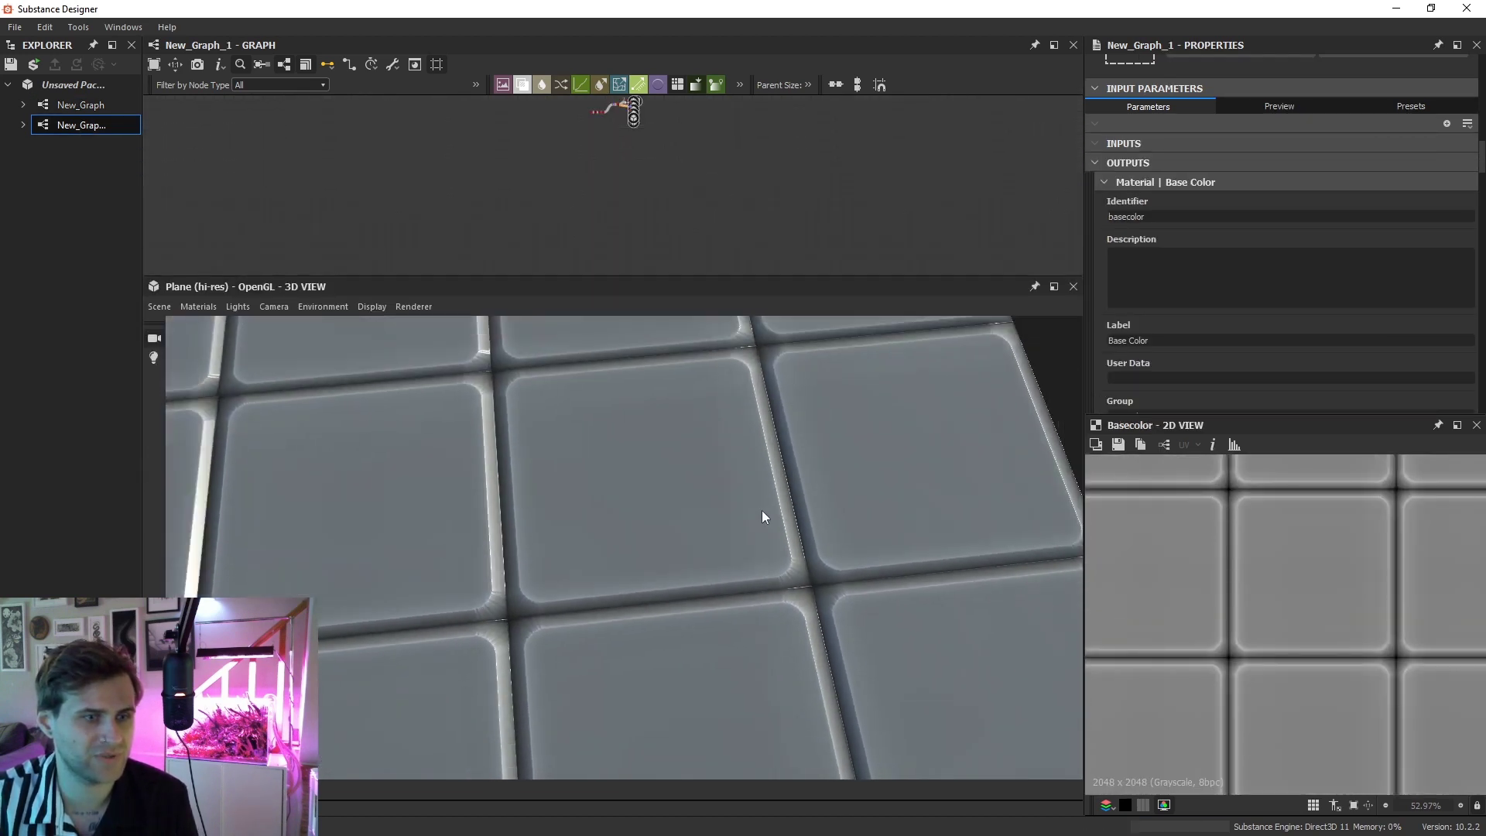
drag(650, 497, 646, 426)
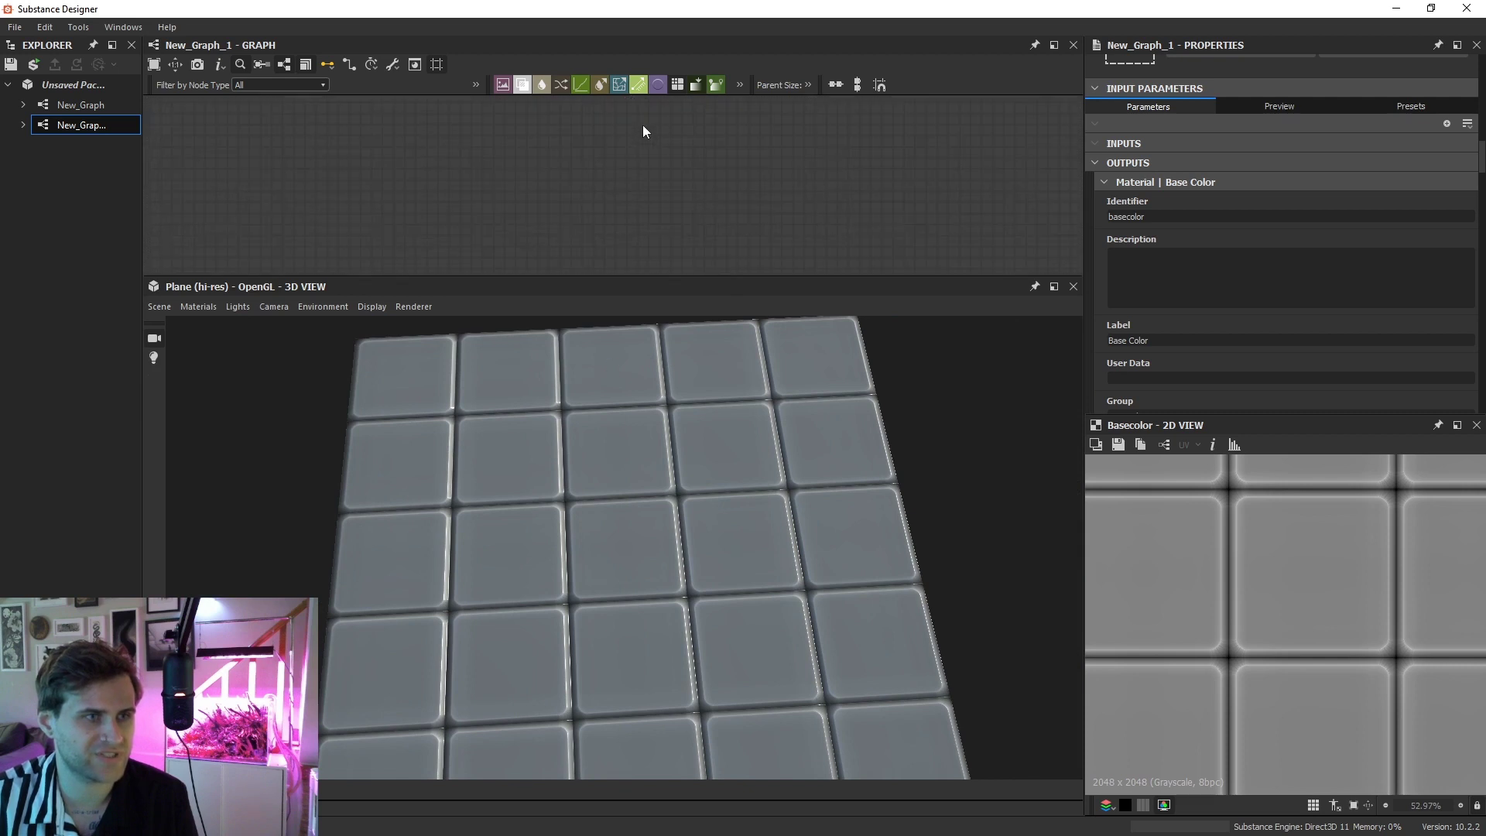
drag(685, 277, 685, 430)
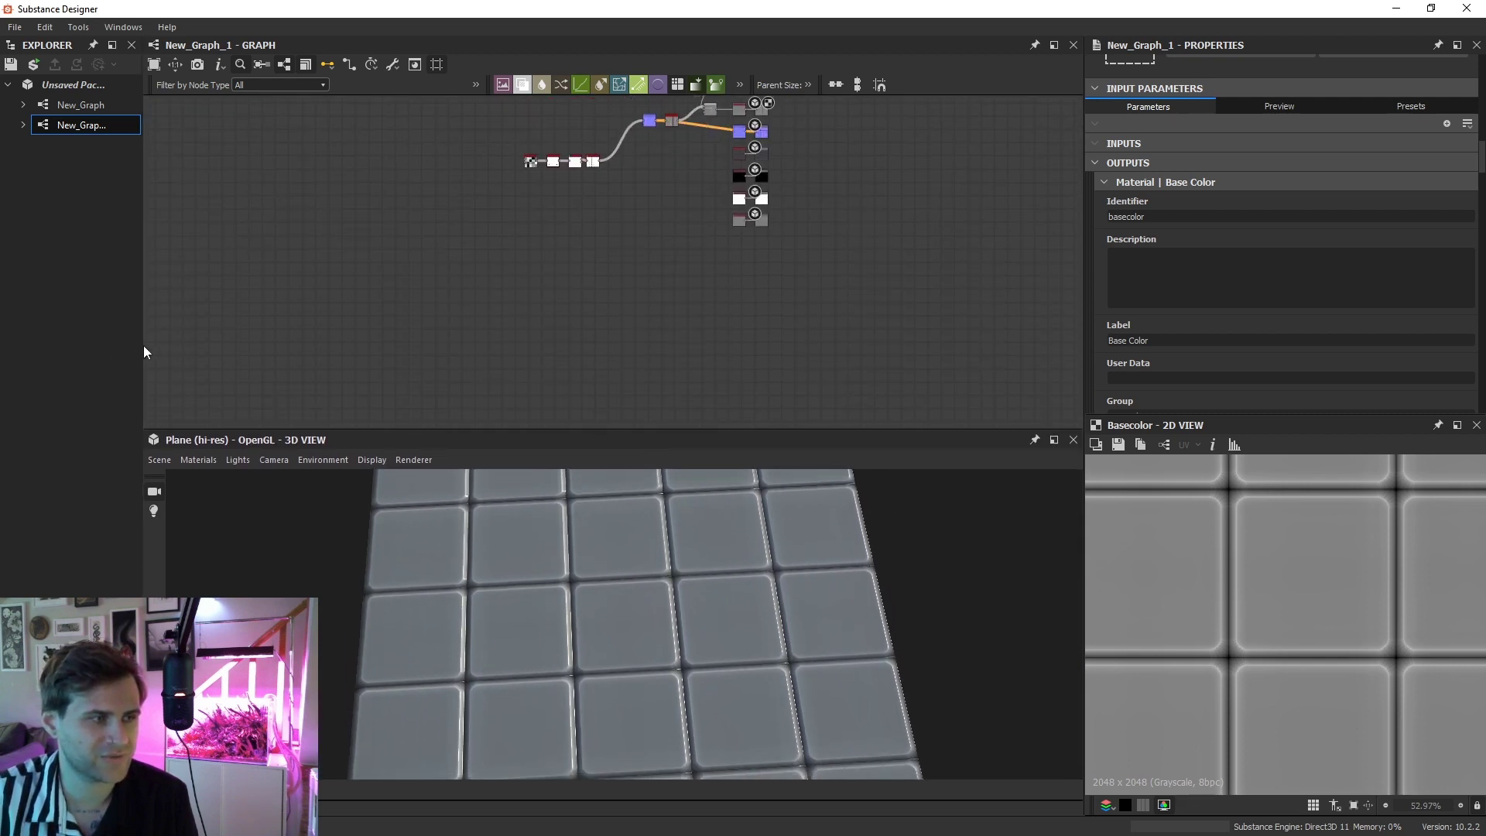
drag(143, 341, 217, 341)
Select the four chained tile nodes and move them up to line up better with the output nodes
scroll(722, 282, up, 3)
drag(722, 282, 726, 308)
scroll(604, 243, up, 2)
drag(477, 222, 648, 237)
click(457, 218)
drag(464, 197, 726, 303)
drag(682, 277, 648, 215)
Add a Warp node in the empty graph space below the tile node chain
click(750, 325)
key(space)
text(warp)
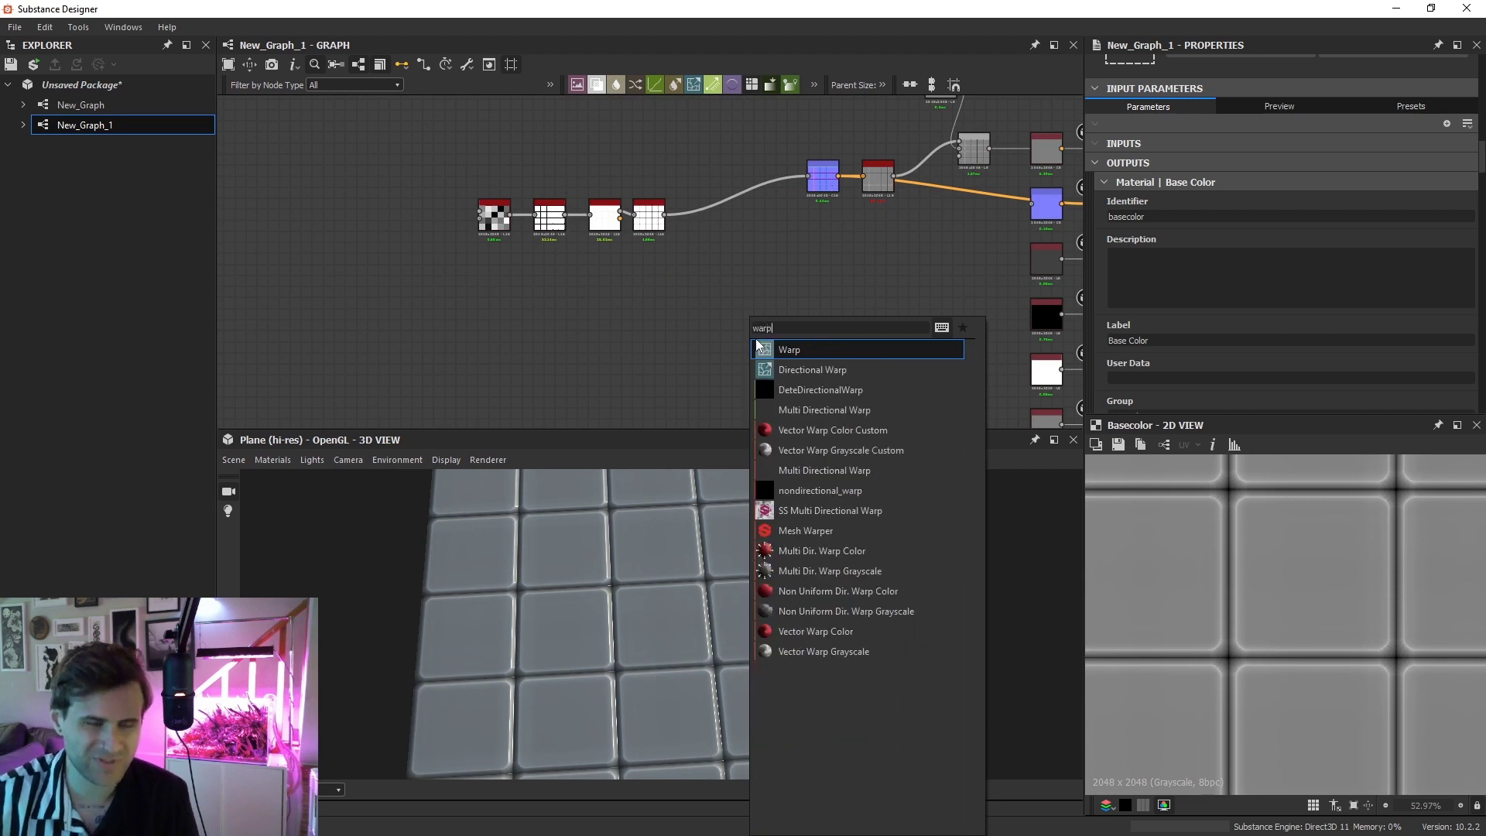
click(810, 352)
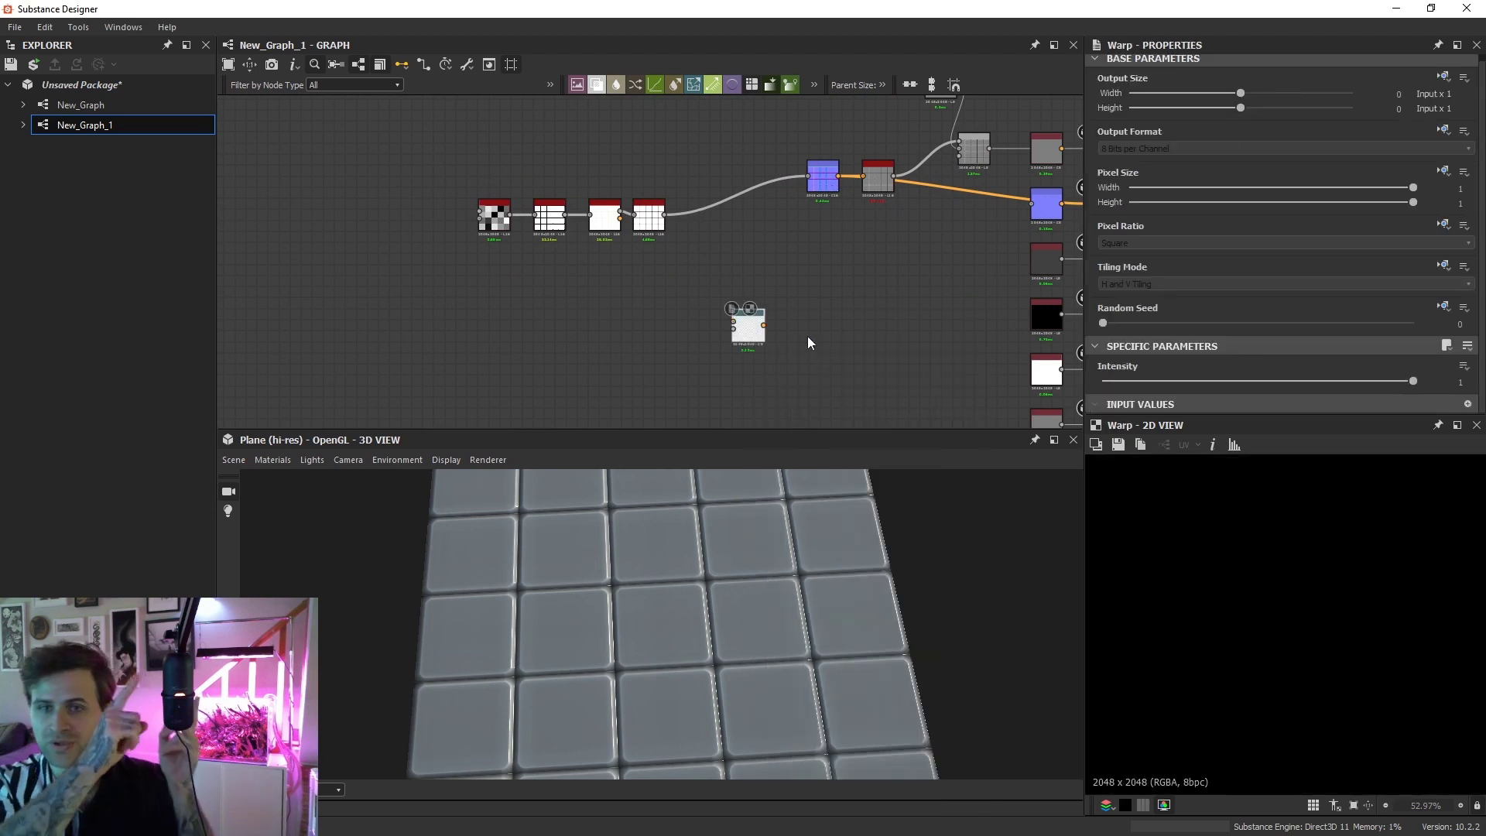
Add a Shape node beside the Warp node
scroll(814, 346, up, 2)
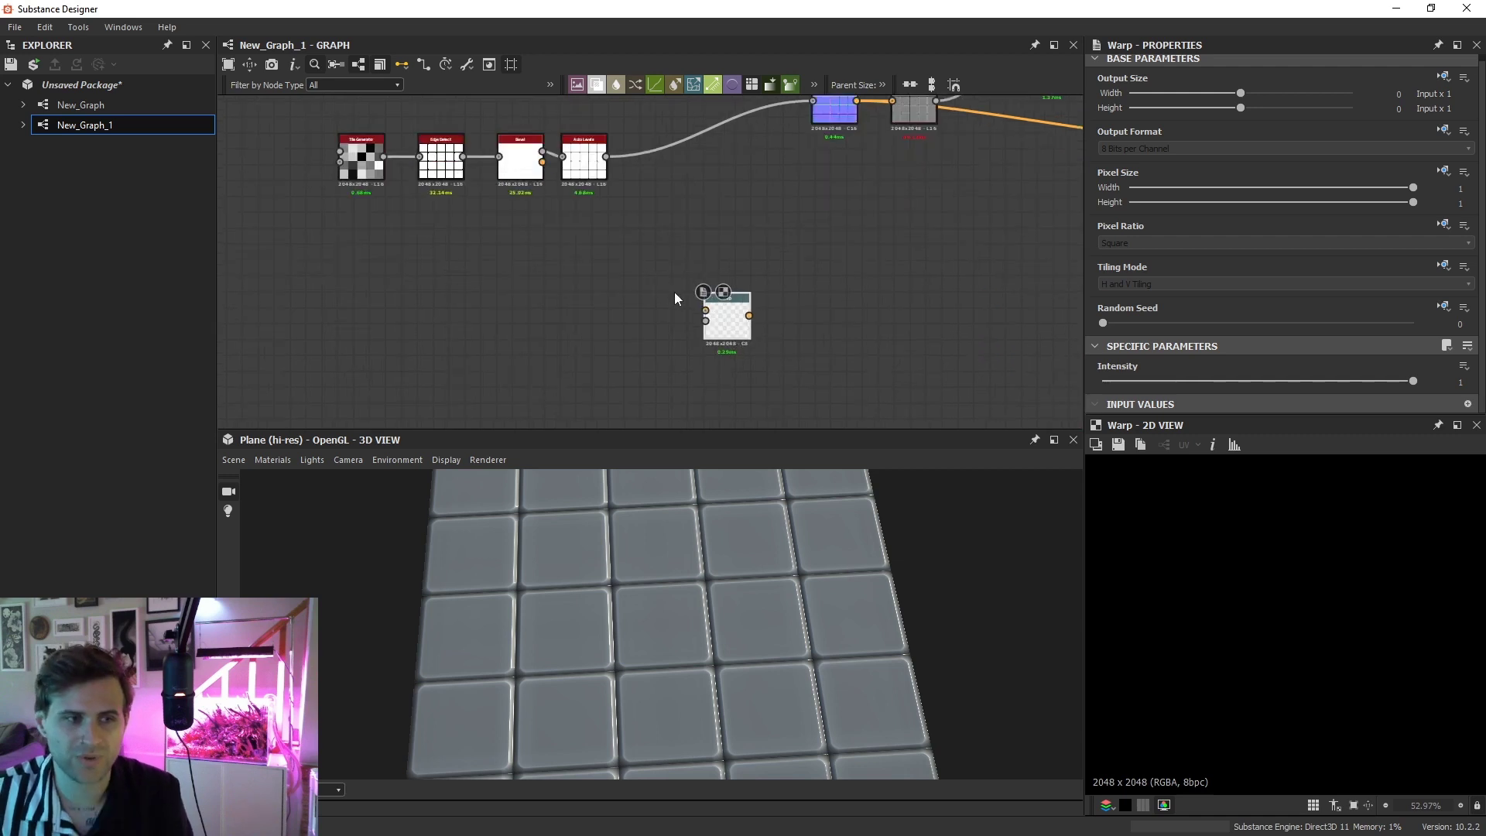
scroll(579, 359, up, 2)
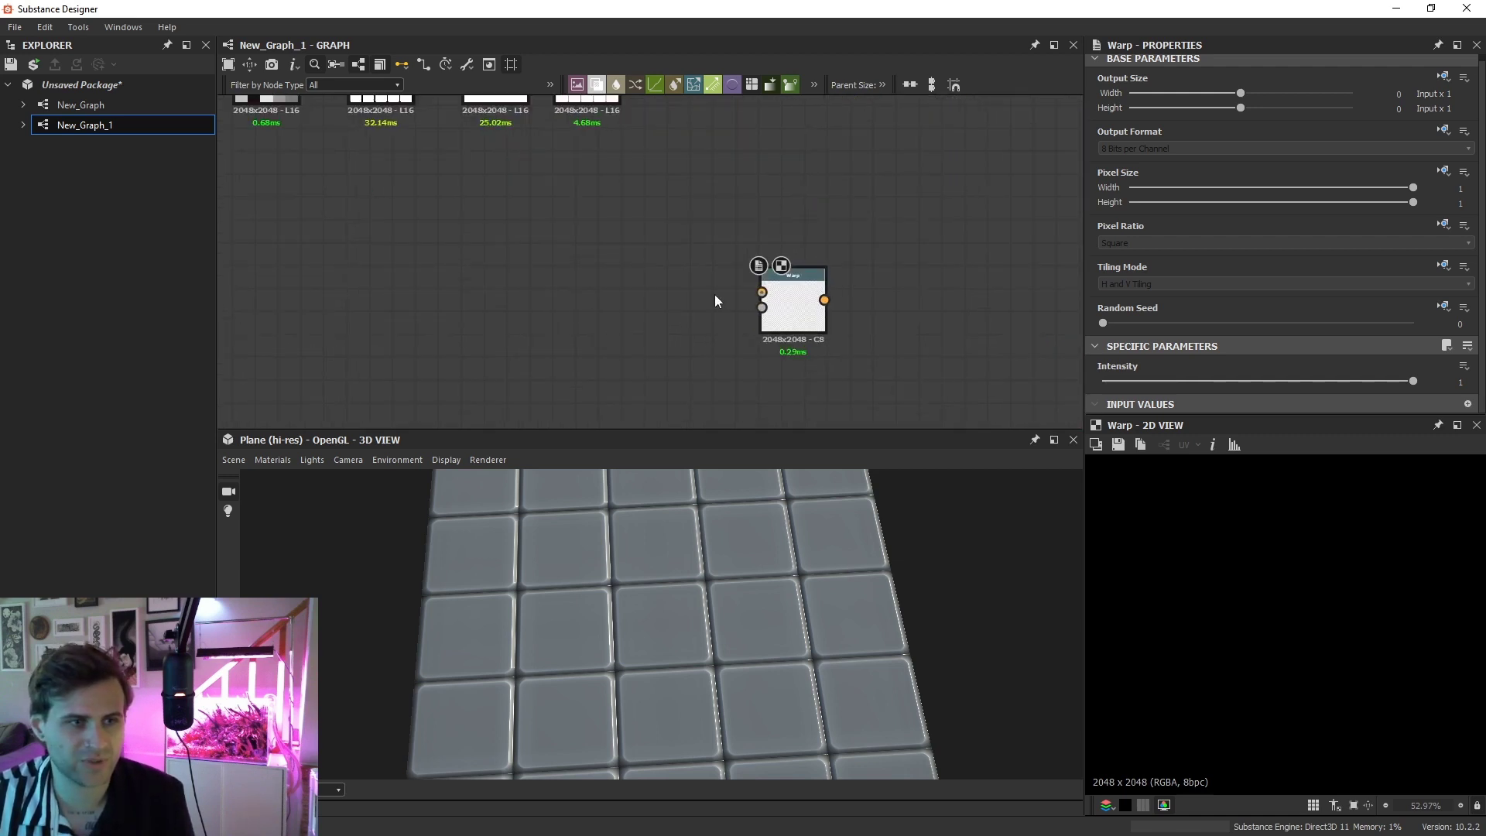
key(space)
text(sha)
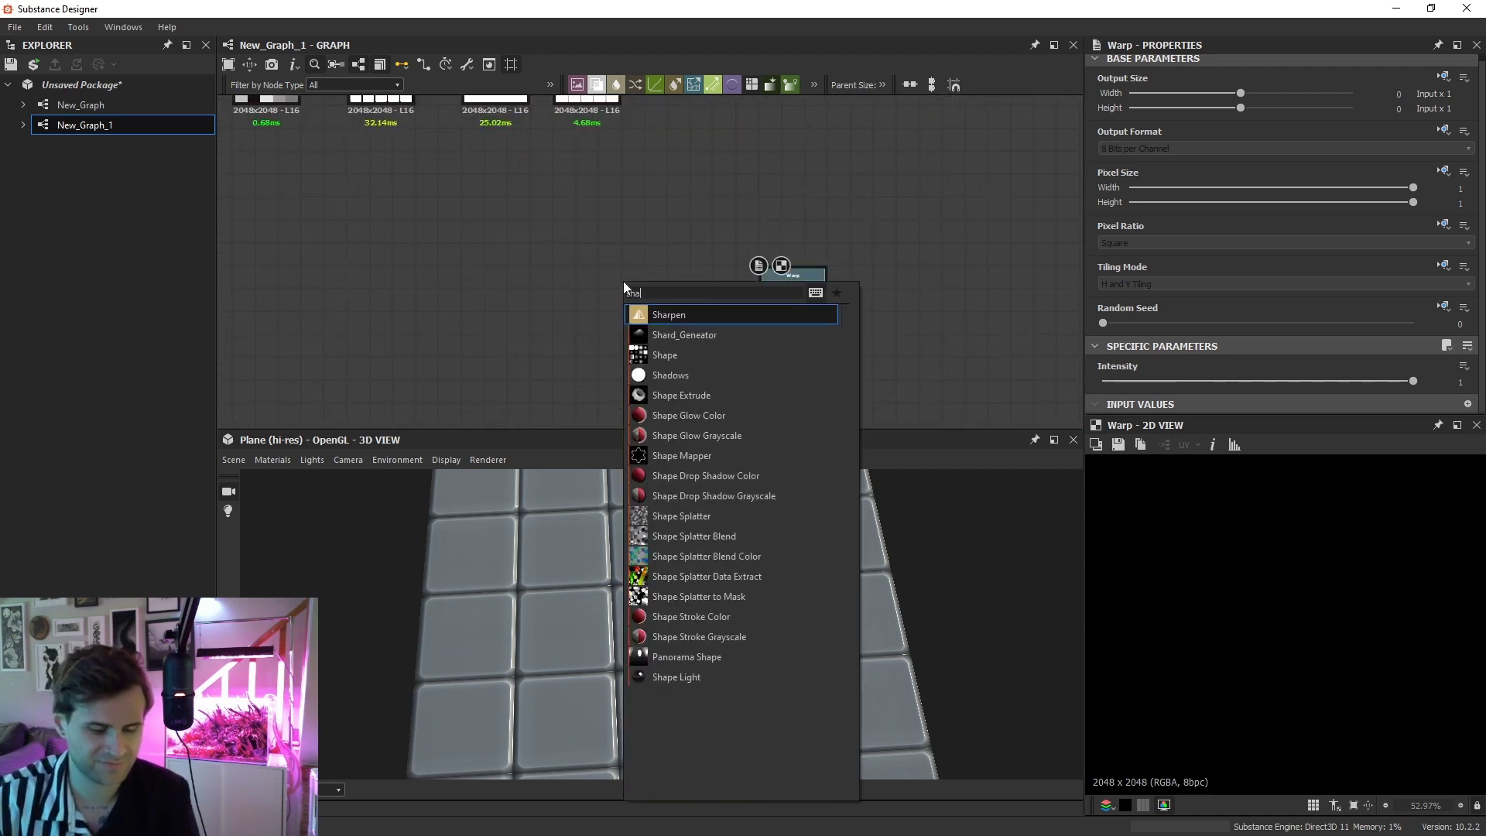
text(pe)
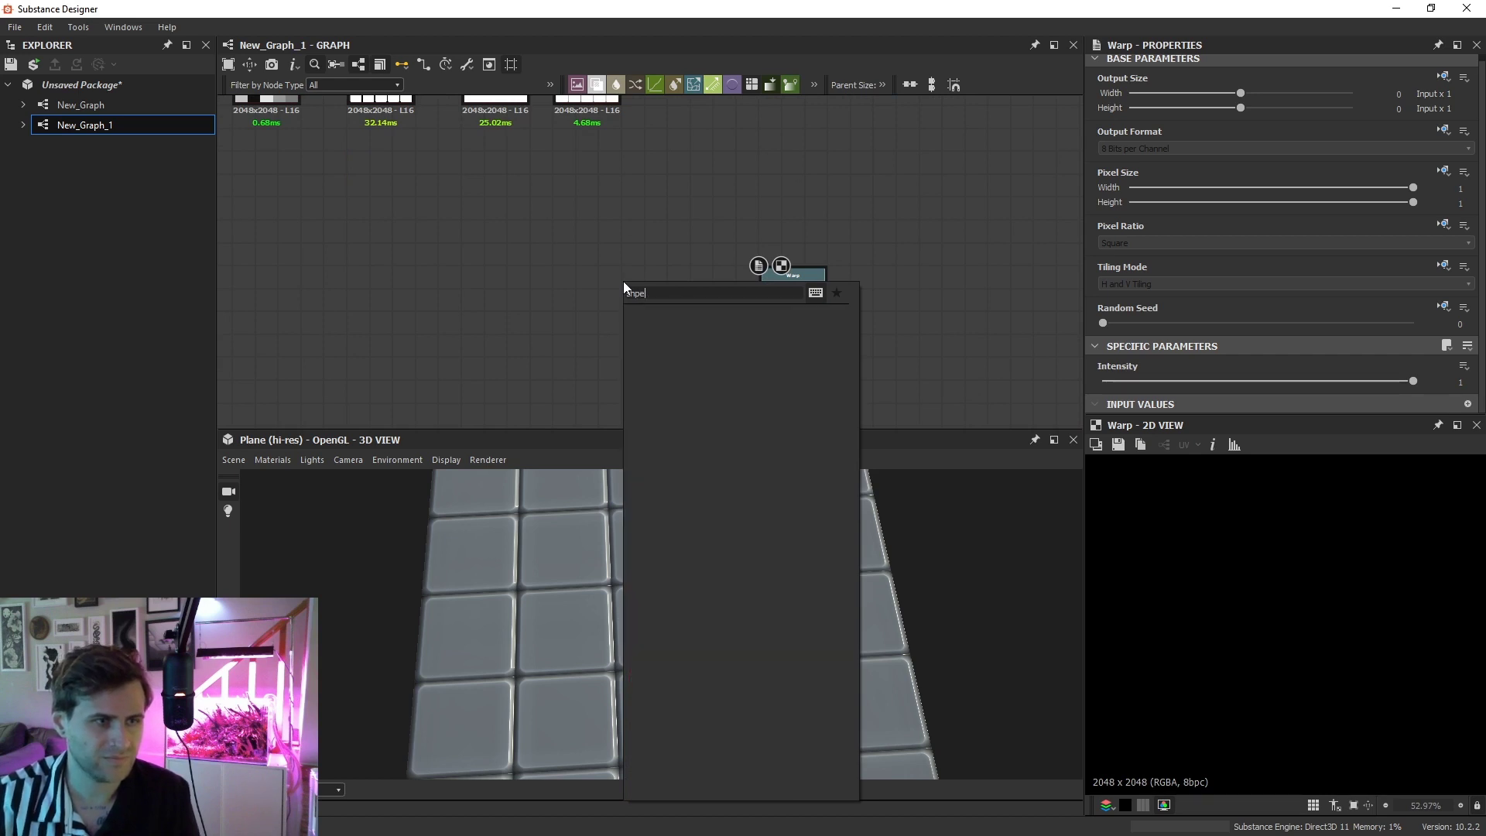
key(Return)
Set the Shape node's Pattern to Disc and Scale to 0.51, and connect it to the Warp node's main input
scroll(1261, 323, down, 5)
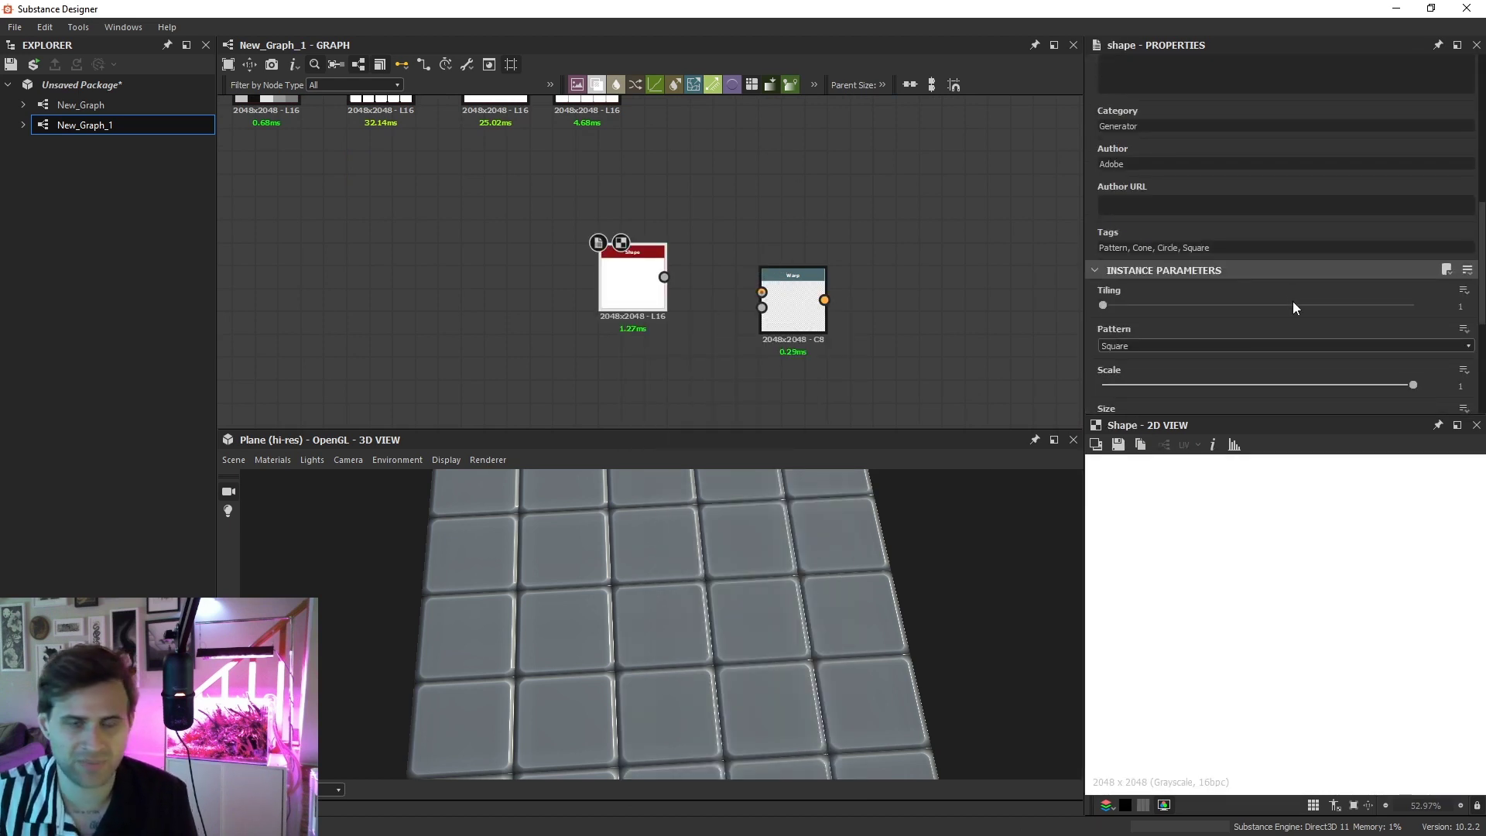
click(1260, 342)
click(1156, 370)
drag(1330, 385, 1260, 384)
drag(666, 277, 762, 293)
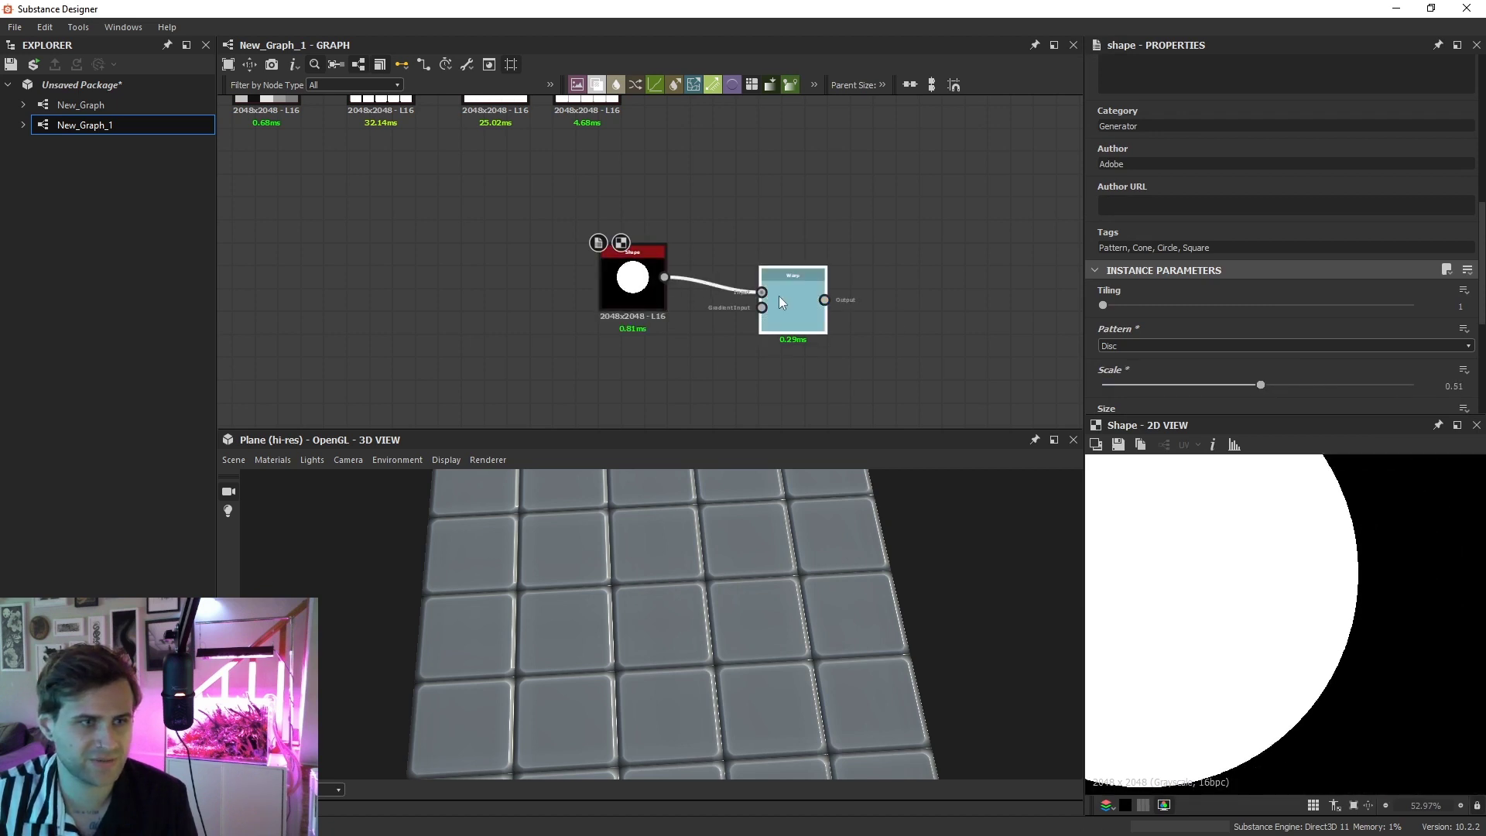
Add a Gradient Linear 1 node below the Shape node and connect it to the Warp node's gradient input
click(779, 295)
key(space)
text(grad)
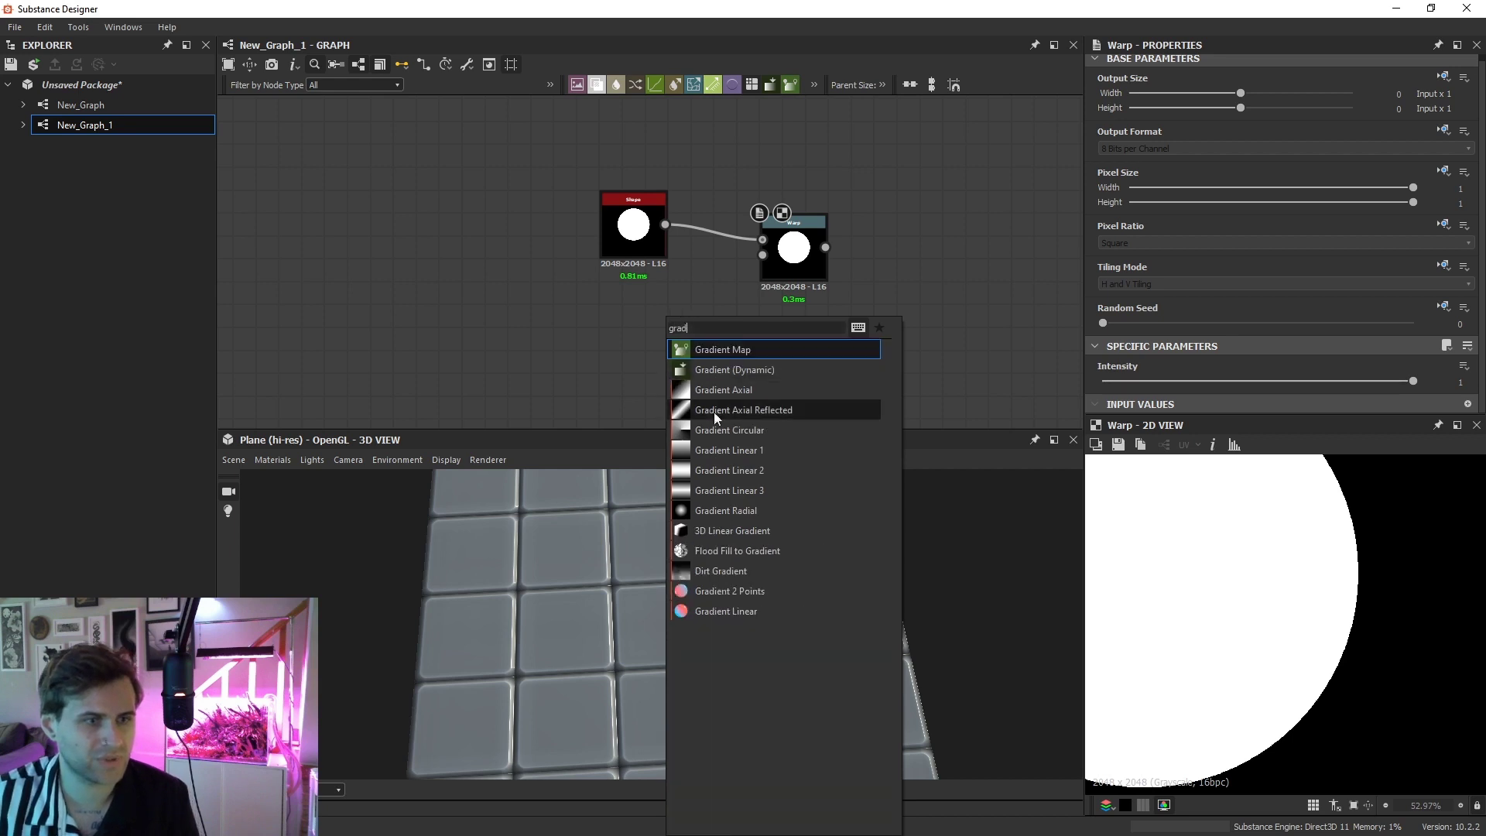
click(722, 448)
drag(665, 316, 762, 257)
Preview the whole Warp output in 2D, set its Intensity to 10 and vary the value to test the displacement
click(792, 262)
scroll(792, 263, up, 3)
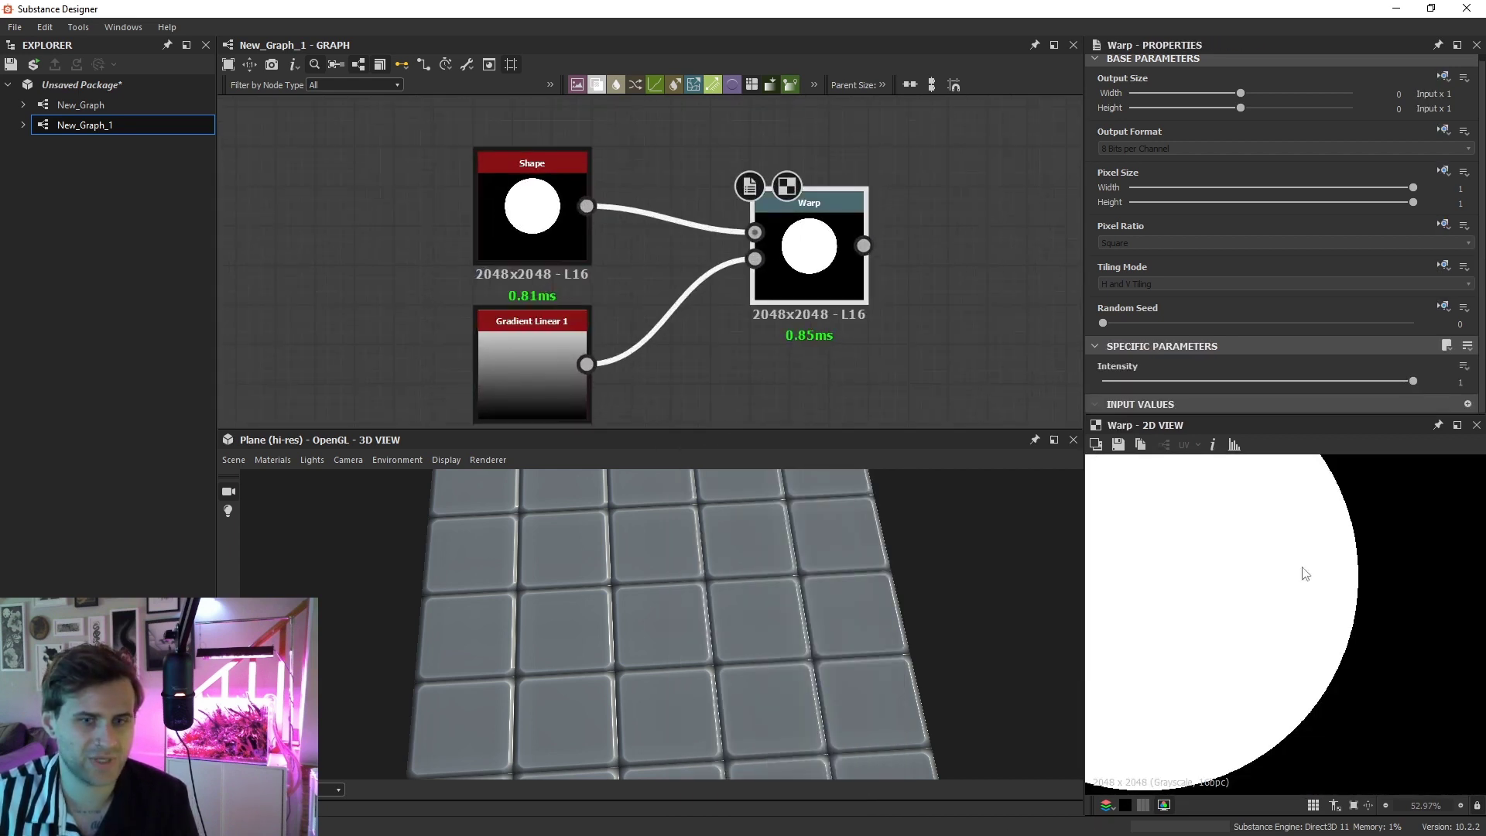
key(f)
click(1299, 380)
text(10)
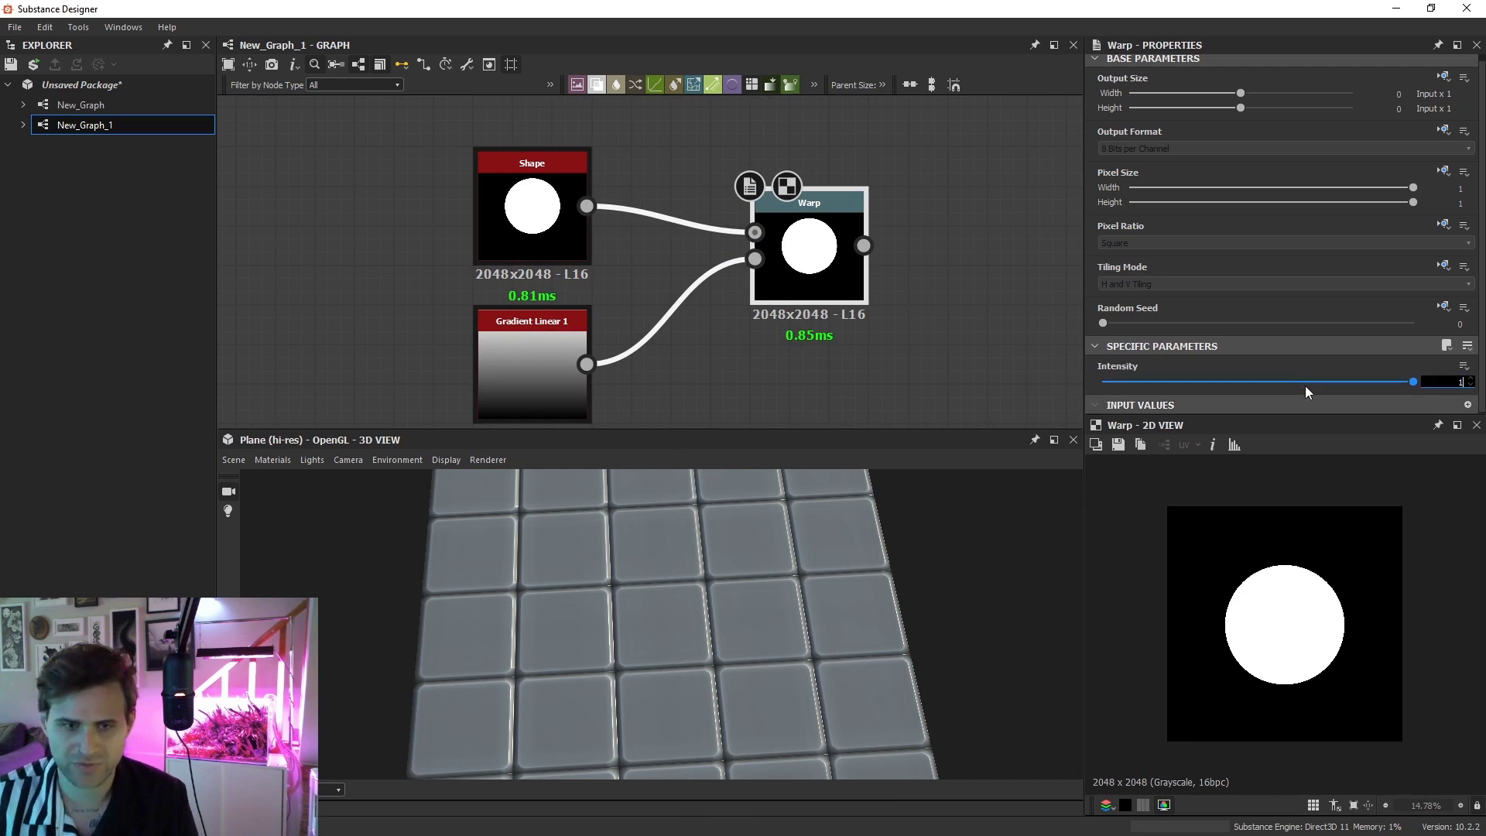
key(Return)
drag(1292, 381, 1413, 381)
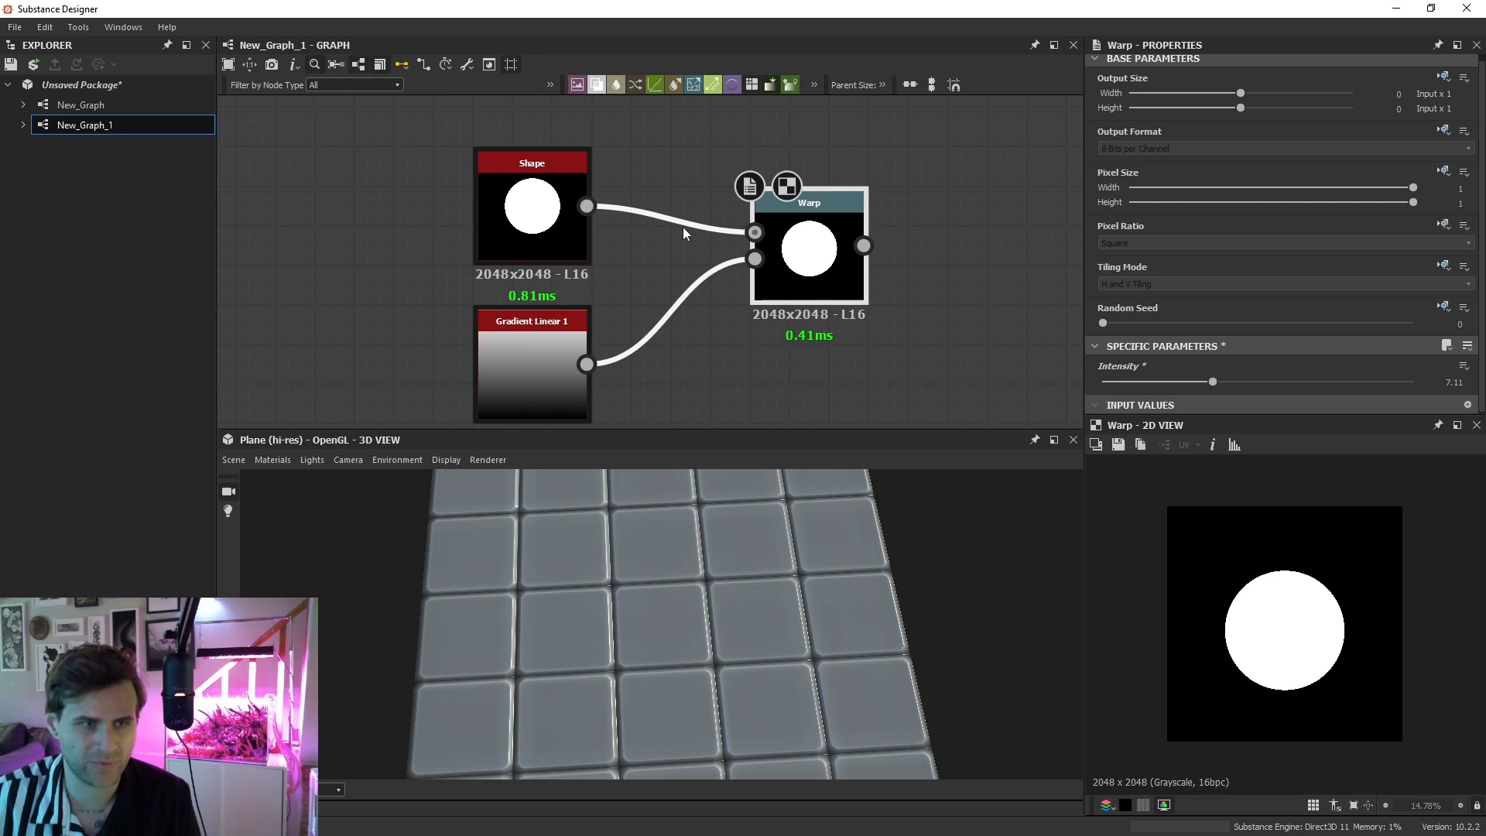
Compare the Gradient Linear 1 with the Warp output, then set the Warp's Intensity to 30 and vary it to test the displacement
click(568, 368)
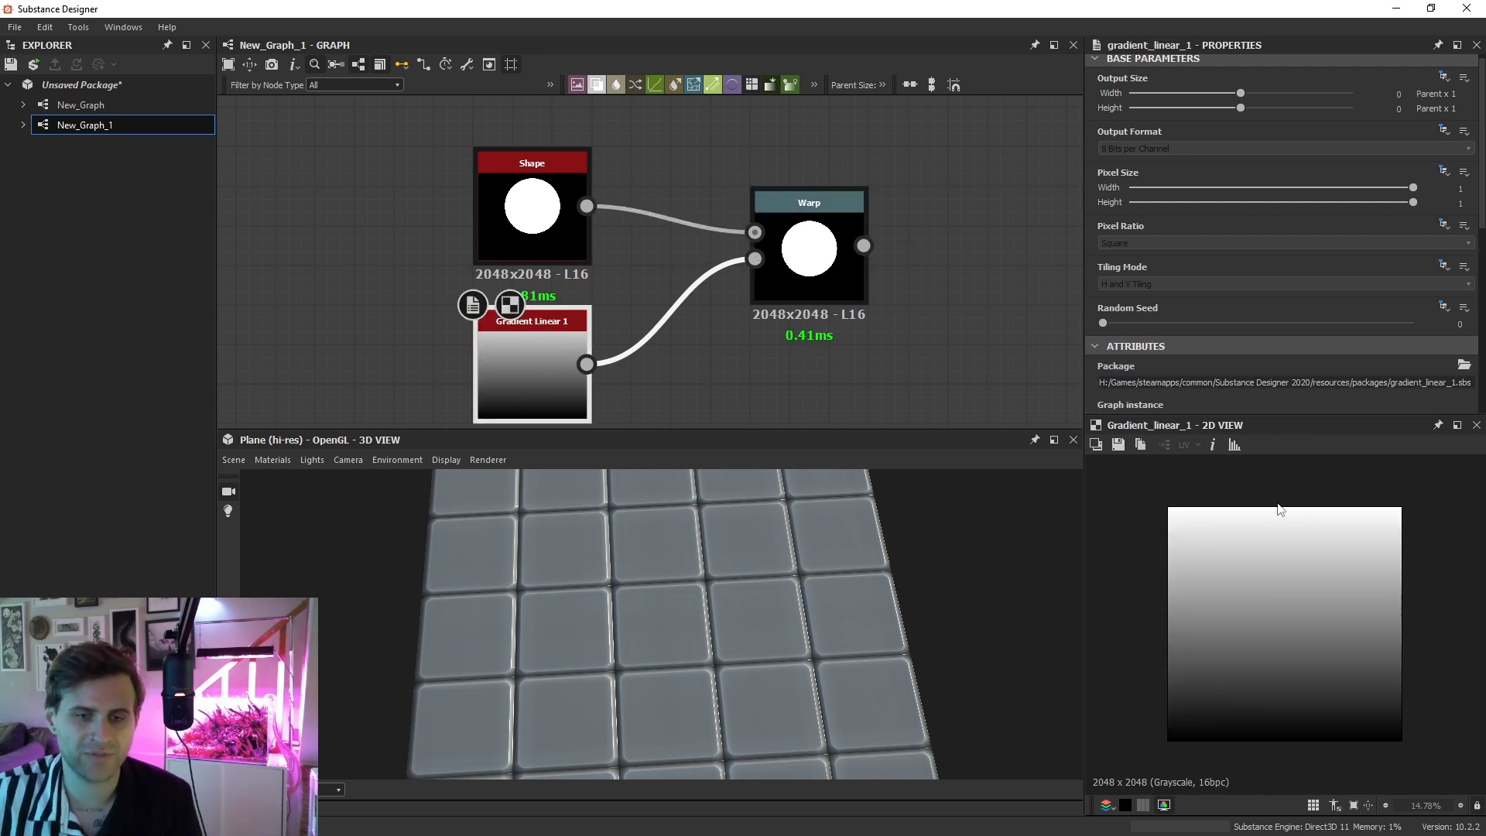
click(853, 271)
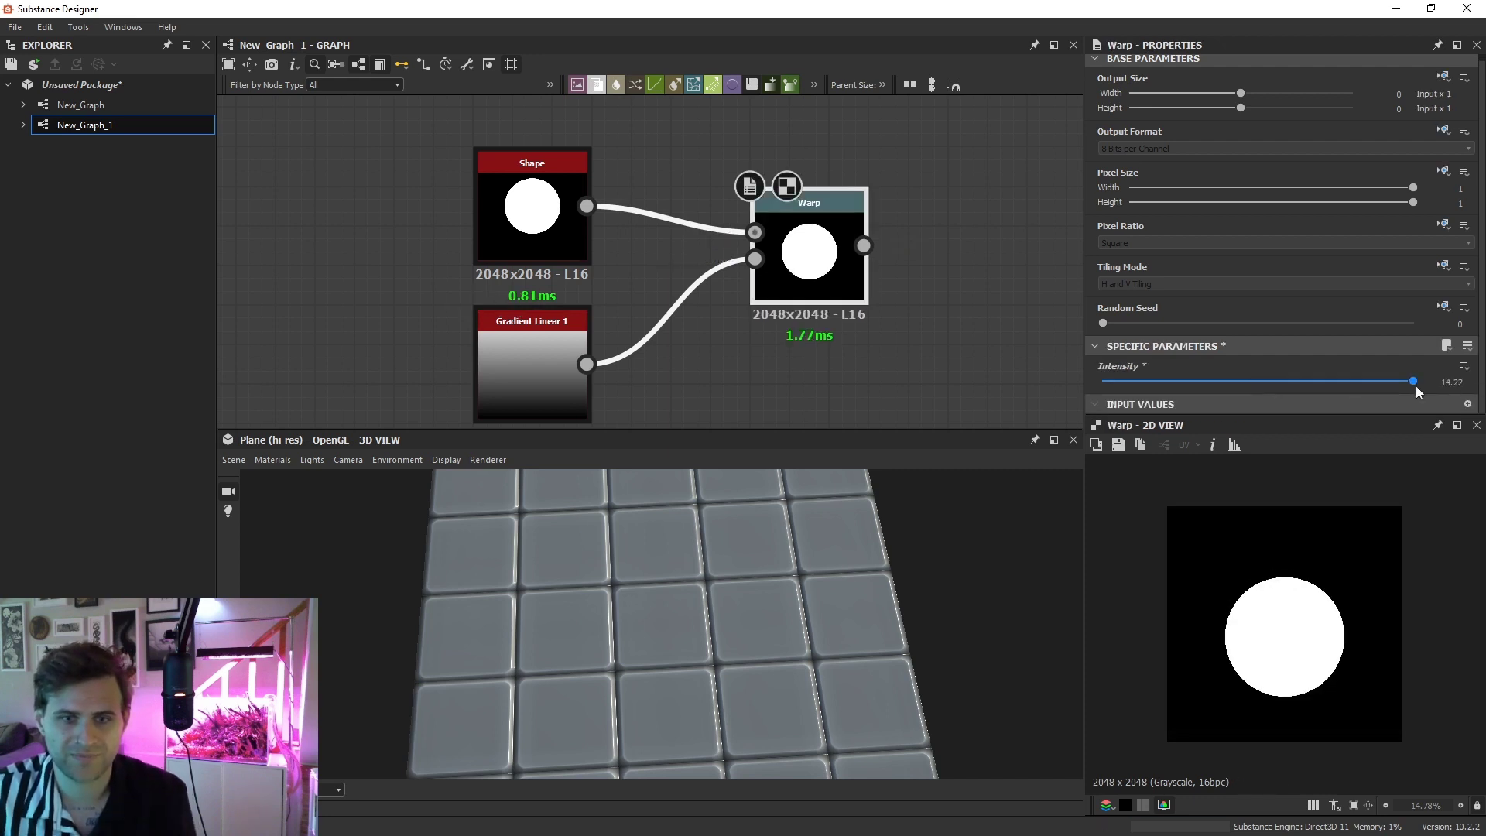
key(Tab)
text(30)
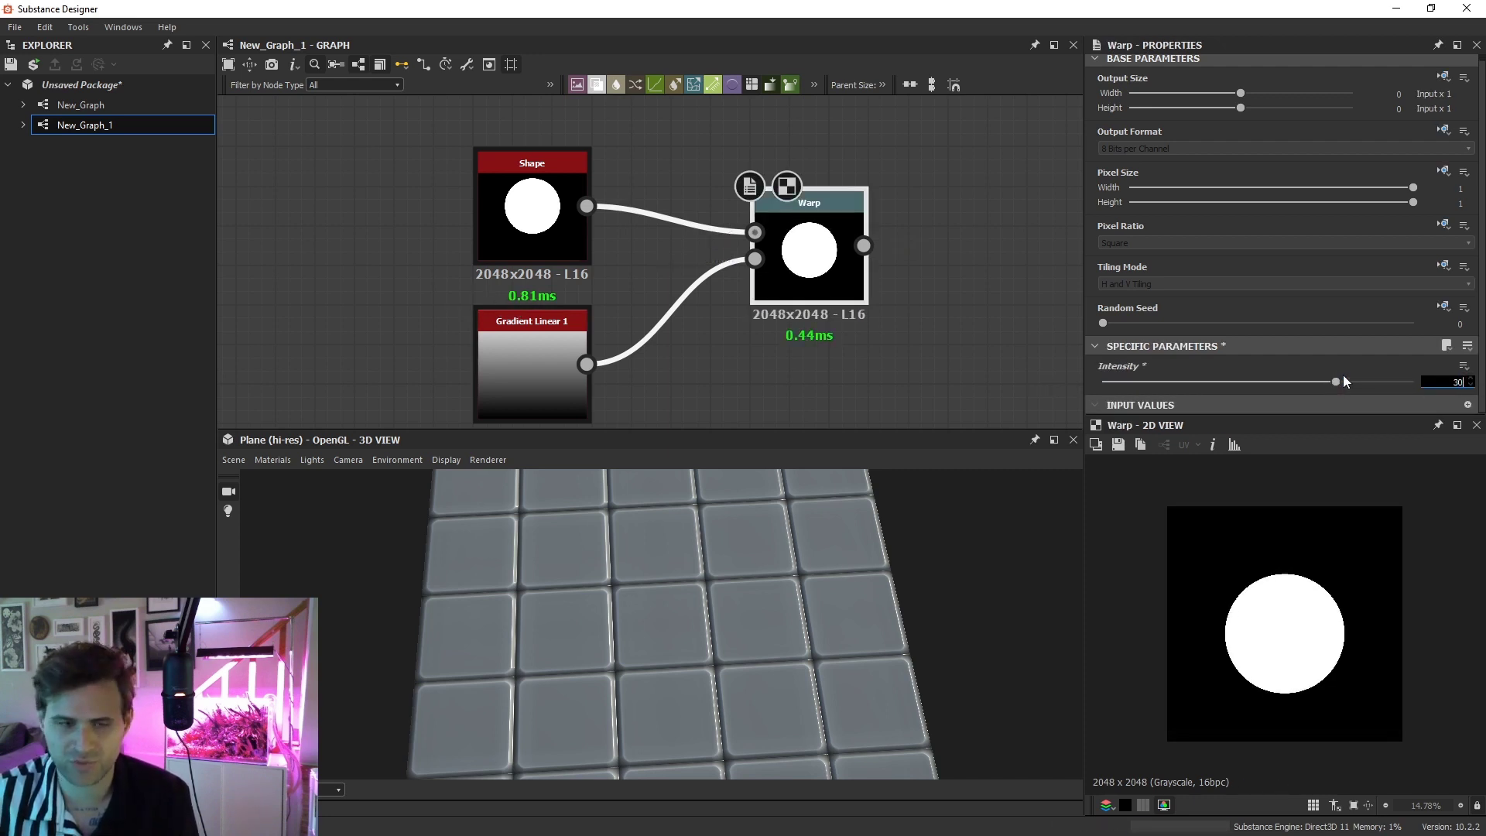
key(Return)
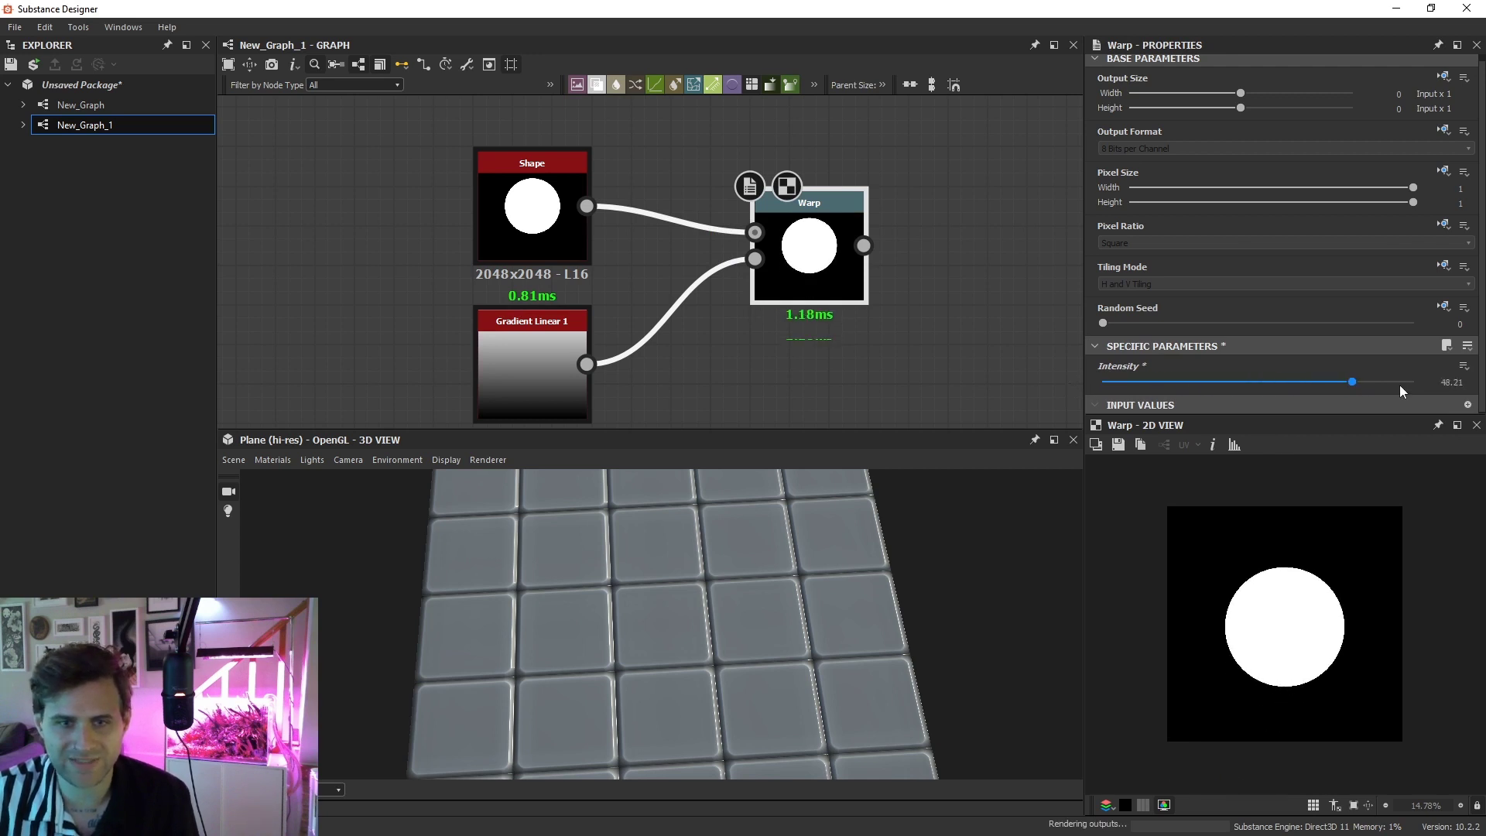
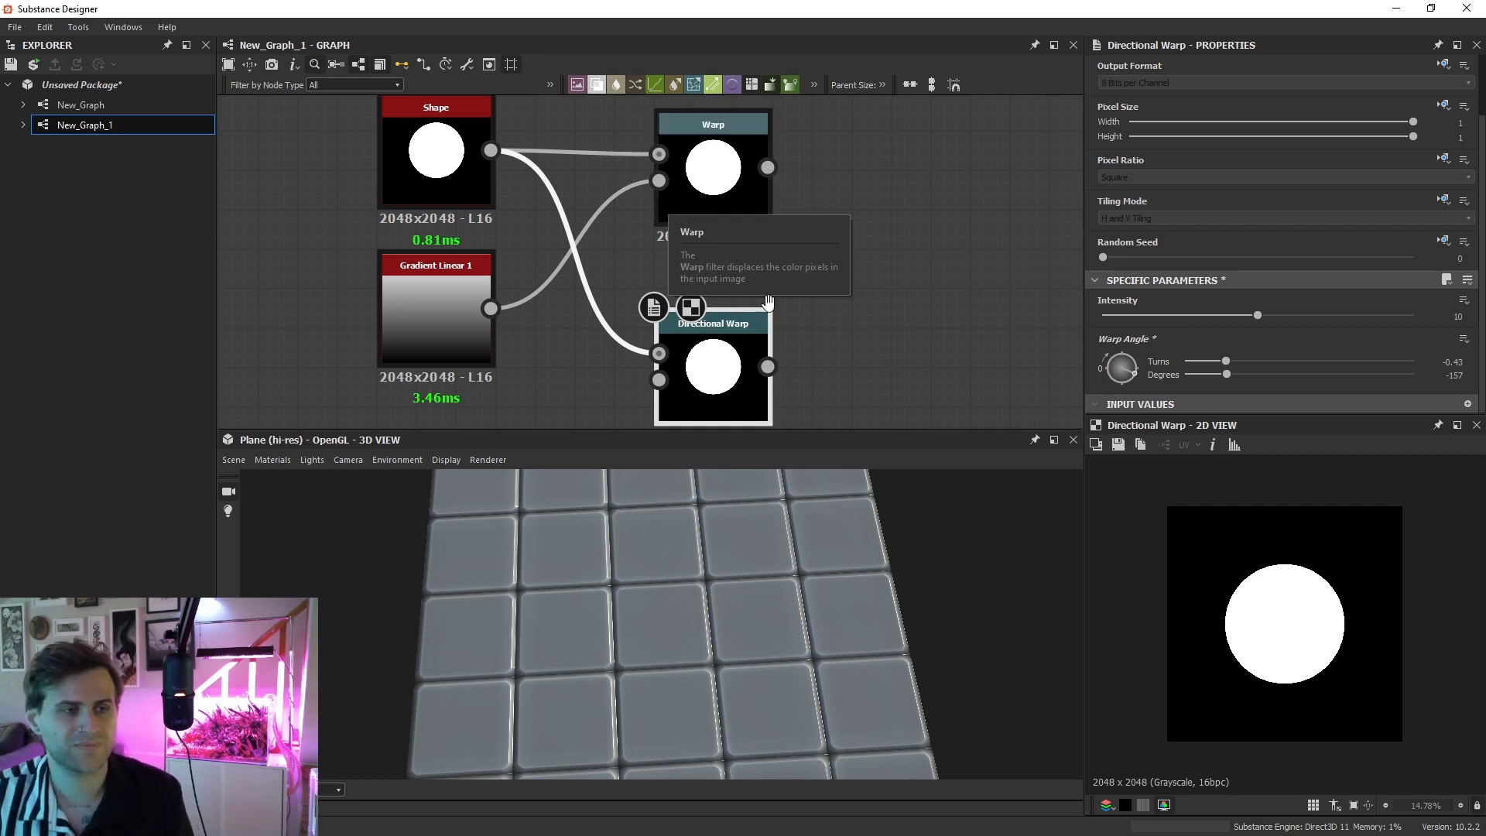
Add a Uniform Color node in Grayscale mode with white (1) output and connect it to the Directional Warp's intensity input
drag(734, 347, 849, 294)
key(space)
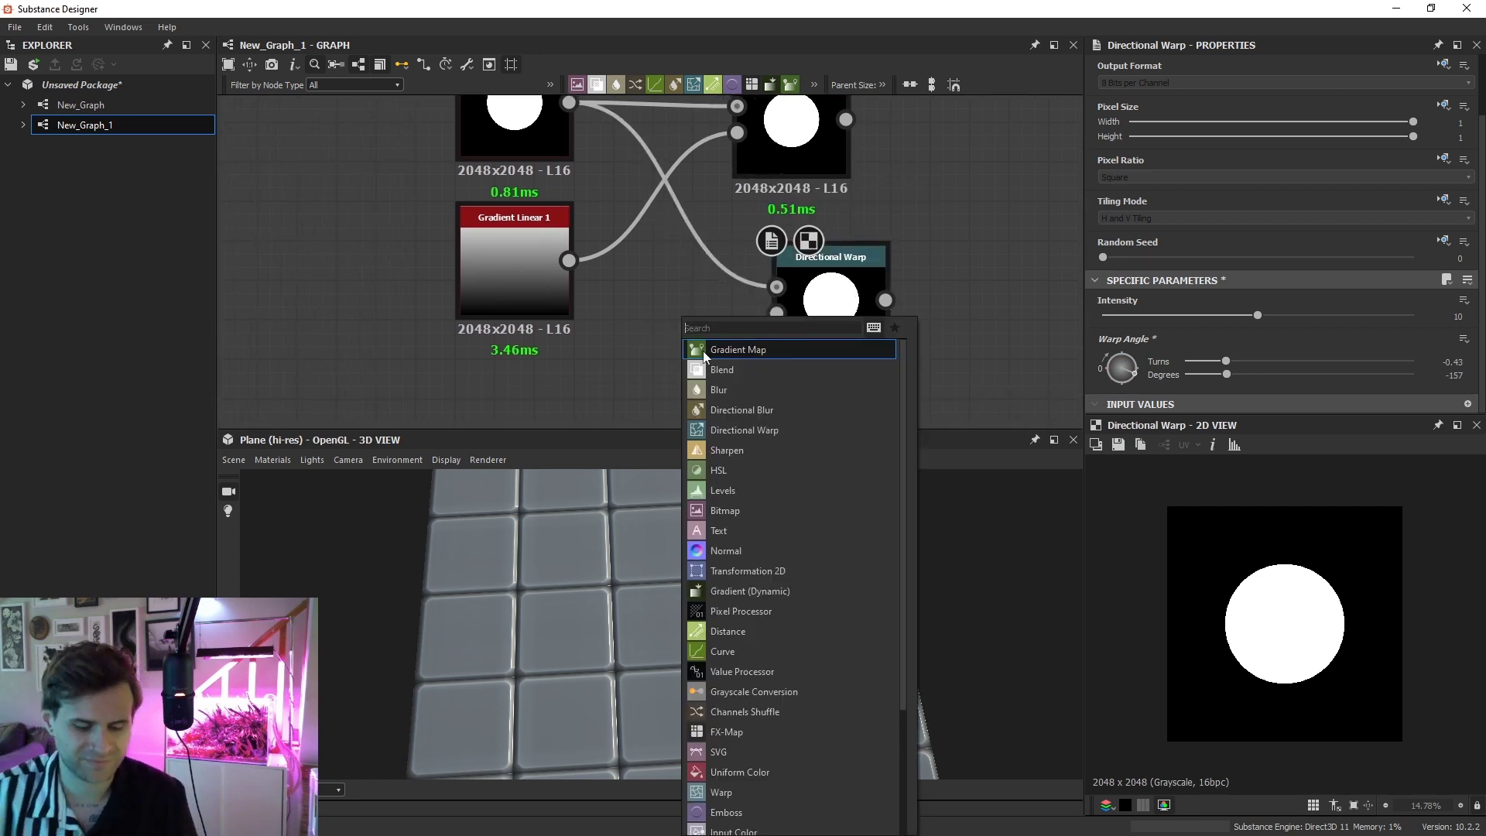
text(uniform)
key(Return)
click(1321, 322)
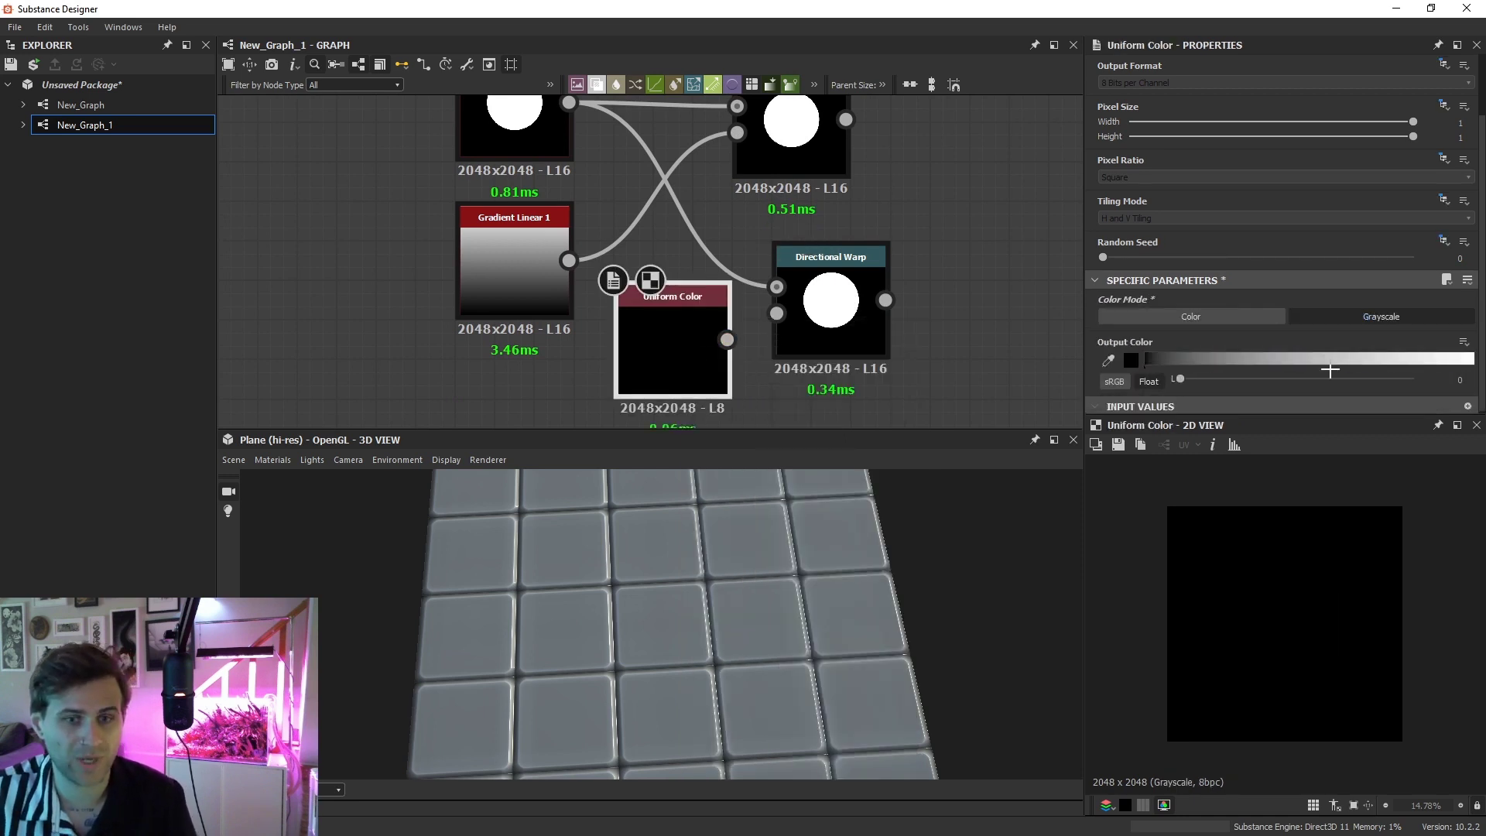
click(1409, 379)
drag(779, 313, 870, 307)
Preview the Directional Warp output in 2D, set its Warp Angle to about -2.83 turns and its Intensity to 30
double_click(870, 307)
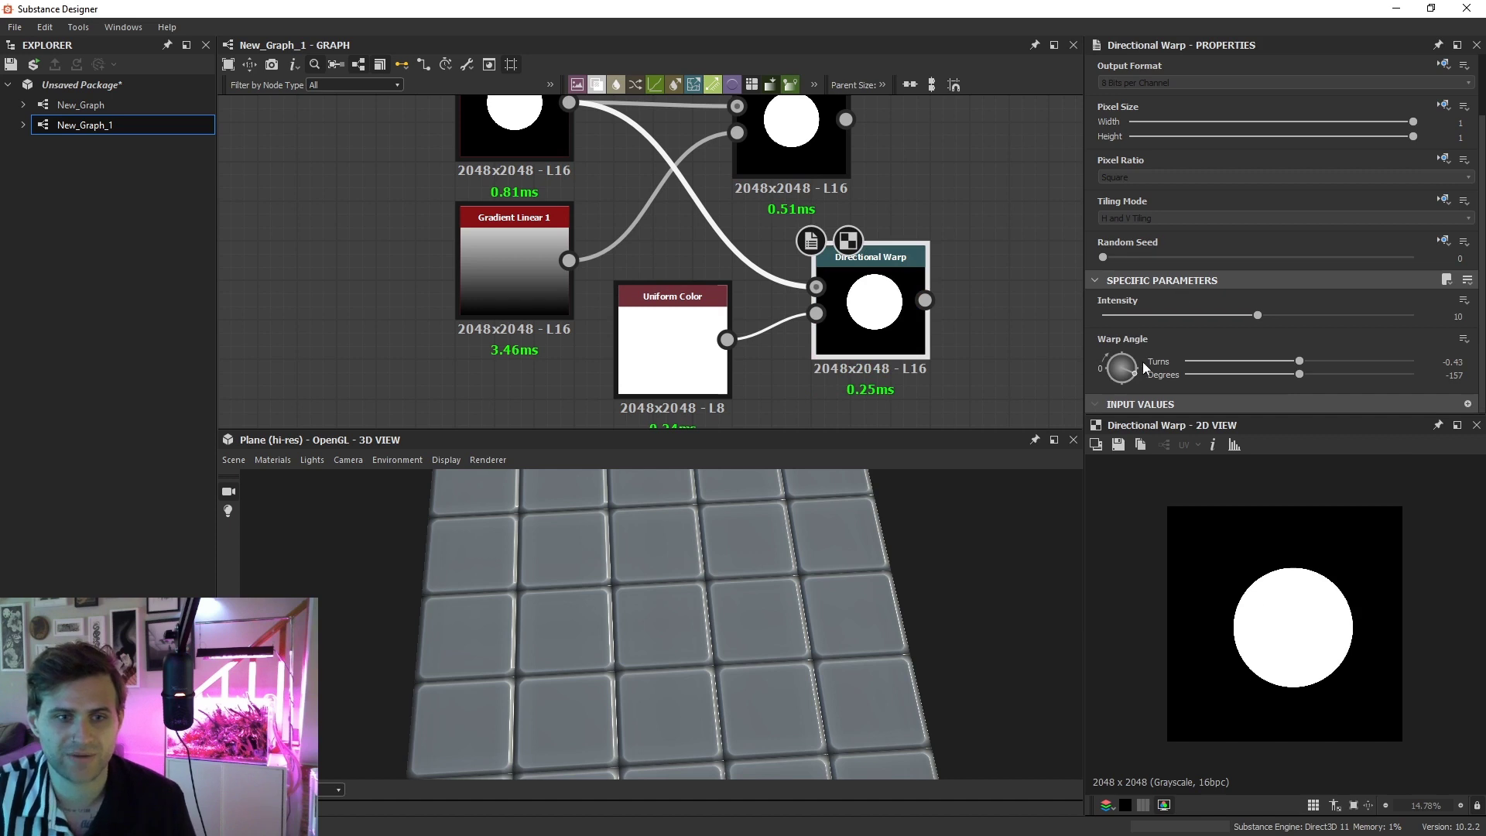
mouse_move(1146, 369)
mouse_down()
mouse_move(1132, 345)
mouse_move(1113, 350)
mouse_move(1093, 387)
mouse_move(1167, 393)
mouse_move(1138, 340)
mouse_move(1095, 383)
mouse_move(1161, 380)
mouse_move(1152, 345)
mouse_up()
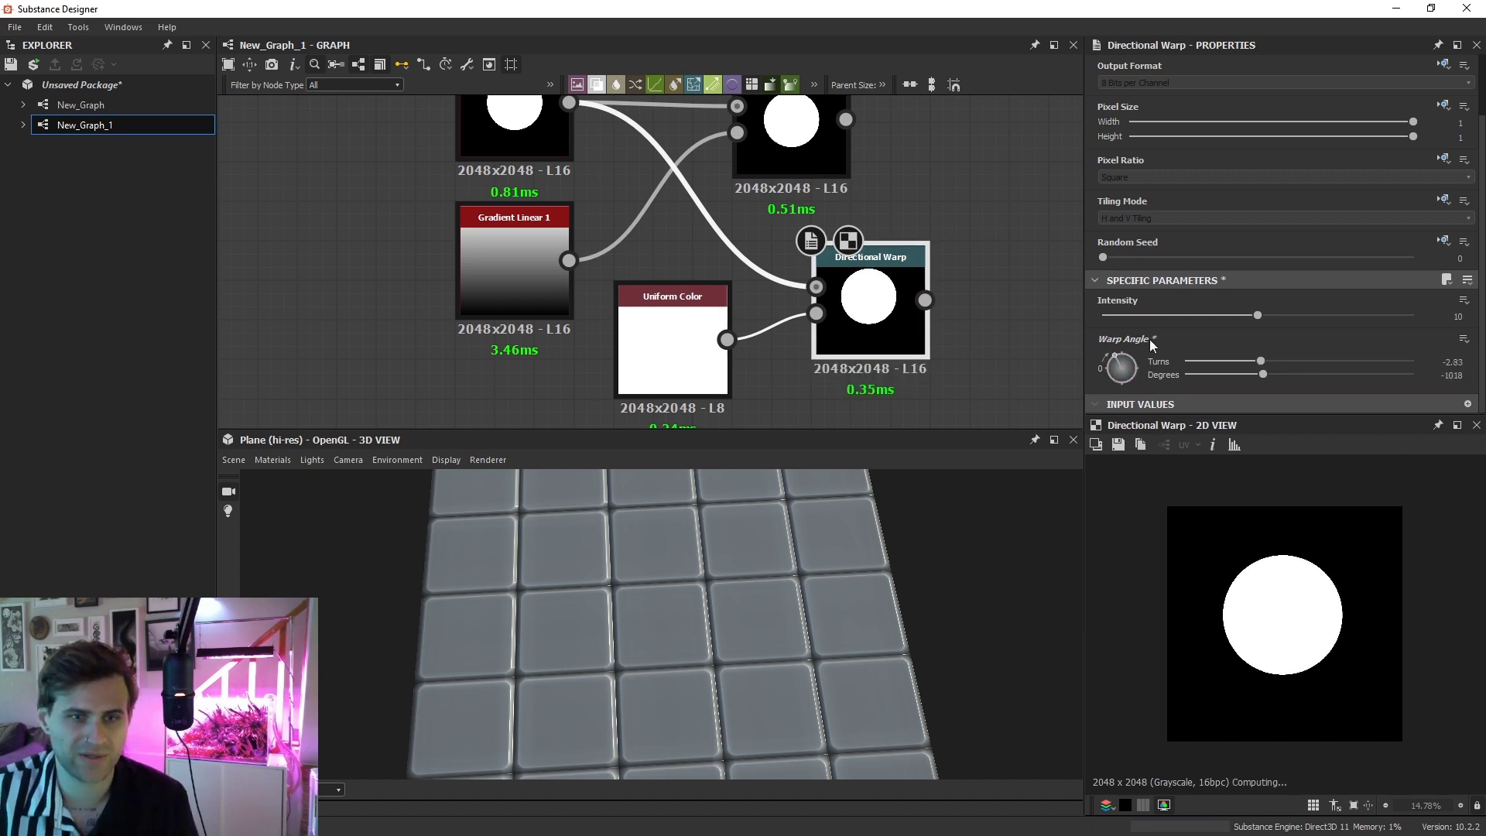
drag(1259, 313, 1137, 329)
text(30)
key(Return)
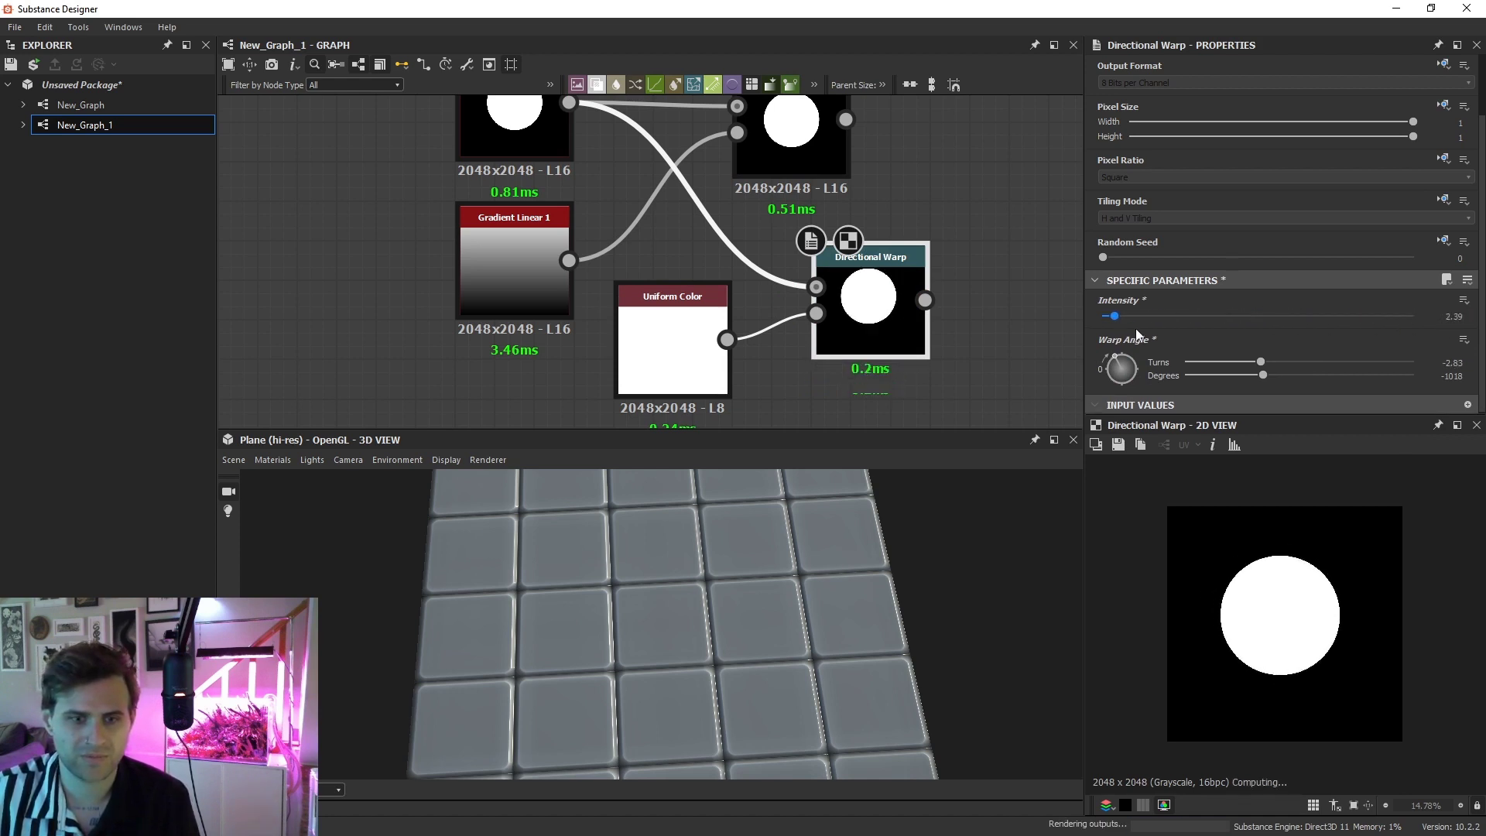
Set the Uniform Color's output to black (0) and vary the Directional Warp's Intensity to 38.53 to test the effect
click(712, 361)
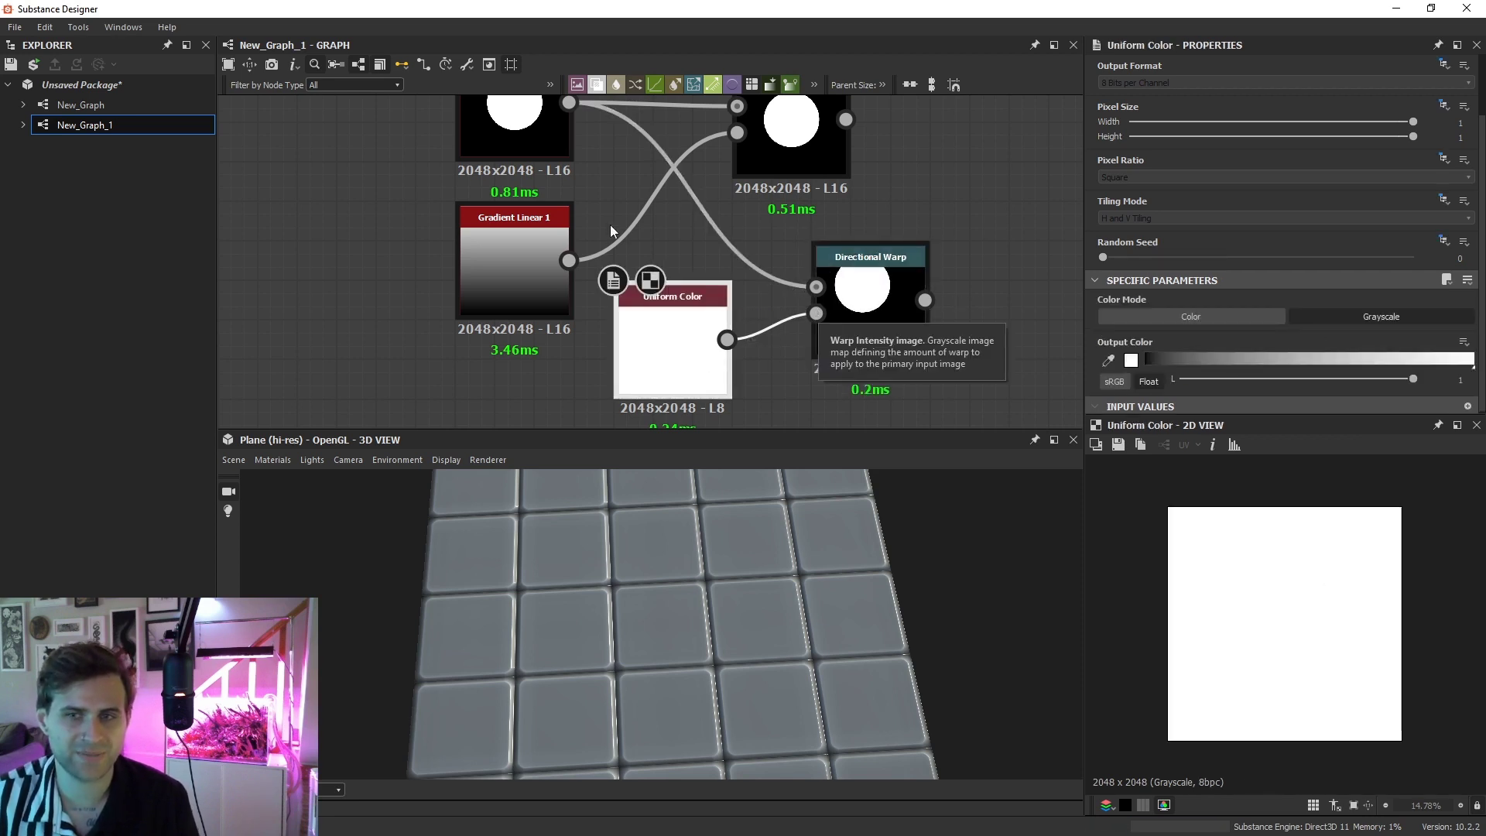
click(867, 320)
click(657, 364)
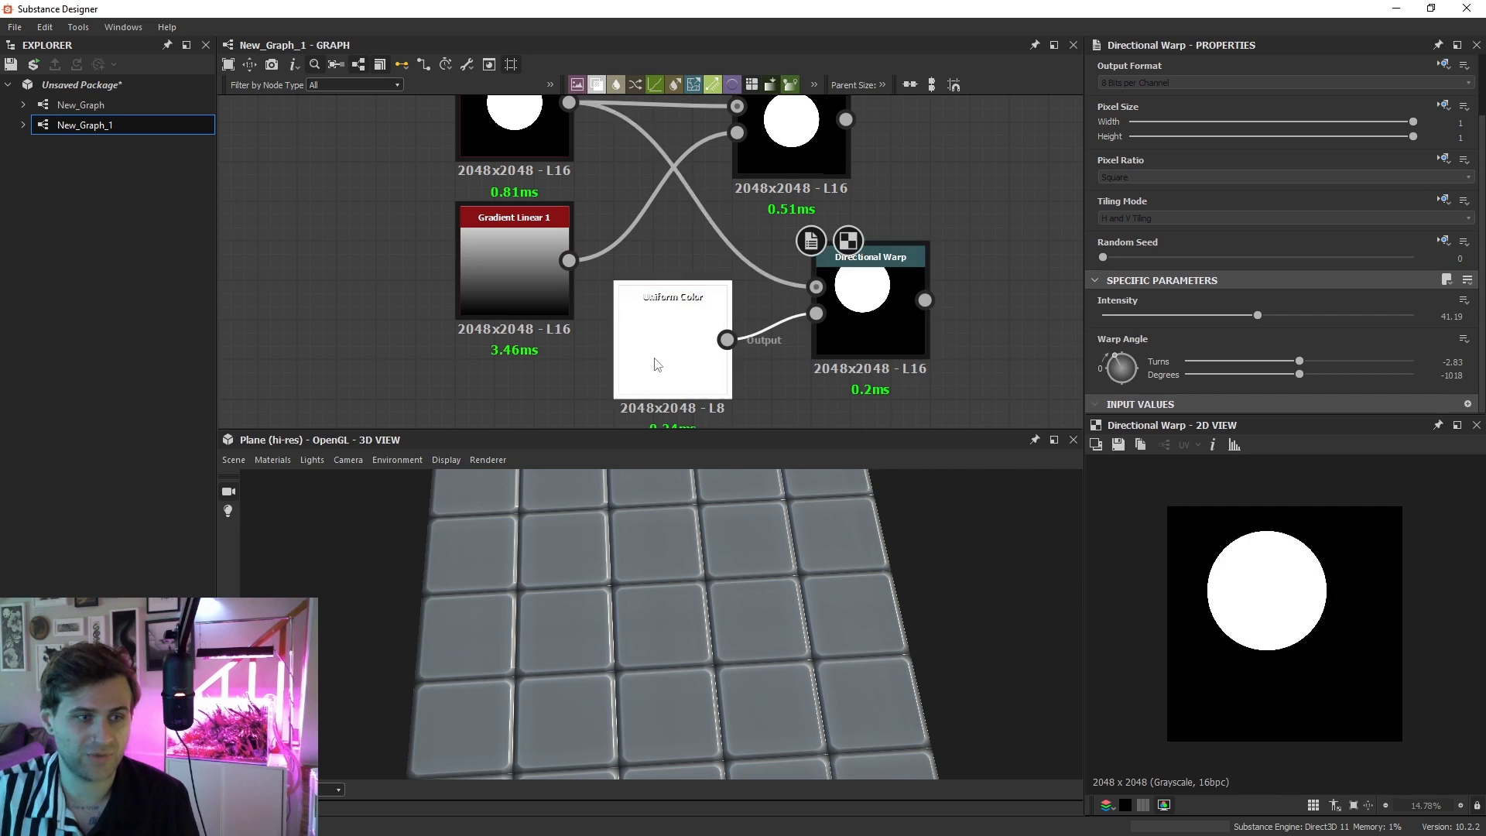
drag(1220, 379, 1165, 380)
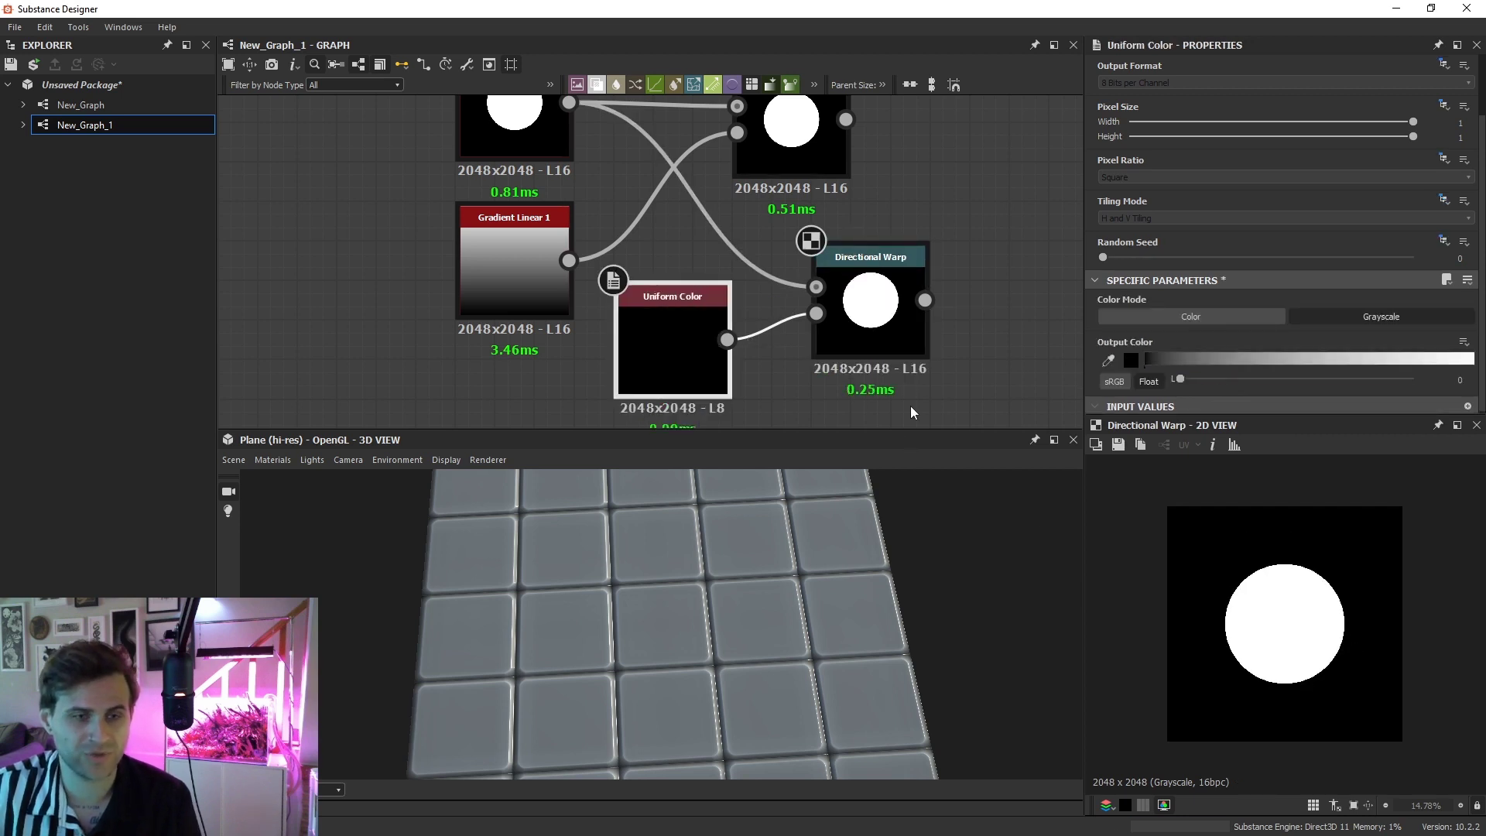
click(882, 333)
drag(1257, 317, 1218, 321)
Add a Gradient Linear 1 node below the Uniform Color node and connect it to the Directional Warp's intensity input instead
drag(826, 146, 895, 172)
drag(862, 254, 868, 104)
click(774, 351)
key(space)
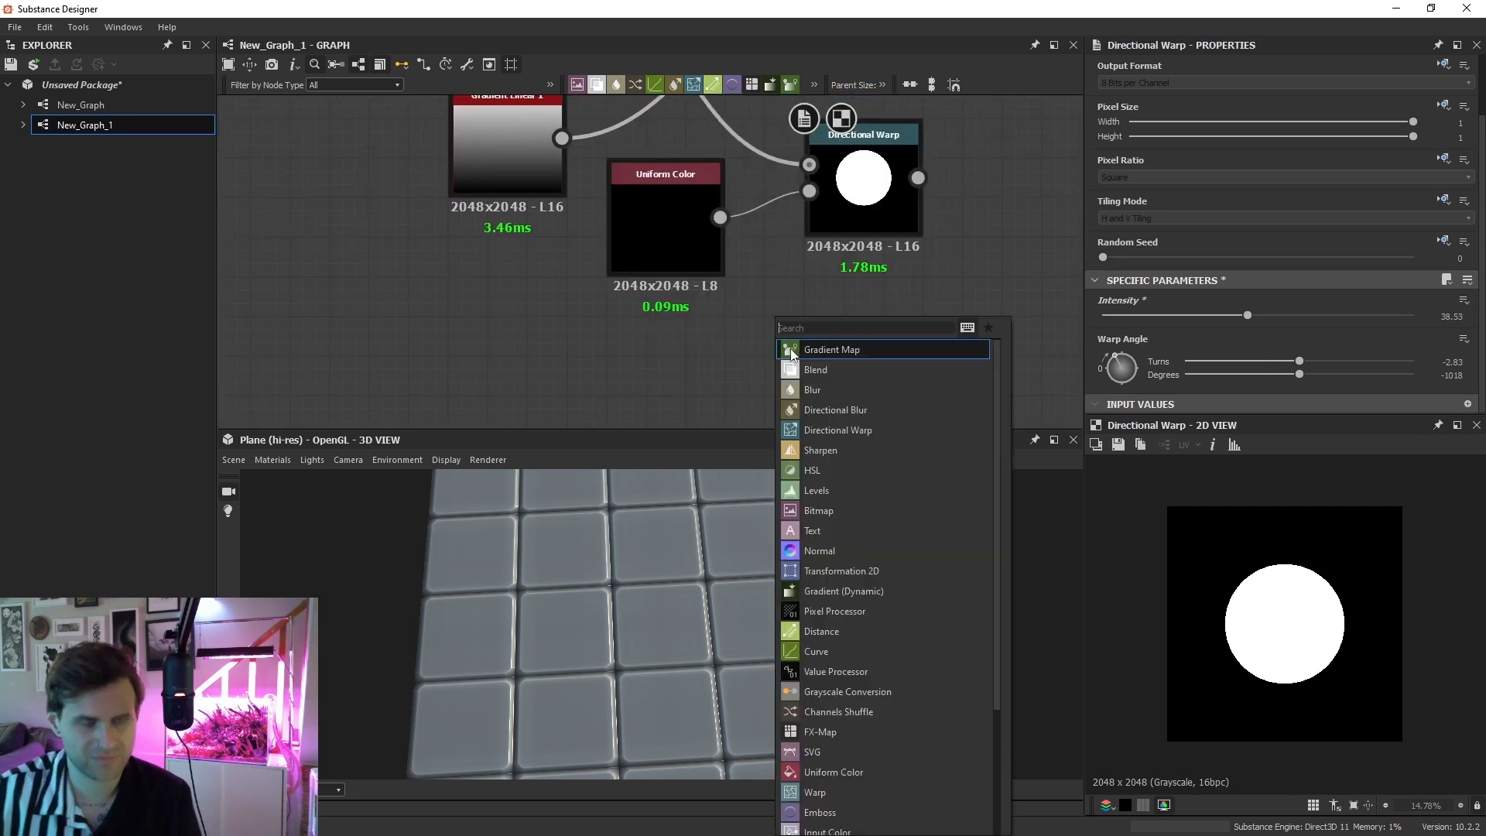
click(629, 179)
key(space)
text(gra)
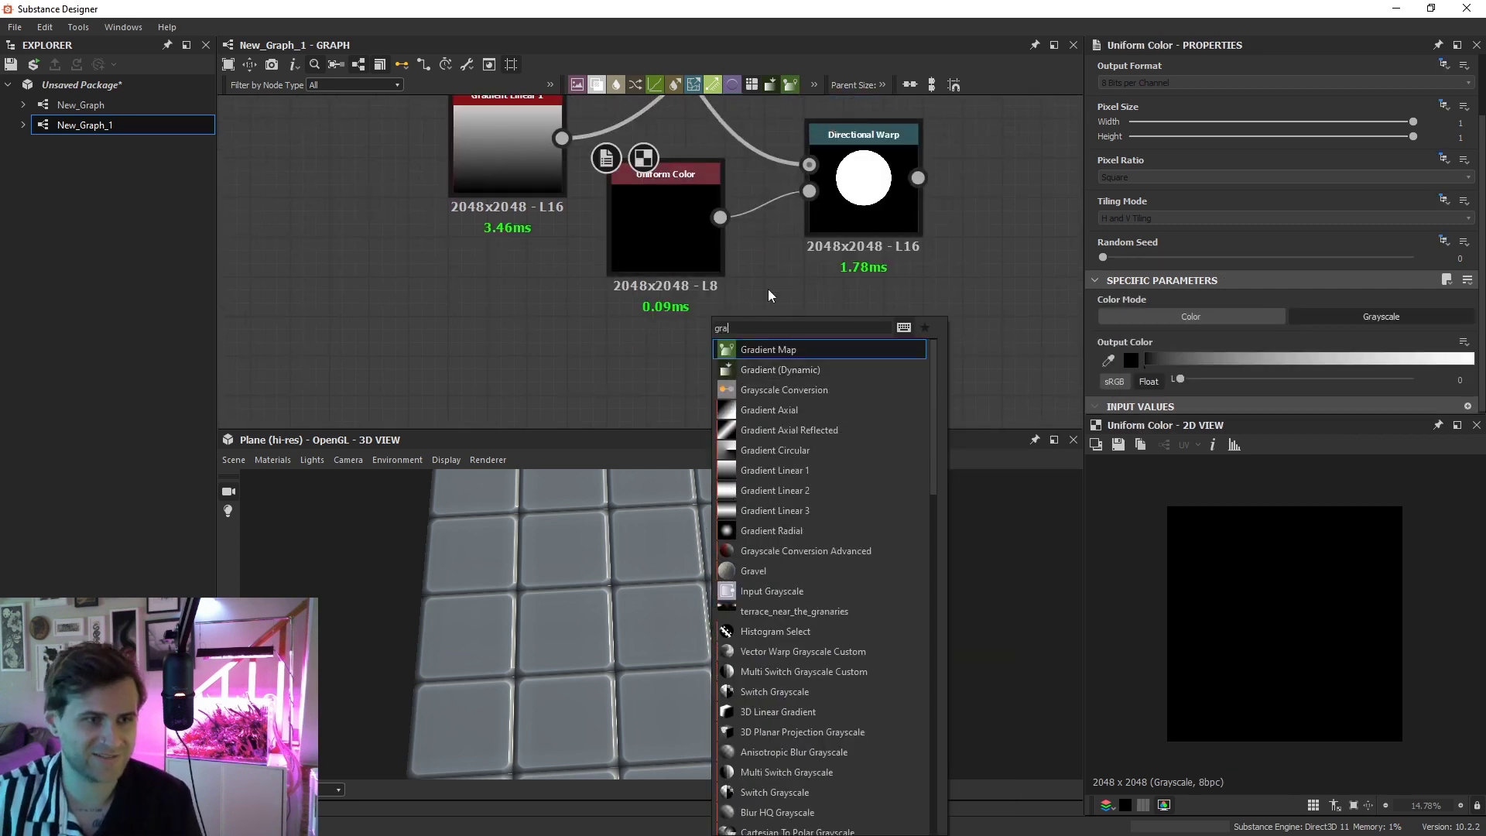
click(766, 467)
drag(718, 352, 808, 192)
Preview the Directional Warp and raise its Intensity to 77.06 with the Warp Angle at -2.87 turns
click(866, 203)
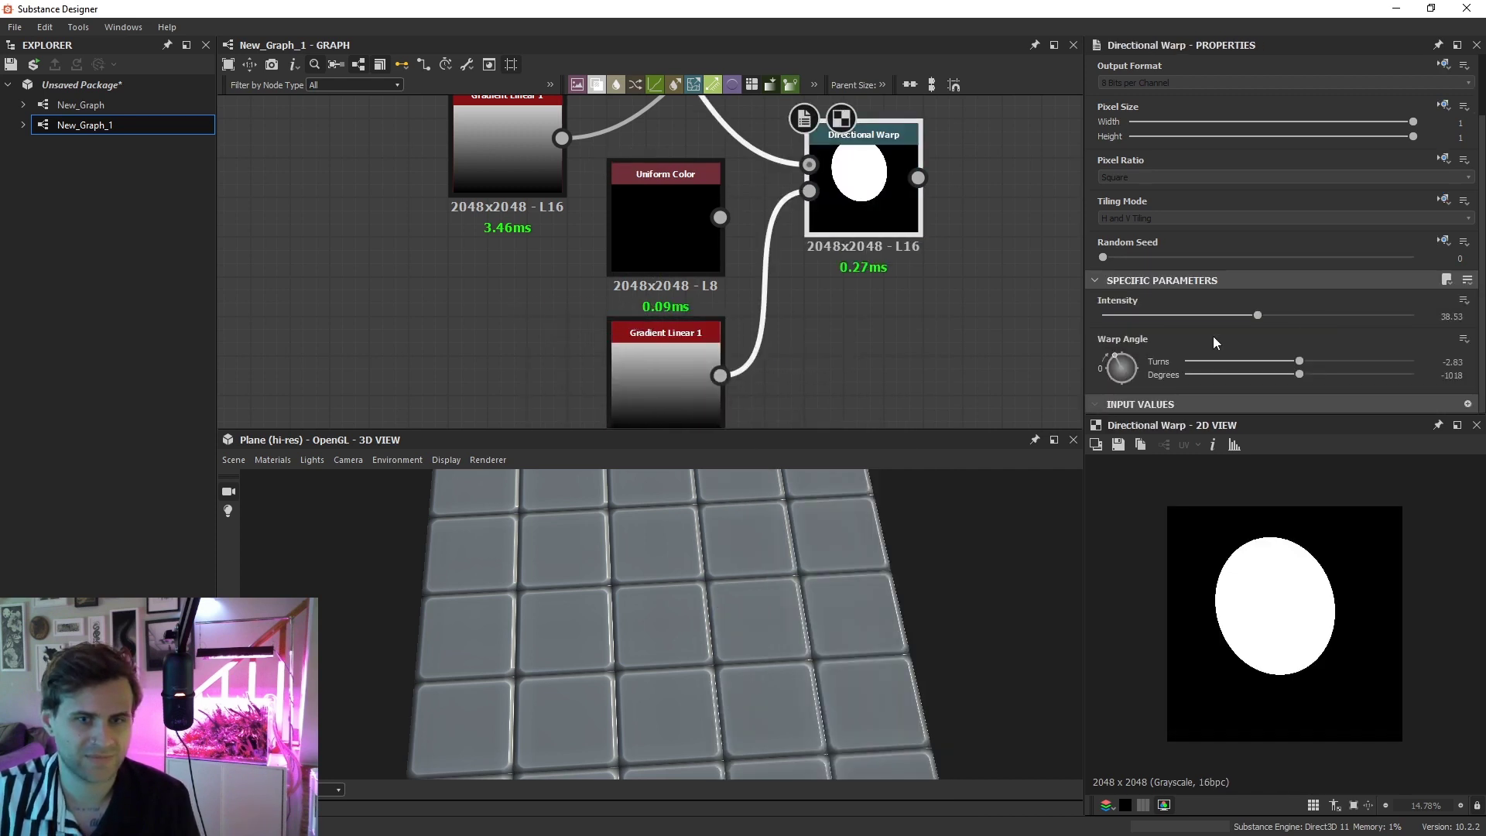
drag(1258, 315, 1363, 317)
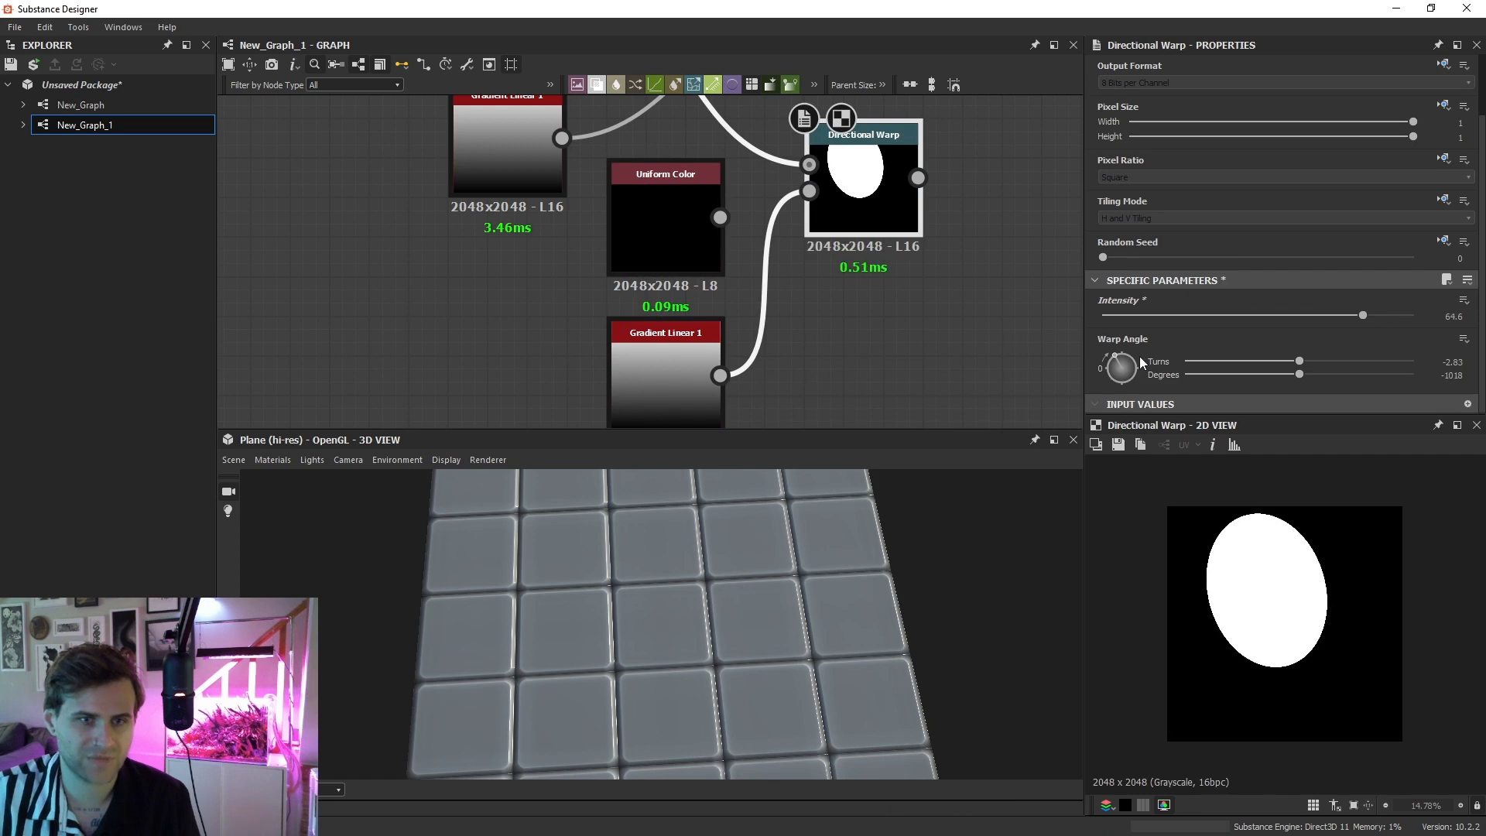
drag(1114, 360, 1115, 364)
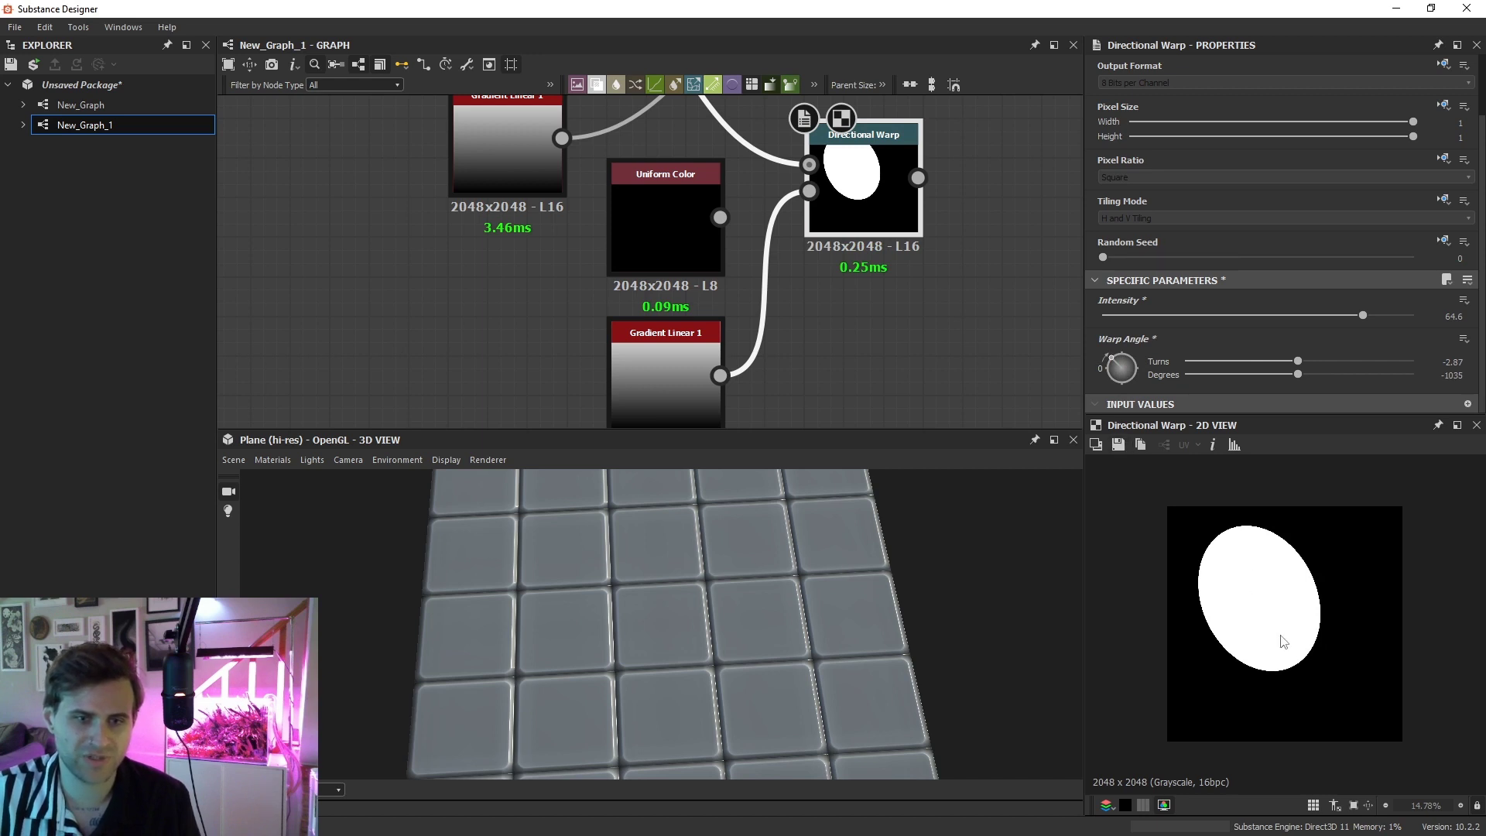
drag(1365, 315, 1428, 317)
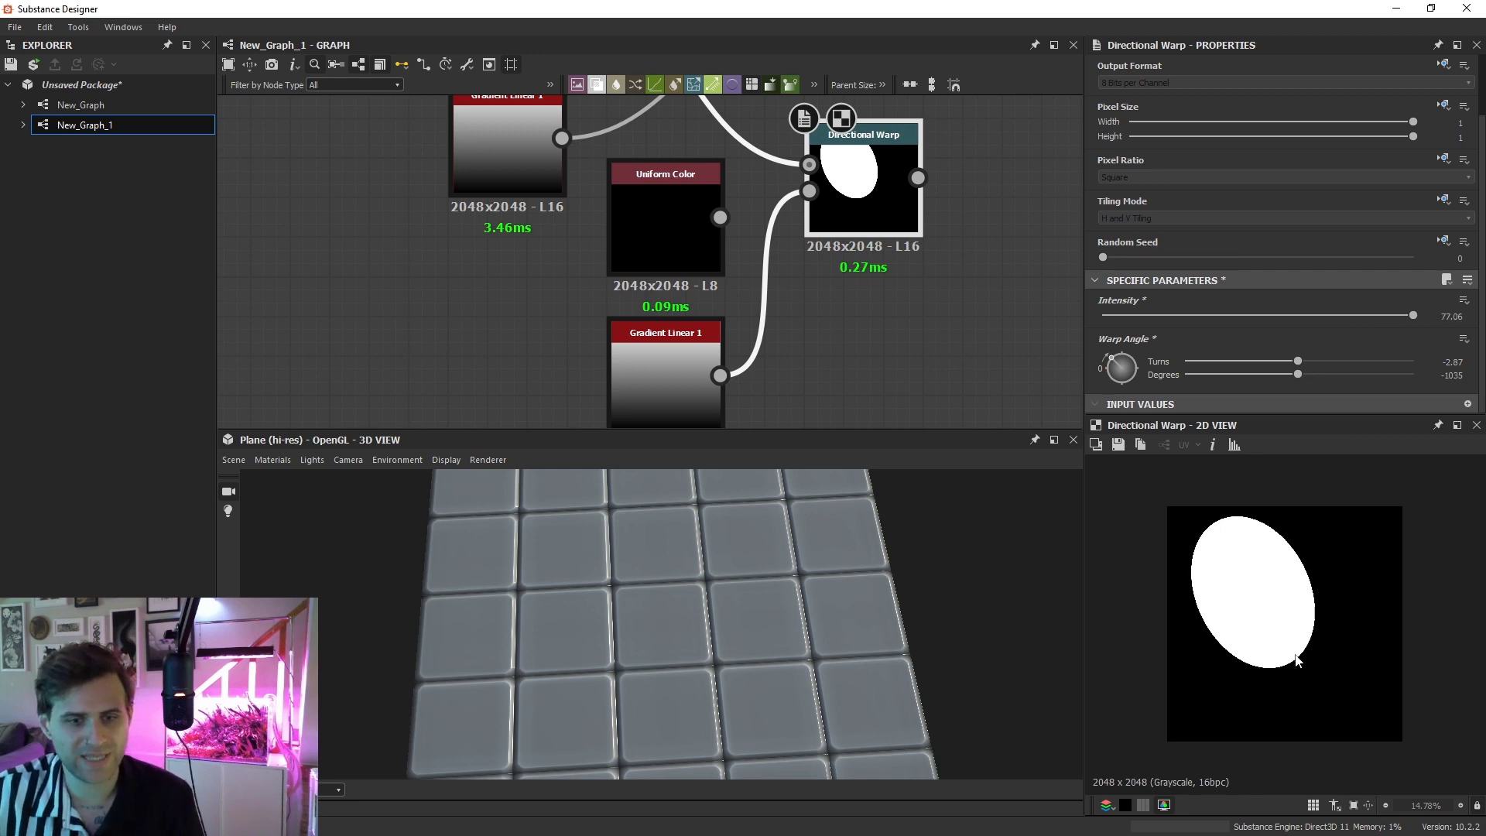
Examine the lower gradient, the Warp and the Directional Warp in the 2D view to compare their inputs, outputs and parameters
click(720, 399)
double_click(720, 398)
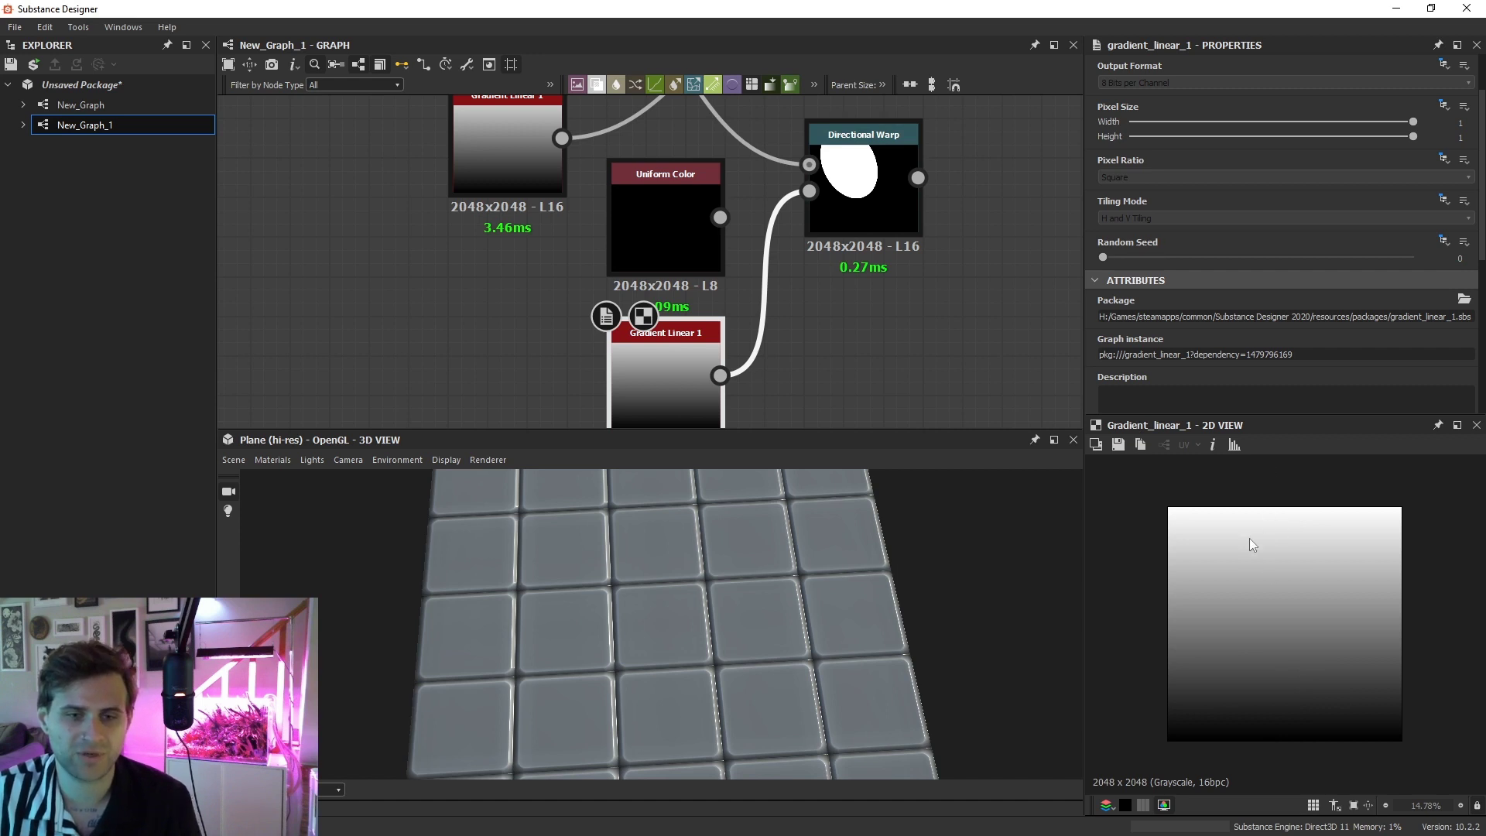
drag(863, 205, 921, 206)
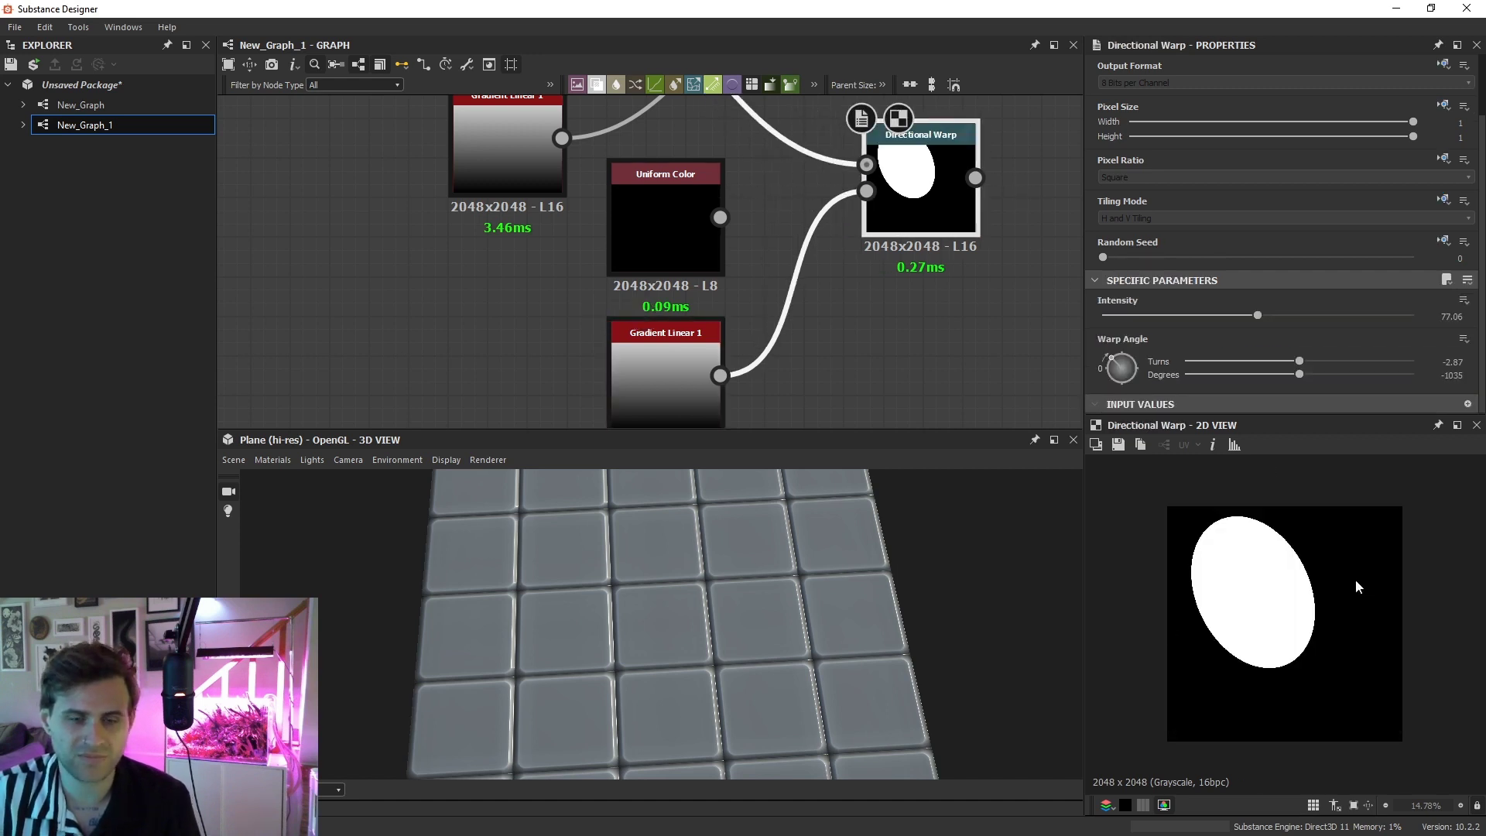
drag(906, 276, 878, 372)
scroll(859, 302, down, 1)
drag(886, 128, 896, 311)
double_click(877, 206)
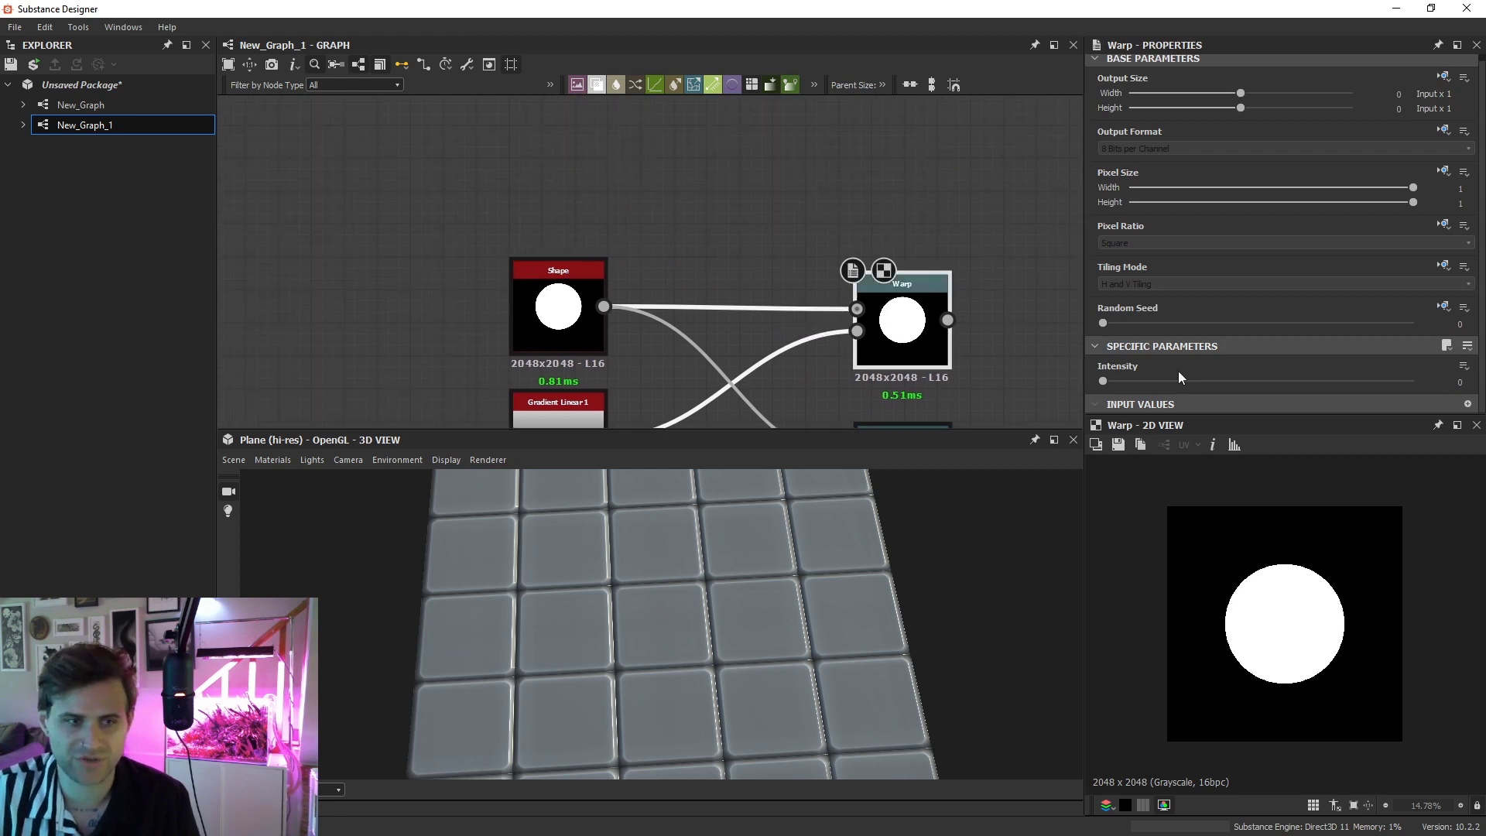
scroll(839, 331, up, 1)
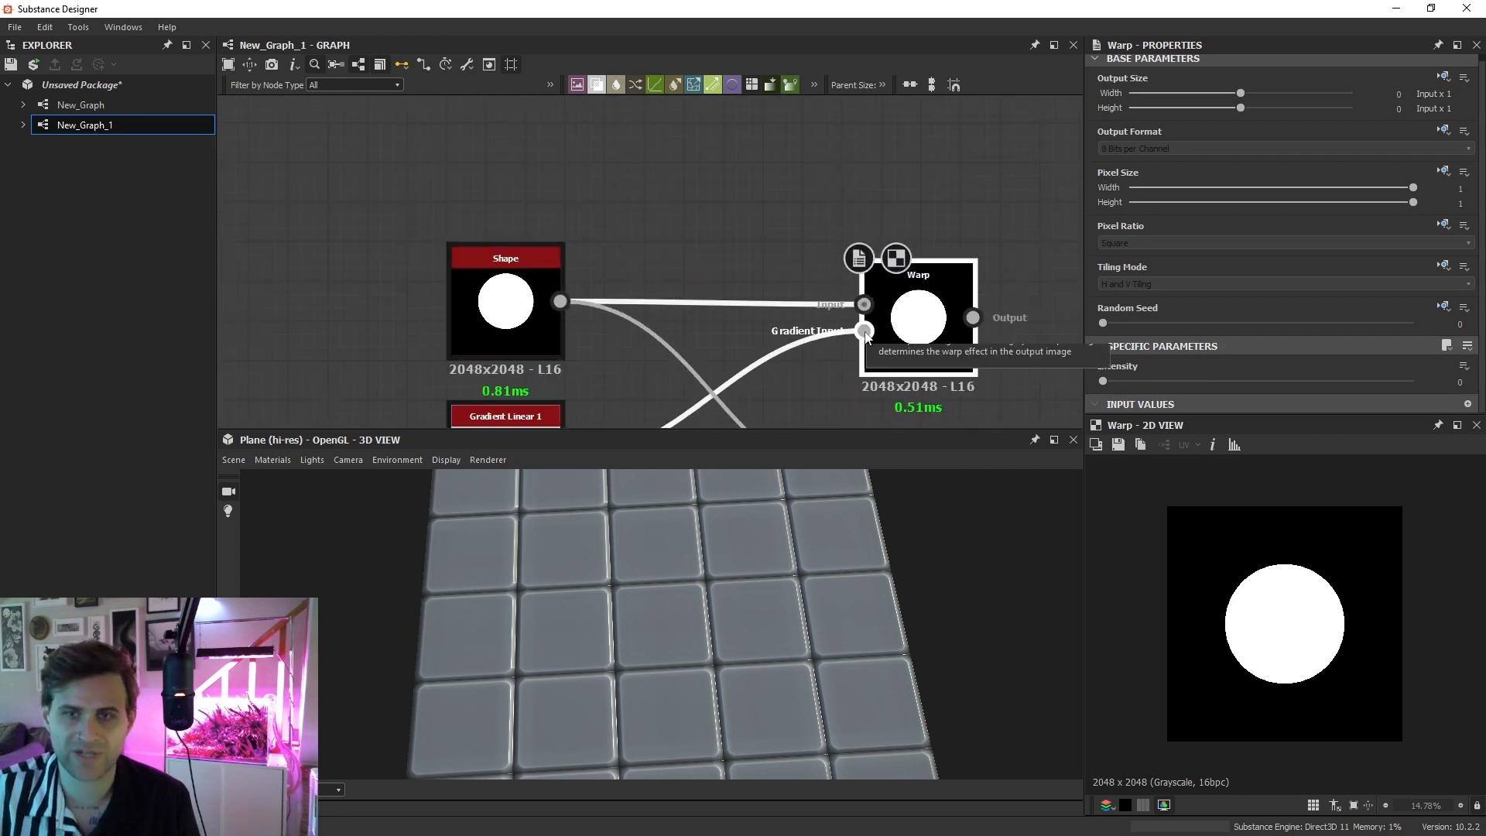
scroll(899, 314, down, 1)
drag(899, 314, 873, 193)
double_click(904, 318)
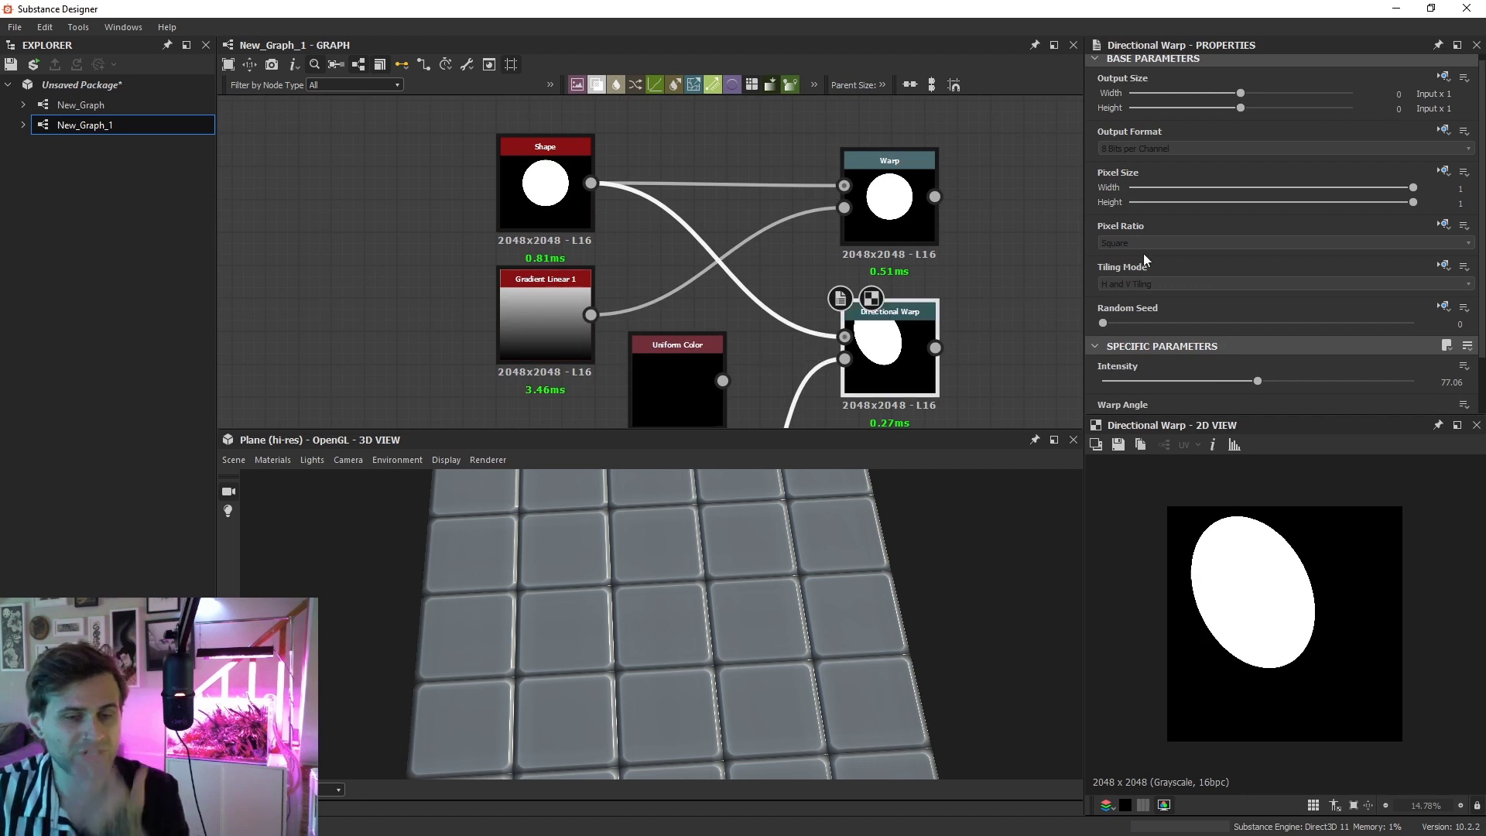
scroll(1146, 249, down, 2)
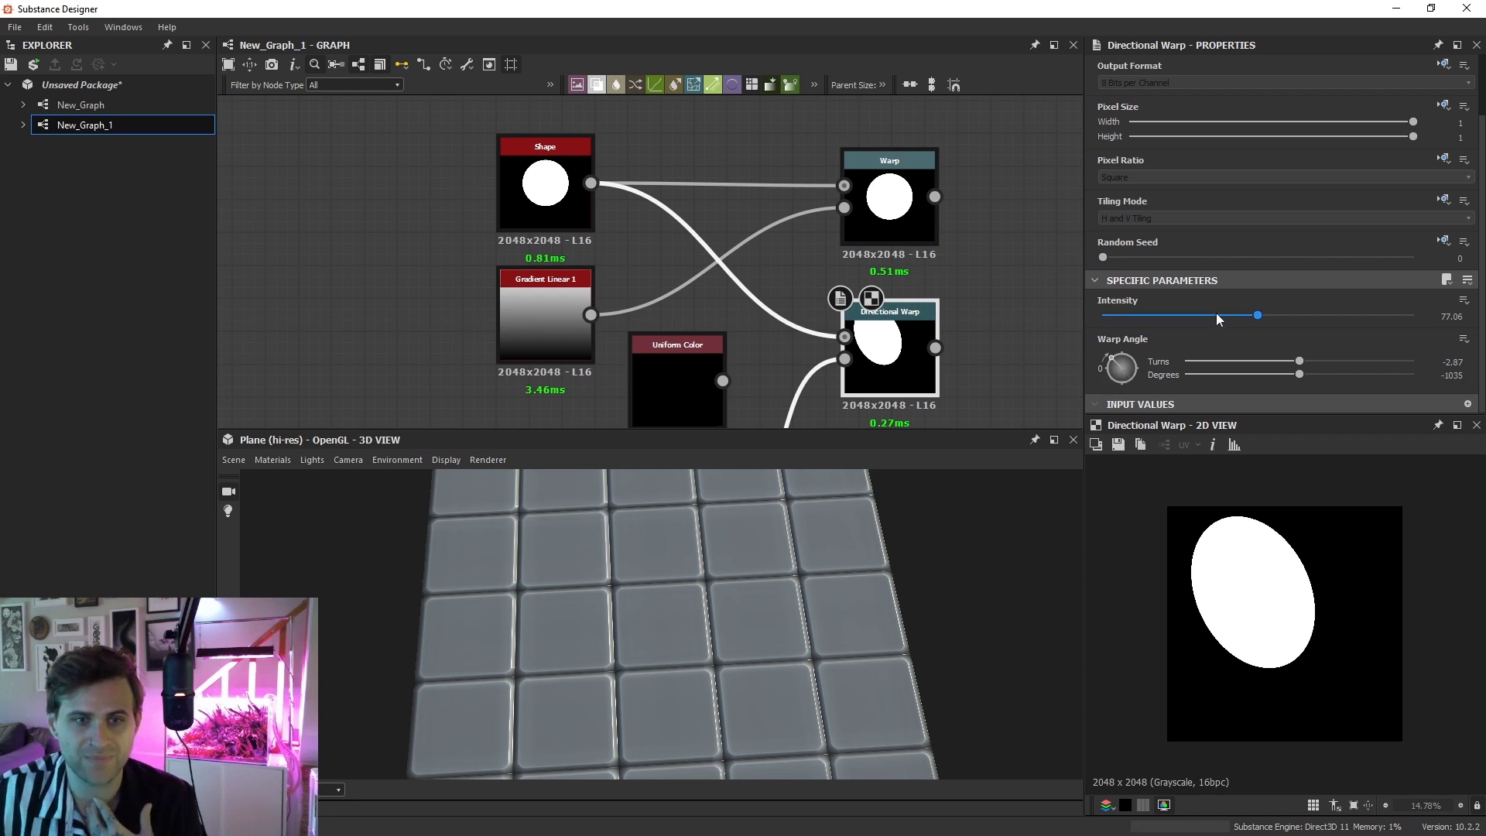
Add a Histogram Scan node beside the lower Gradient Linear 1 node and connect the gradient to its input
drag(875, 358, 873, 232)
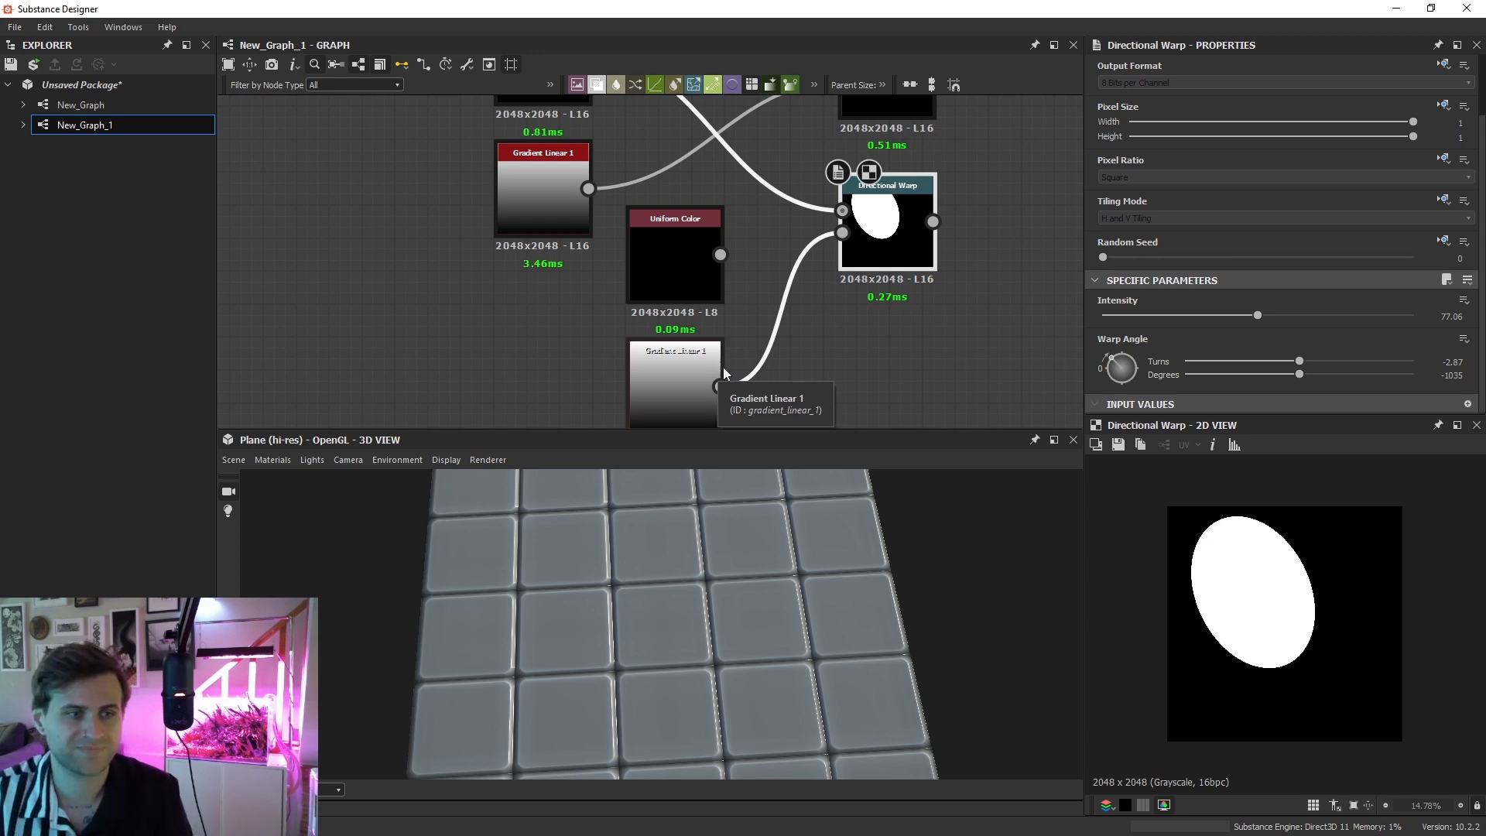
drag(756, 307, 733, 246)
click(811, 343)
key(space)
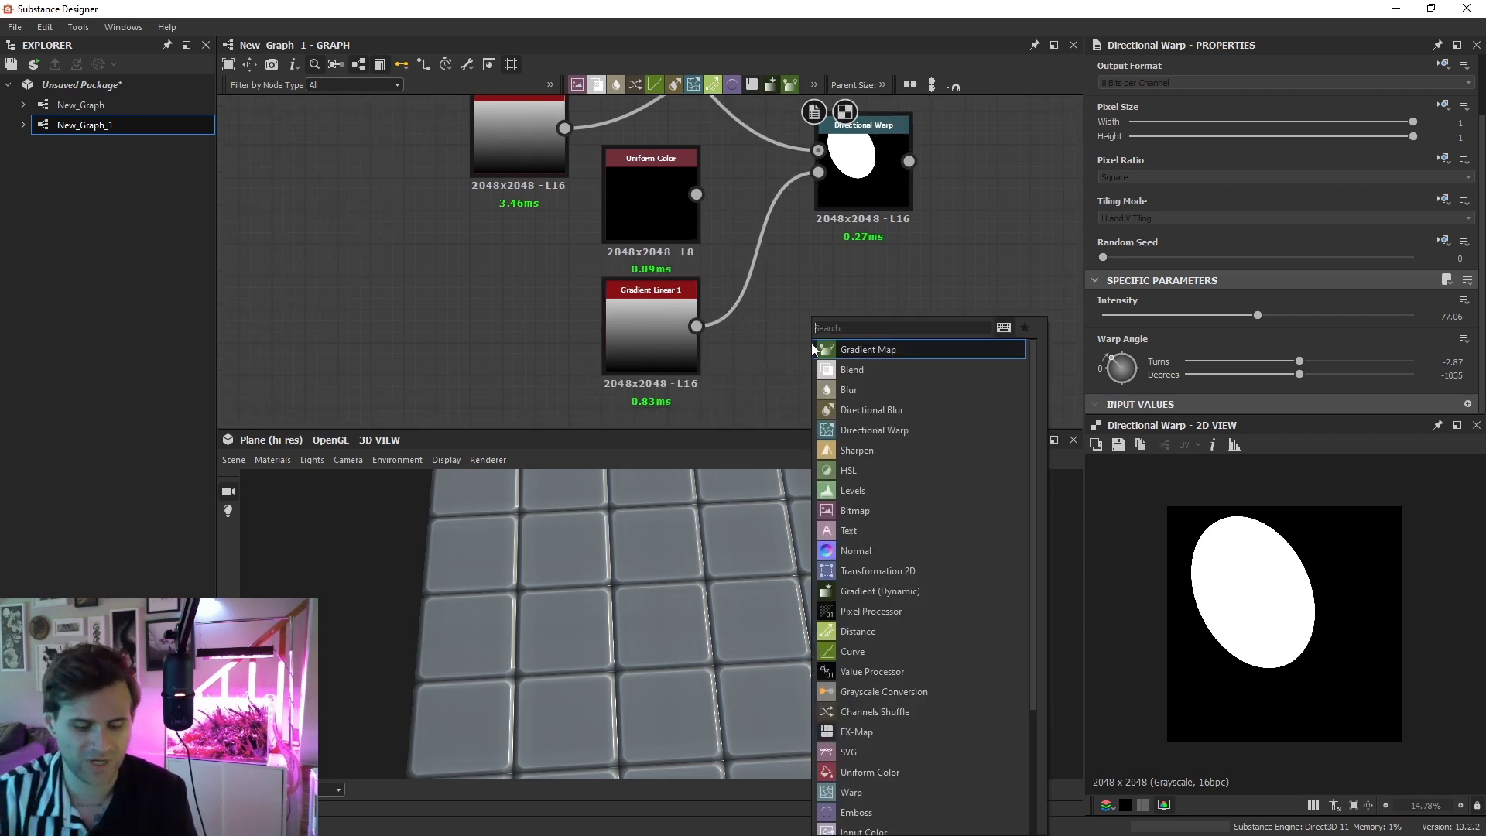
text(his)
click(887, 388)
scroll(802, 336, up, 1)
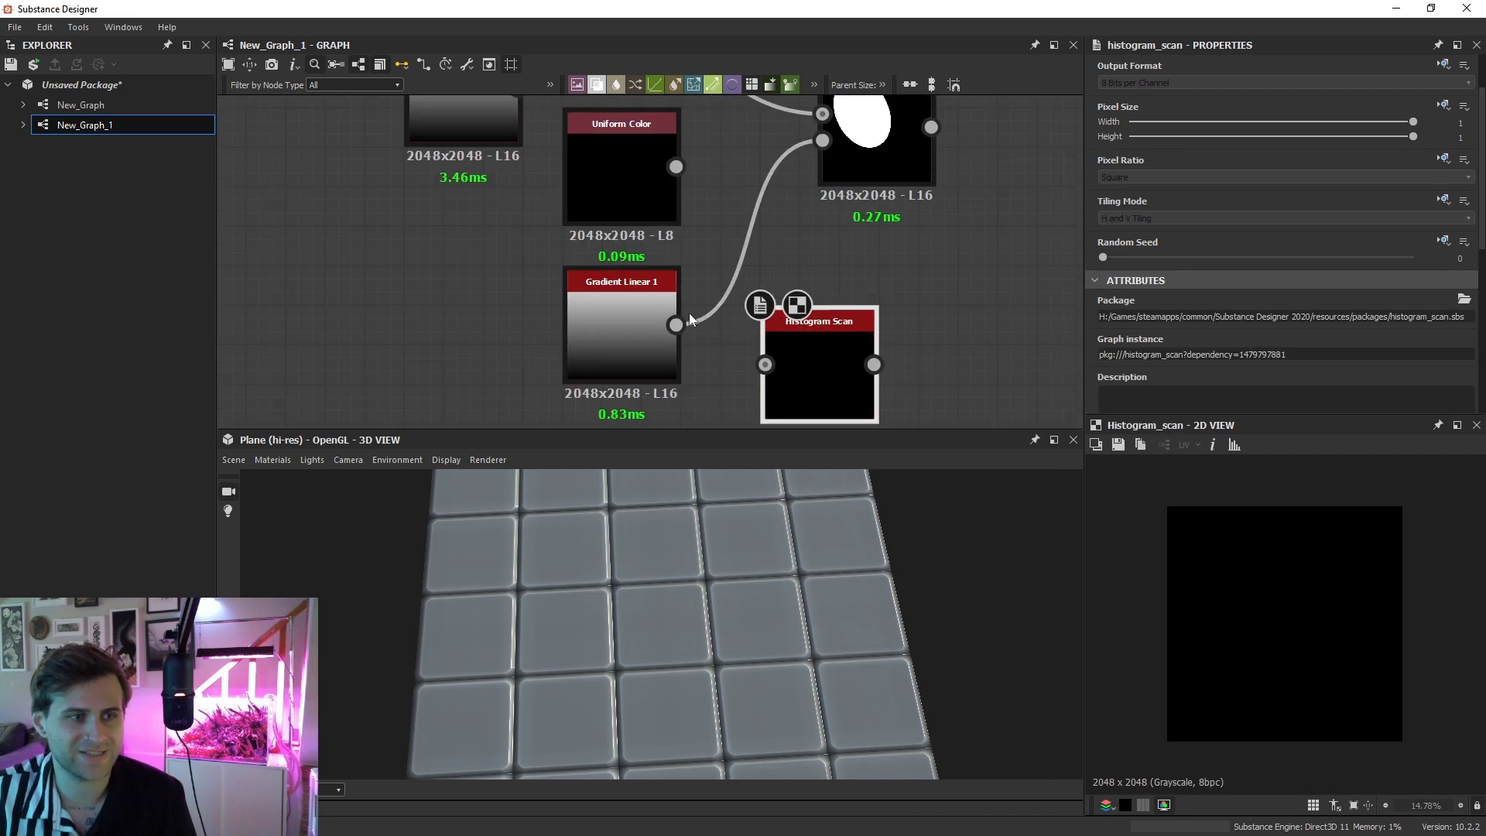
drag(676, 324, 829, 373)
drag(832, 377, 797, 342)
Set the Histogram Scan's Position to 0.58 and its Contrast to 1 for a hard black-and-white split
scroll(1215, 346, down, 3)
scroll(1216, 345, down, 2)
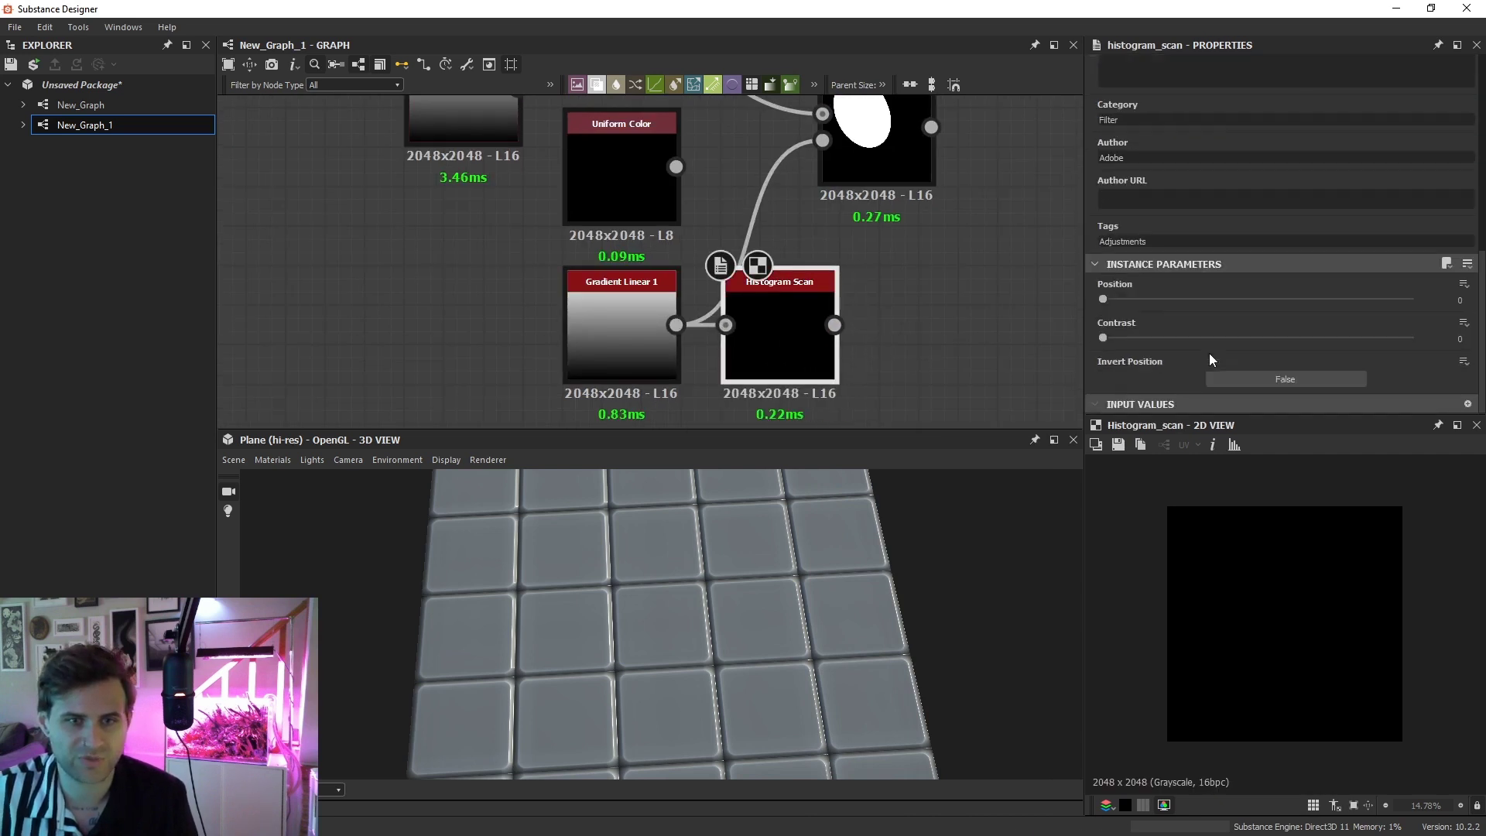
drag(1149, 297, 1283, 298)
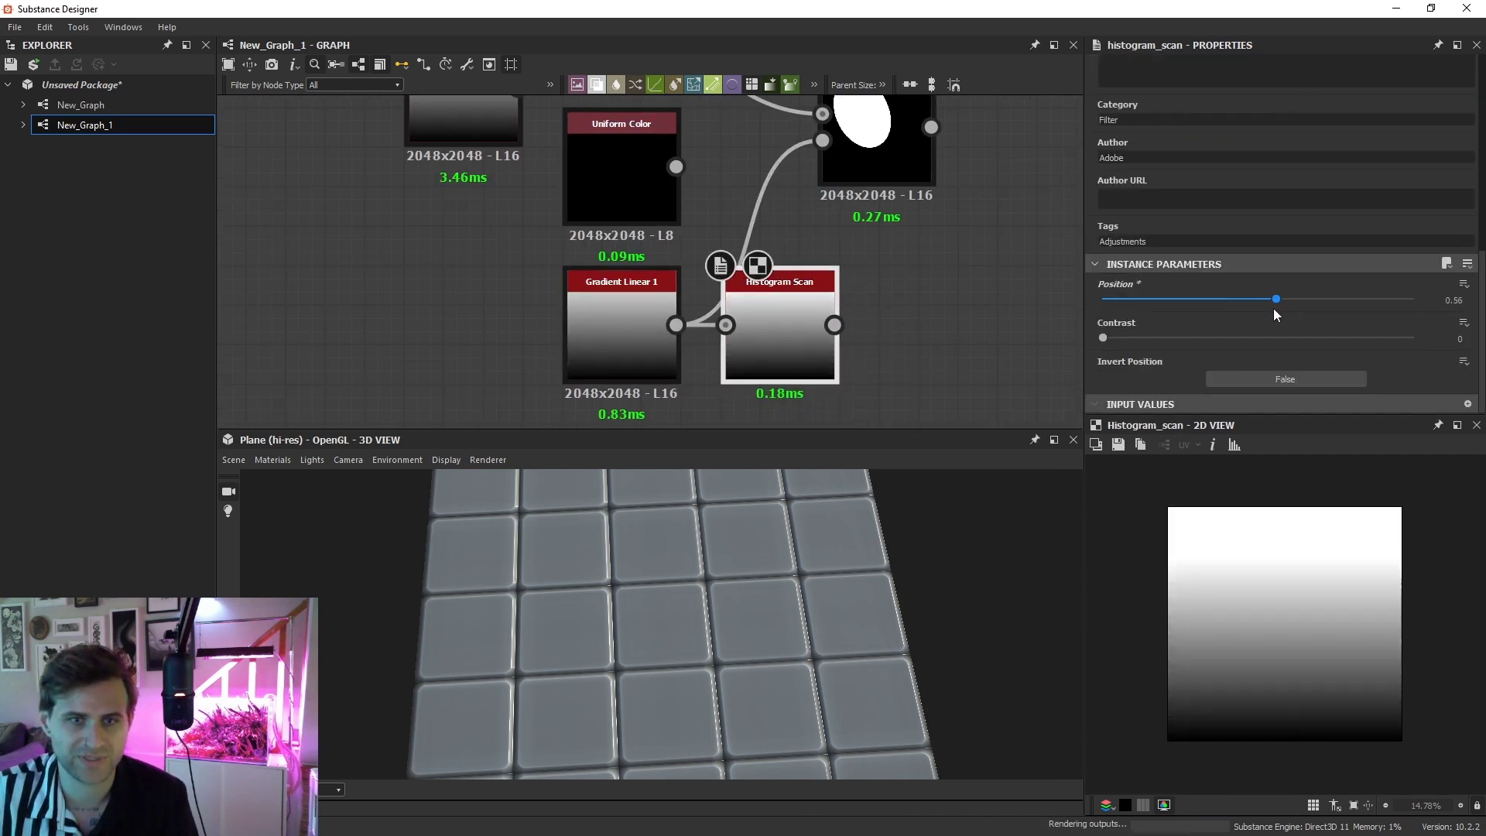
drag(1103, 338, 1414, 338)
Connect the Histogram Scan to the Directional Warp's intensity input and lower the warp's Intensity to 43.71
drag(834, 324, 823, 141)
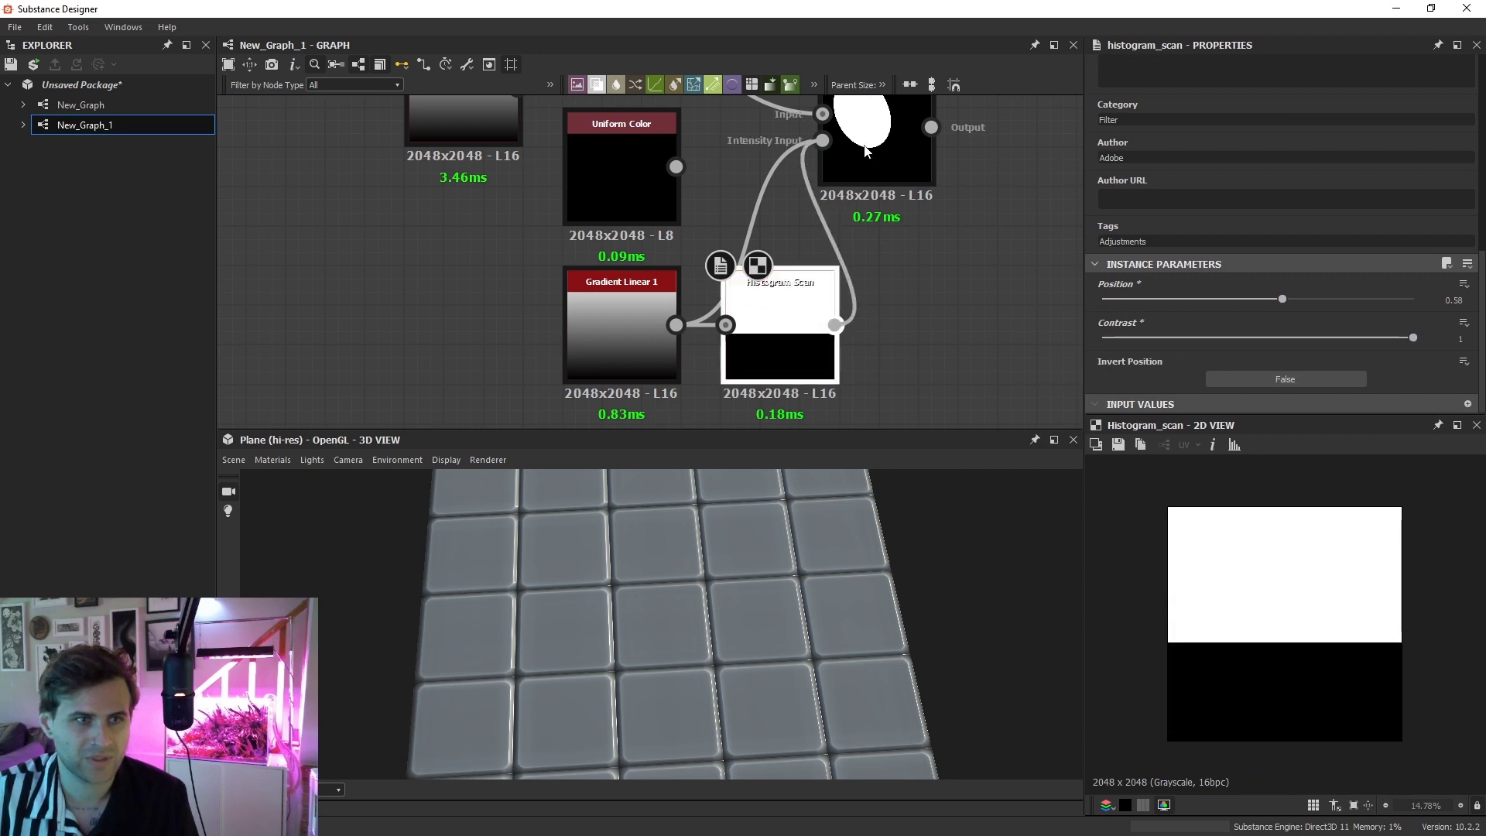
double_click(877, 155)
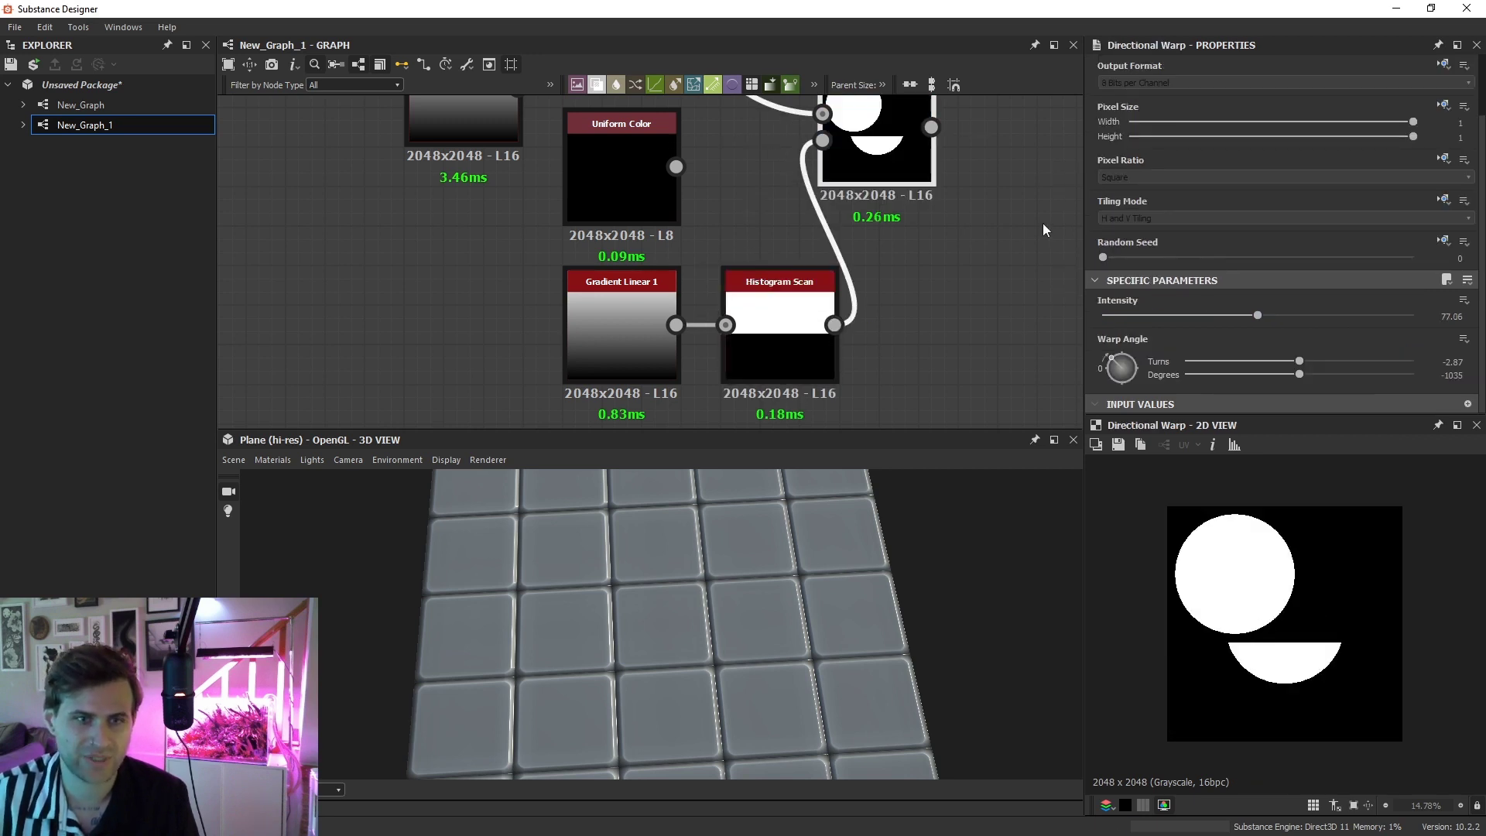
drag(1247, 315, 1192, 322)
Compare the Histogram Scan mask with the Directional Warp result in 2D and look more closely at the tiles in 3D
click(783, 394)
double_click(783, 394)
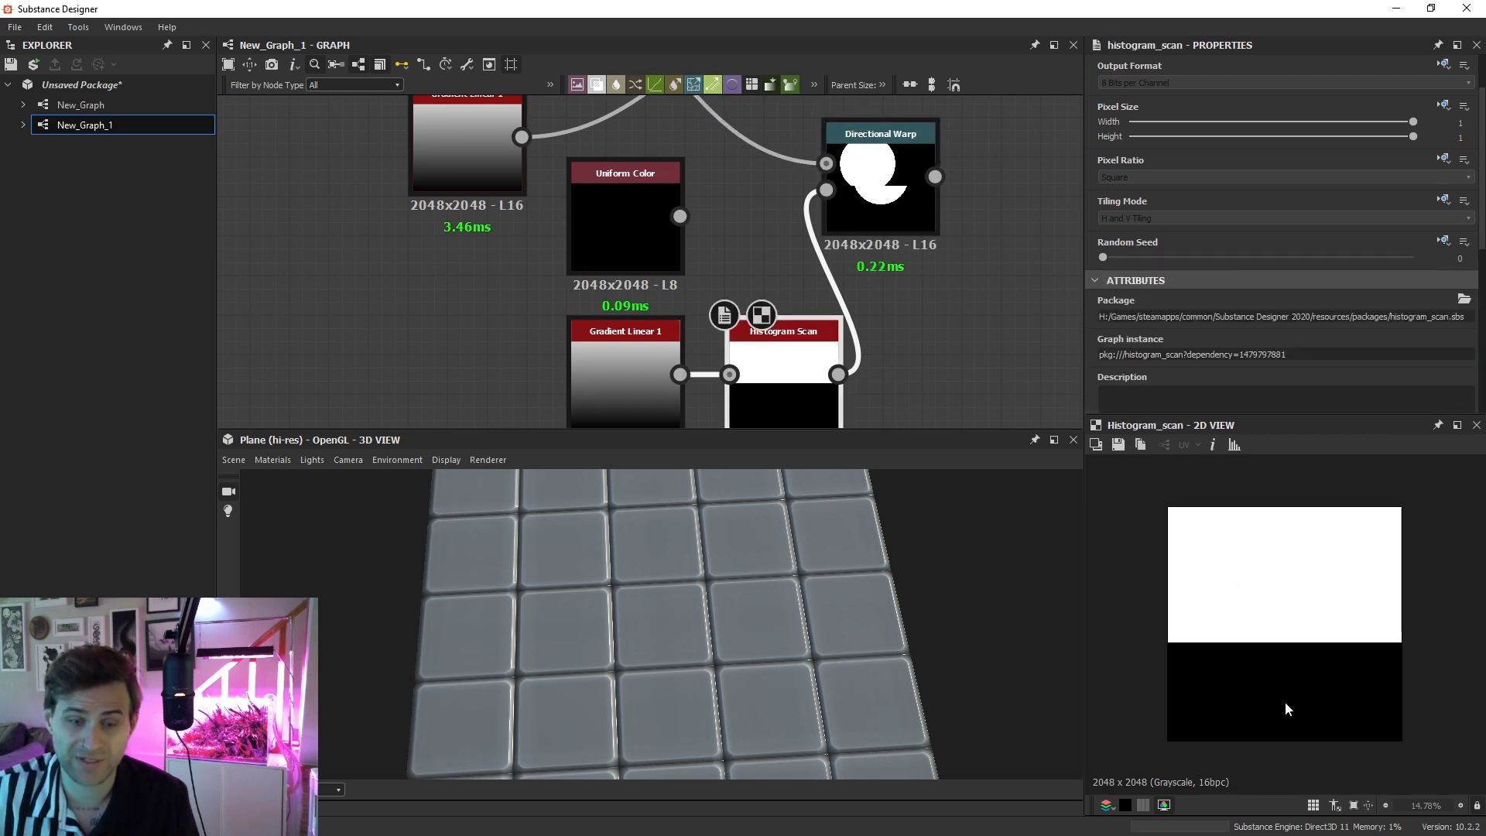
double_click(899, 199)
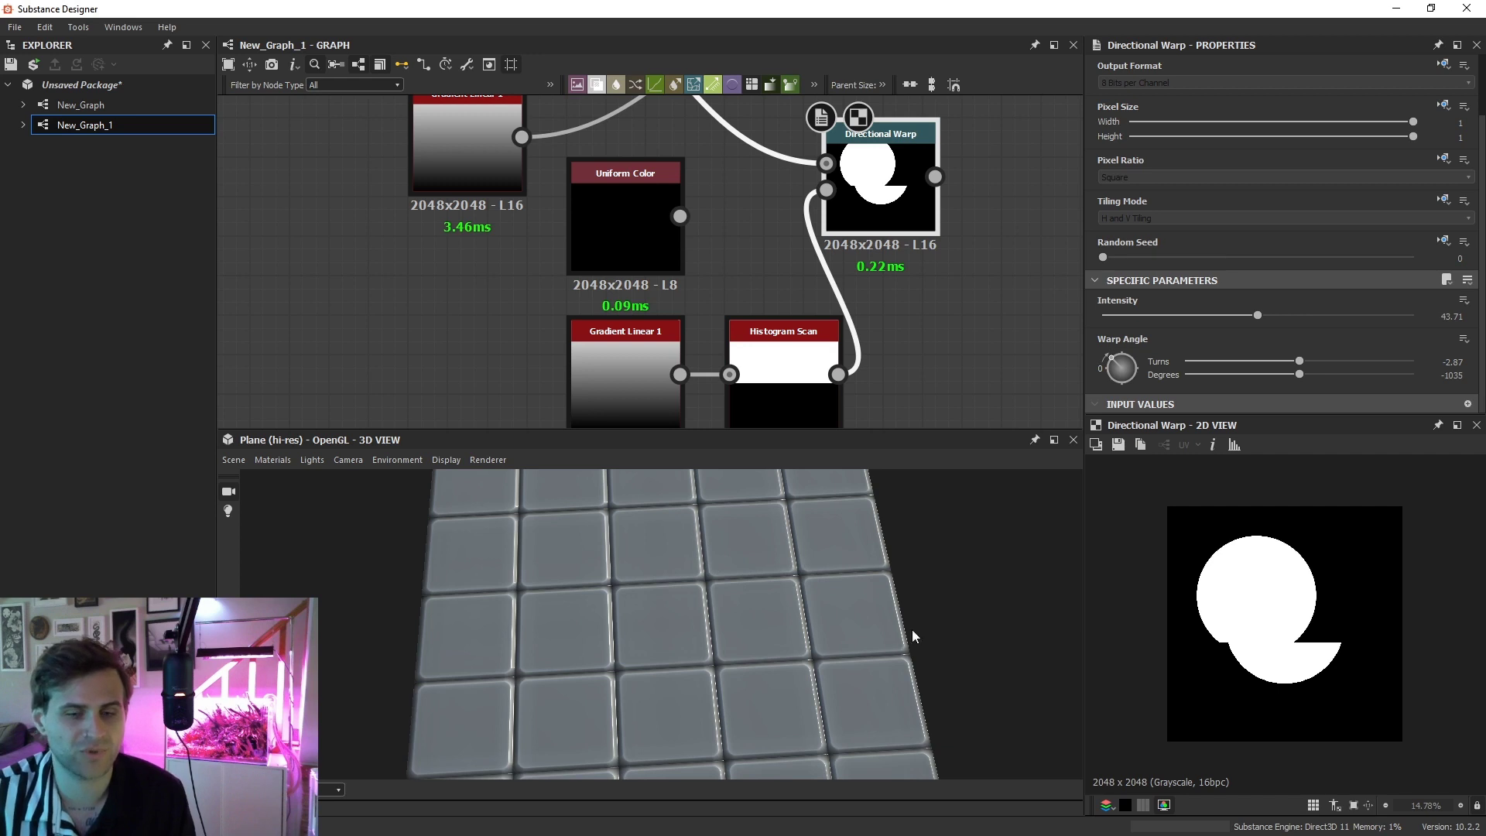
drag(760, 661, 745, 630)
scroll(745, 631, up, 2)
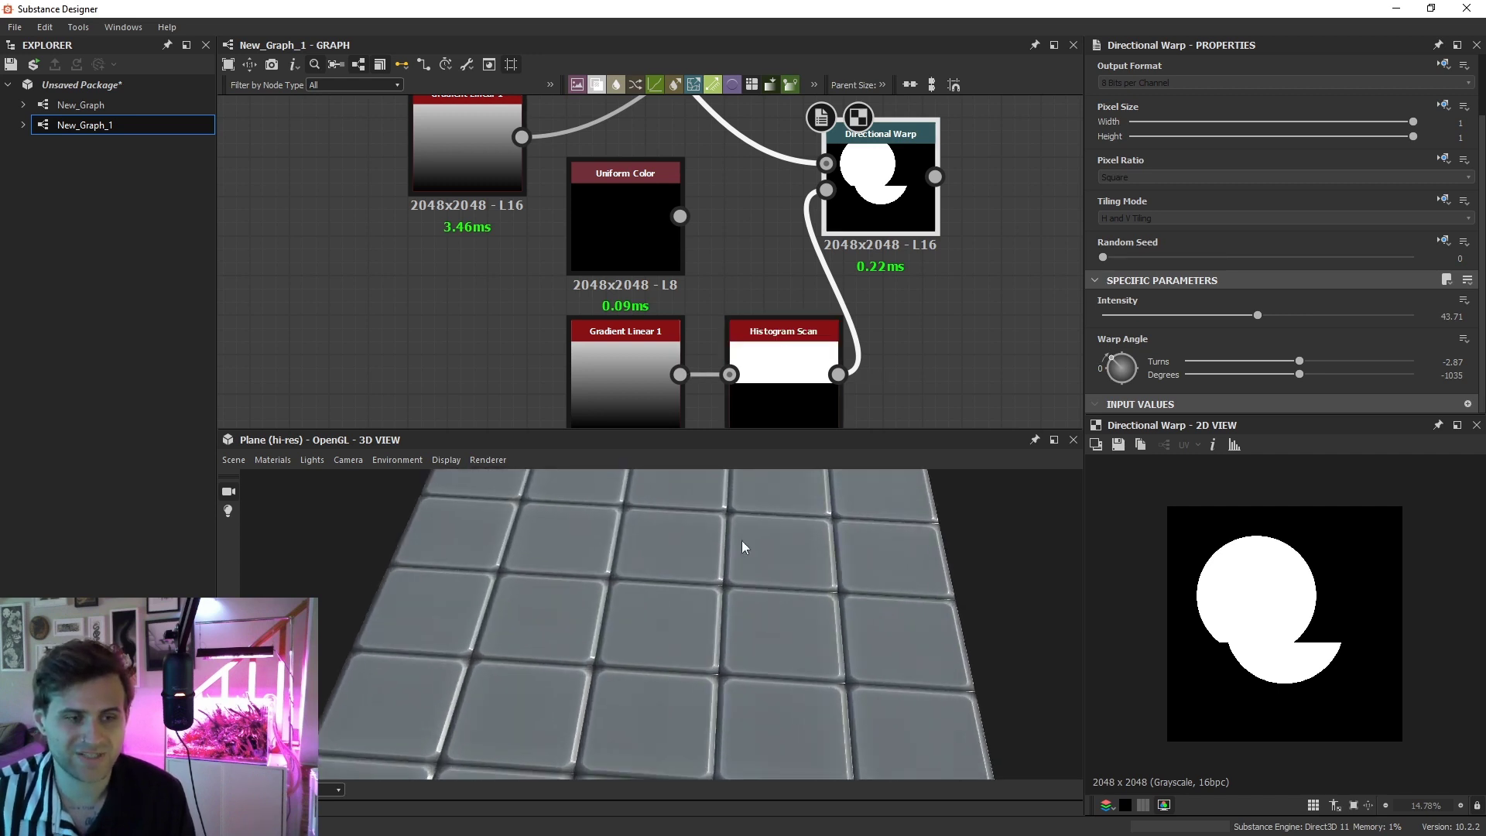
drag(742, 541, 664, 579)
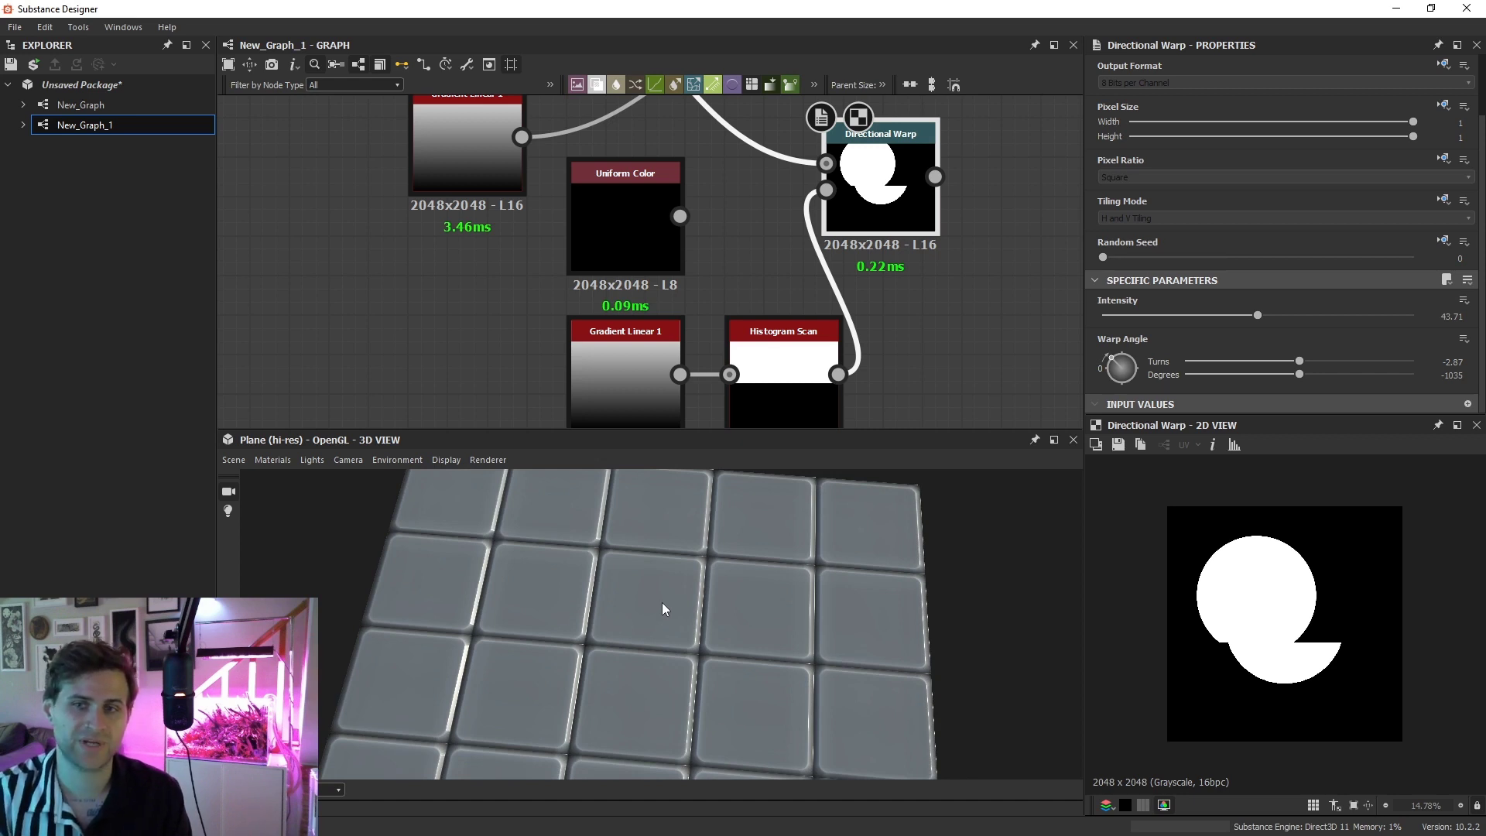
scroll(697, 271, down, 5)
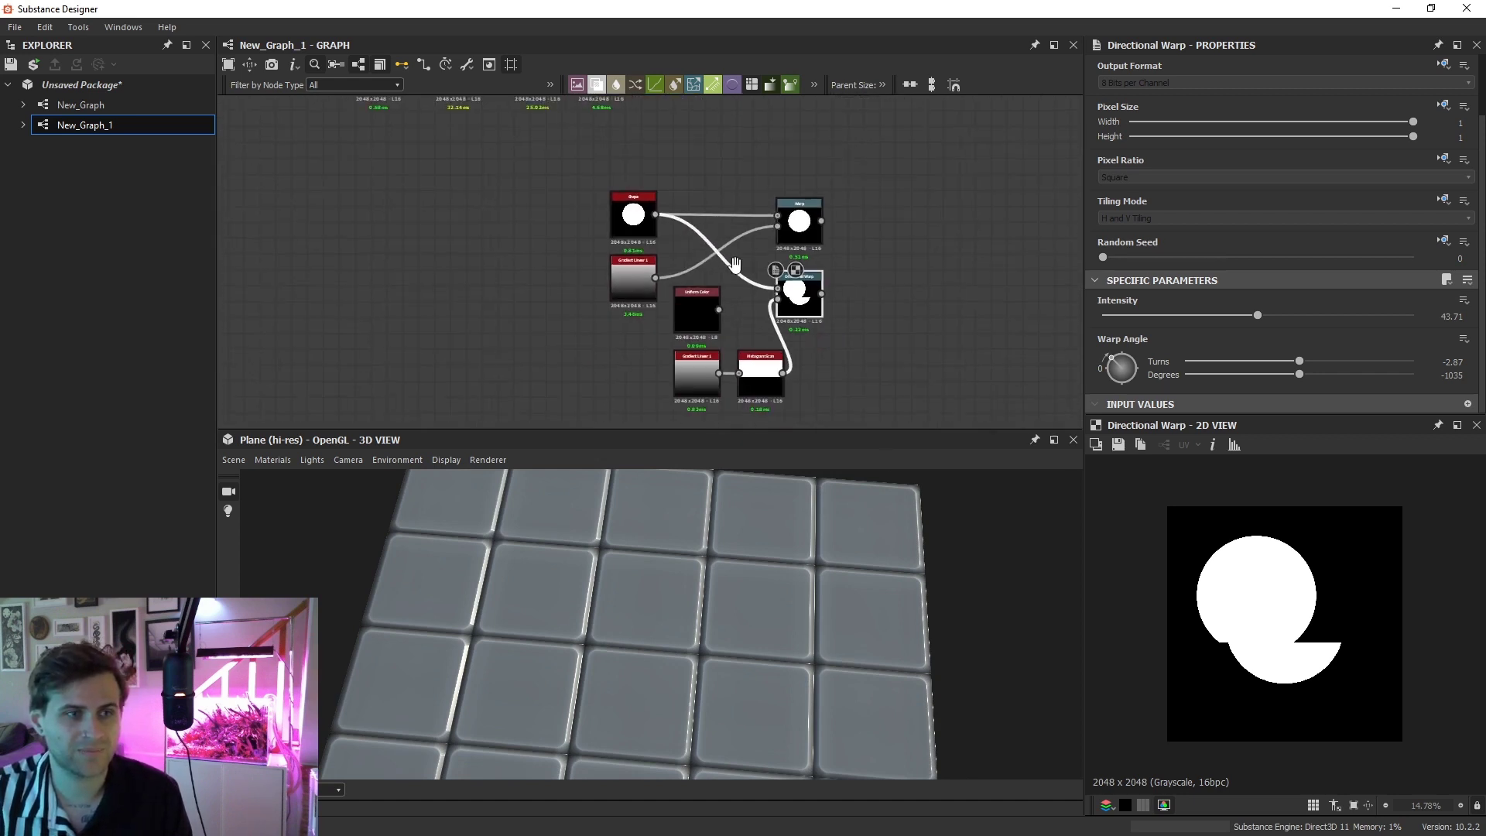
scroll(540, 234, down, 2)
drag(540, 234, 810, 420)
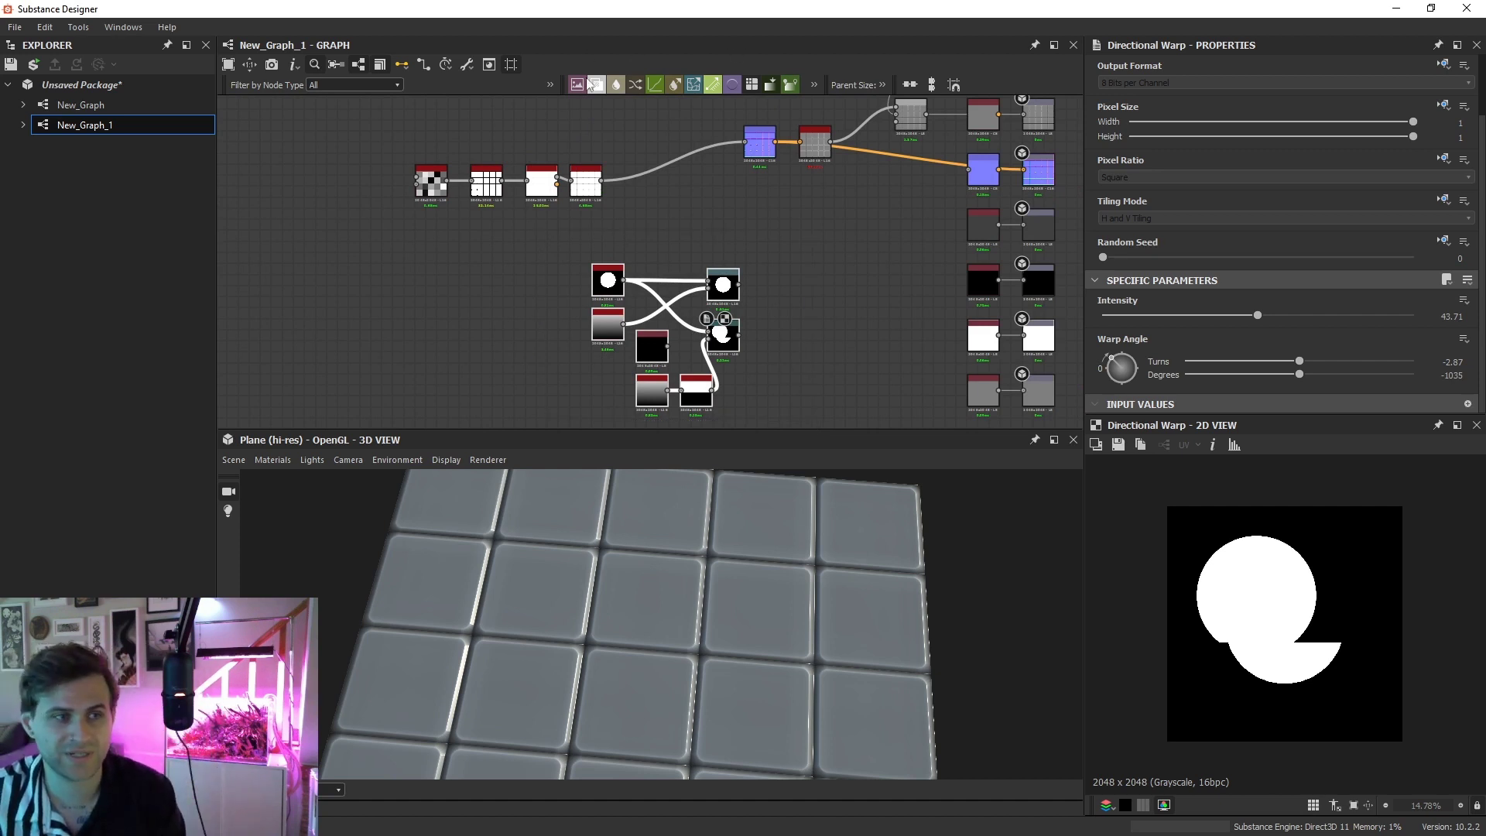
Add a Normal Sobel node below the tile node chain and connect the Auto Levels output to its input
scroll(629, 206, up, 2)
key(space)
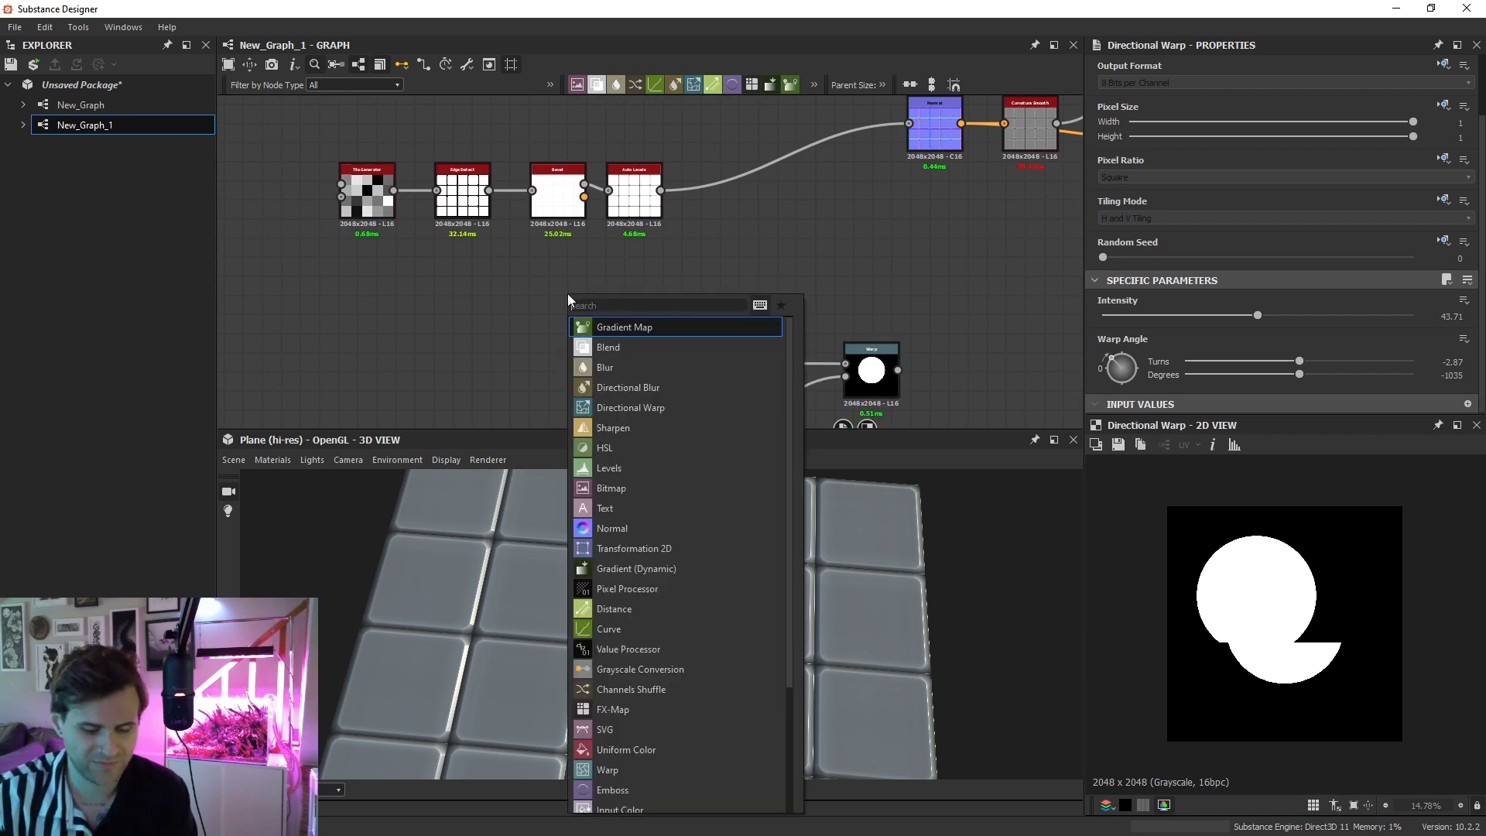
text(cur)
key(BackSpace)
key(BackSpace)
key(BackSpace)
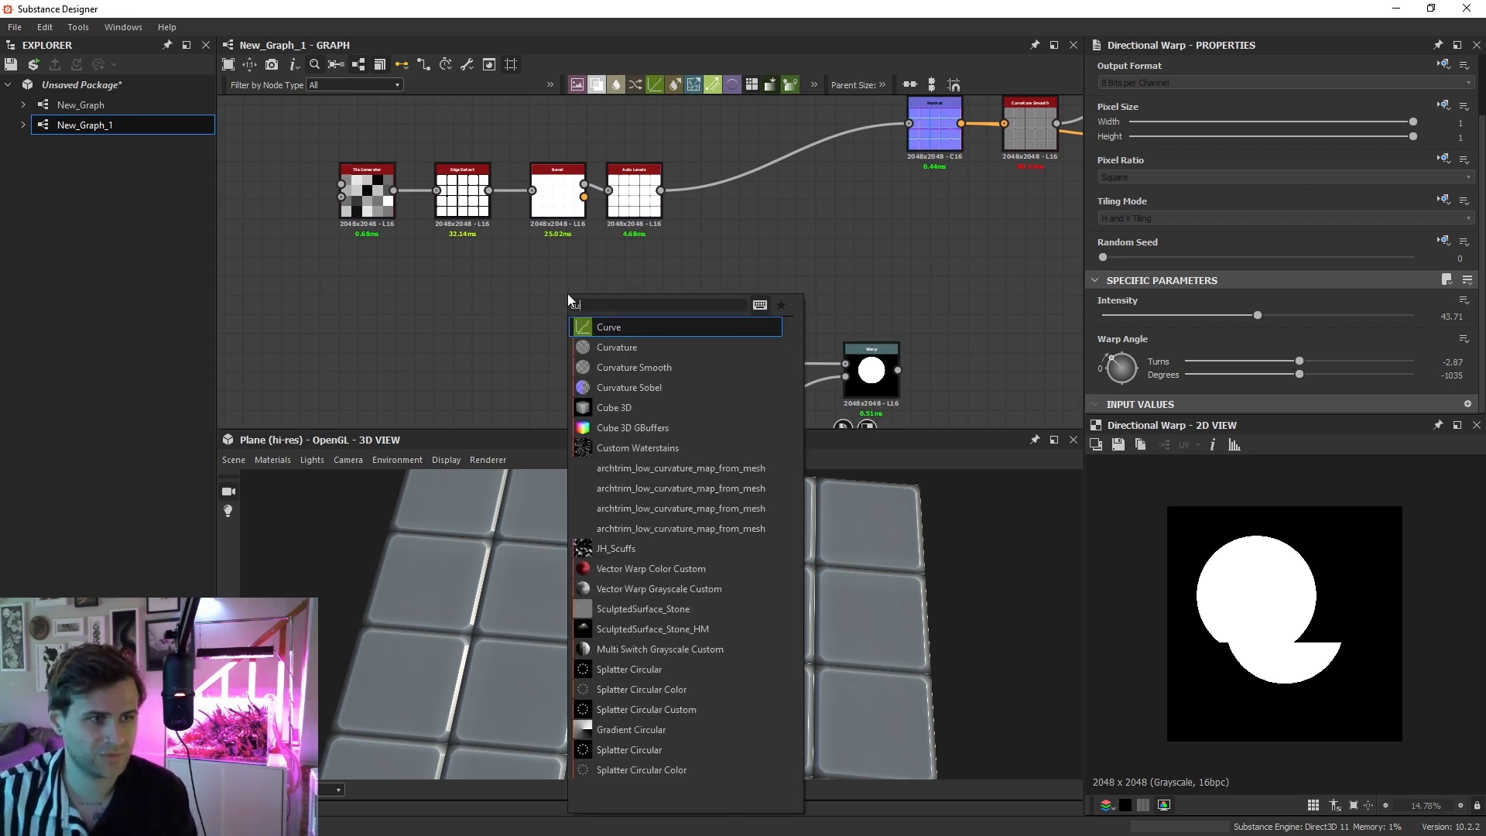
text(normal so)
key(Return)
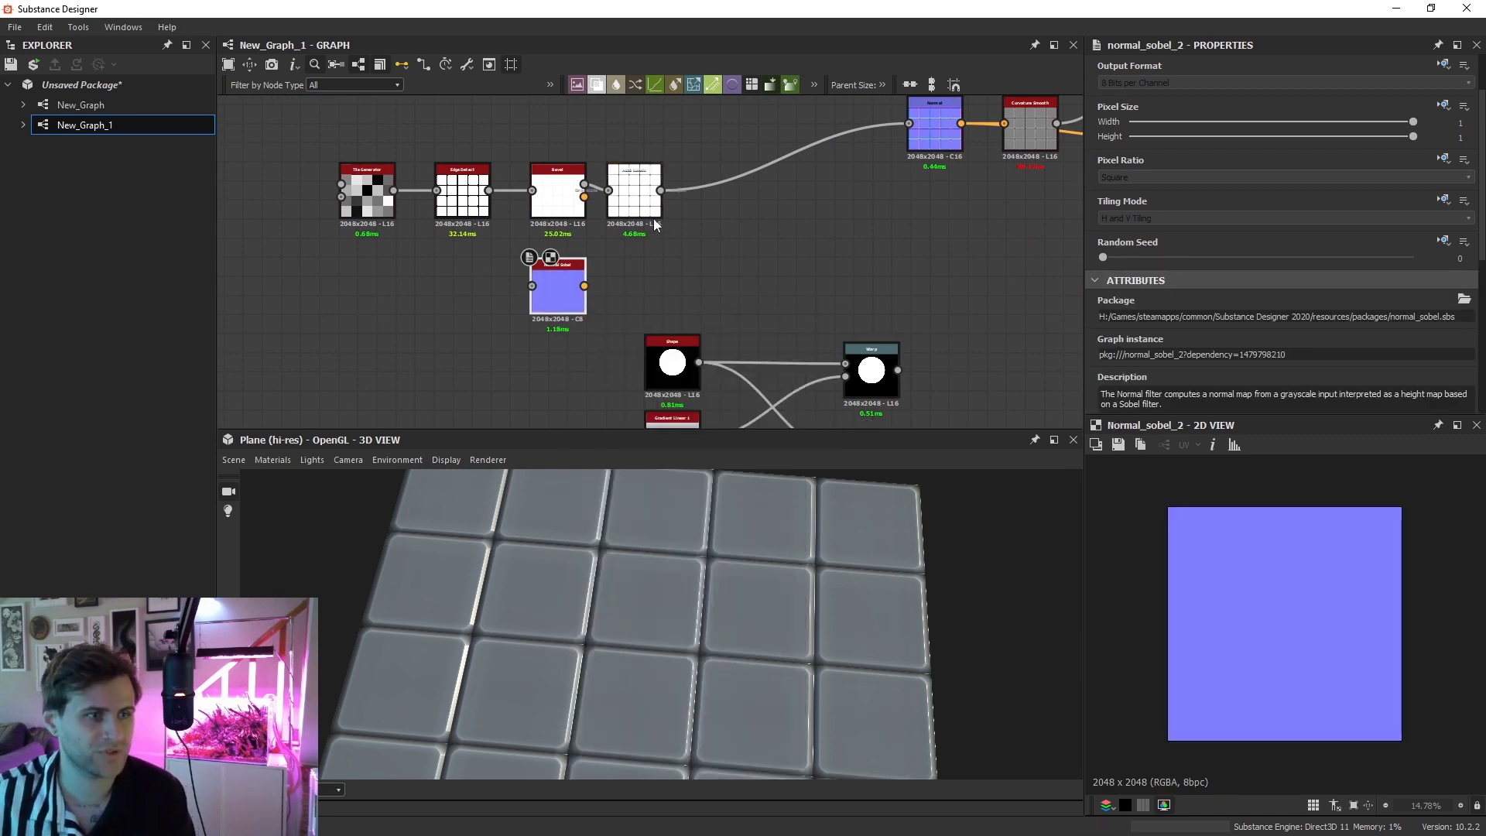
scroll(653, 218, up, 1)
drag(663, 185, 404, 345)
Add a Curvature Sobel node after the Normal Sobel and check its result closely in 2D
key(space)
text(curvs)
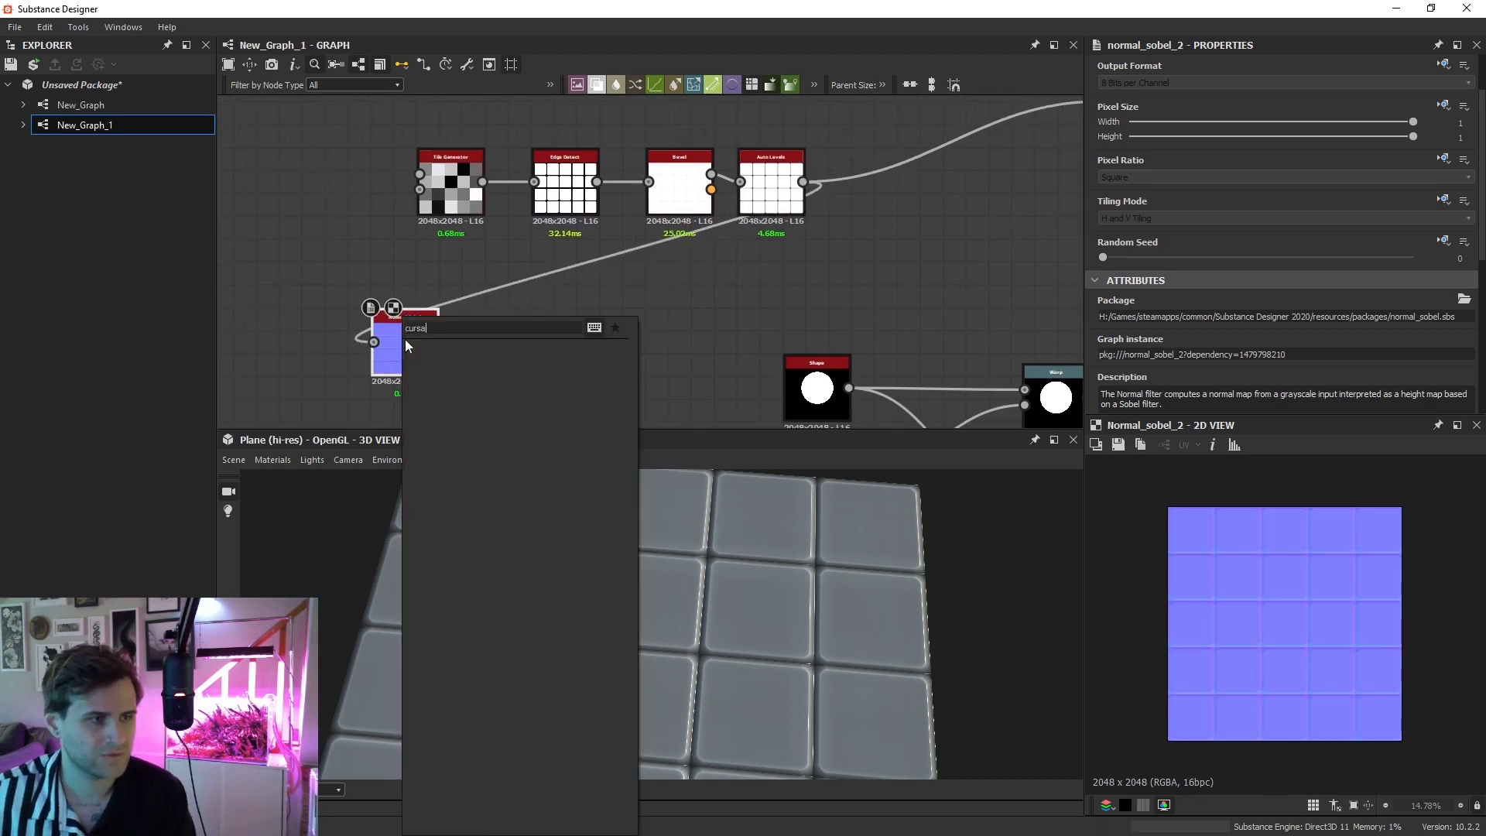
click(381, 347)
key(space)
text(curv)
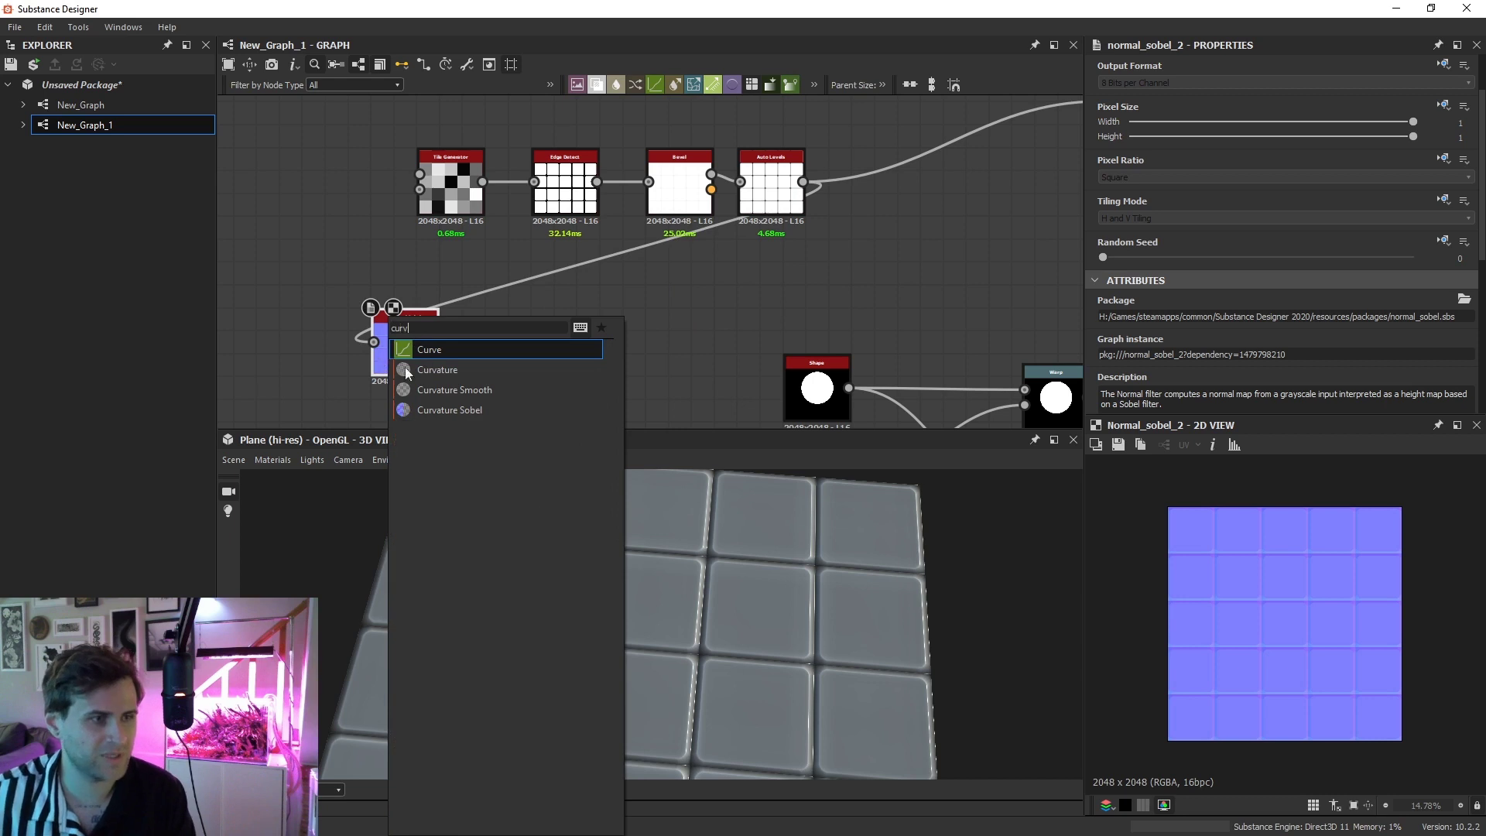
click(480, 410)
scroll(493, 348, up, 1)
scroll(1317, 589, up, 6)
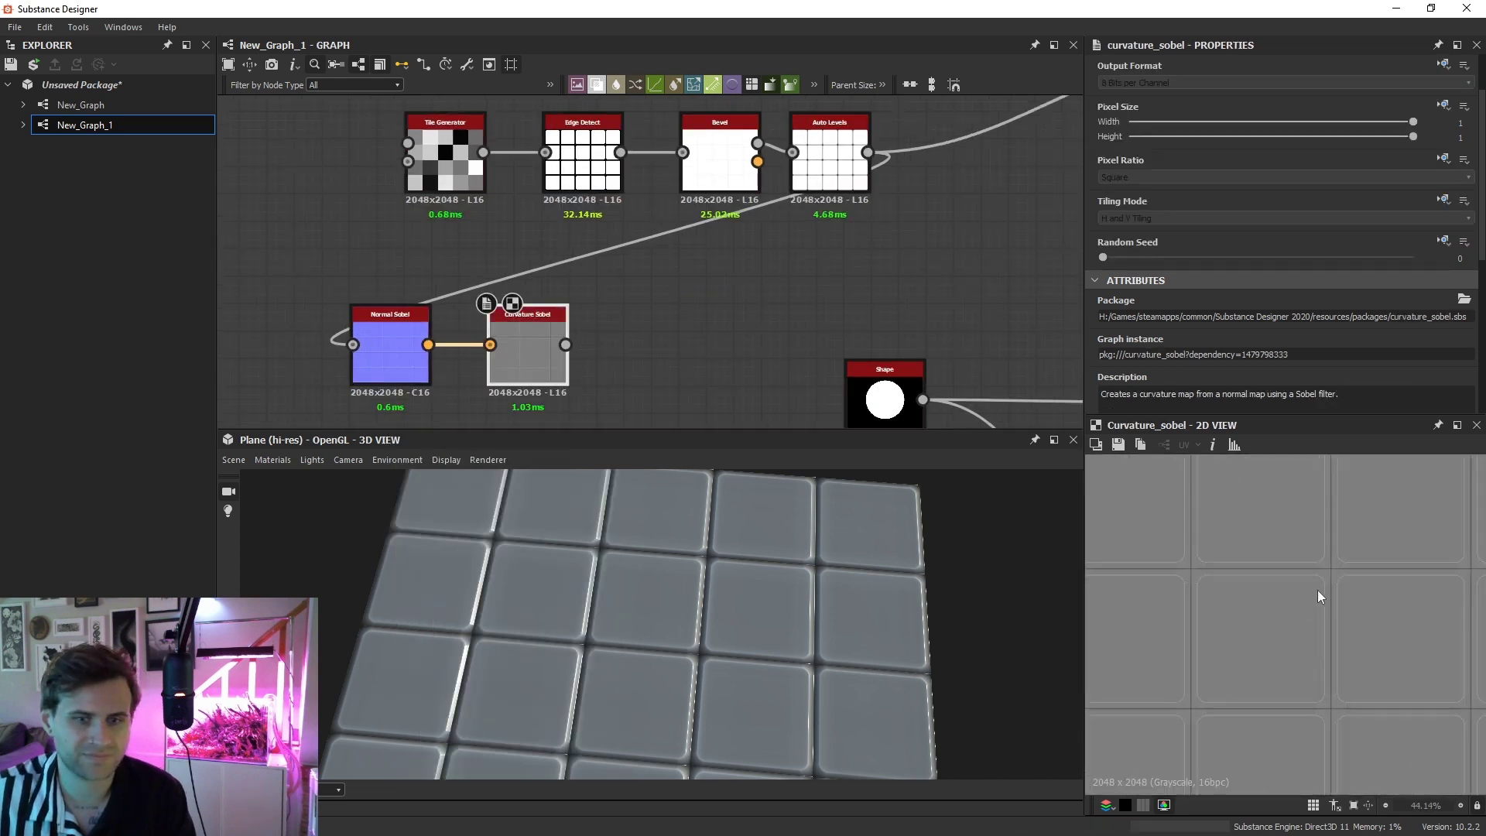
Add a Histogram Scan node after the Curvature Sobel and set its Position to 0.54 and Contrast to 1
scroll(1289, 299, down, 5)
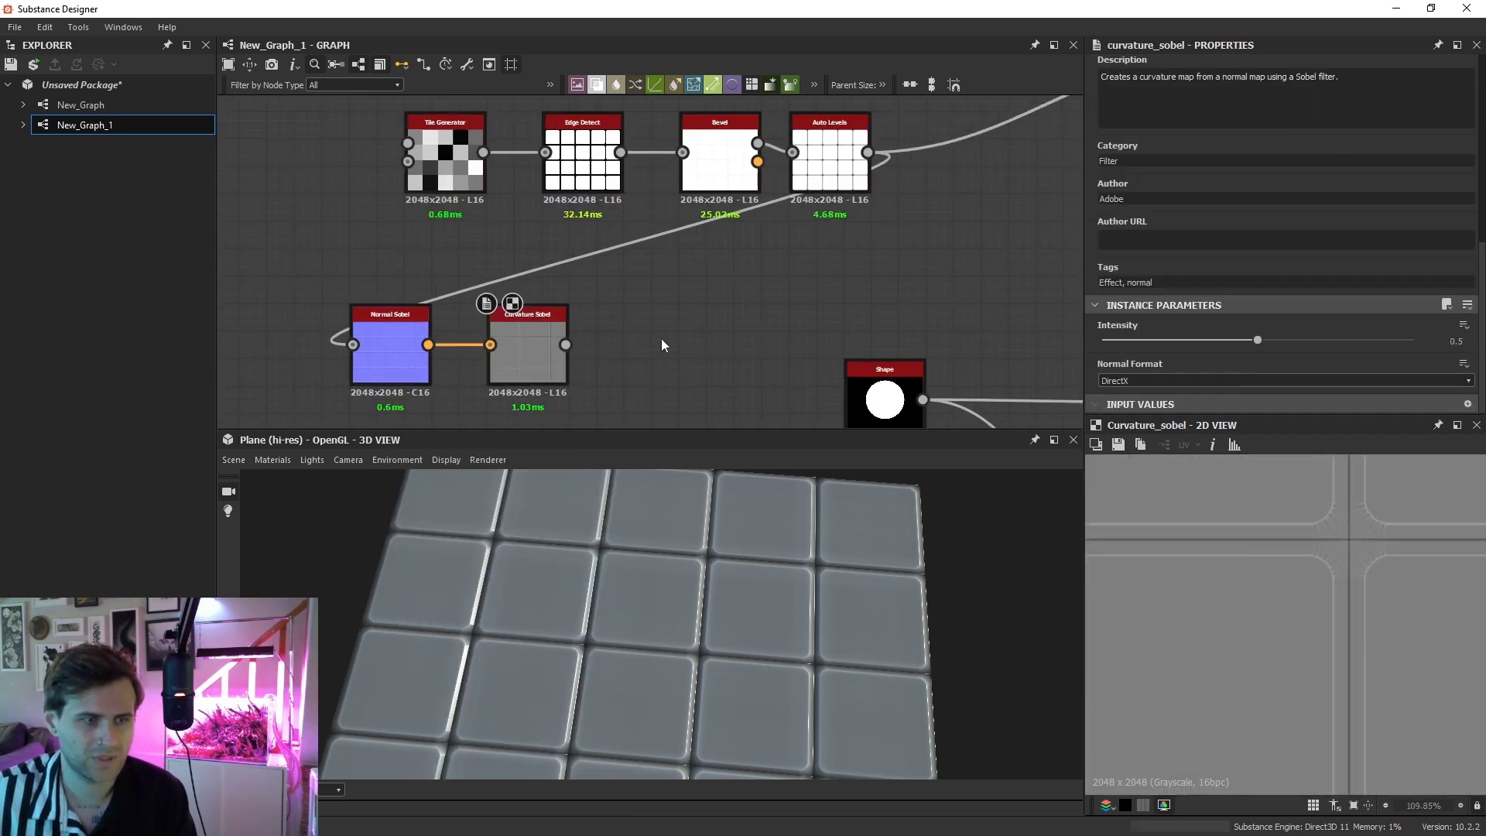
key(space)
text(his)
click(752, 389)
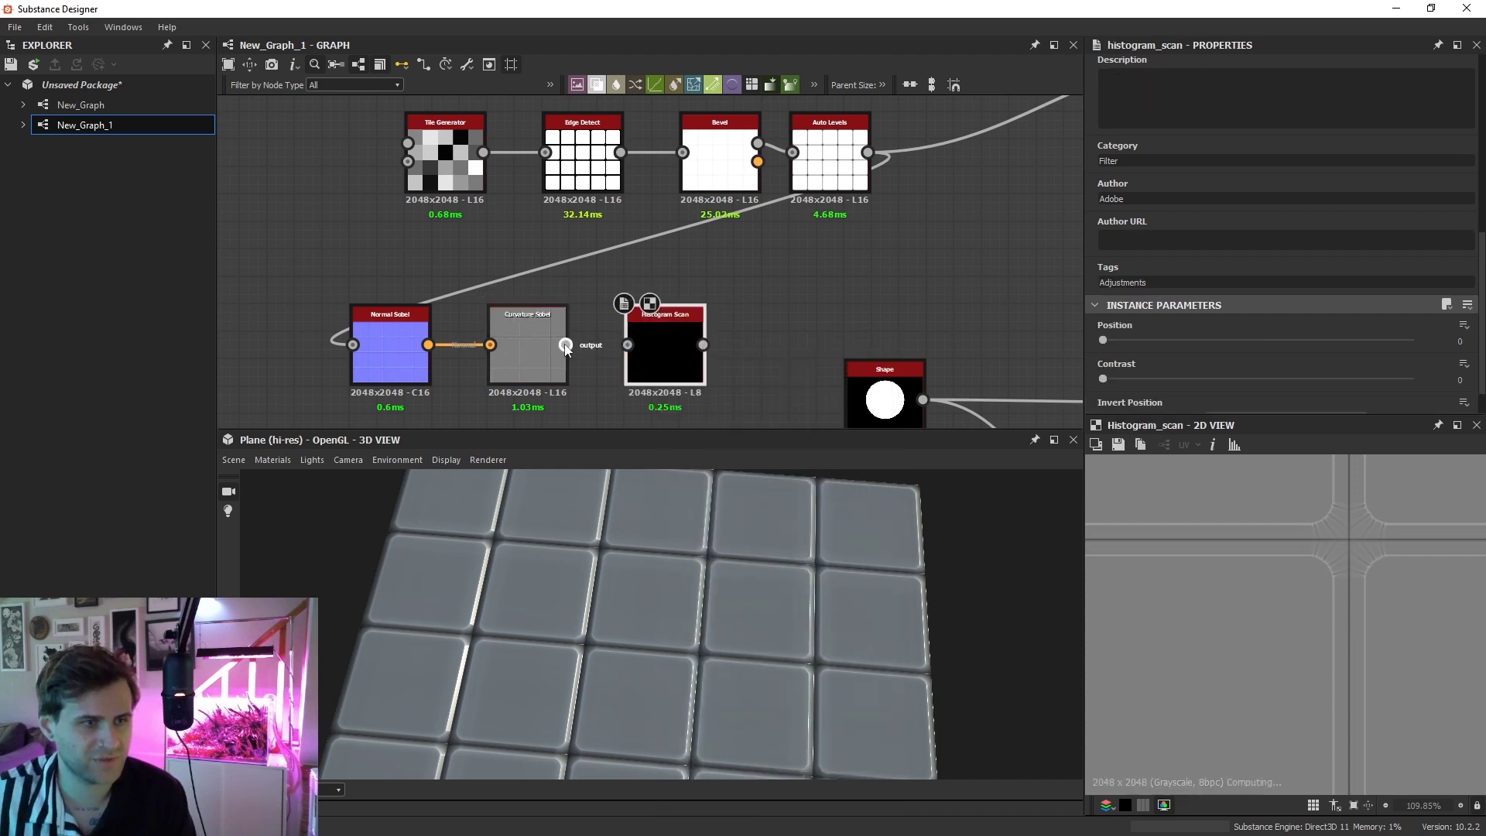
drag(1121, 340, 1261, 345)
drag(1103, 379, 1416, 380)
drag(1261, 341, 1271, 342)
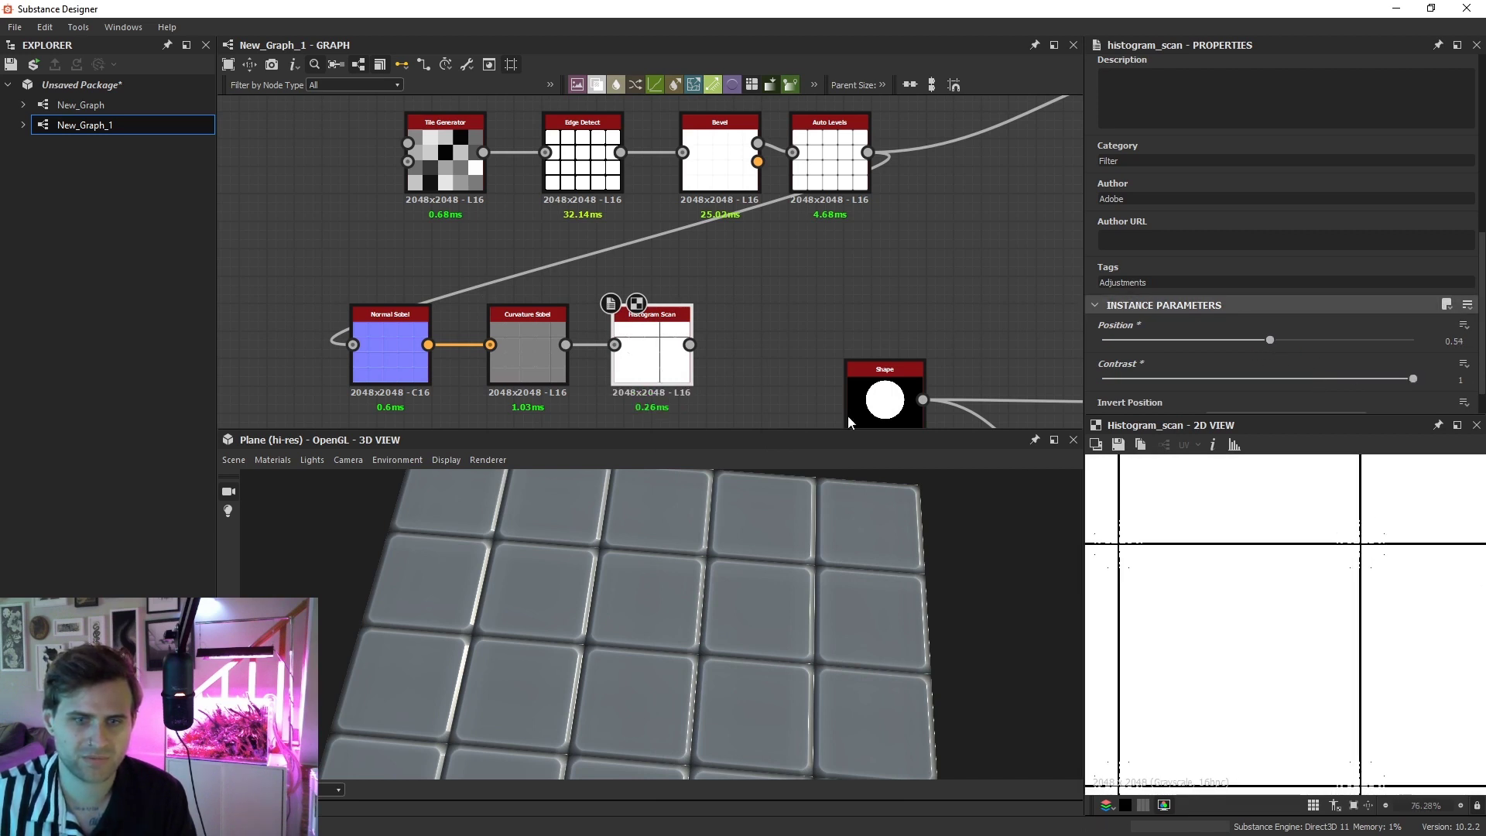
Add a Flood Fill node and attach it to the output of the Histogram Scan
key(space)
text(flood fill)
key(Return)
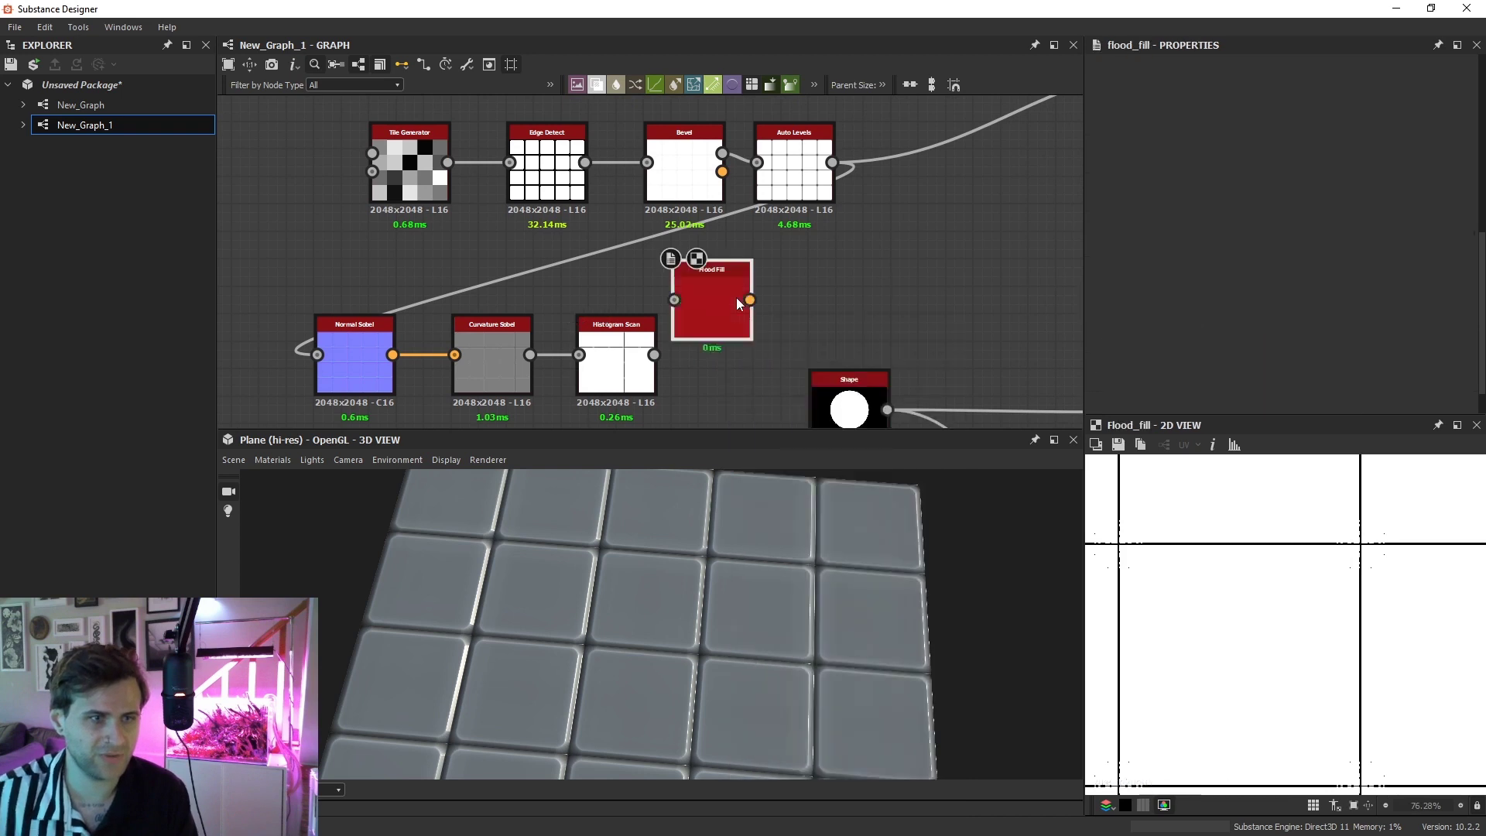
drag(736, 297, 660, 355)
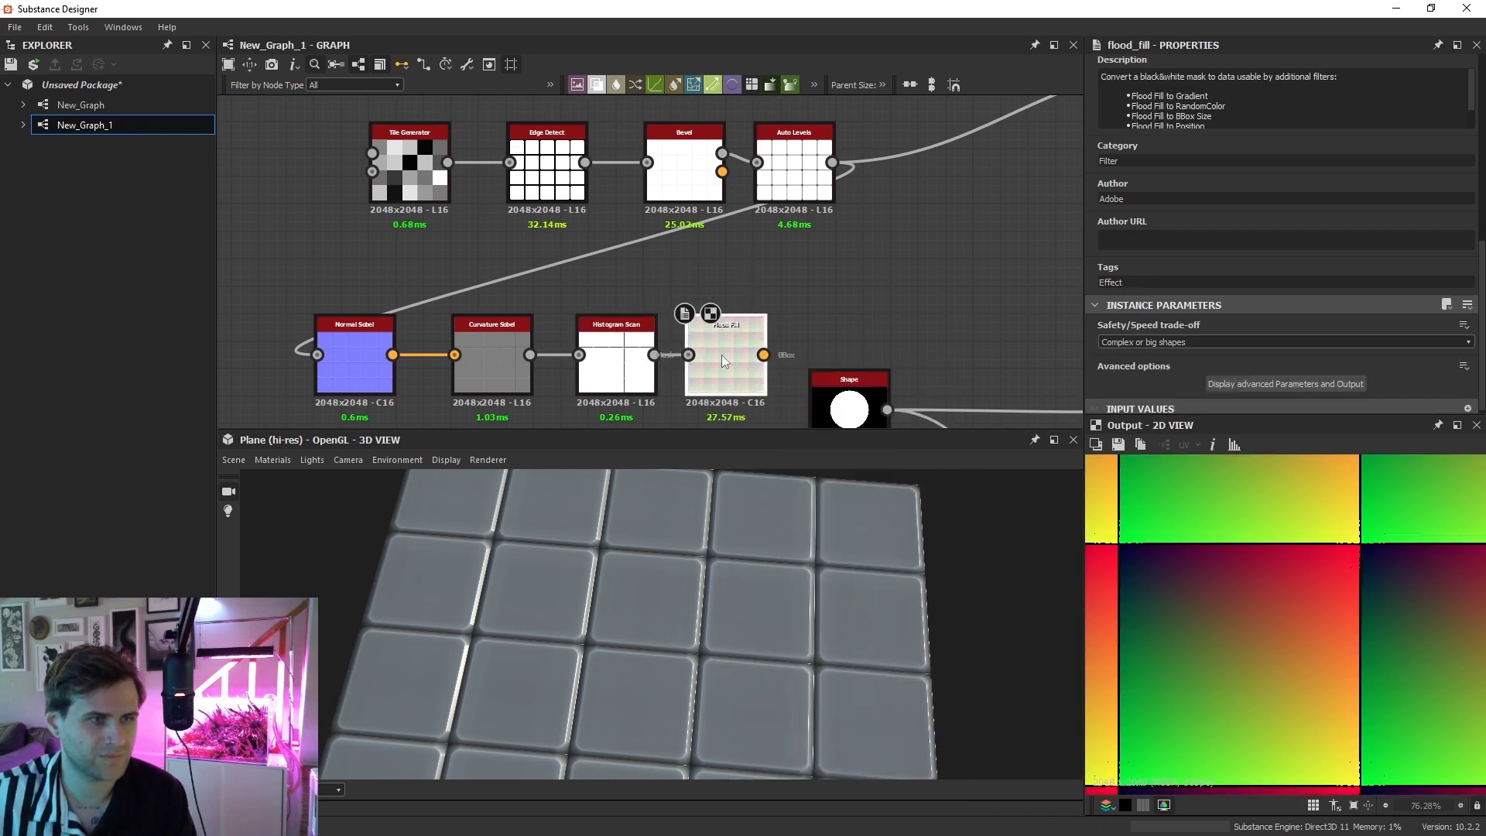
Shift the tile node chain to the left and move the Warp demonstration nodes farther away from the Flood Fill chain
scroll(580, 186, down, 3)
drag(421, 147, 704, 192)
drag(700, 183, 544, 183)
scroll(721, 255, down, 3)
drag(717, 259, 871, 386)
drag(829, 340, 878, 382)
Add a Flood Fill to Random Grayscale node after the Flood Fill and check the per-tile grey values in 2D
scroll(727, 263, up, 2)
key(space)
text(flood)
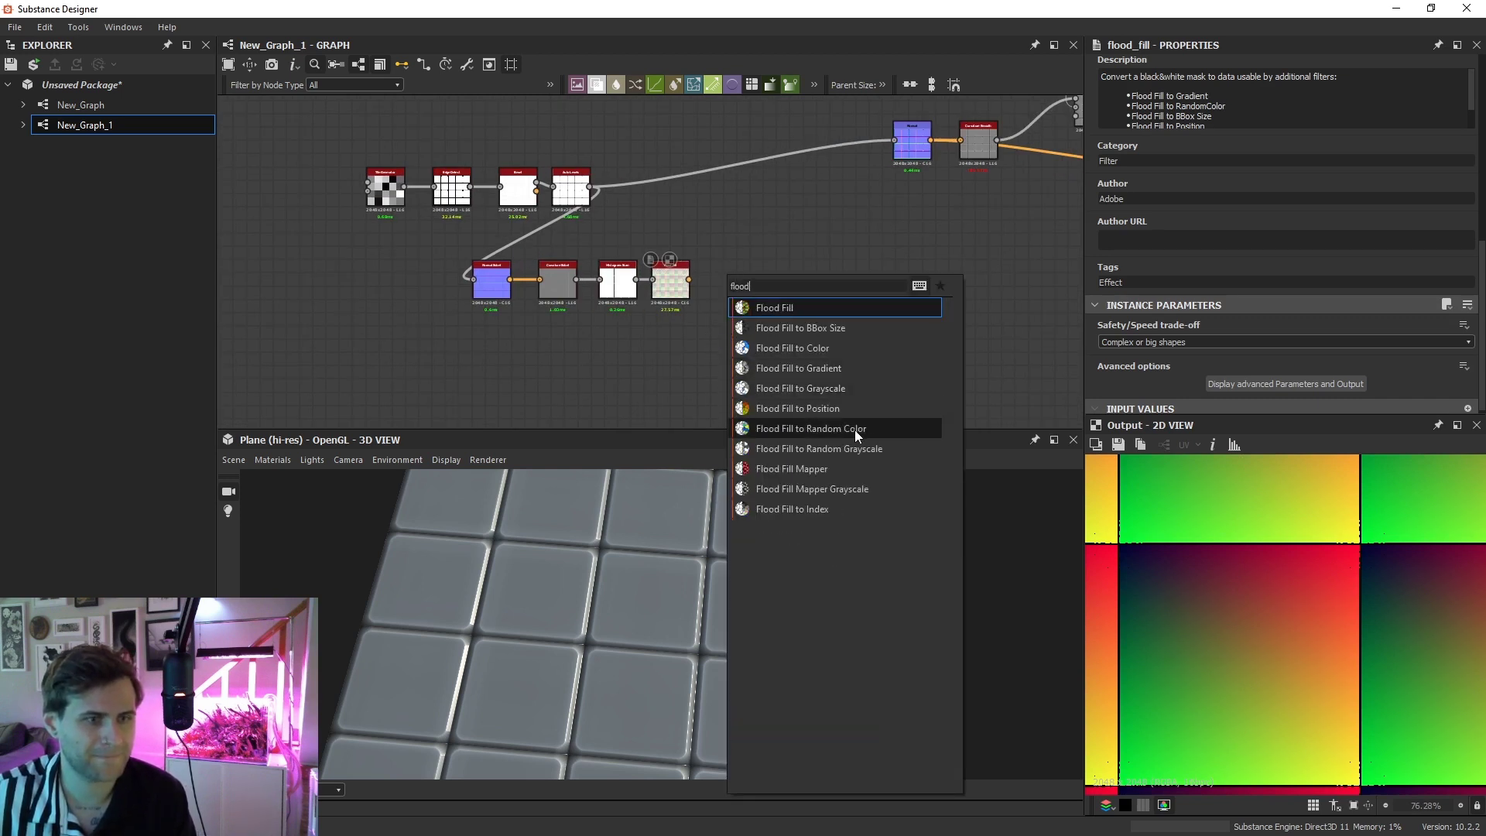
click(840, 448)
scroll(675, 280, up, 2)
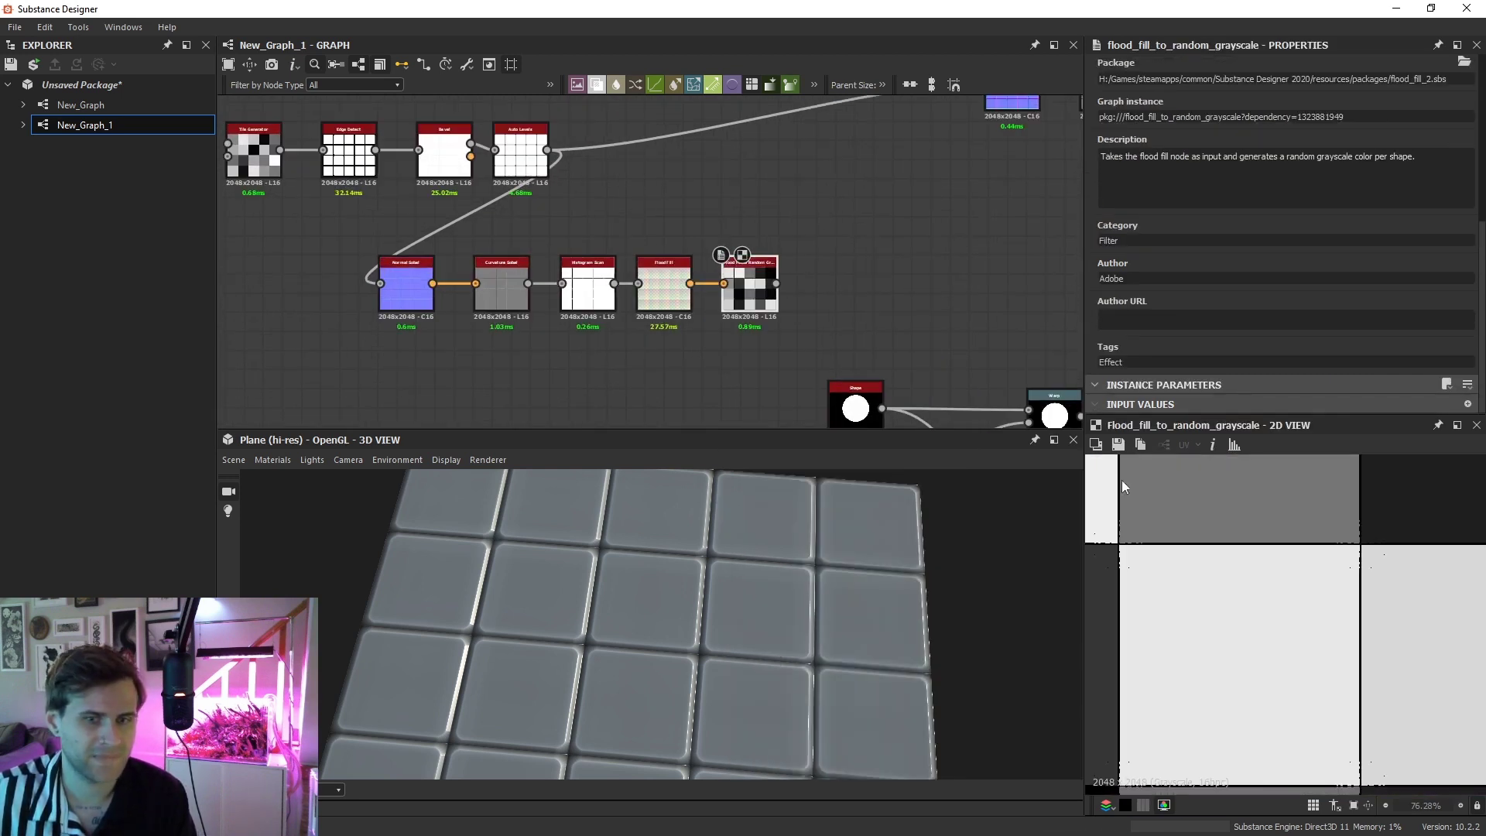
scroll(1199, 520, down, 6)
scroll(1308, 537, up, 1)
drag(1306, 503, 1324, 565)
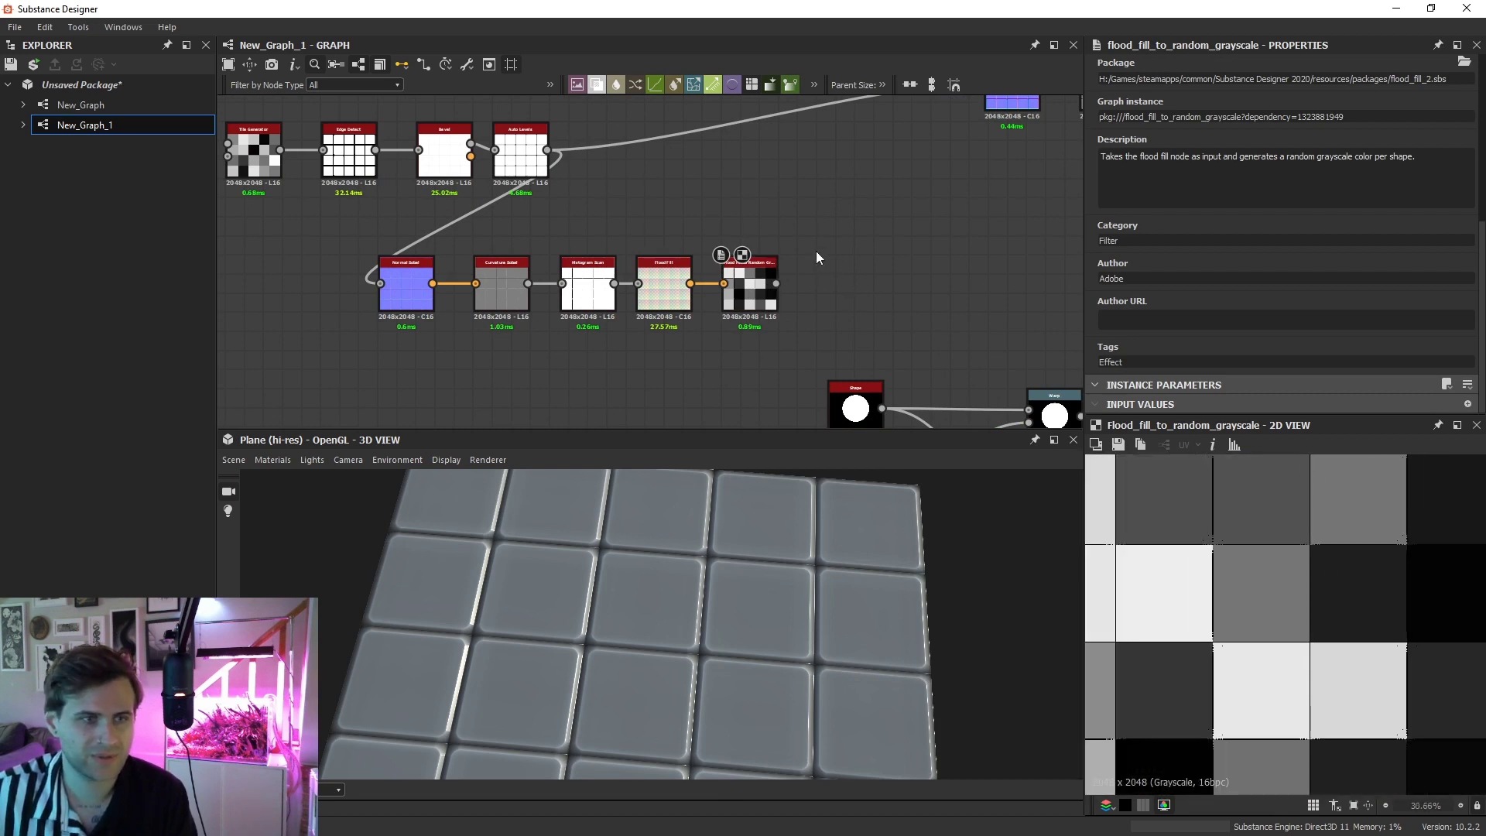
Add a Distance node with the Histogram Scan as mask input and the random grayscale as source input, placing the Flood Fill nodes lower
key(space)
text(dis)
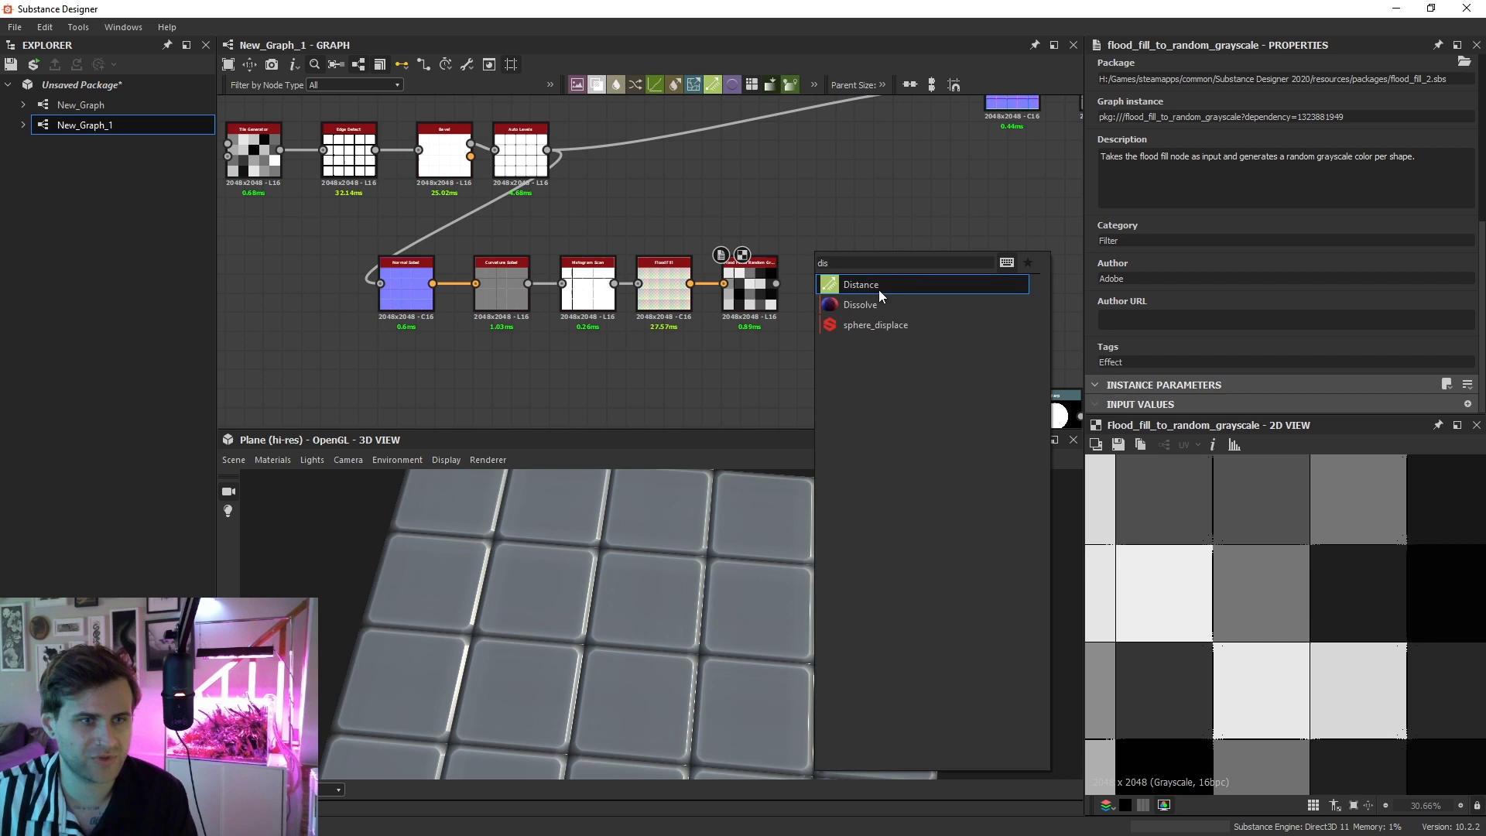
click(879, 291)
scroll(784, 279, up, 3)
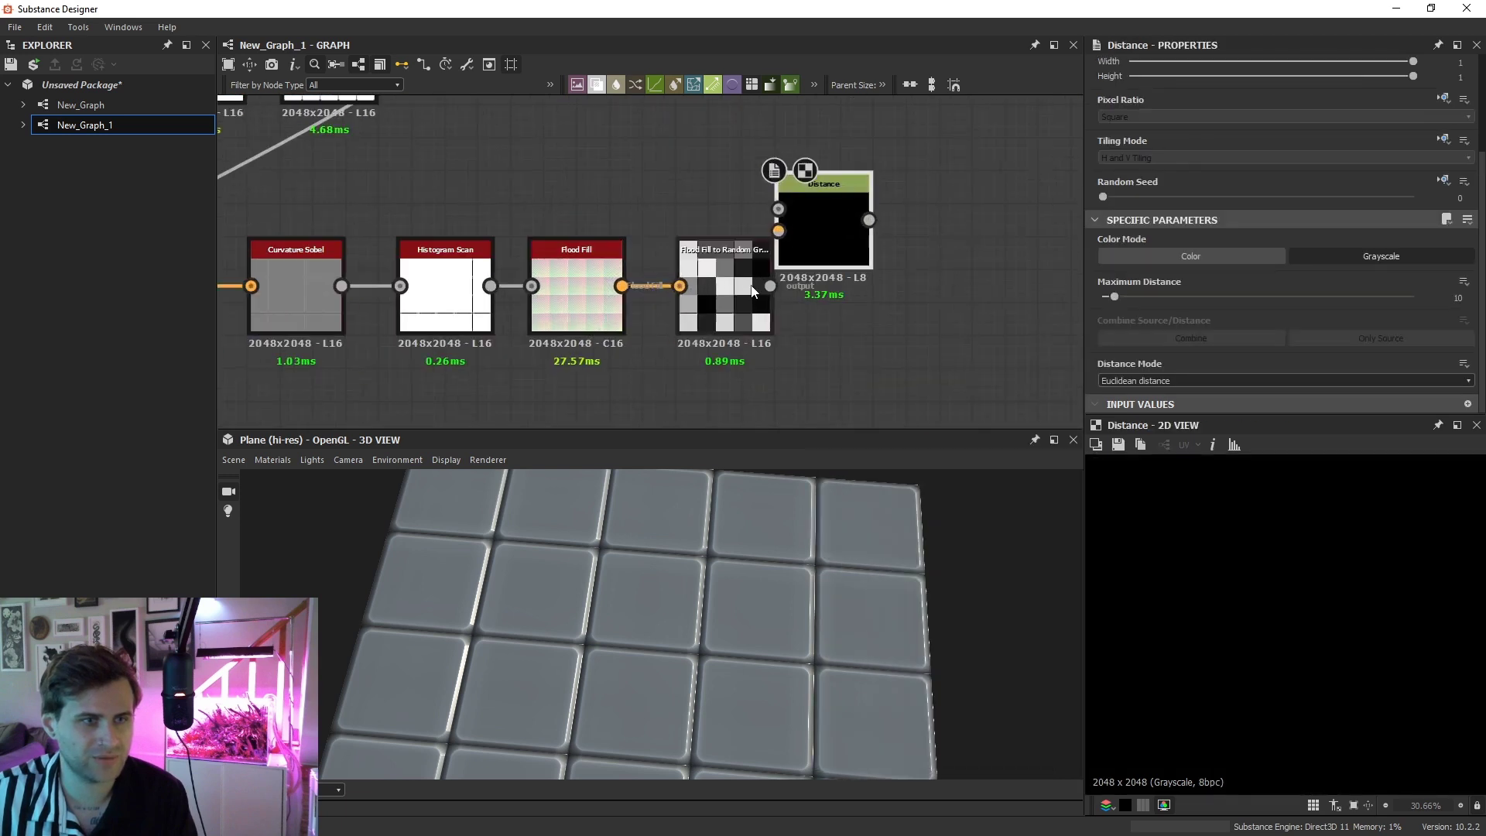
double_click(745, 291)
scroll(1199, 471, up, 3)
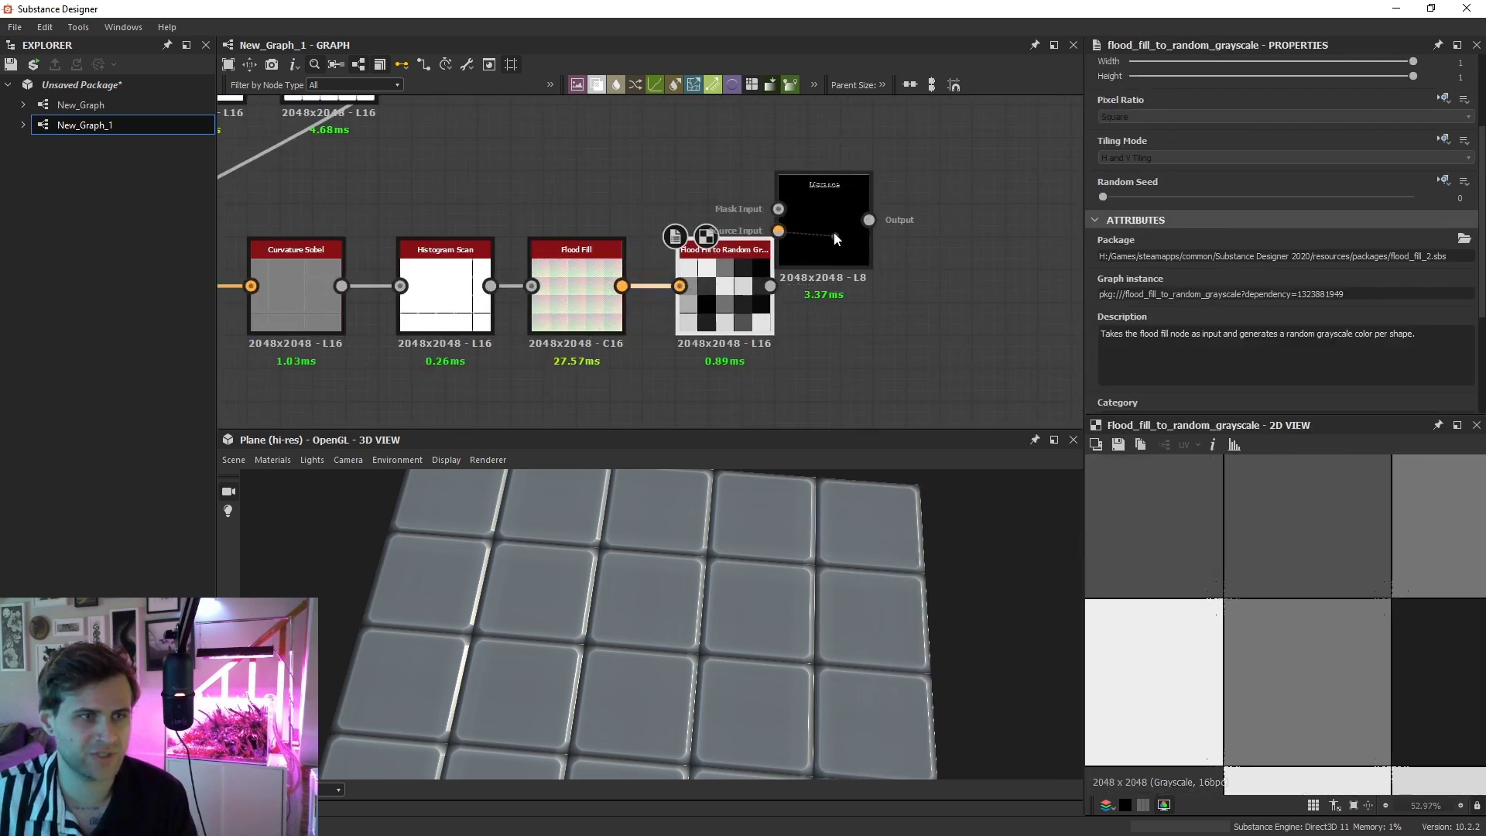
drag(835, 233, 811, 297)
drag(811, 275, 490, 286)
drag(593, 206, 730, 379)
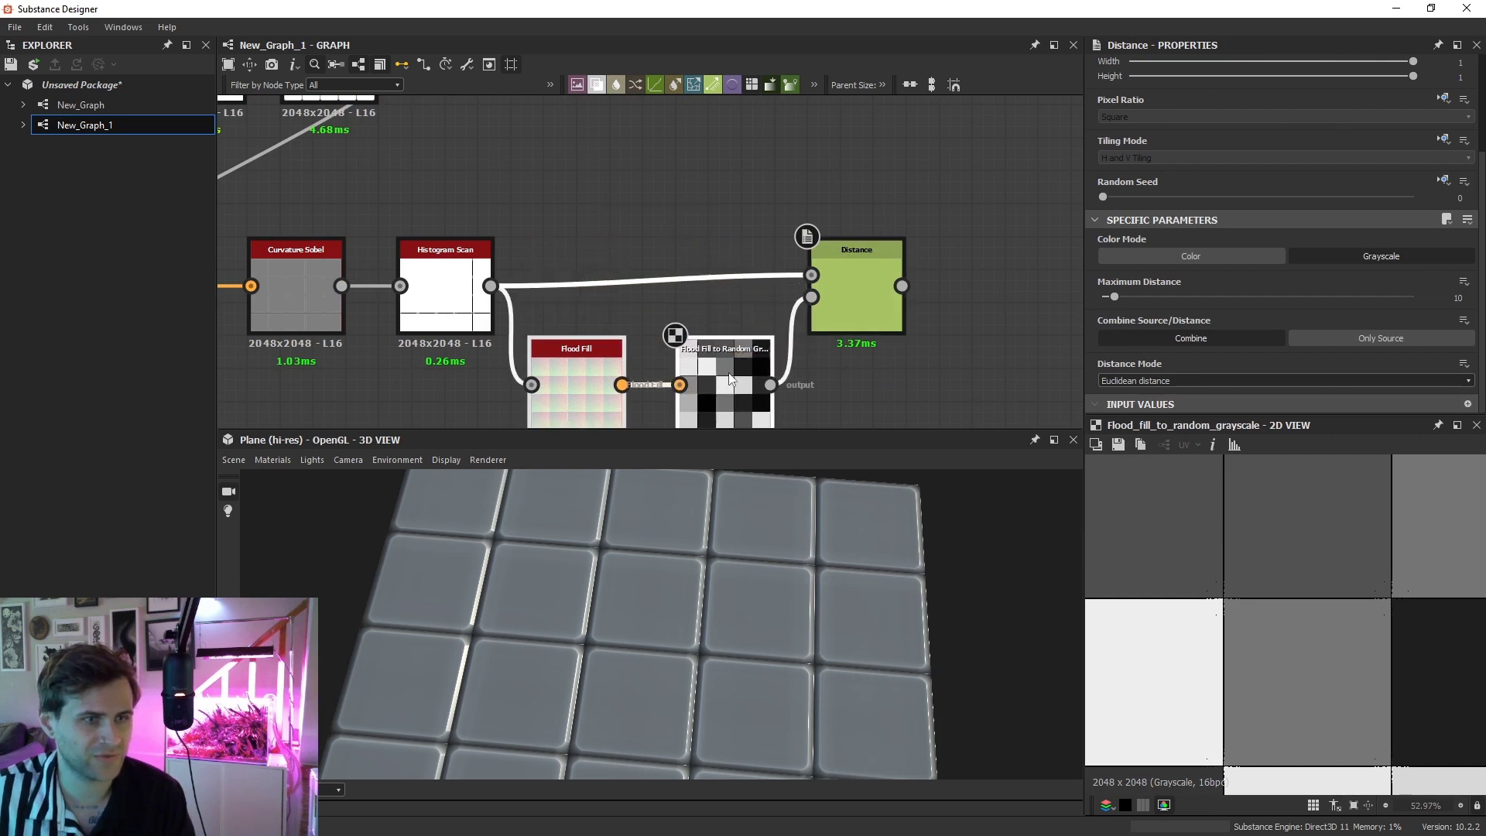
drag(891, 291, 888, 305)
Set the Distance node to Only Source with a Maximum Distance of 256 and check the tile mask in 2D
double_click(887, 304)
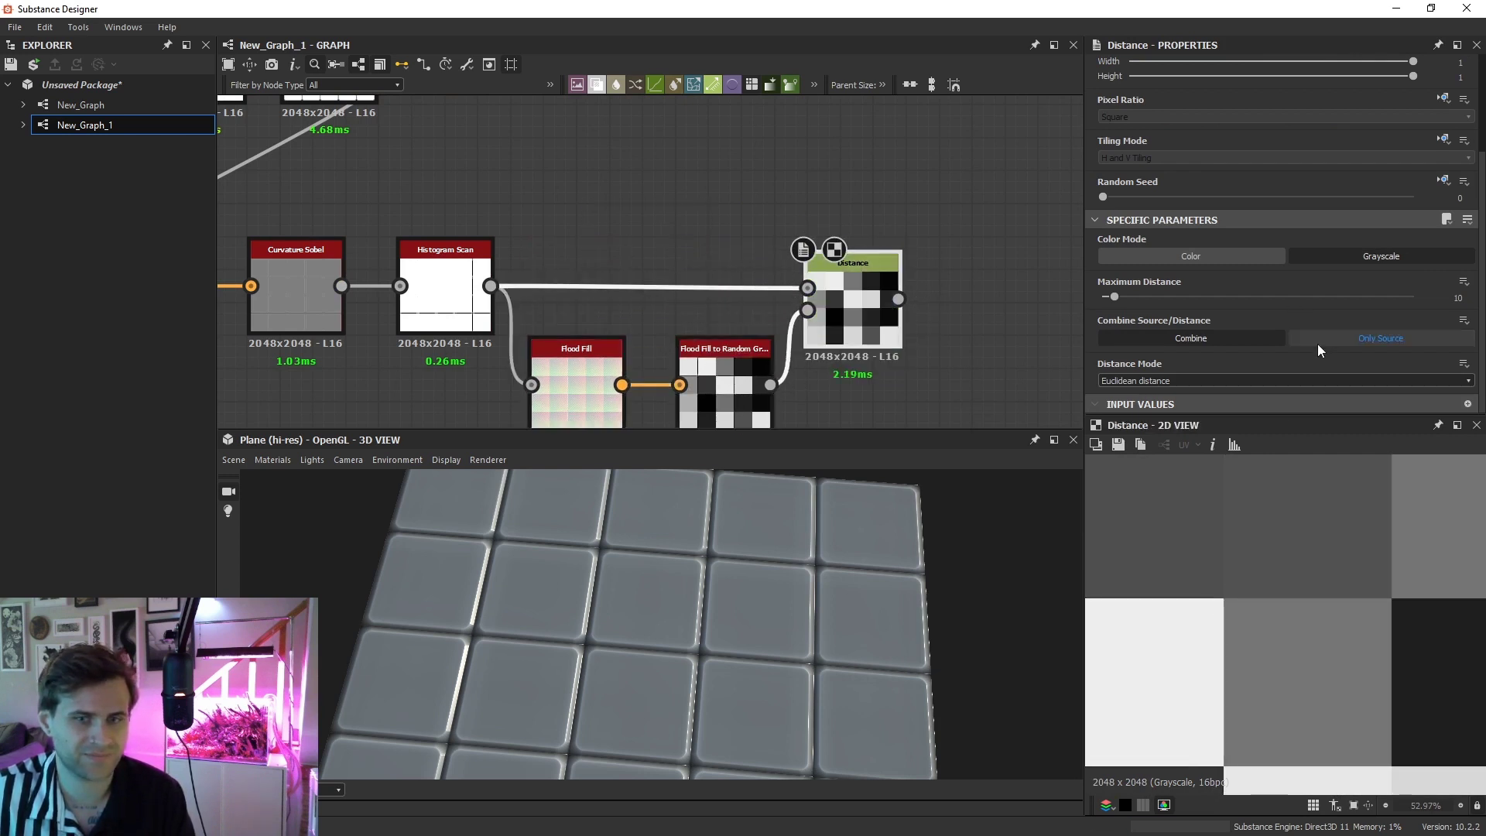
click(1376, 340)
drag(1387, 294, 1416, 296)
scroll(1313, 543, down, 3)
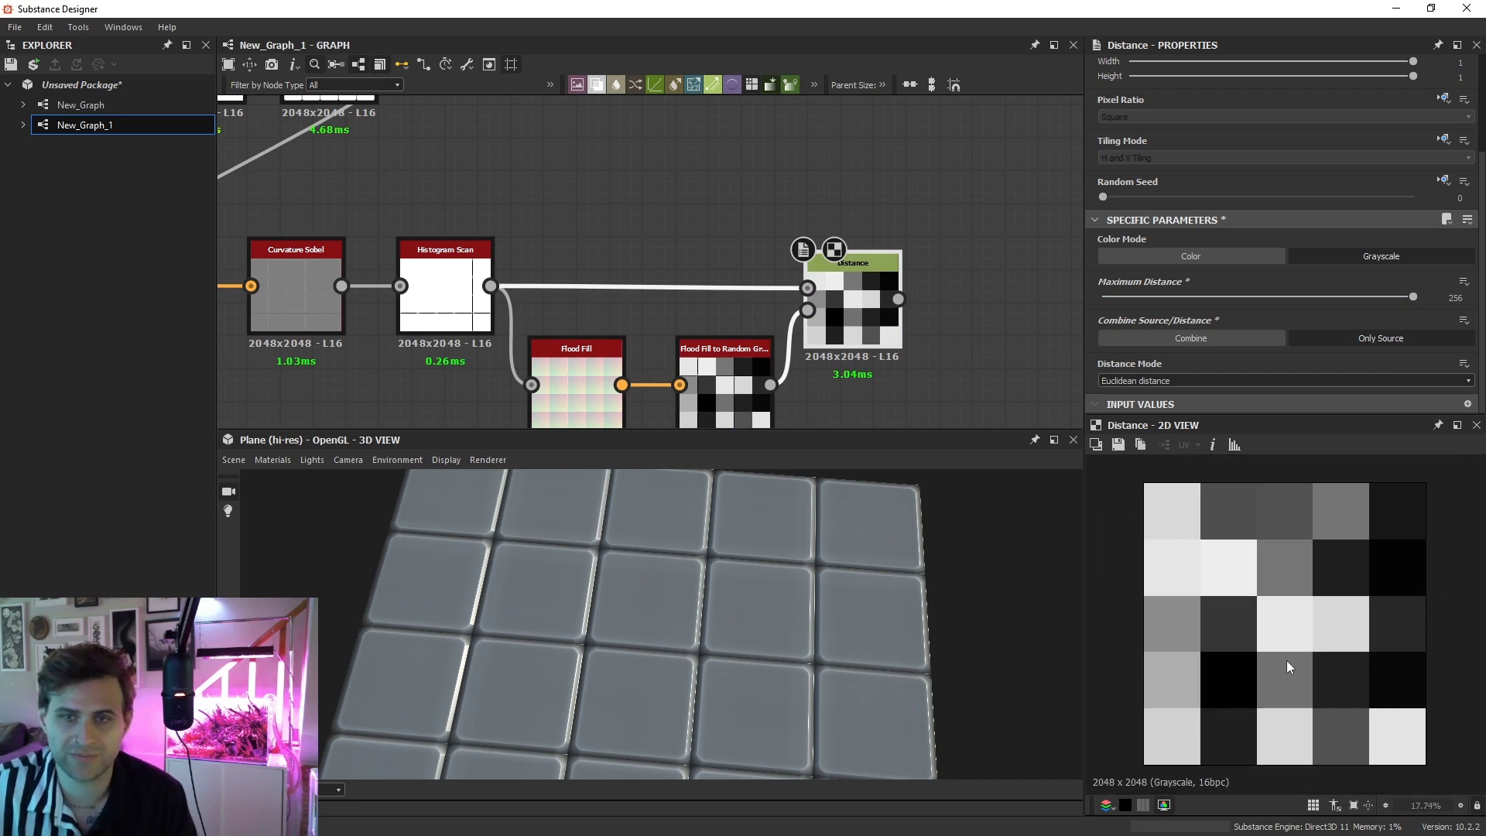
scroll(1319, 595, down, 1)
Compare the Tile Generator's grayscale pattern with the Distance node's output in the 2D view
drag(727, 262, 999, 391)
drag(263, 182, 682, 247)
double_click(577, 272)
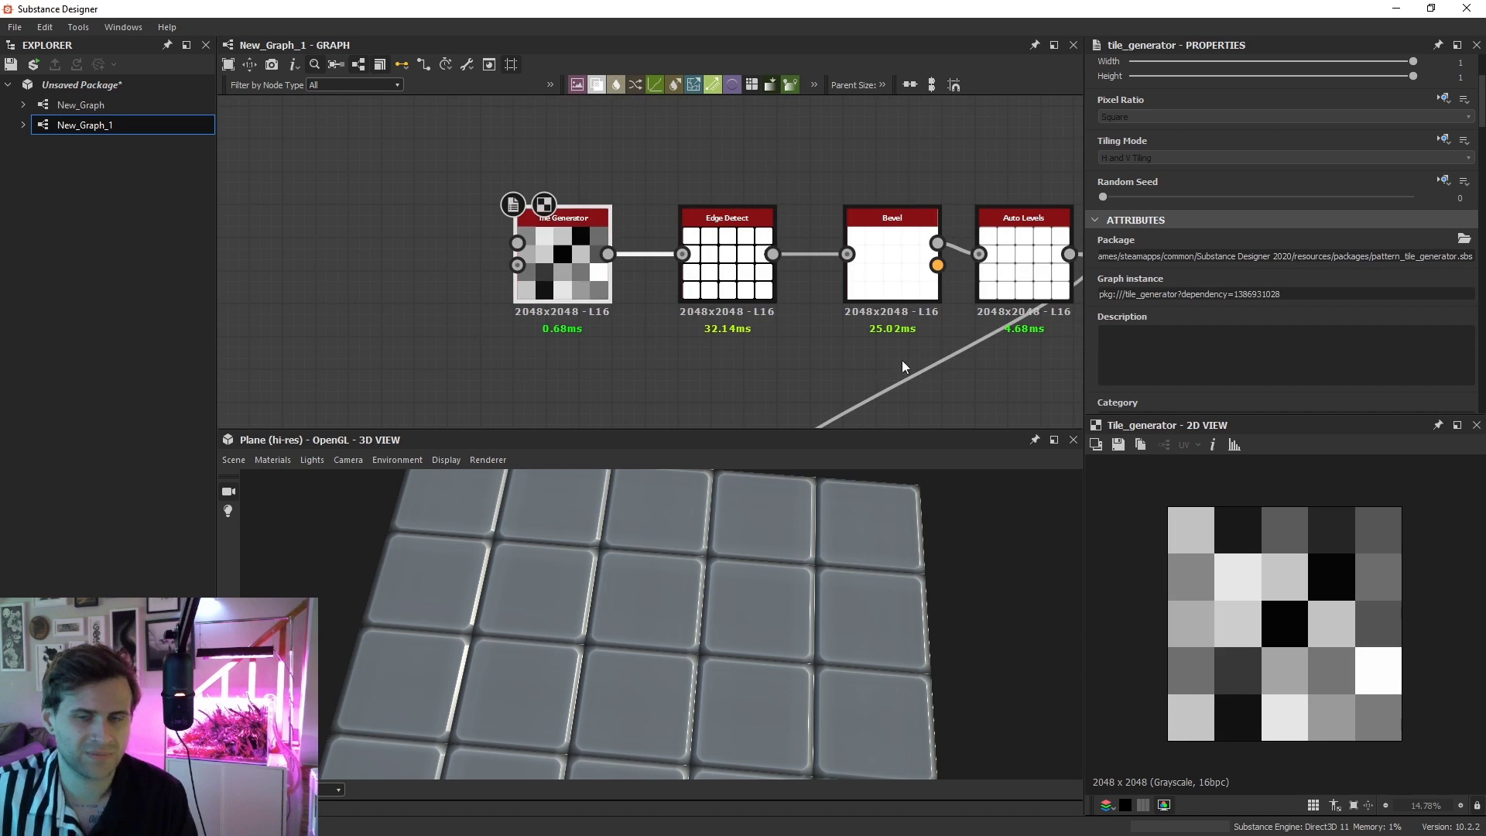
drag(685, 317, 526, 271)
scroll(848, 322, down, 3)
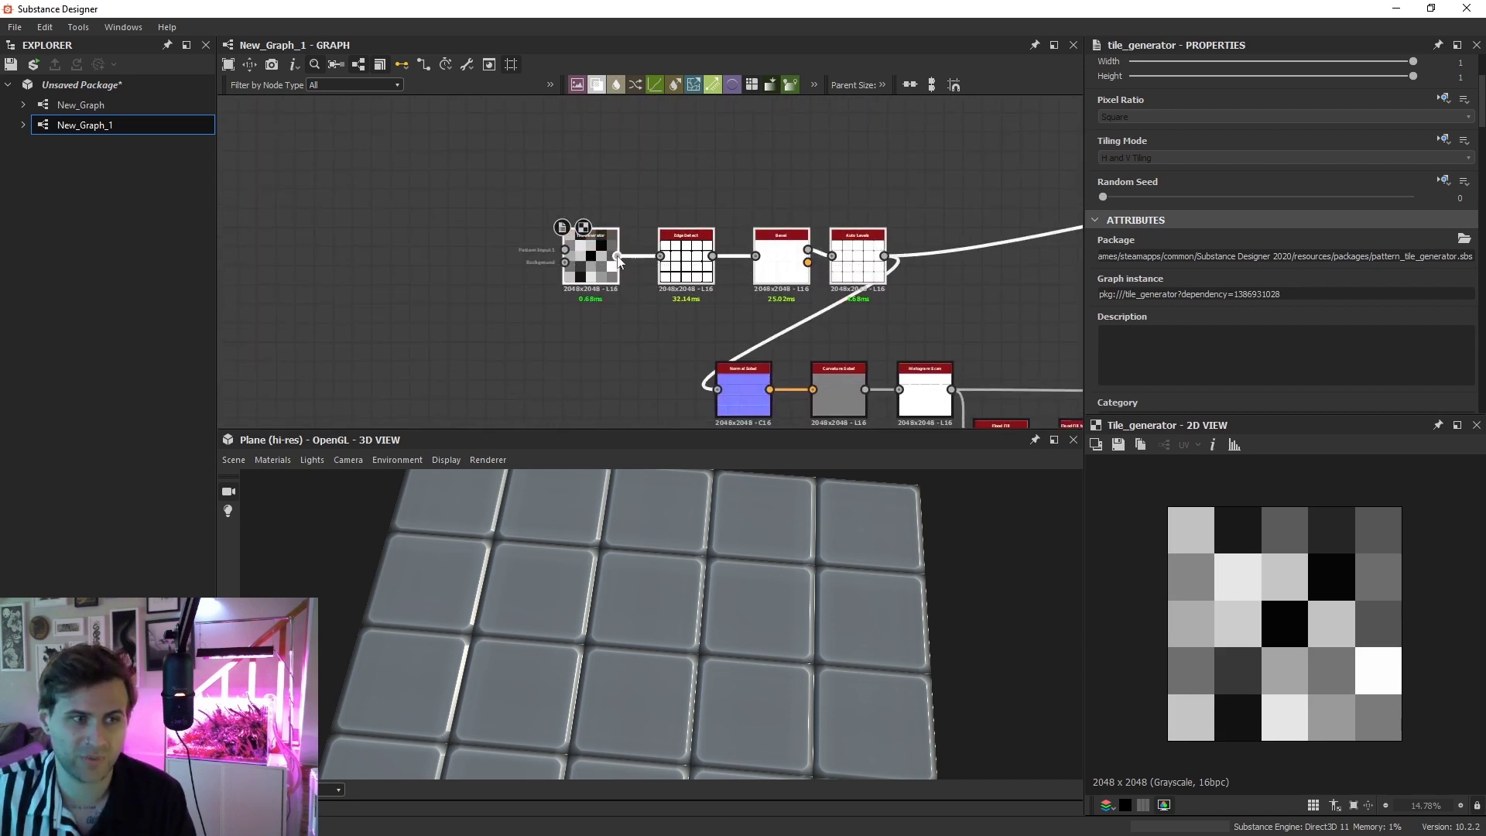
scroll(622, 316, down, 3)
drag(534, 186, 935, 392)
drag(932, 350, 825, 329)
double_click(825, 328)
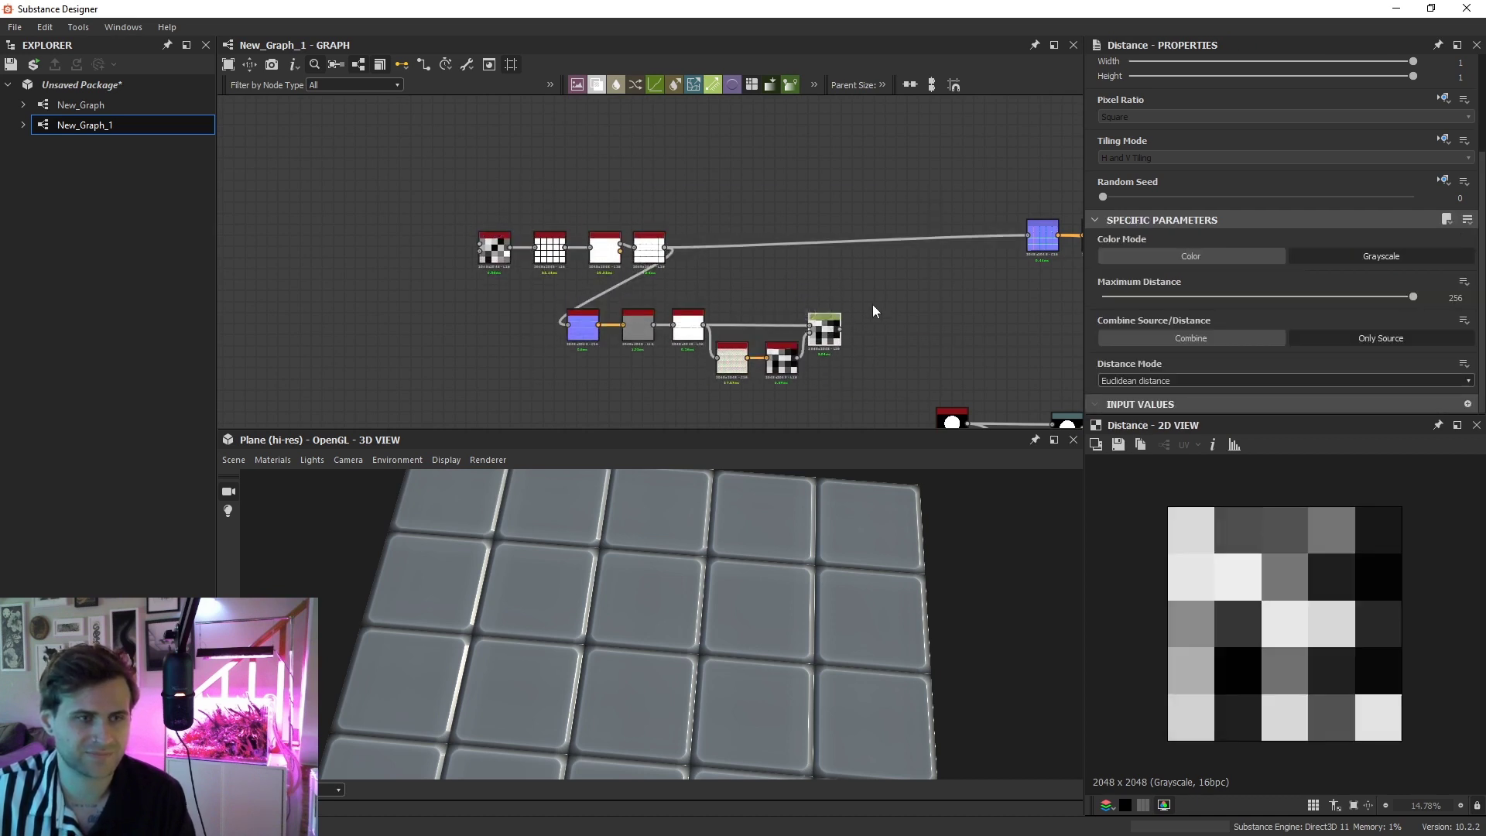
Add a Clouds 2 noise node in the empty area above the tile node chain
key(space)
text(cloud)
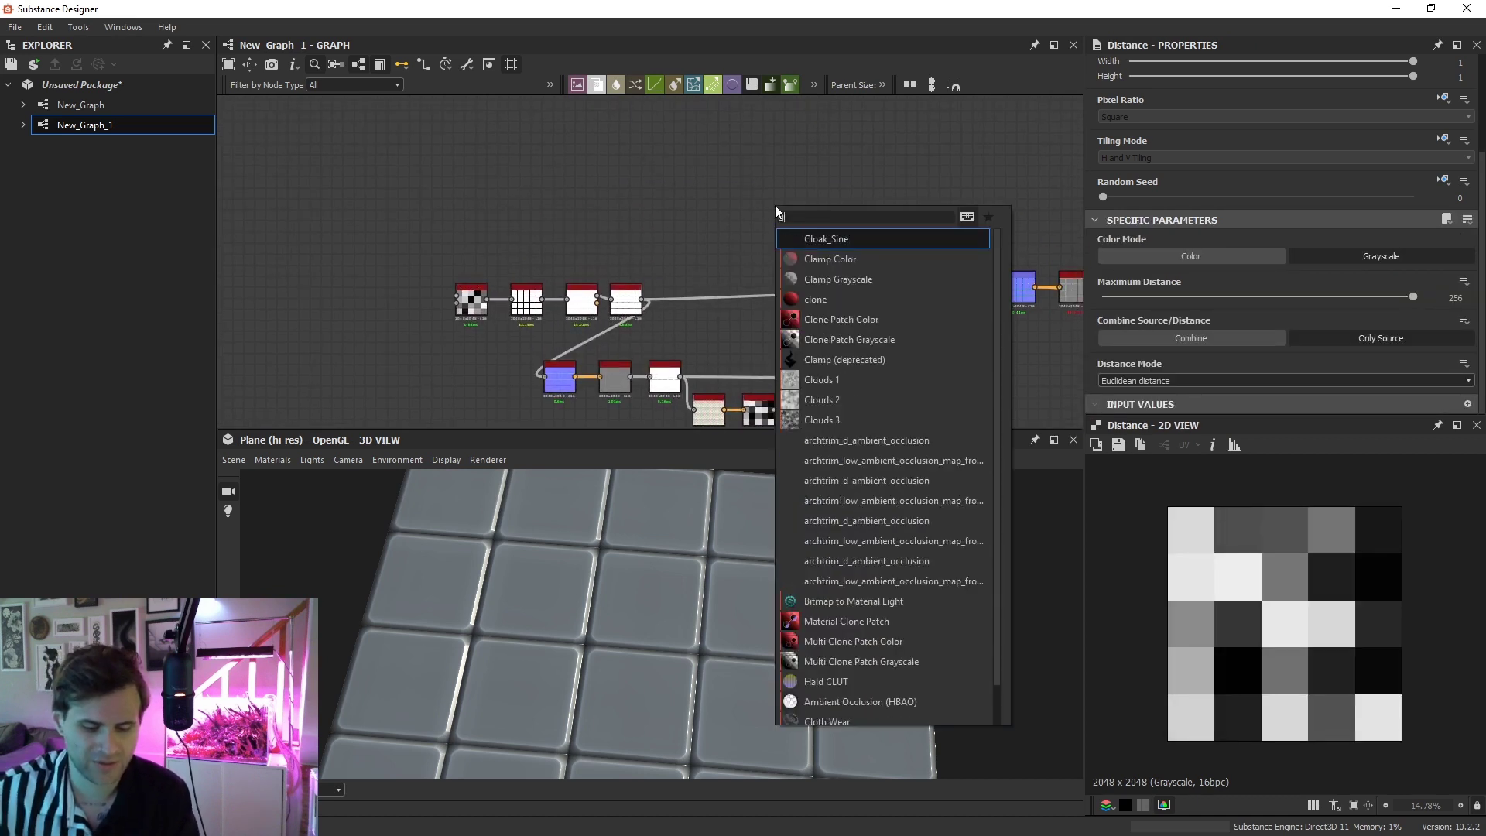
key(Down)
key(Return)
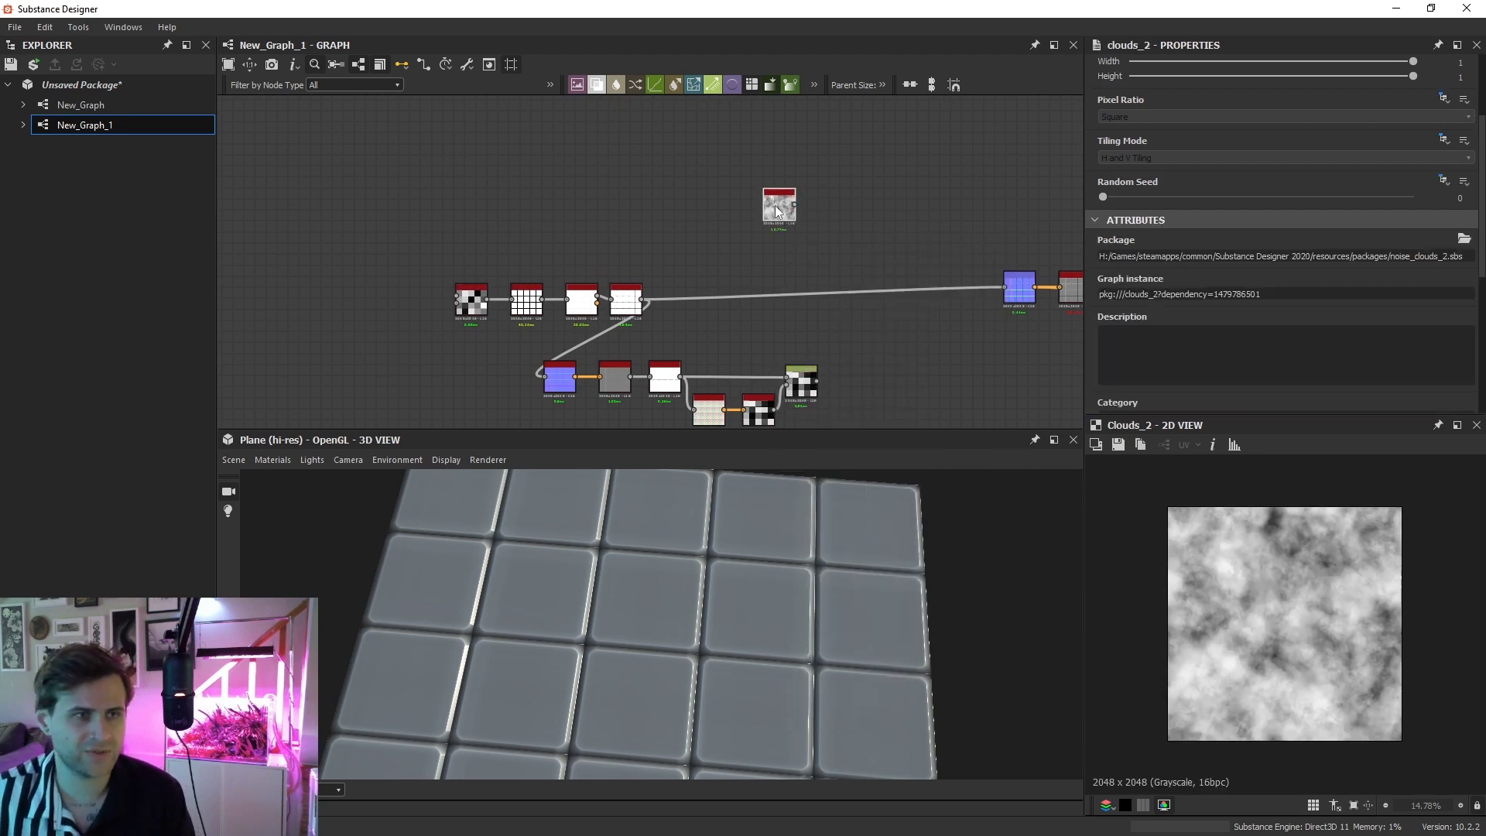
scroll(774, 206, up, 2)
Add a Directional Warp node after Clouds 2, with the clouds feeding both its input and its intensity input
drag(775, 205, 632, 208)
key(space)
text(dire)
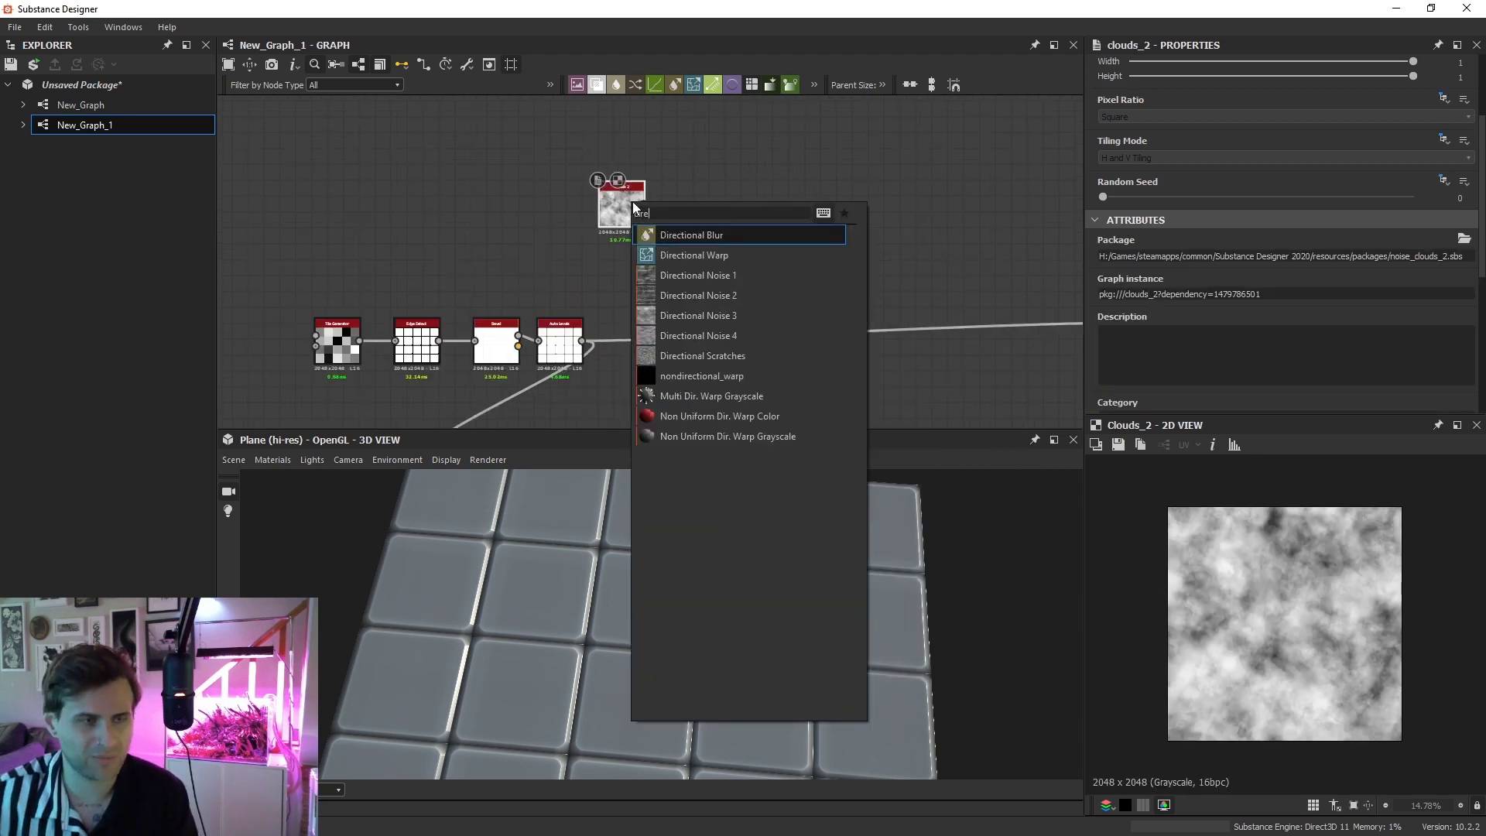
click(748, 247)
scroll(641, 187, up, 1)
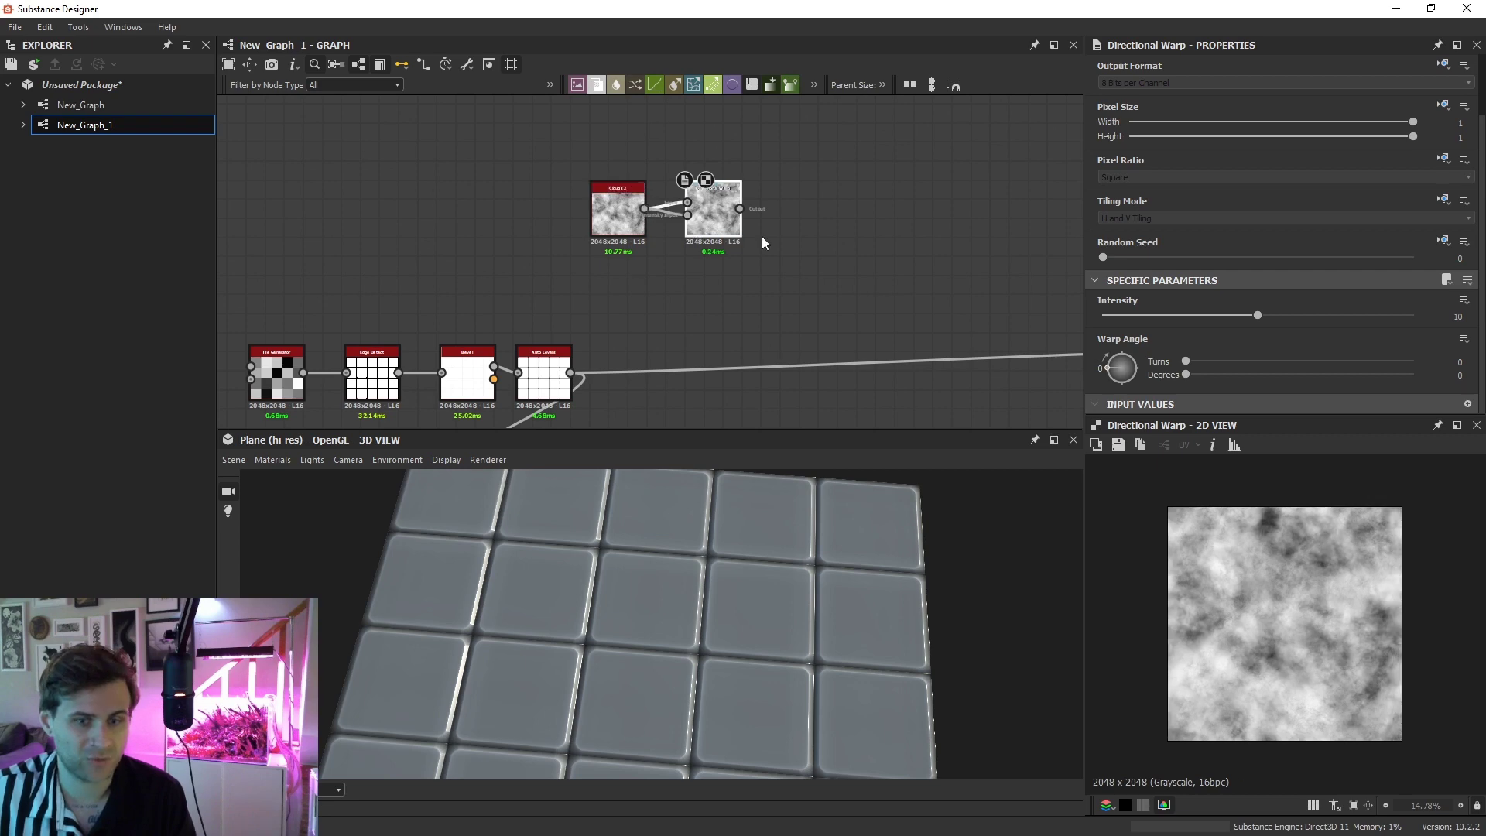
Set the clouds' Directional Warp to a Warp Angle of 28 degrees and an Intensity of 500, and inspect the result
drag(1142, 367, 1138, 358)
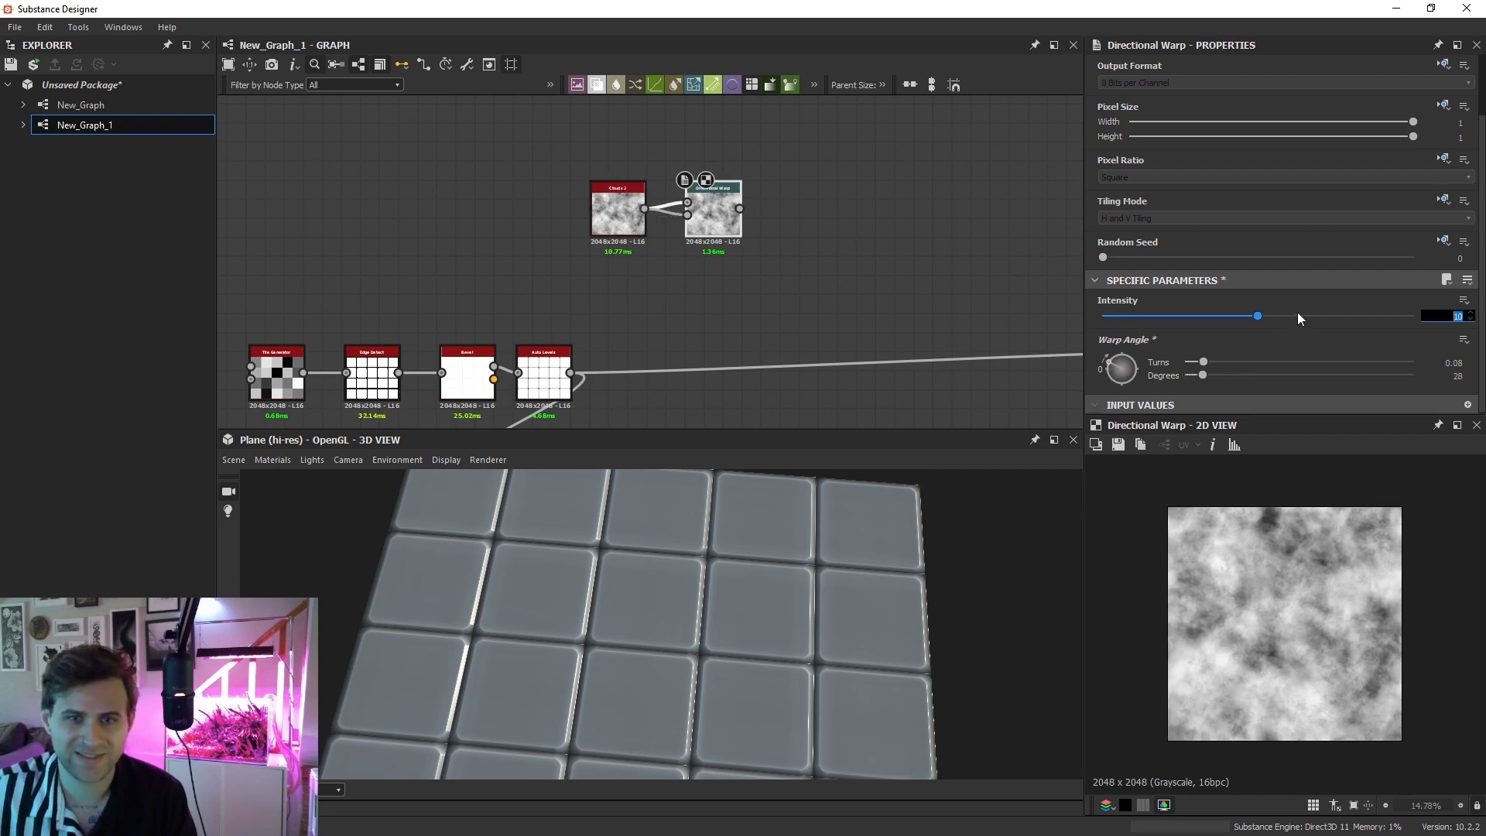
text(500)
key(Return)
scroll(1358, 641, up, 5)
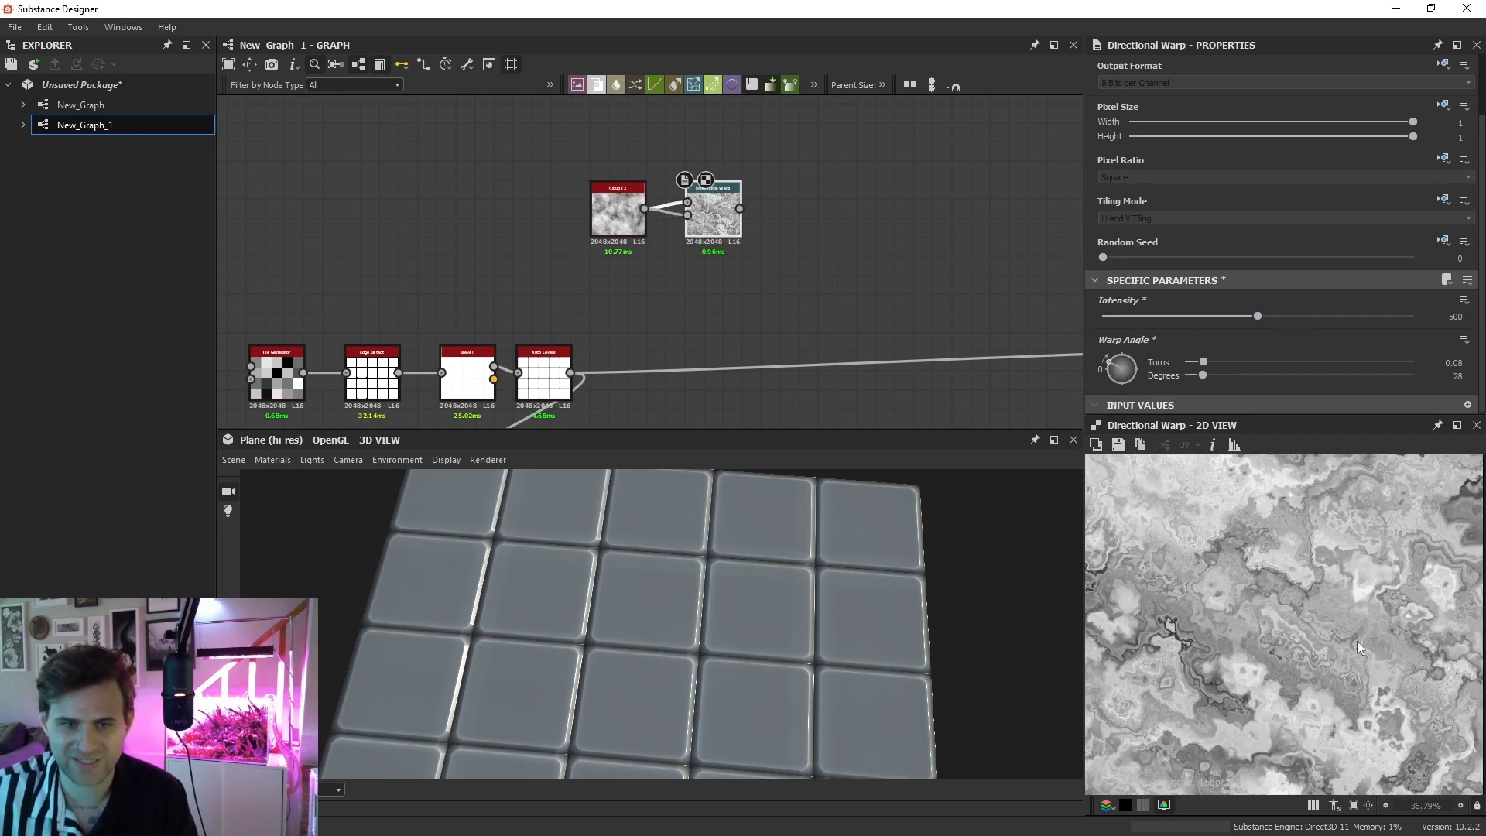
scroll(1295, 601, down, 2)
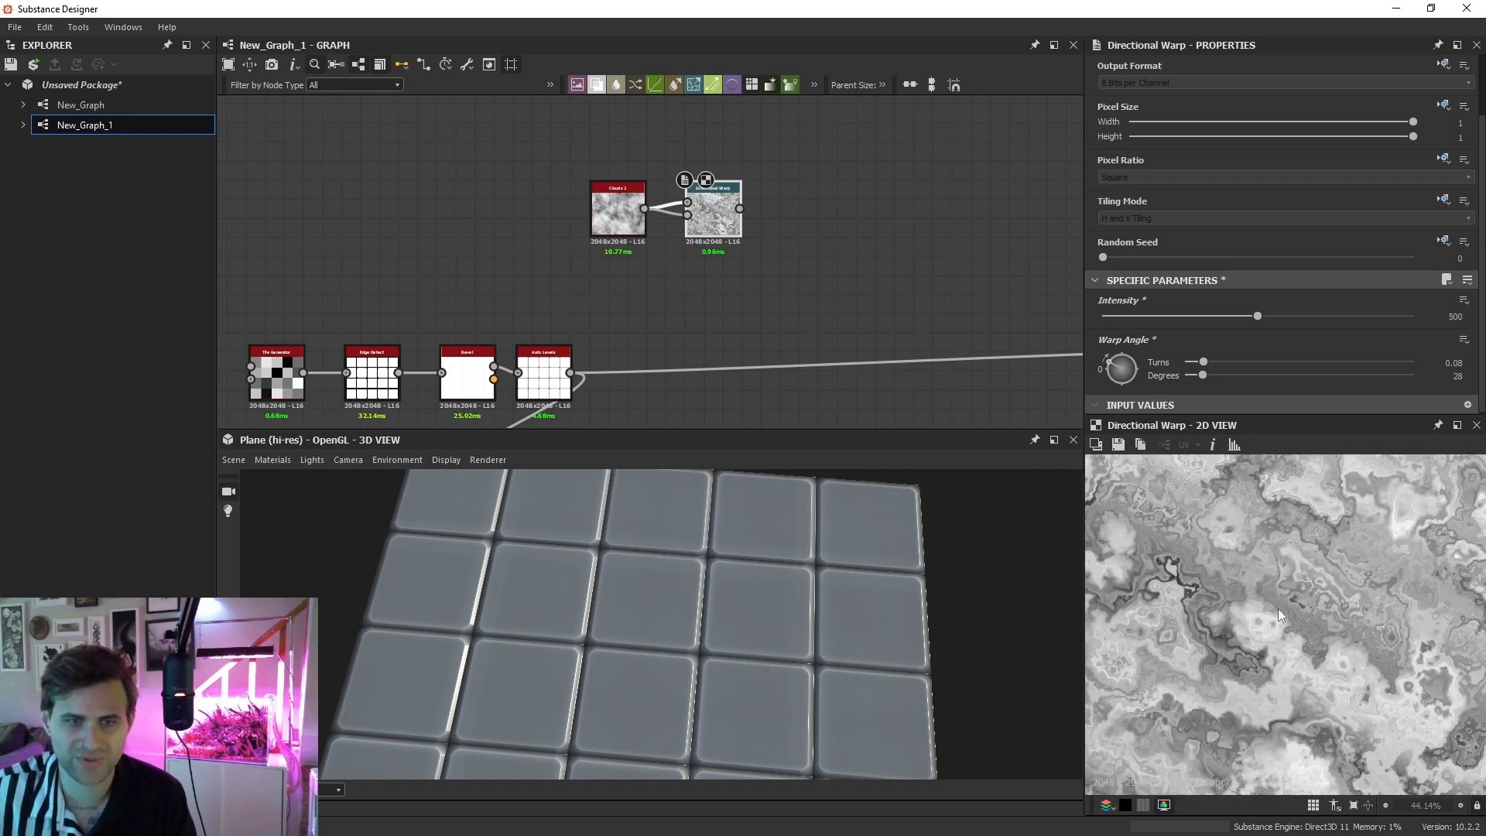
Add a Blend node between the Uniform Color and the existing Blend, with the warped clouds as its foreground
drag(797, 300, 806, 262)
key(space)
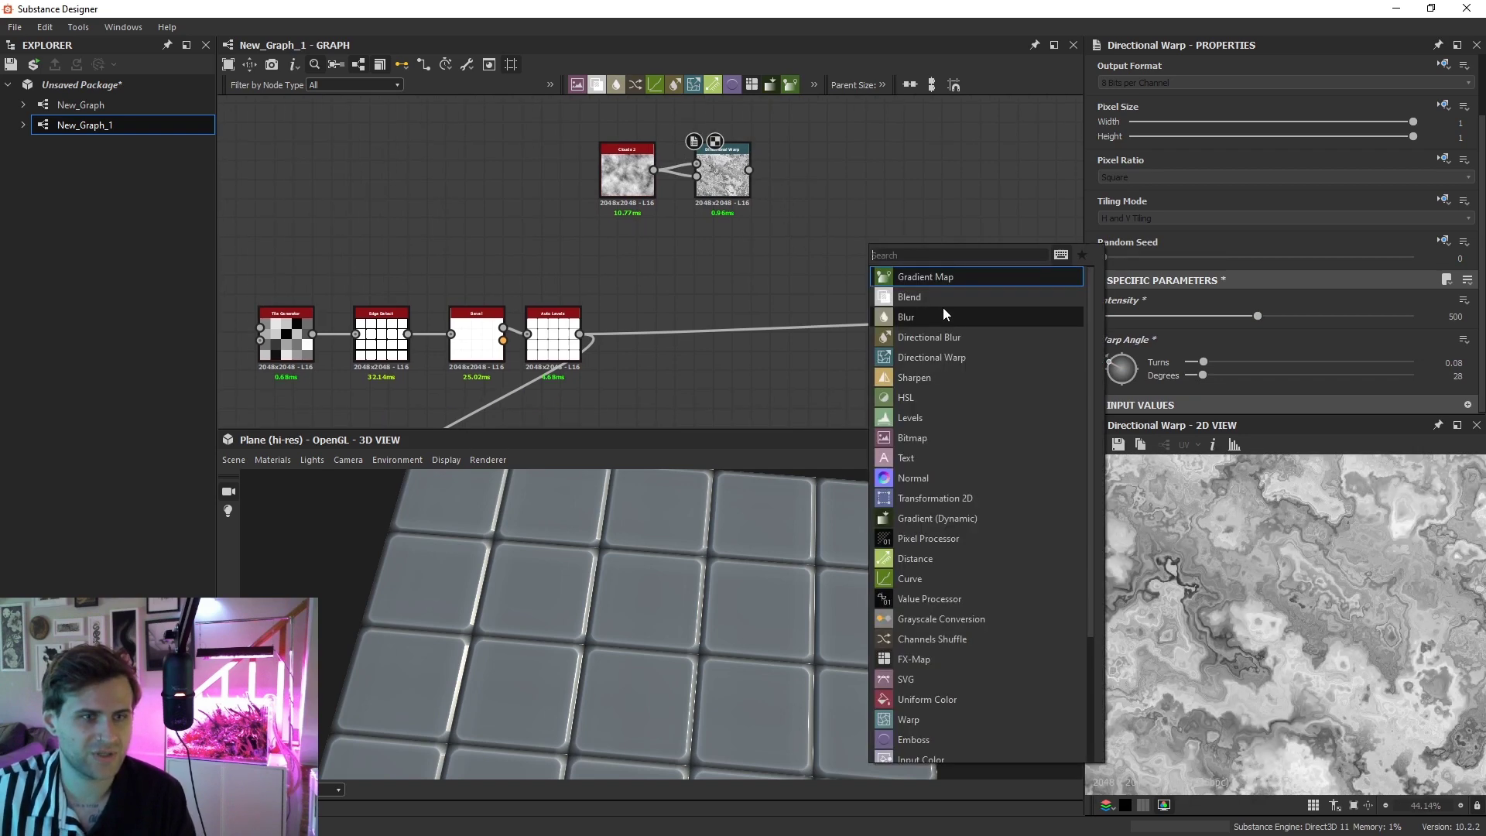
click(944, 297)
scroll(971, 277, down, 2)
drag(780, 277, 967, 252)
drag(967, 252, 828, 284)
drag(908, 244, 730, 230)
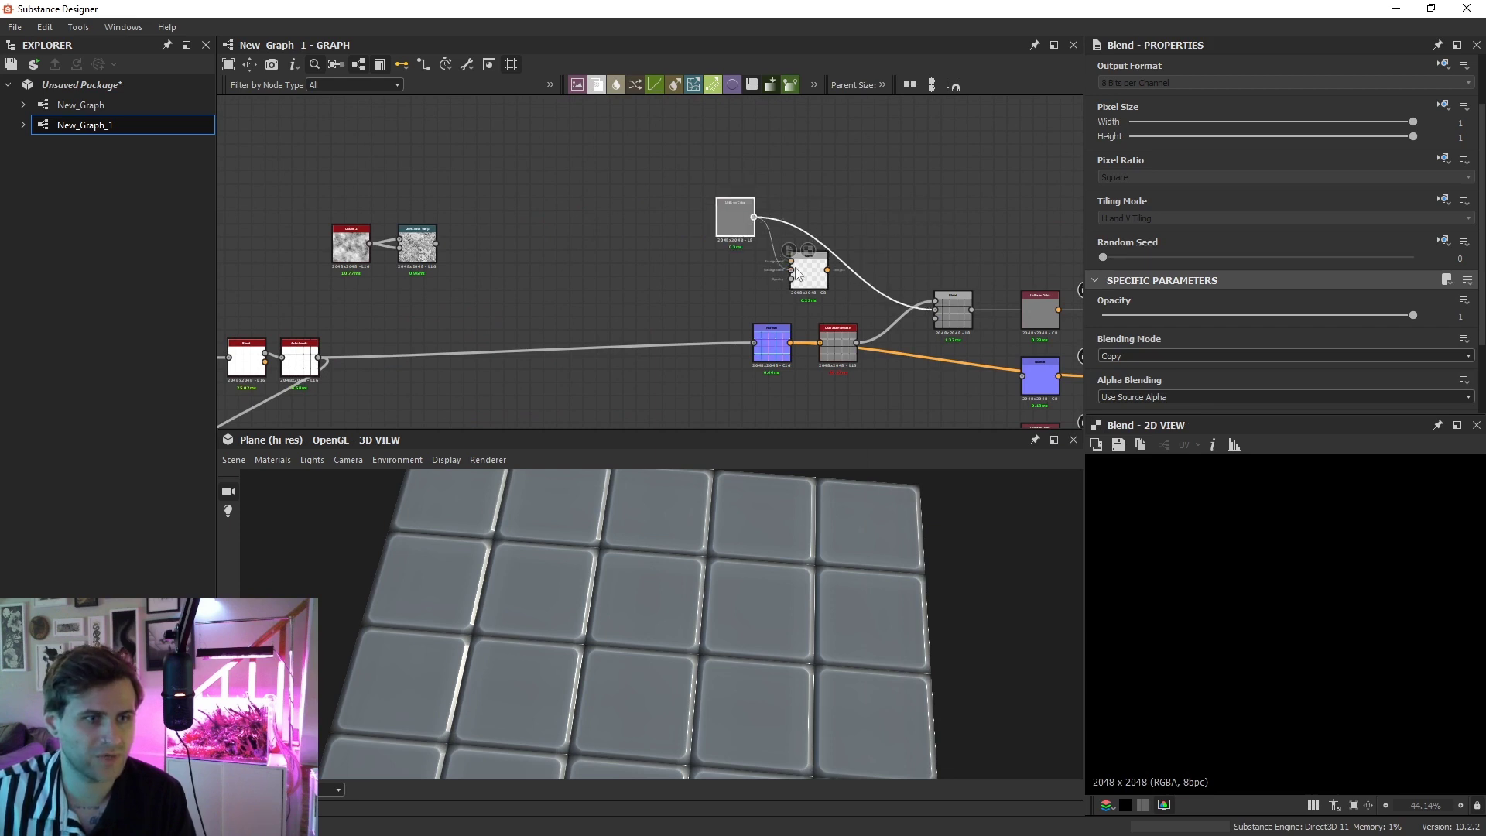
drag(436, 243, 791, 261)
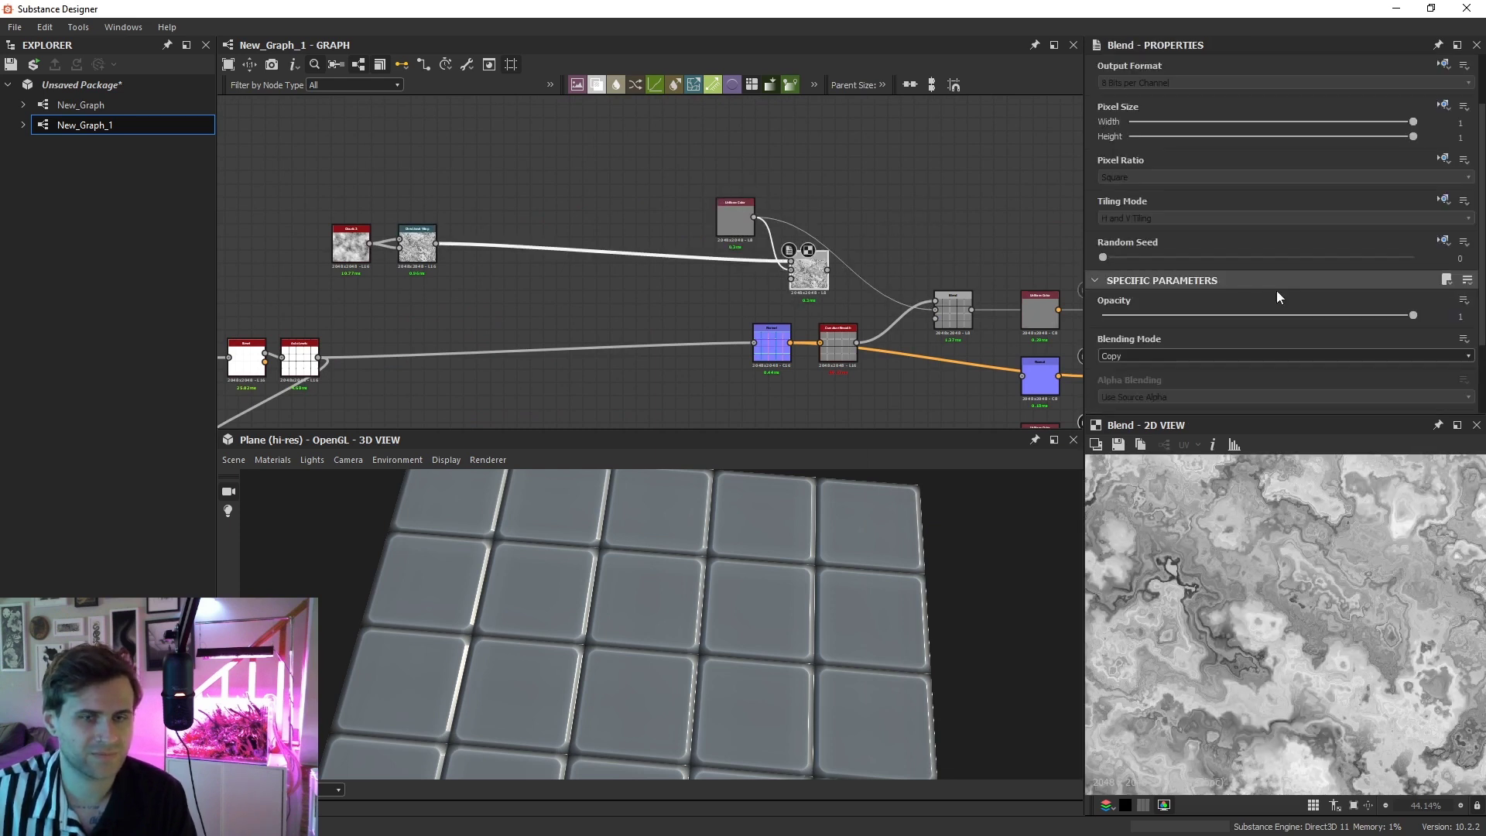
Set the new Blend to Add Sub at 0.27 opacity and inspect the tile edges up close in the 3D view
click(1158, 354)
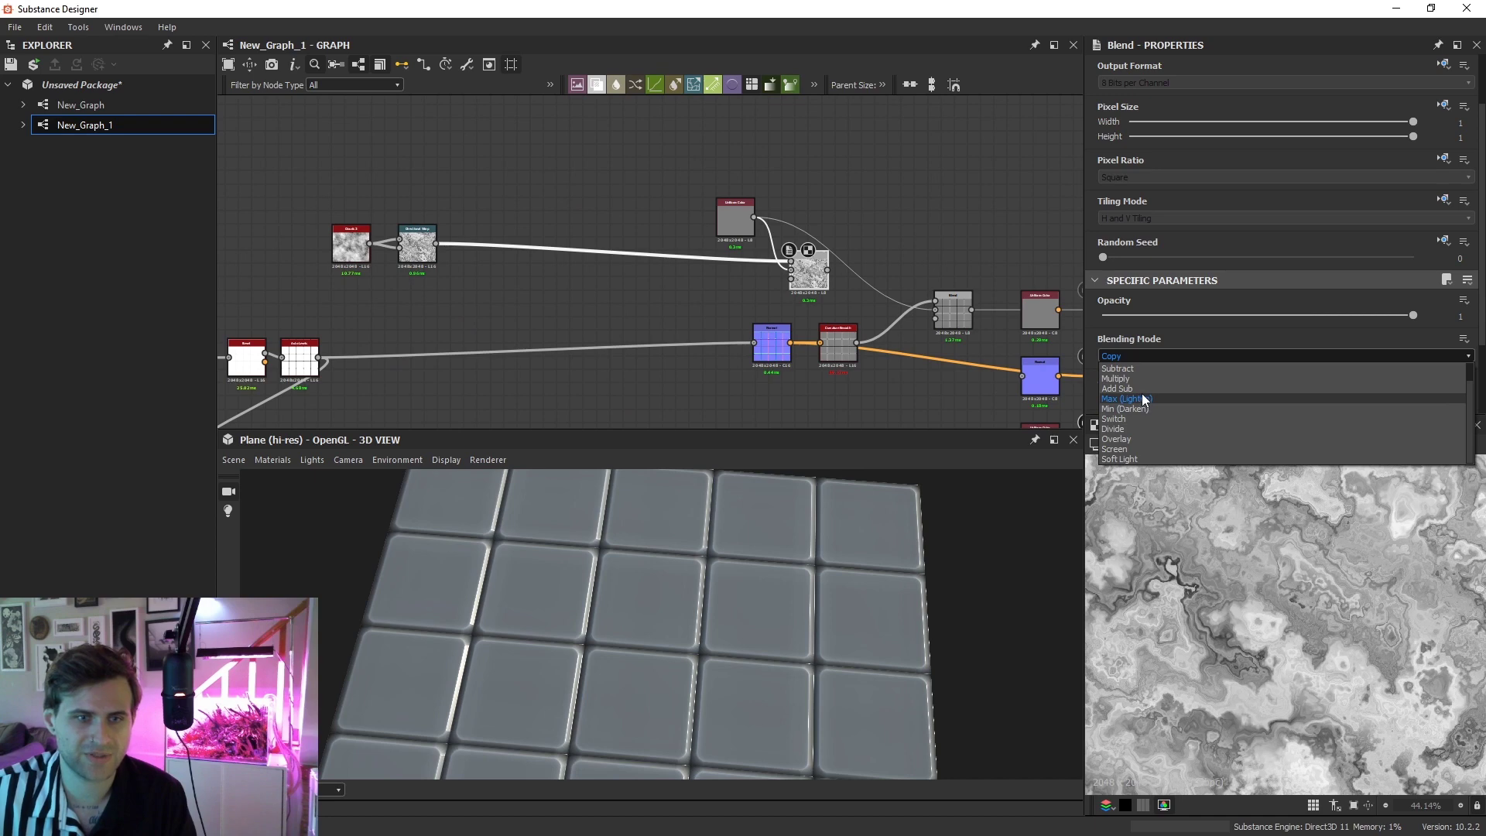
click(1144, 389)
mouse_move(1217, 315)
mouse_down()
mouse_move(1144, 316)
mouse_move(1188, 317)
mouse_up()
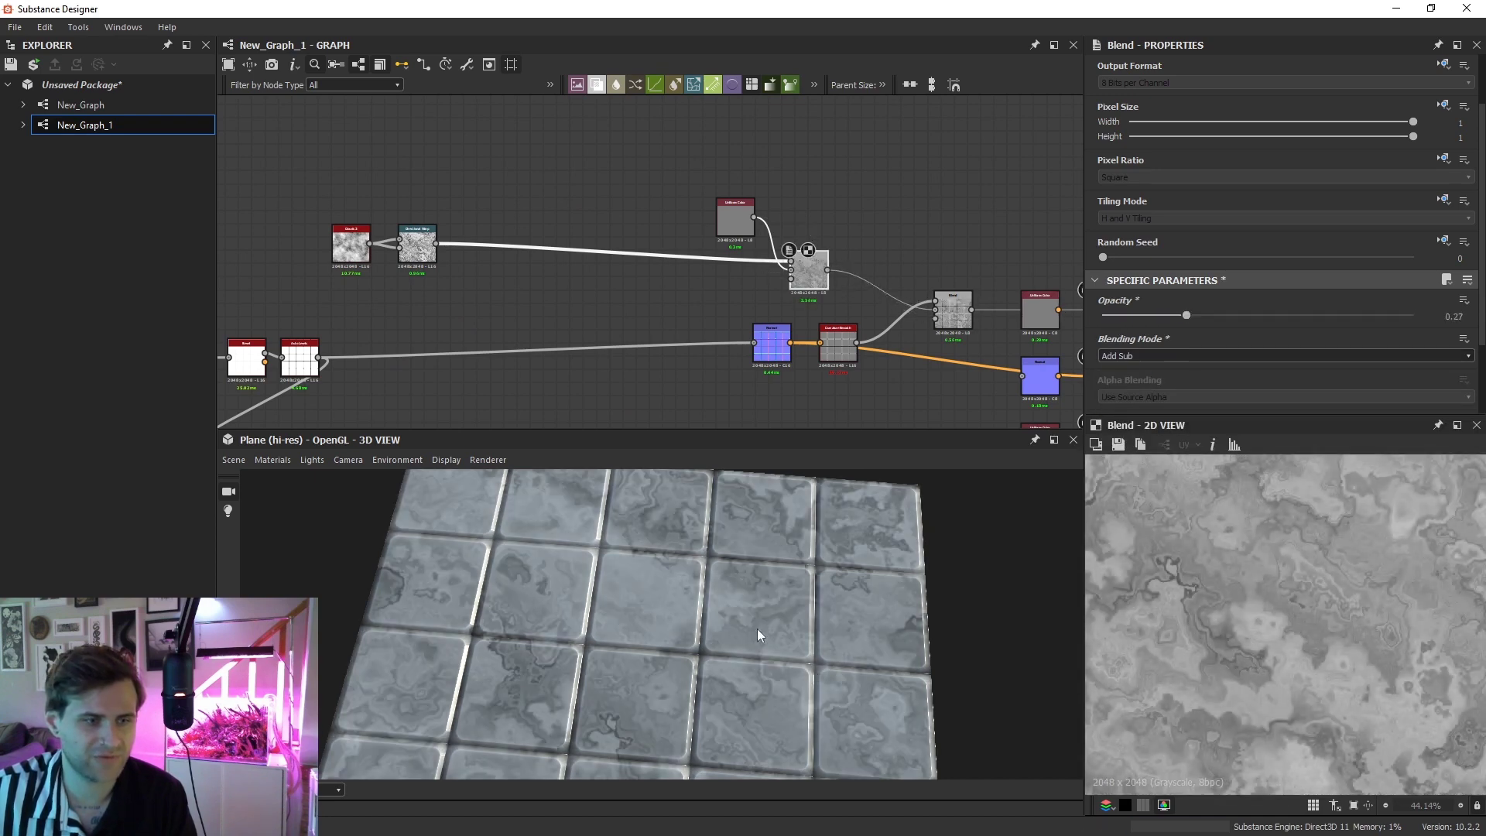
scroll(782, 628, up, 6)
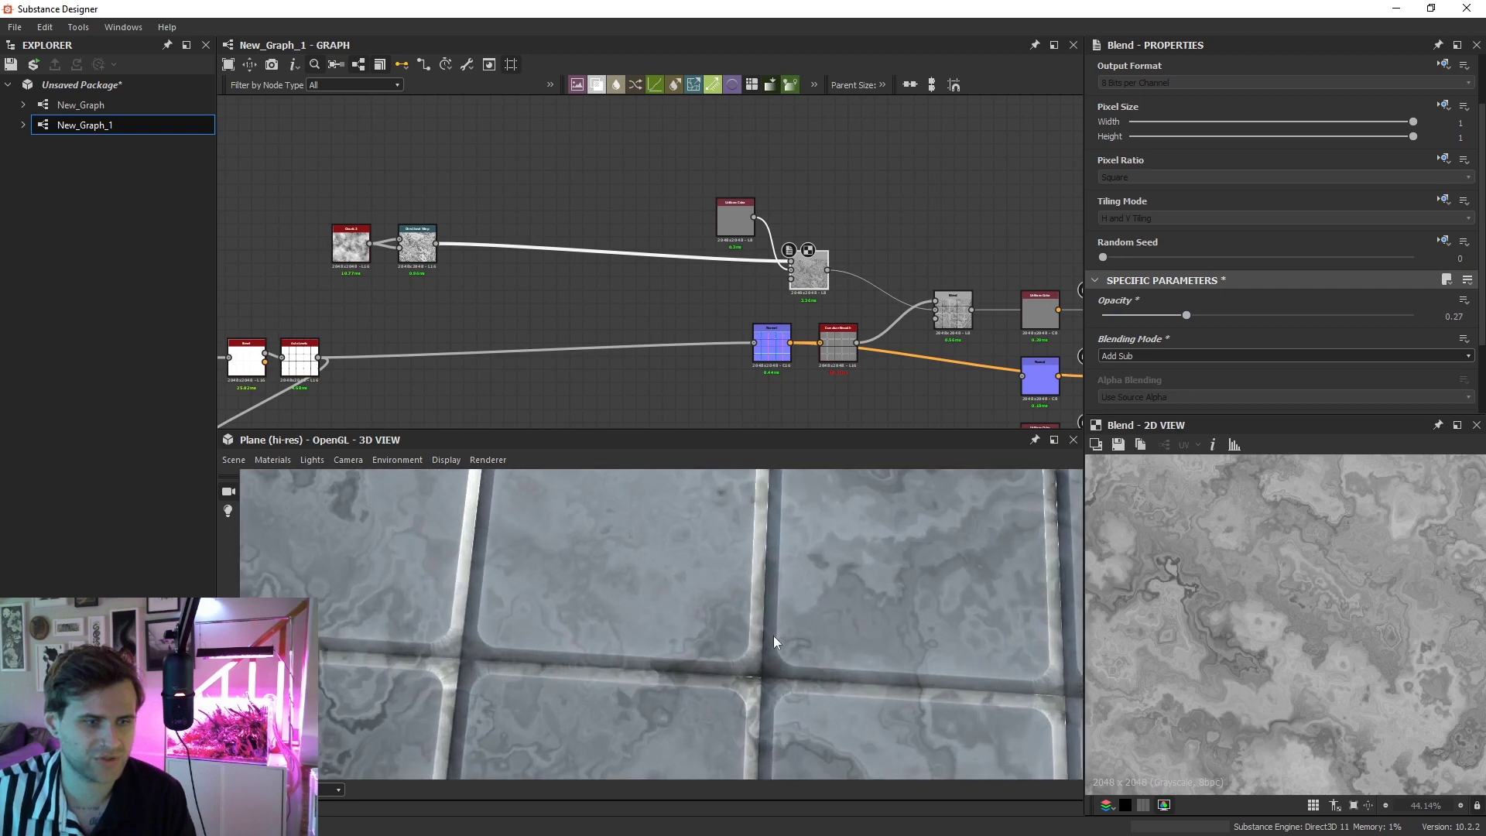
scroll(774, 641, up, 5)
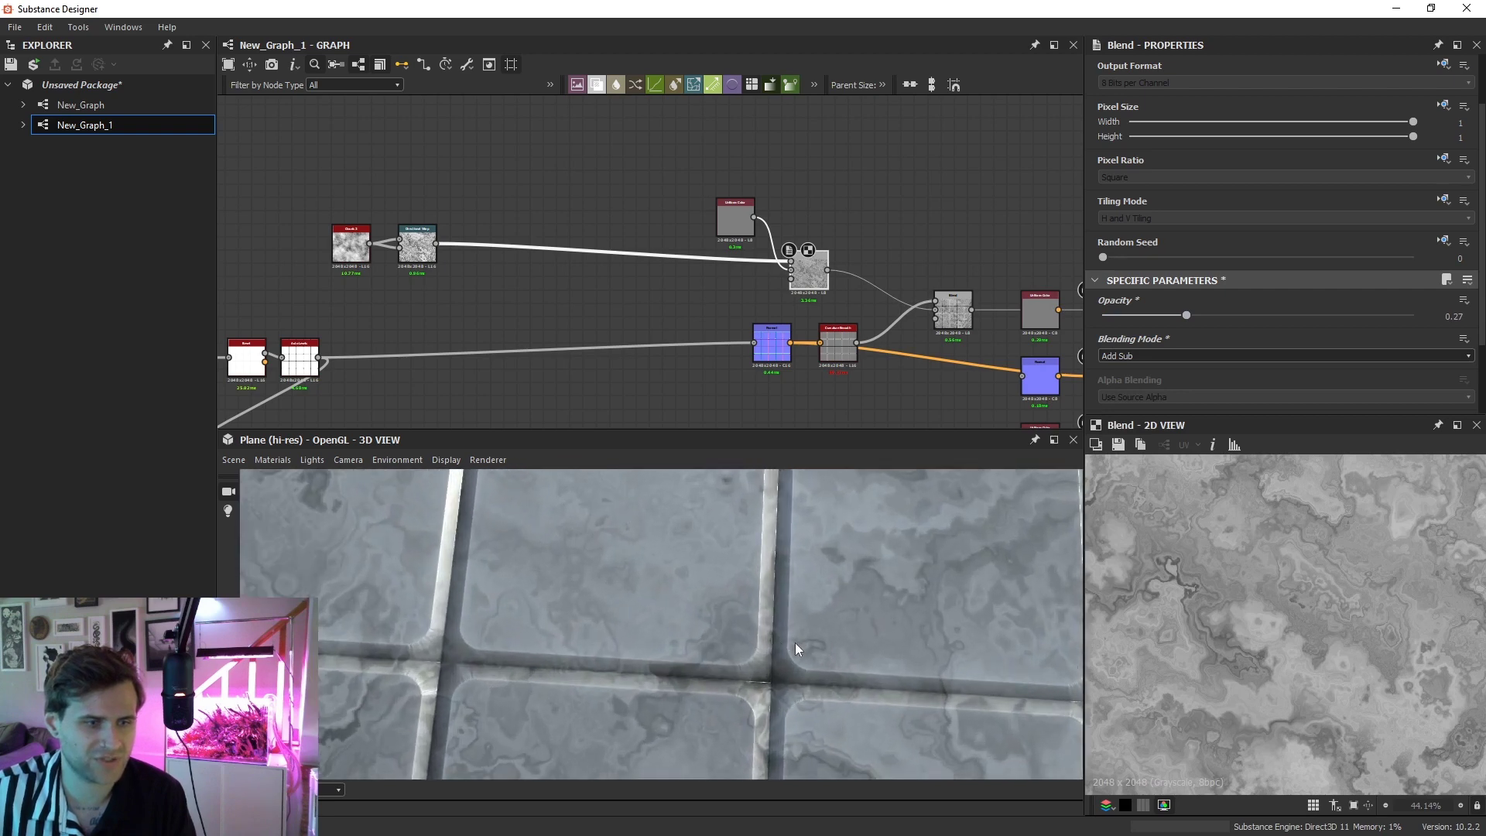
drag(786, 663, 628, 655)
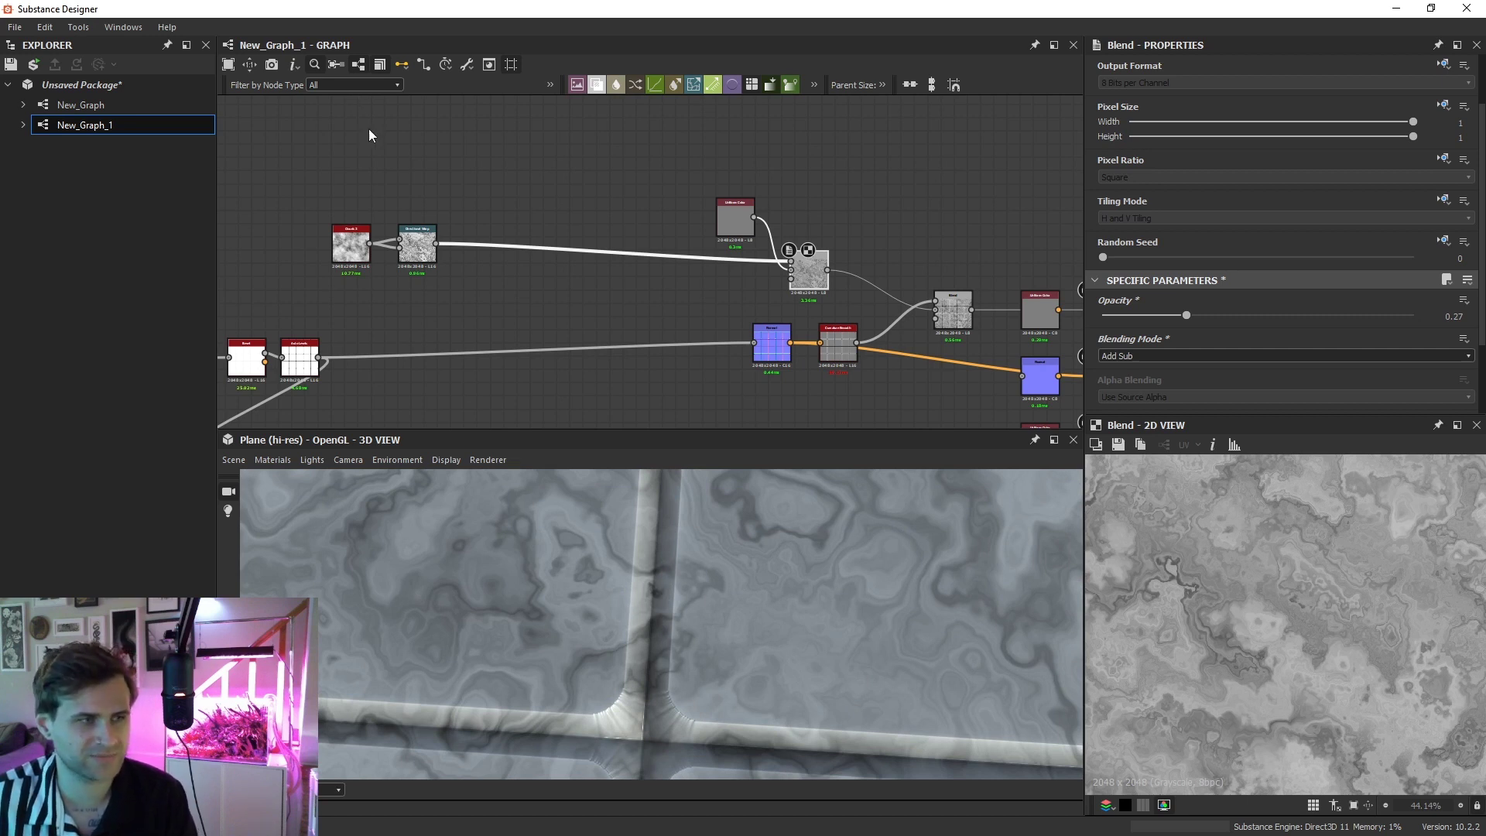
Add a second Directional Warp fed by the warped clouds, with the Distance node's output connected to its intensity input
drag(435, 255, 429, 283)
click(516, 291)
key(space)
text(d)
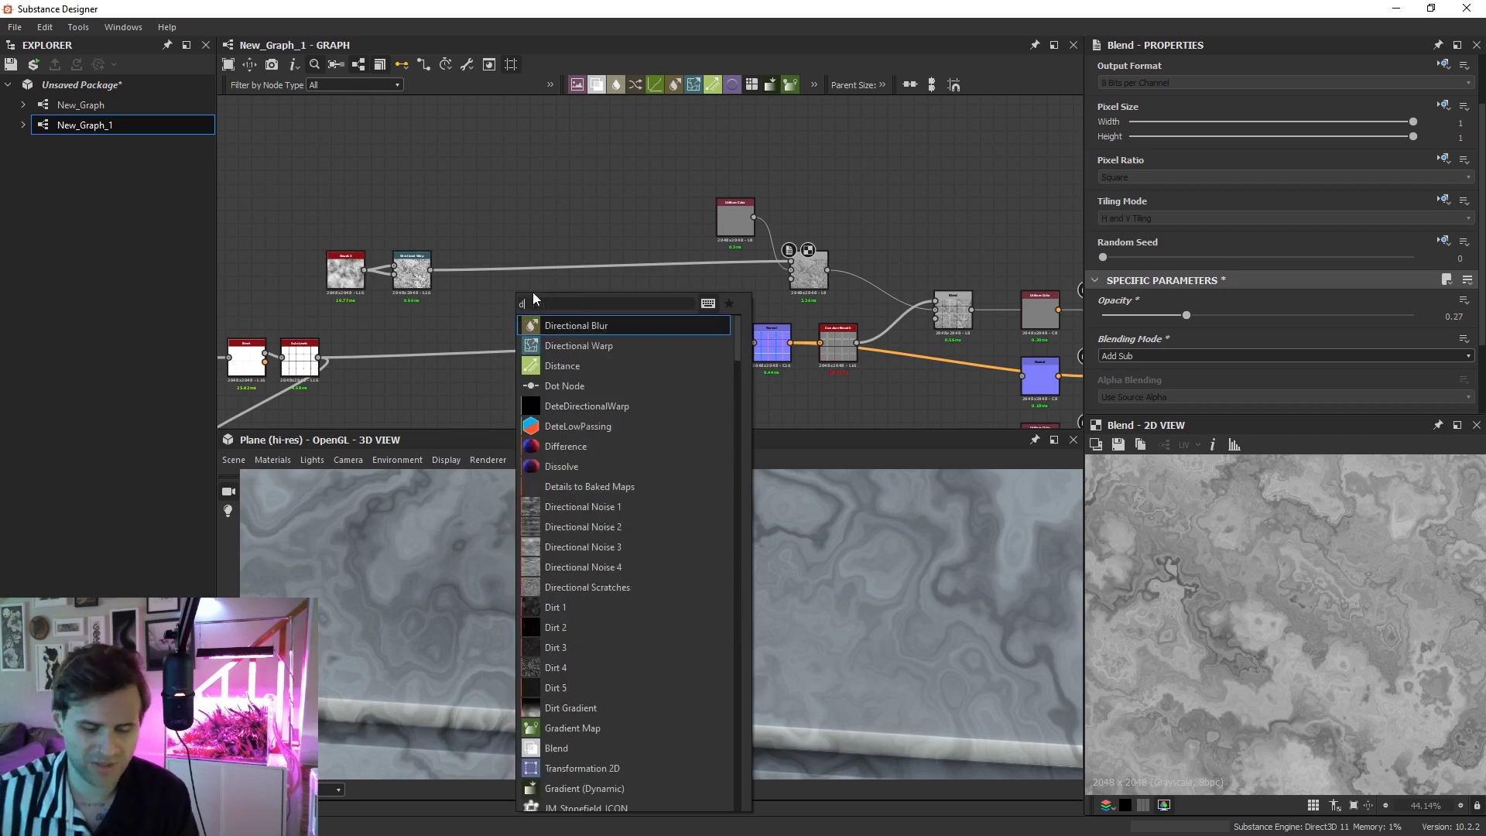
text(ire)
click(606, 356)
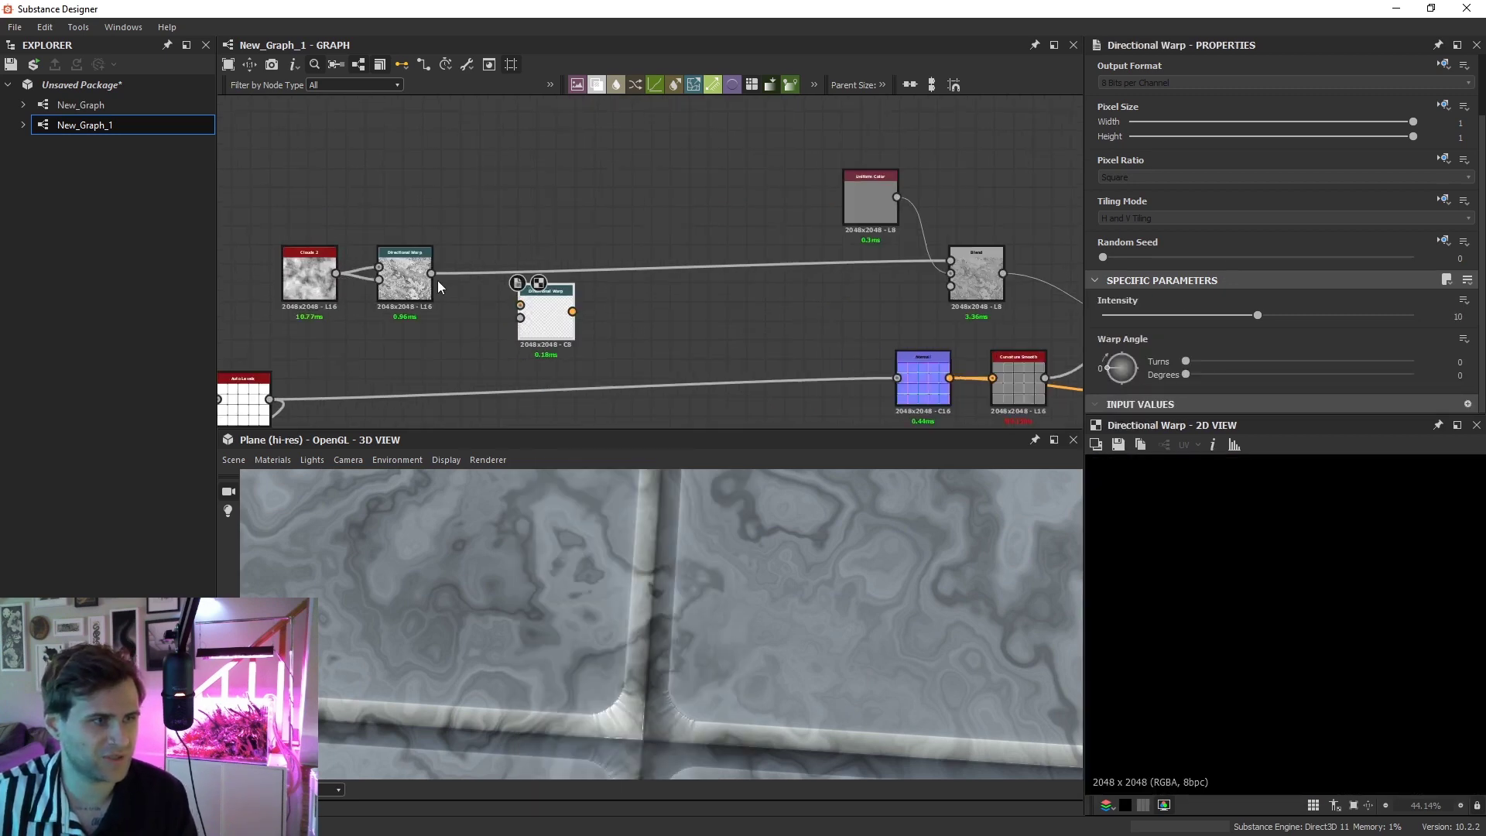
drag(432, 273, 637, 266)
scroll(564, 332, down, 5)
scroll(642, 338, up, 3)
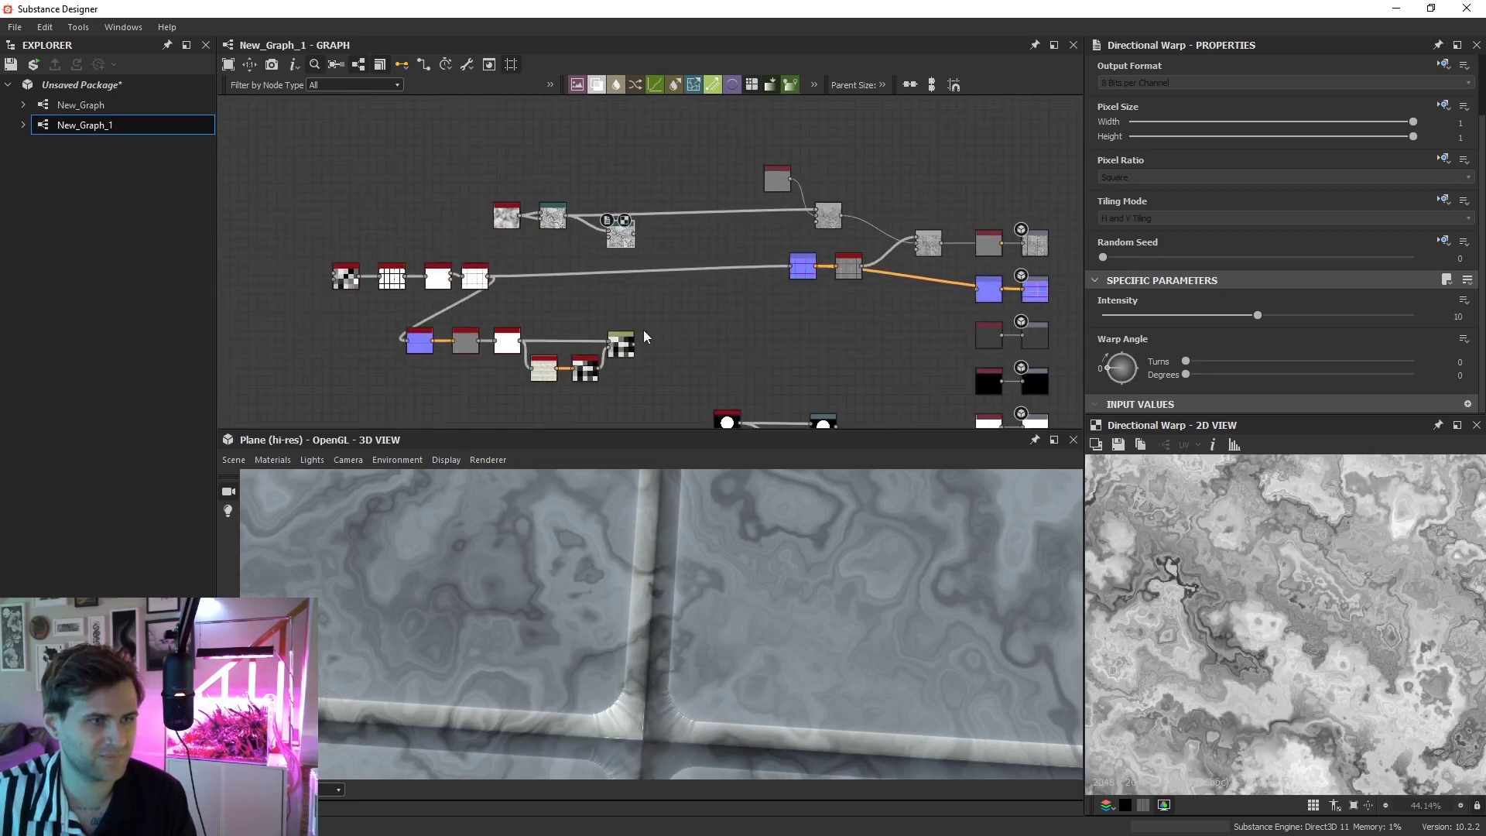
drag(617, 215, 617, 210)
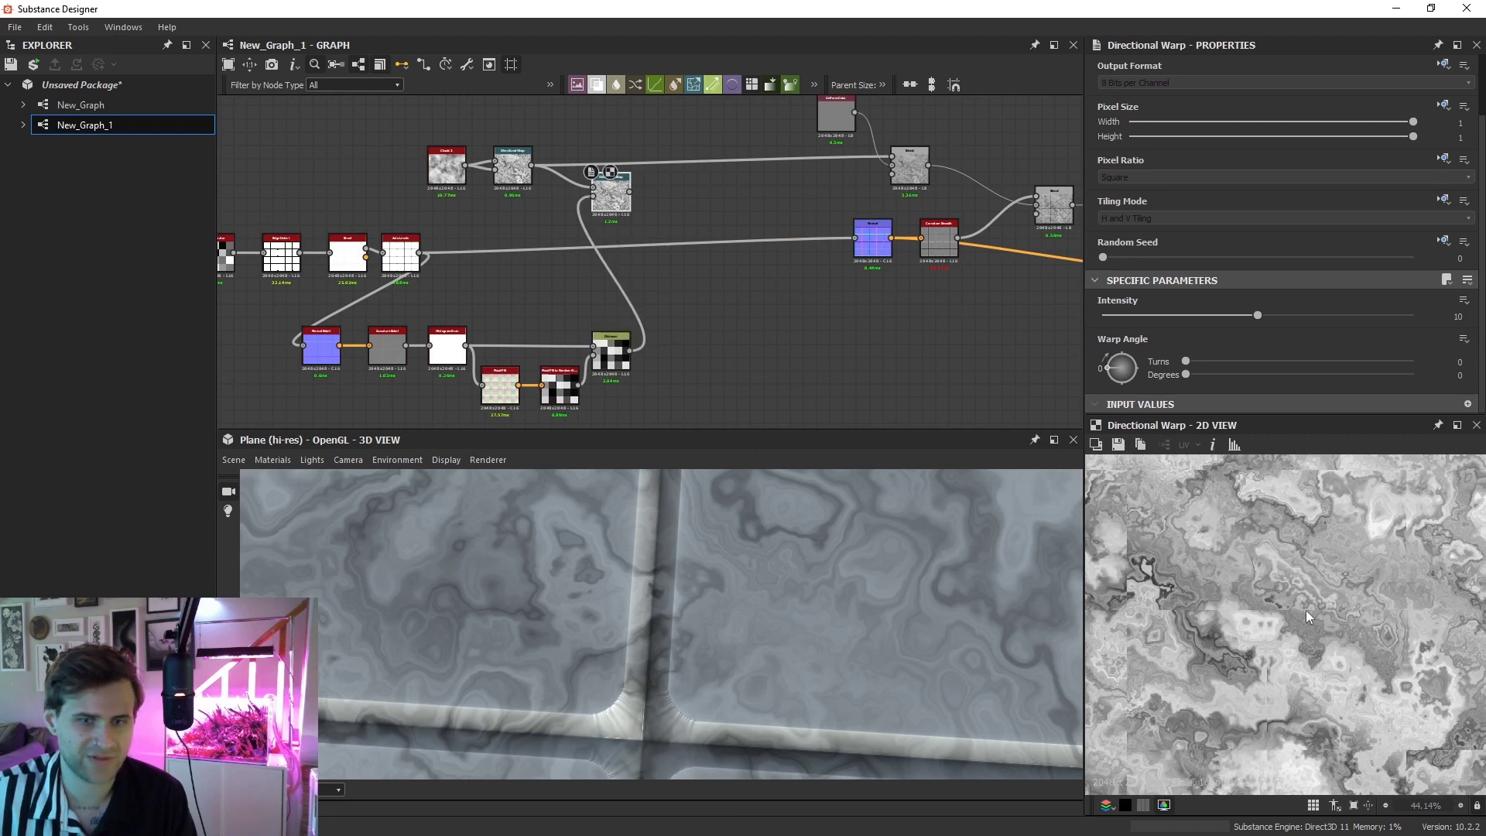
Set the second Directional Warp's Warp Angle to 42 degrees, trying Intensity 300 before lowering it to 0
scroll(1271, 491, up, 1)
key(Tab)
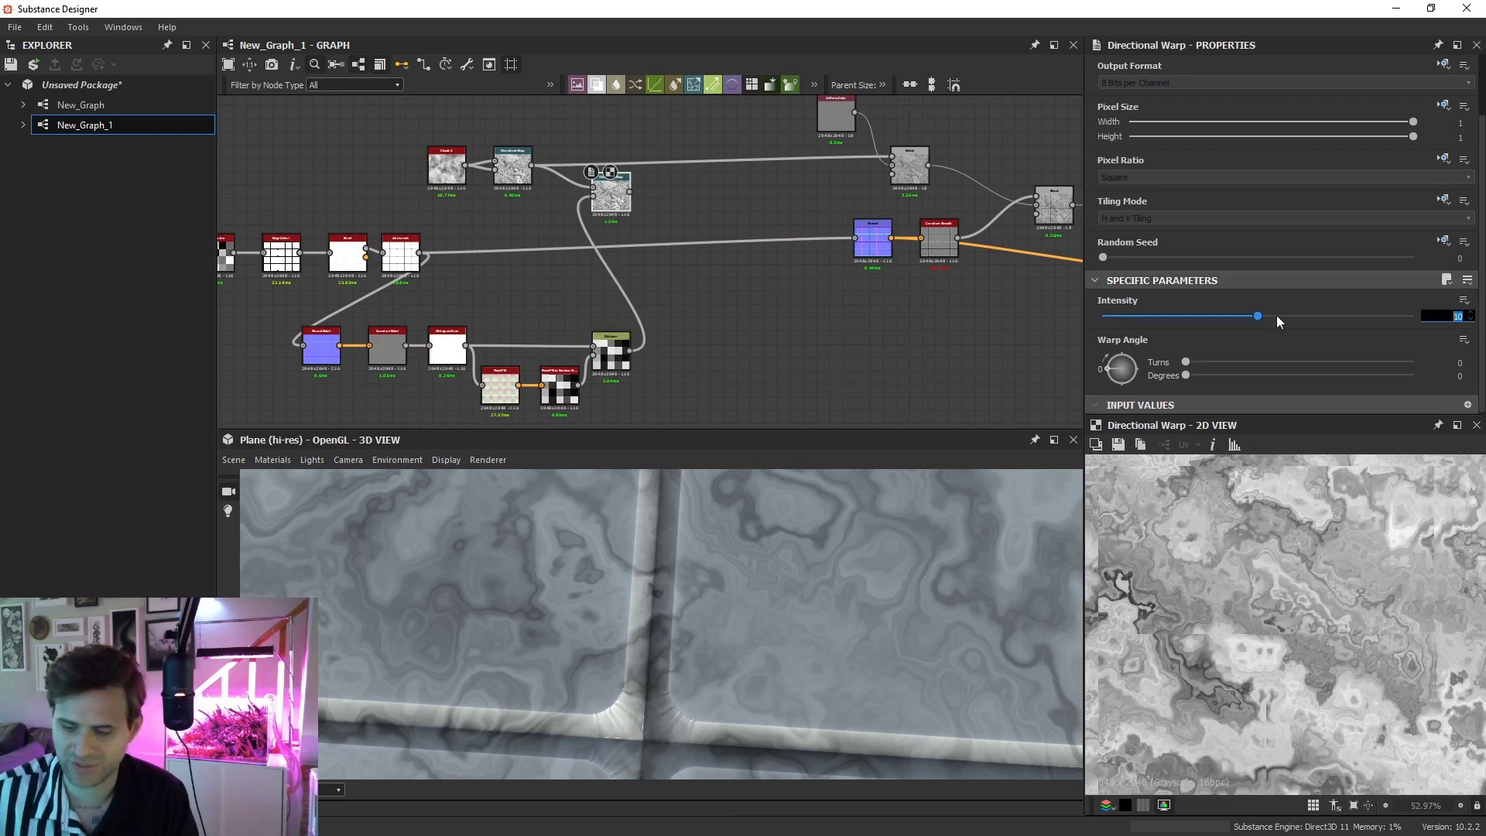
text(300)
key(Return)
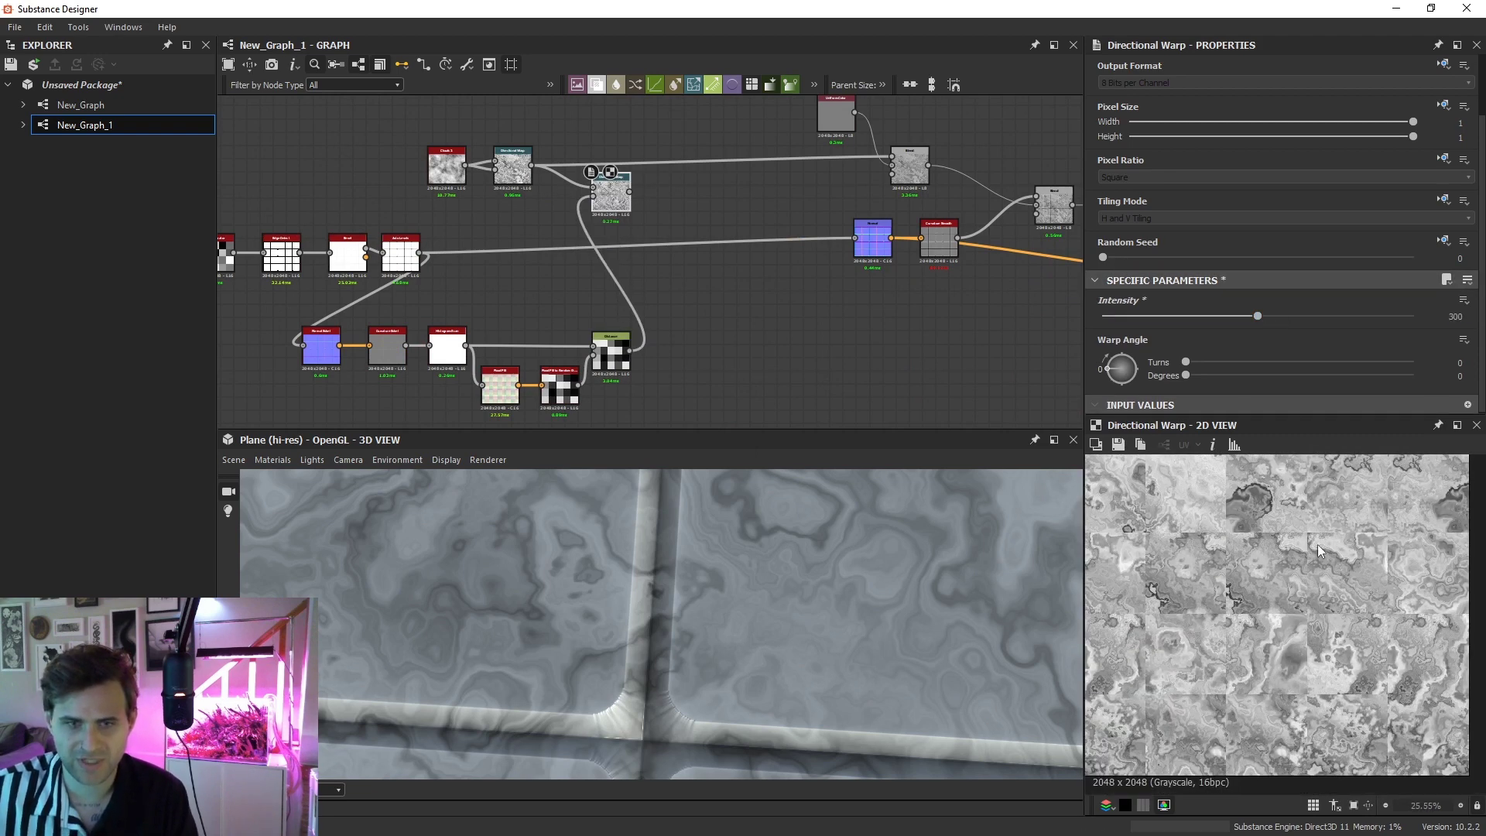
drag(1136, 366, 1110, 359)
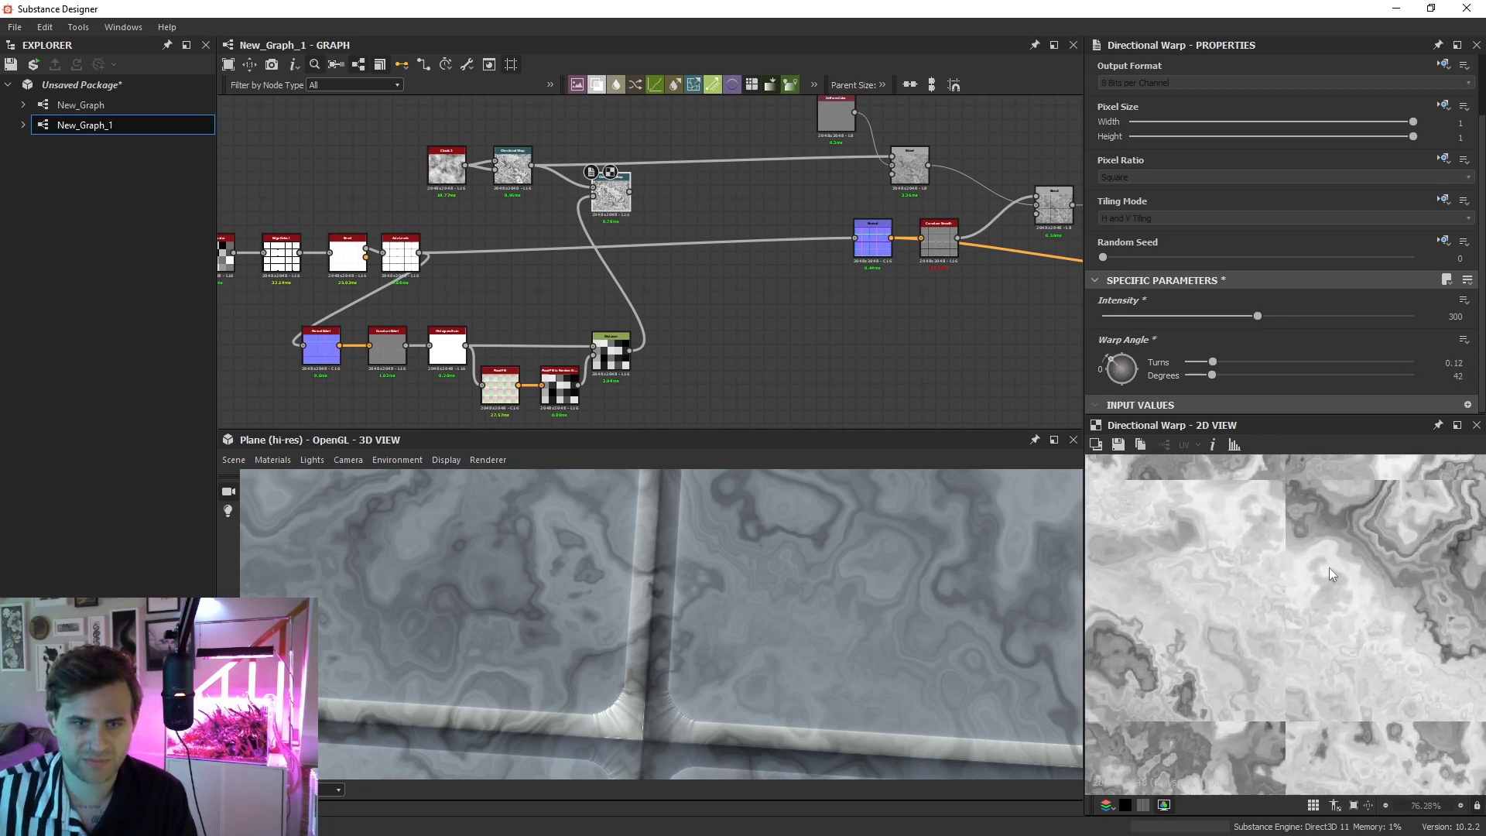
scroll(1330, 568, up, 2)
scroll(1301, 508, up, 3)
drag(1257, 315, 1021, 317)
Add a Blend node with the Distance output as foreground and the second Directional Warp as background
scroll(717, 288, up, 1)
drag(718, 288, 894, 295)
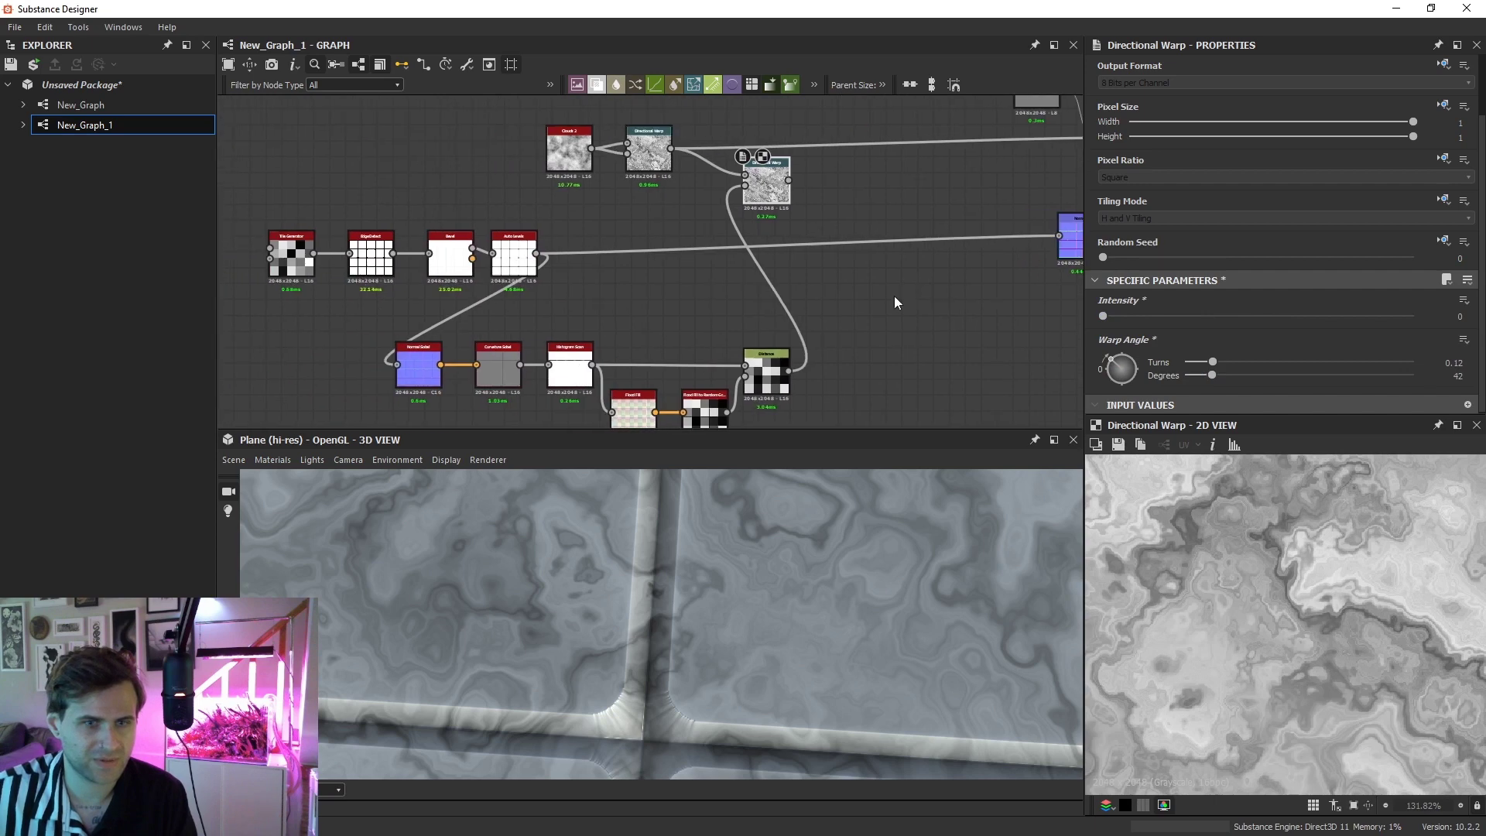
key(space)
click(911, 332)
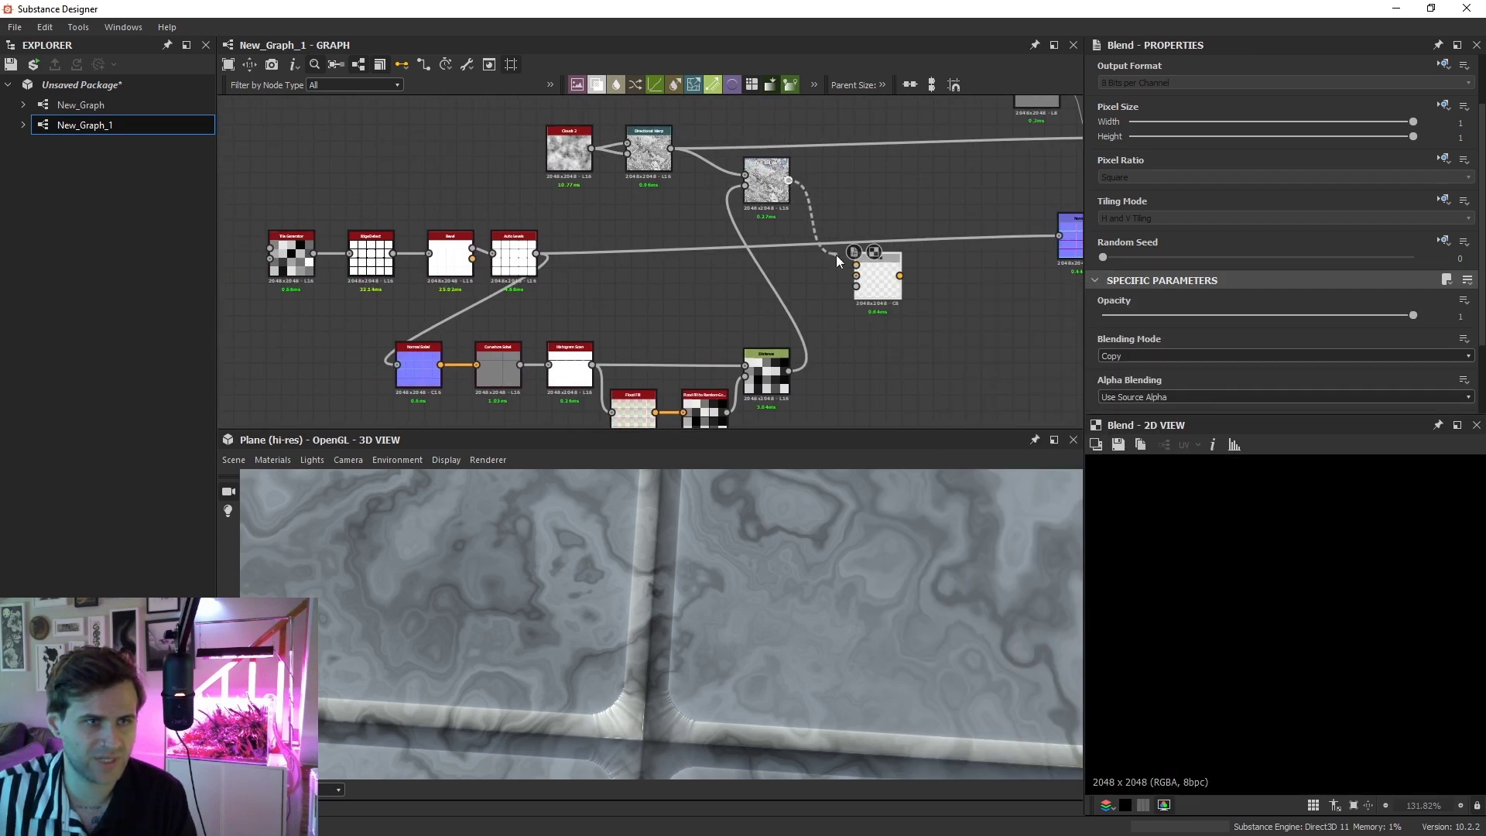
drag(868, 278, 931, 309)
click(781, 390)
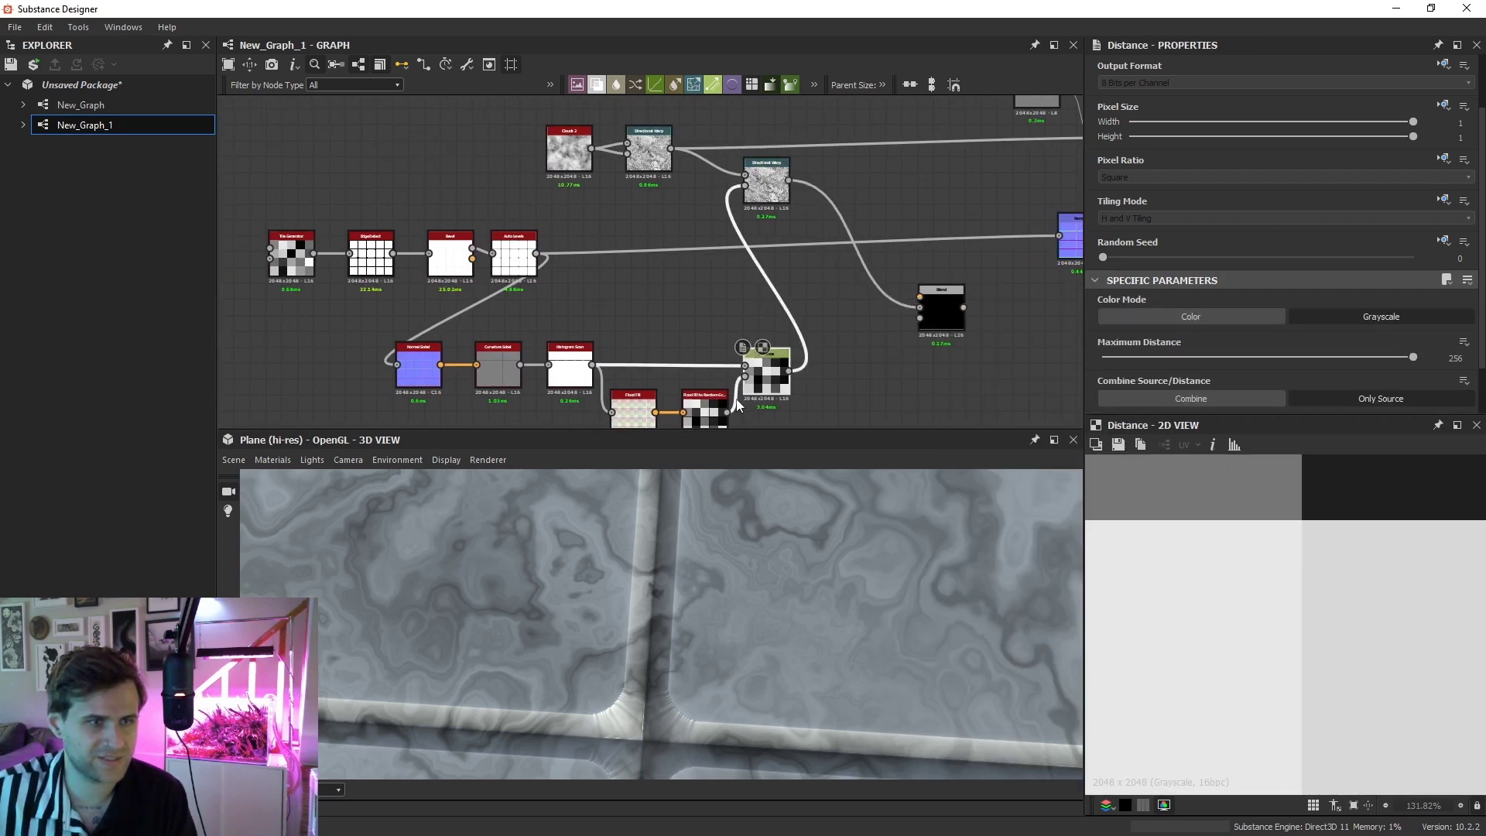
click(945, 276)
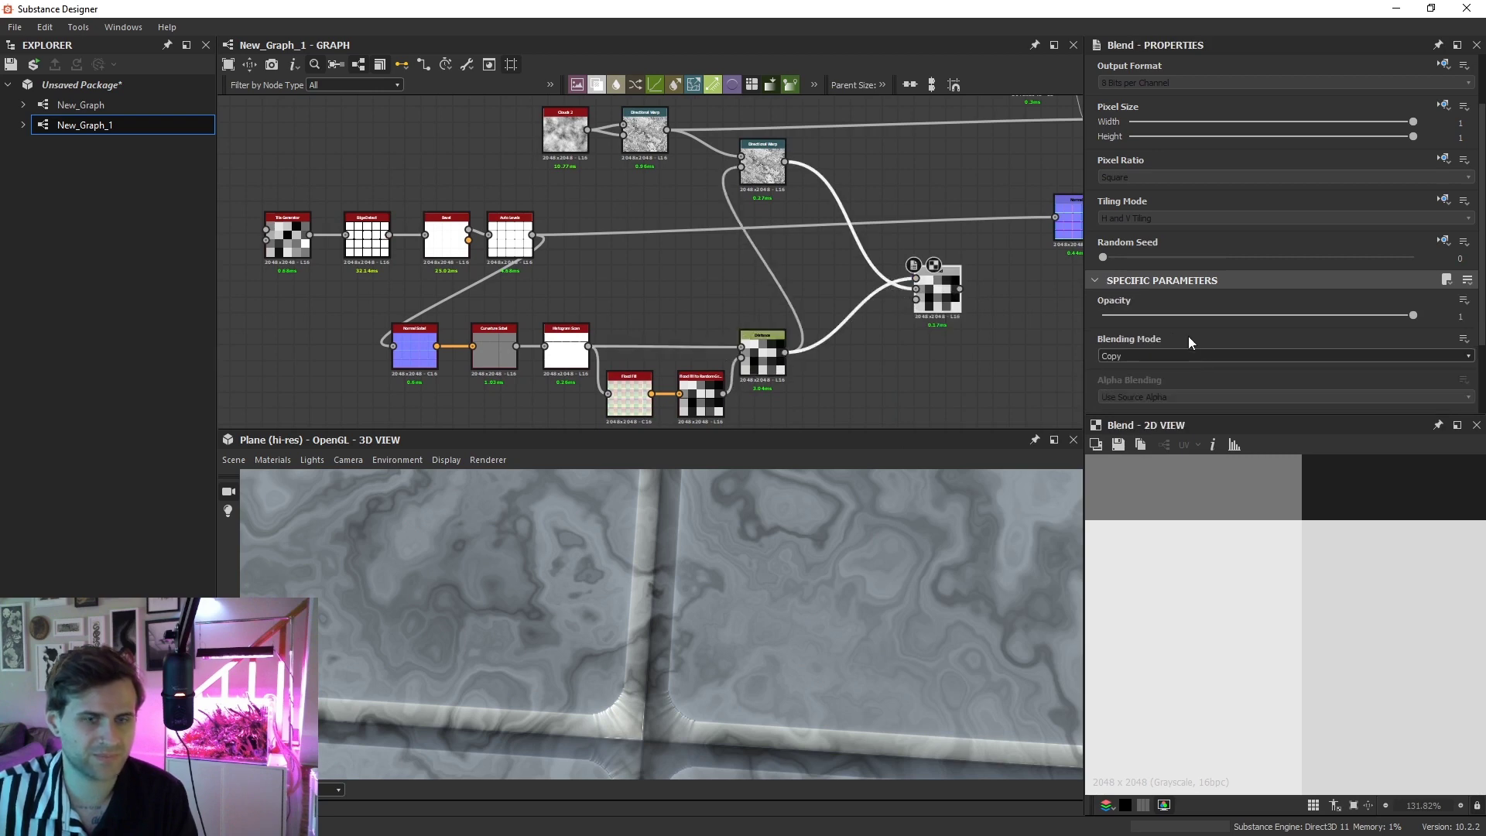
Try Add Sub at 0.4 opacity and Overlay at opacity 1 on the Blend of the tile mask and warped noise
click(1181, 355)
click(1145, 413)
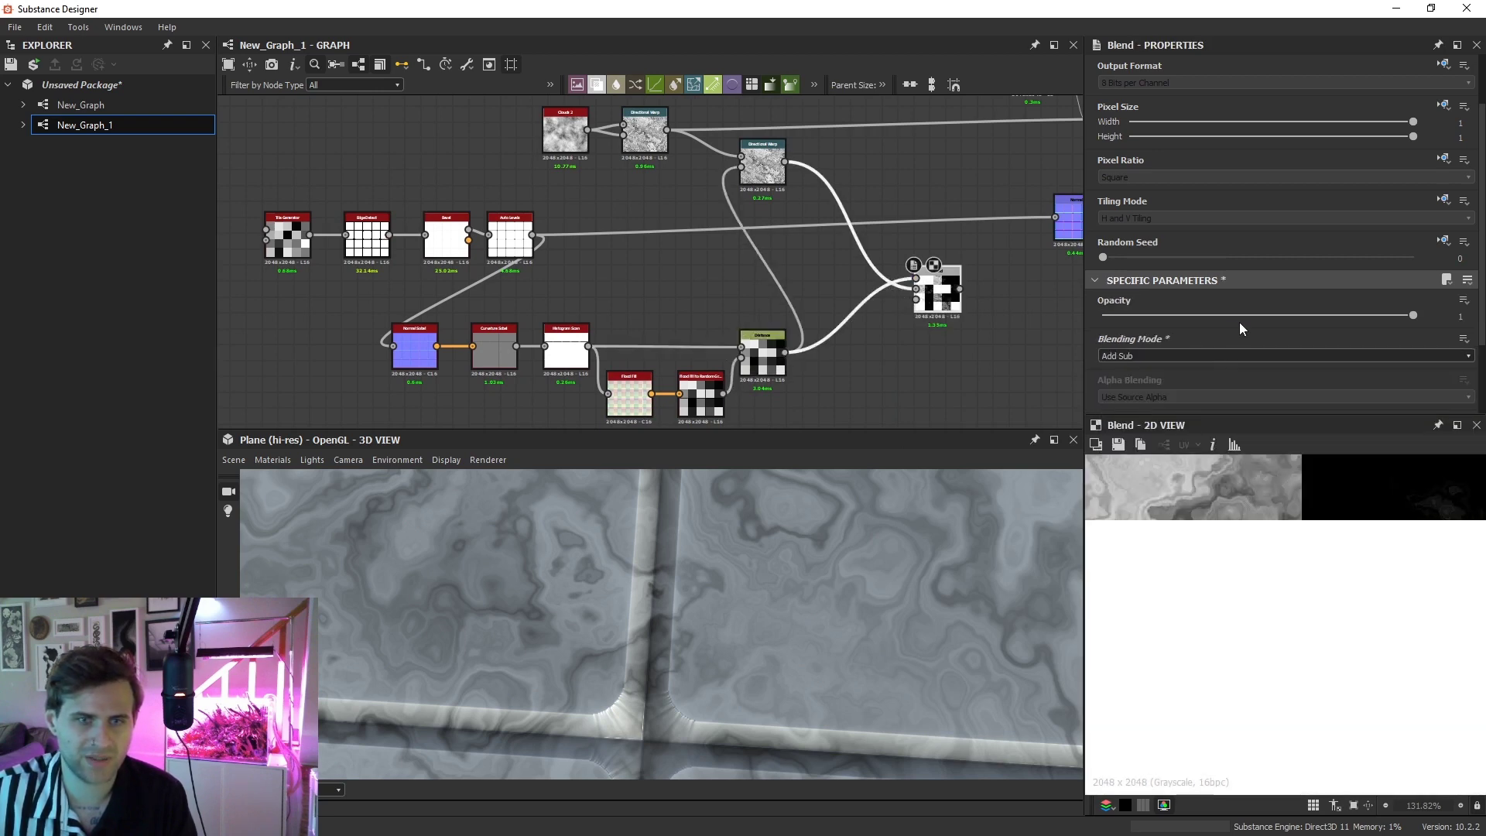
mouse_move(1238, 322)
mouse_down()
mouse_move(1120, 318)
mouse_move(1227, 319)
mouse_up()
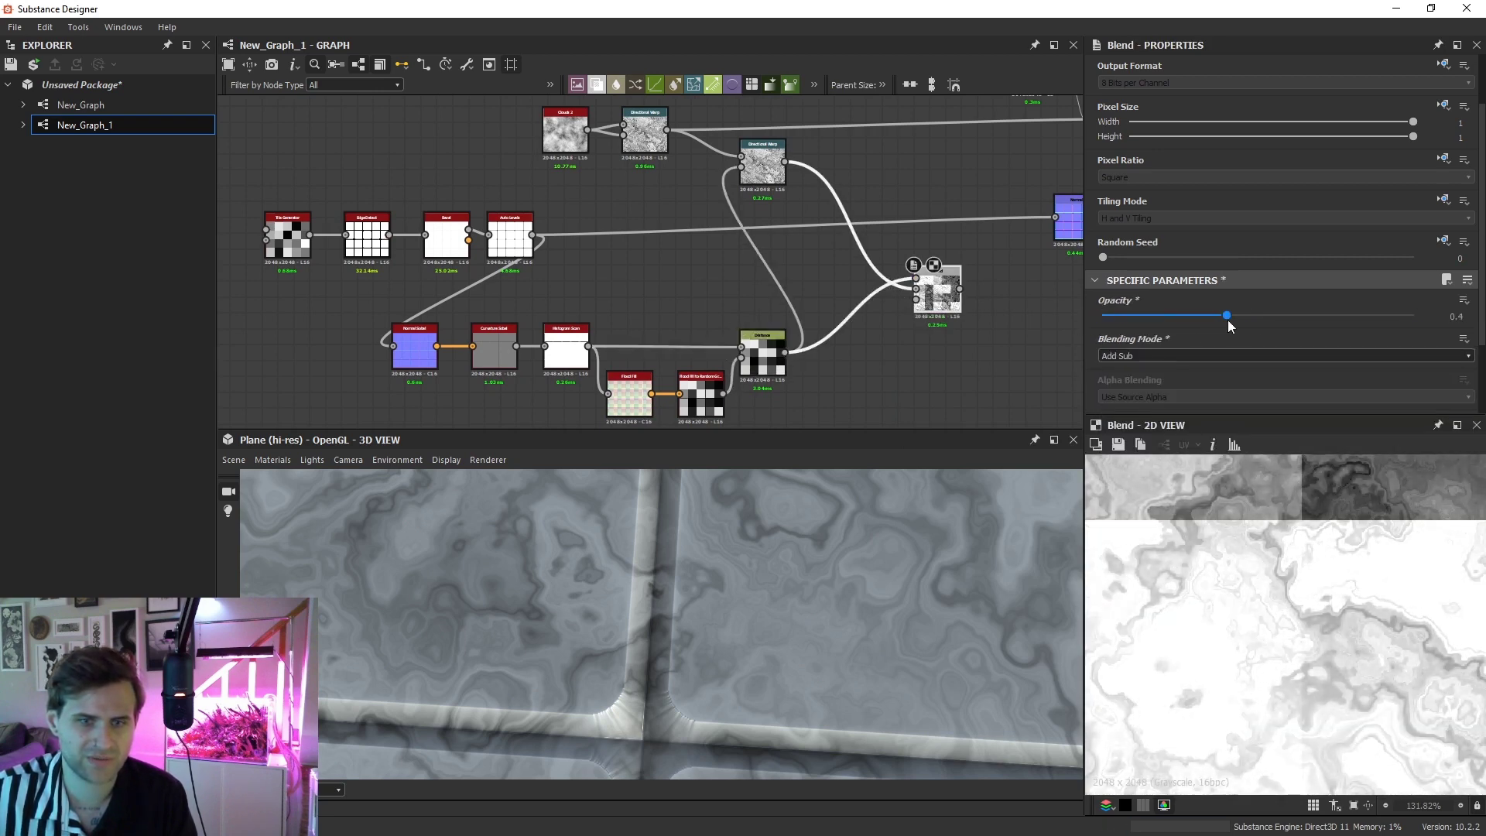
click(1181, 353)
click(1117, 459)
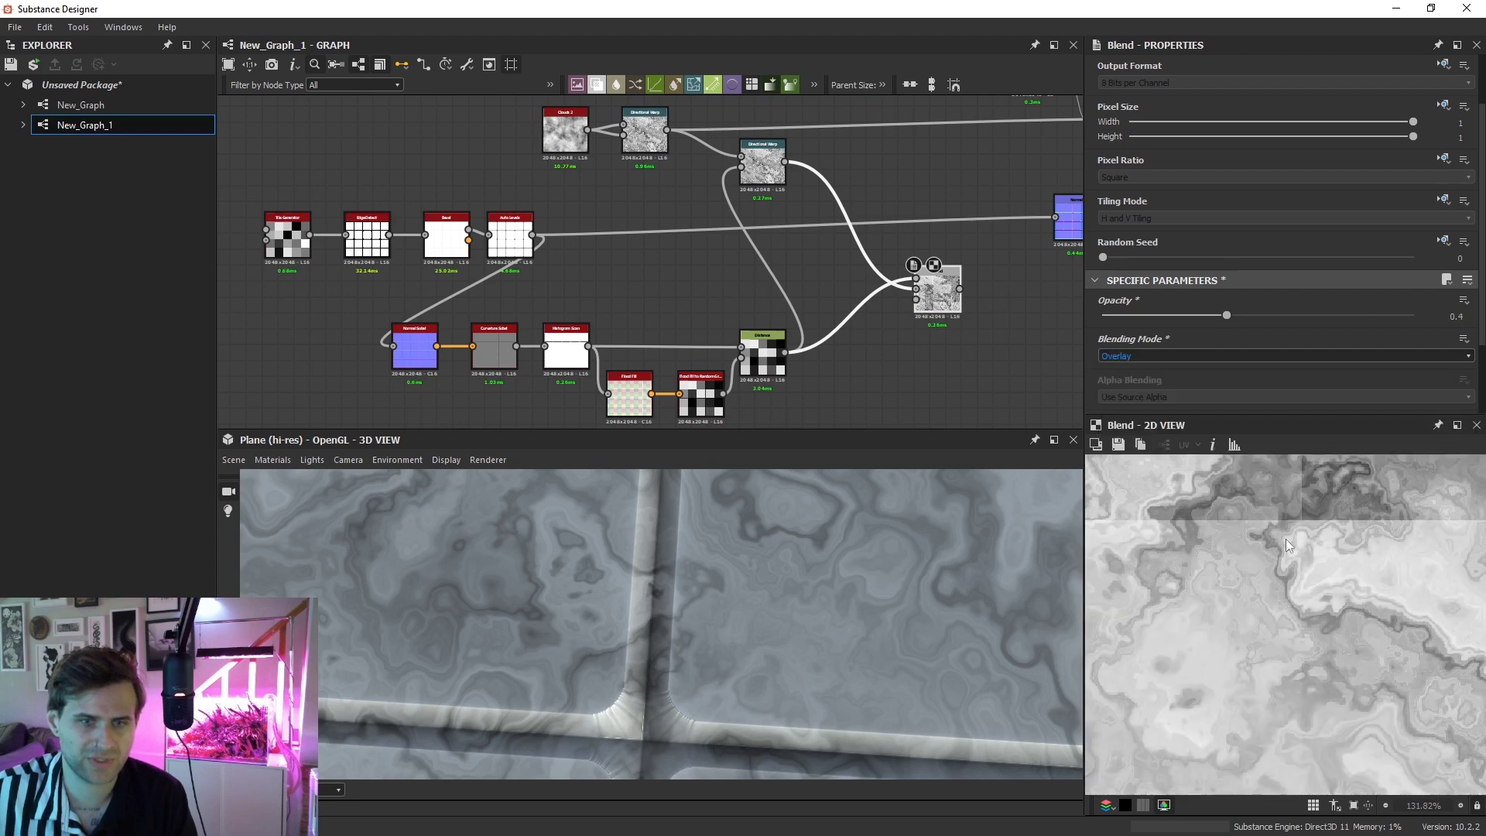
drag(1353, 321, 1436, 322)
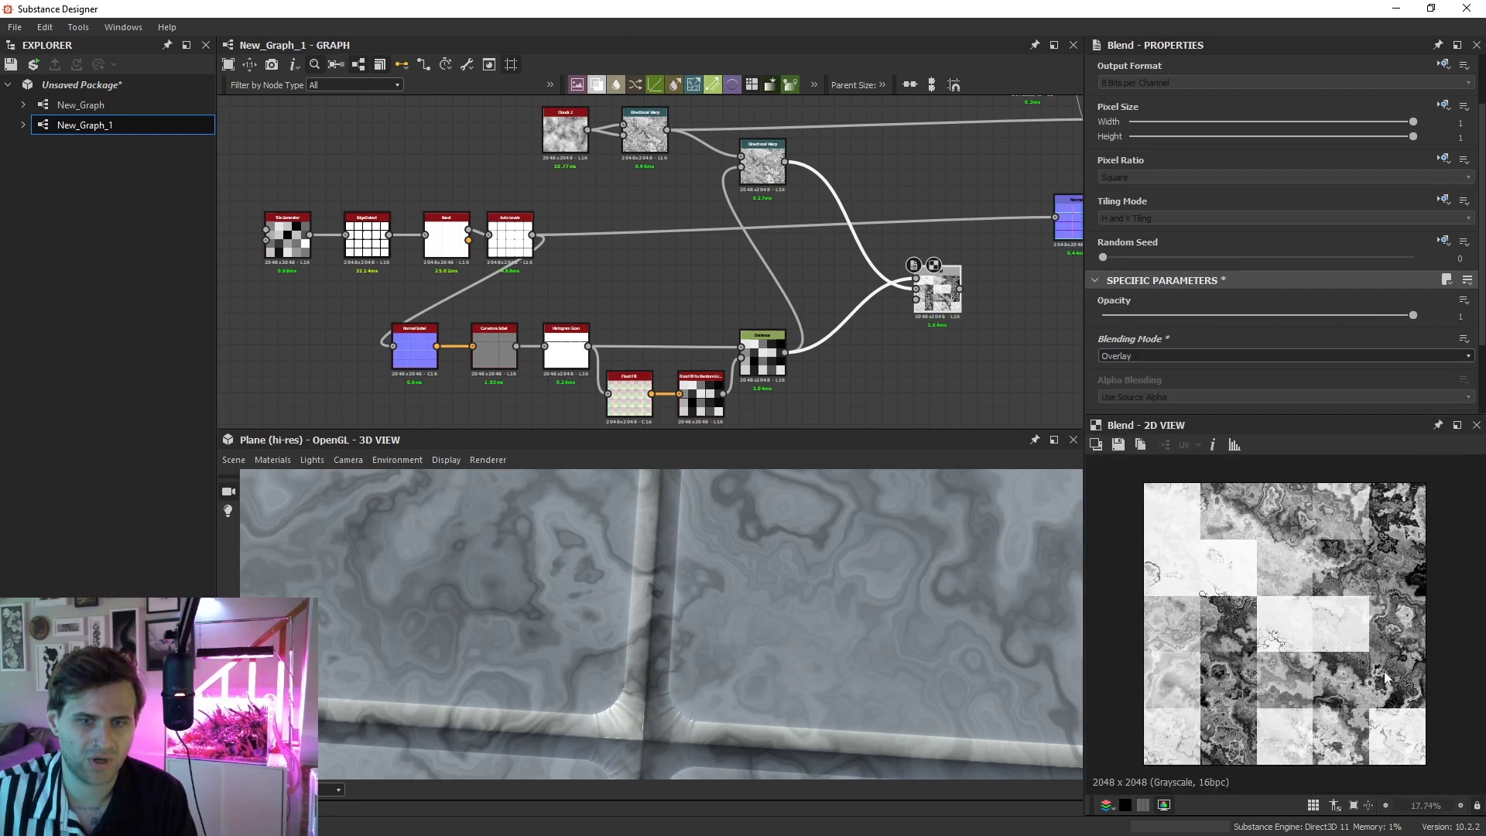
Set the tile mask Blend to Multiply with an opacity of 0.74 and inspect the pattern
click(1155, 355)
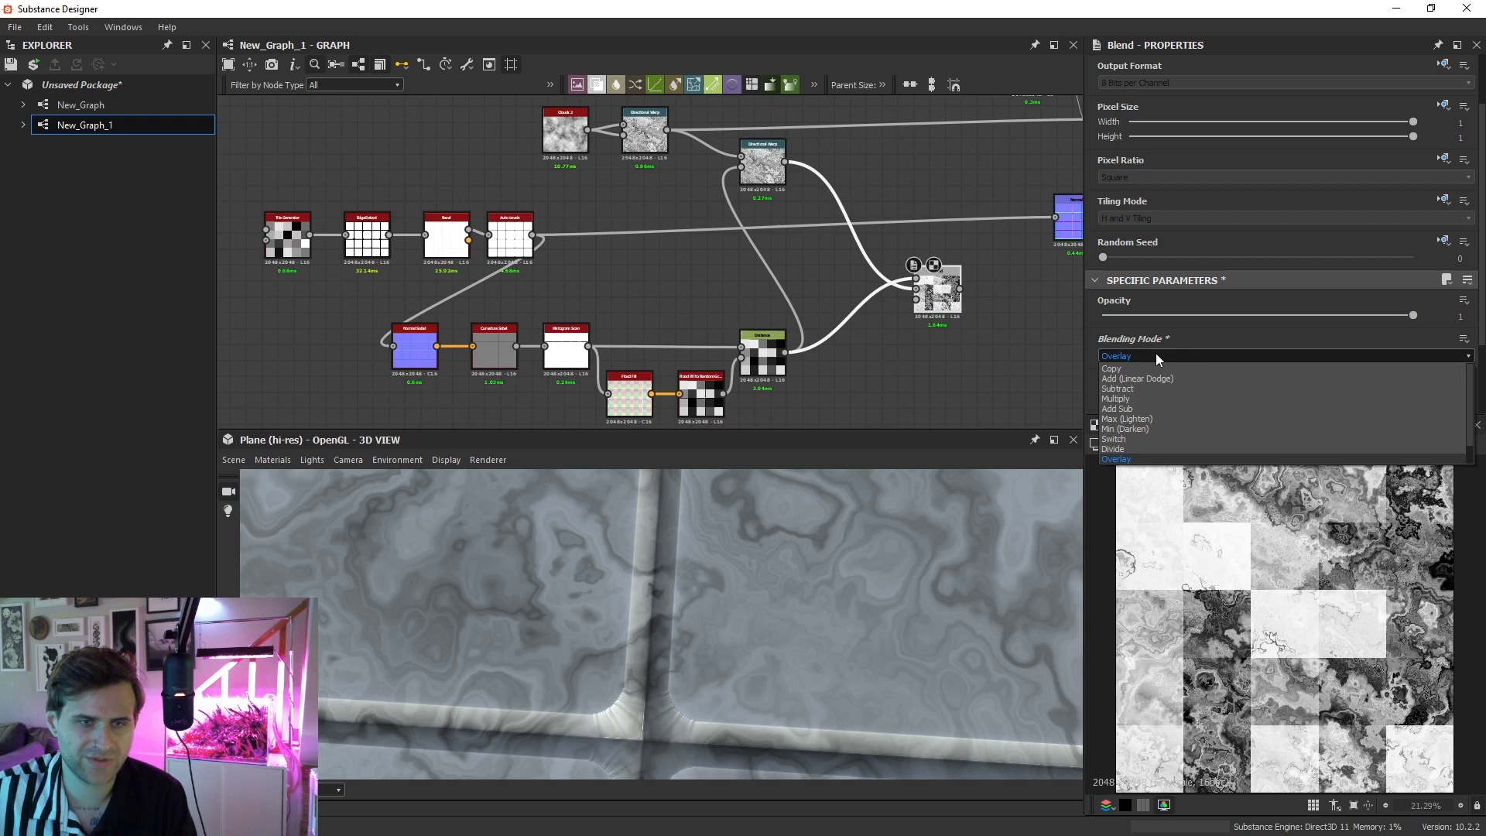
click(1144, 402)
drag(1415, 321, 1335, 314)
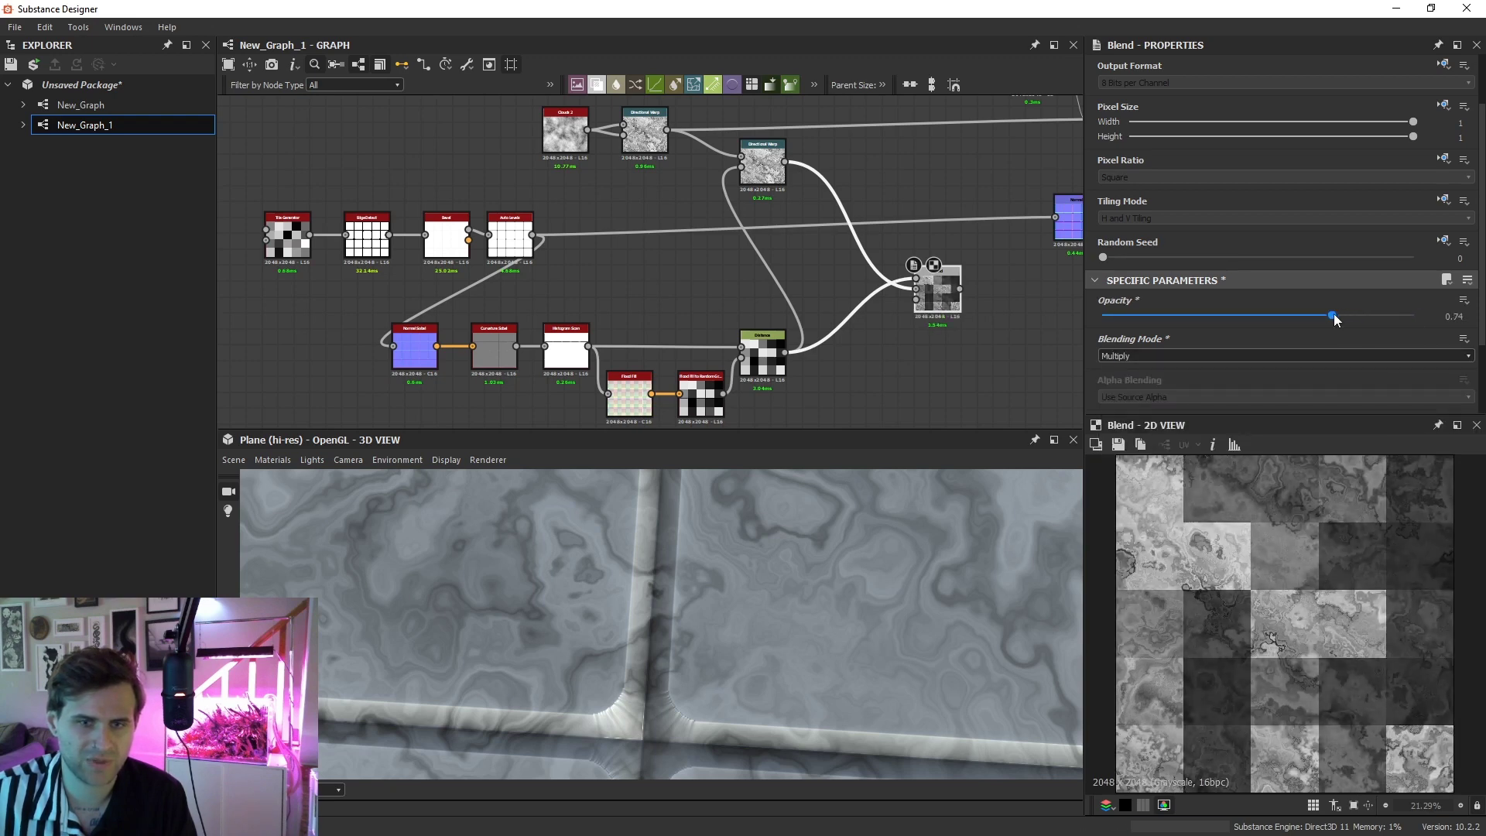
scroll(1423, 554, up, 2)
scroll(942, 269, up, 1)
Show the Multiply Blend's output in the 2D view while opening the second Directional Warp's parameters for editing
click(745, 143)
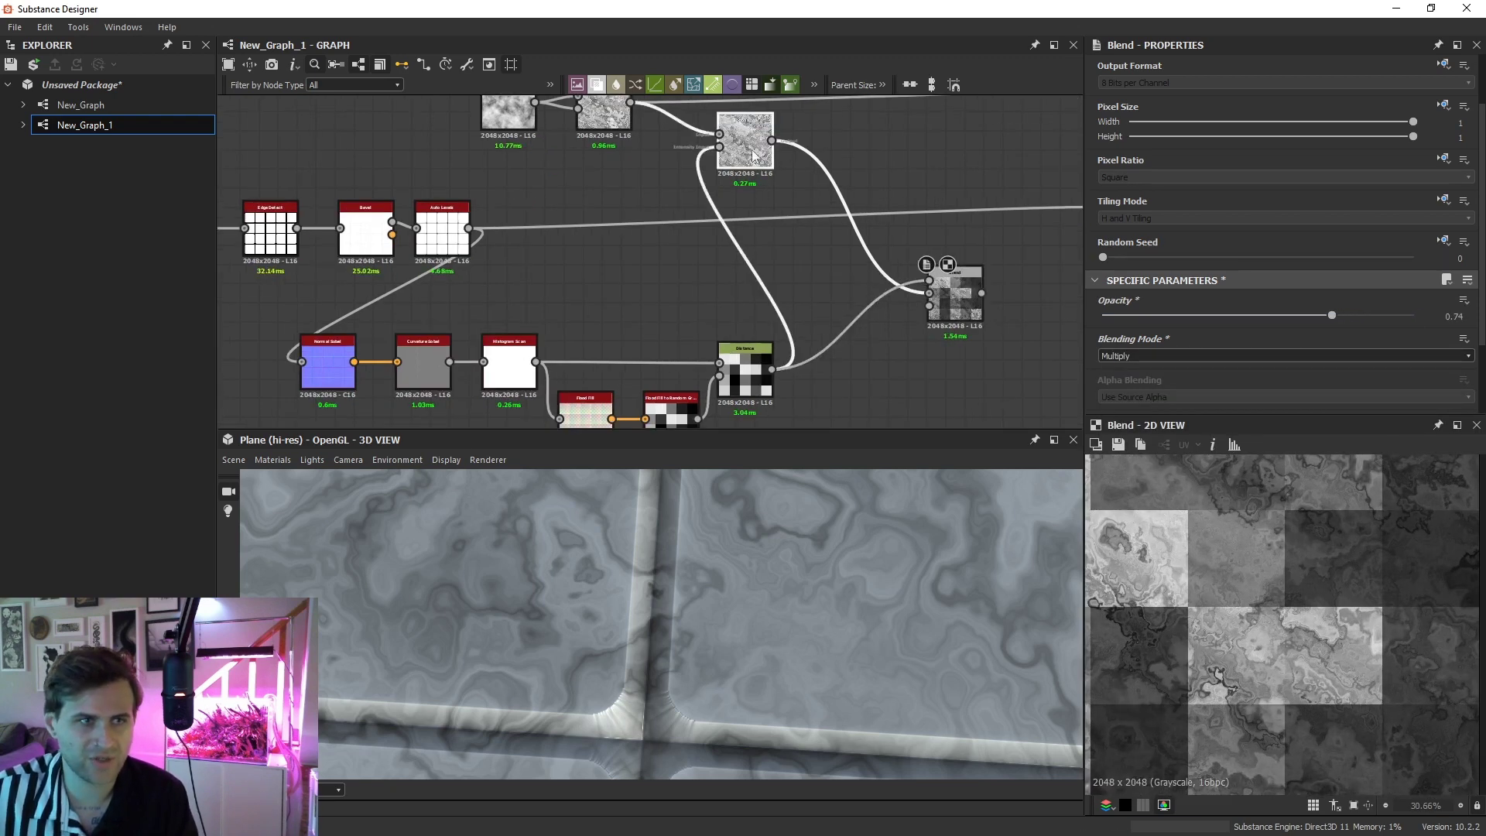
drag(1112, 317, 990, 314)
drag(791, 173, 788, 197)
double_click(731, 175)
double_click(952, 316)
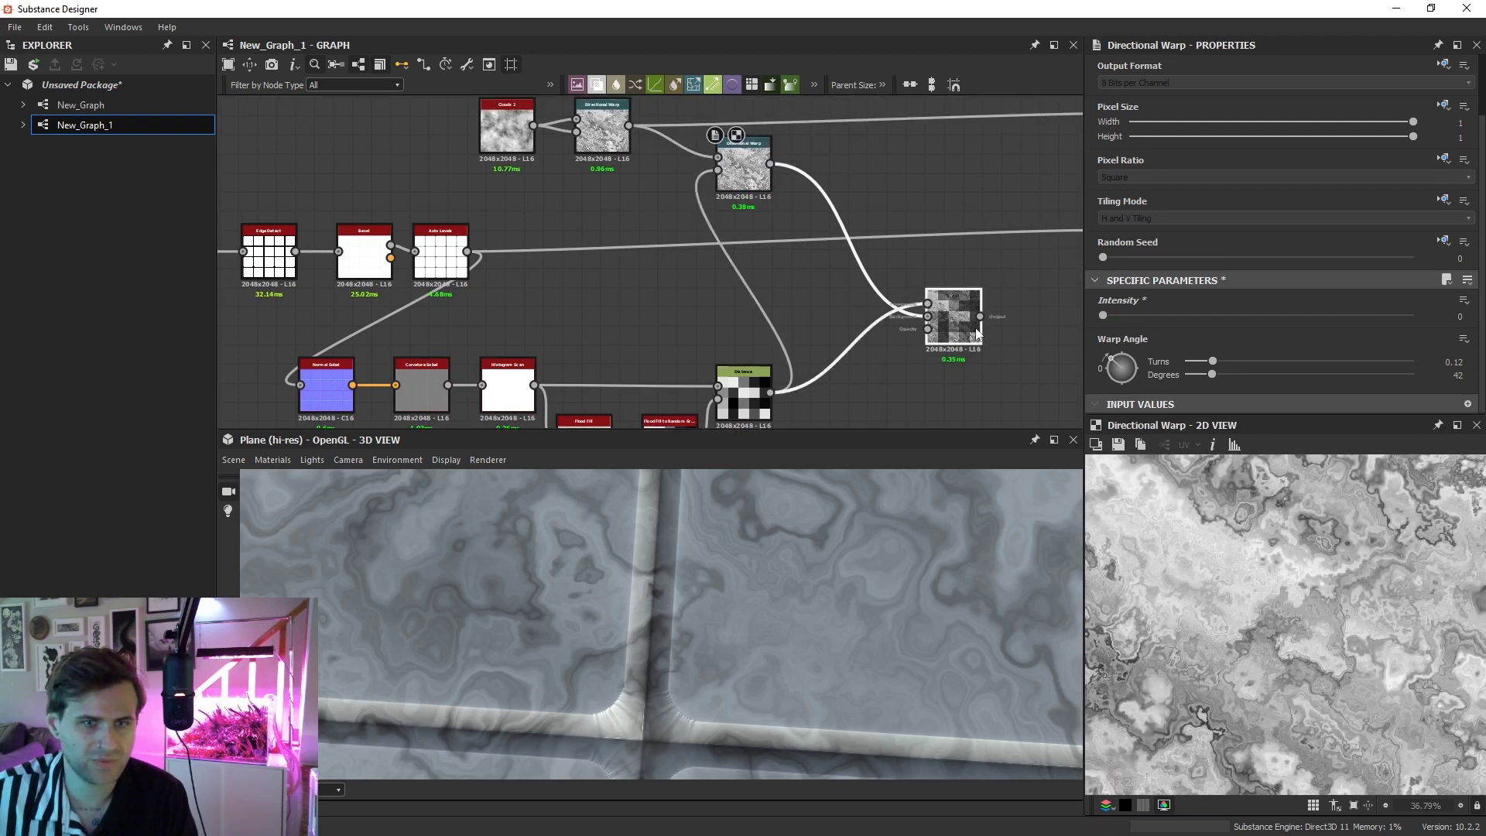
drag(893, 278, 880, 276)
click(730, 168)
click(731, 172)
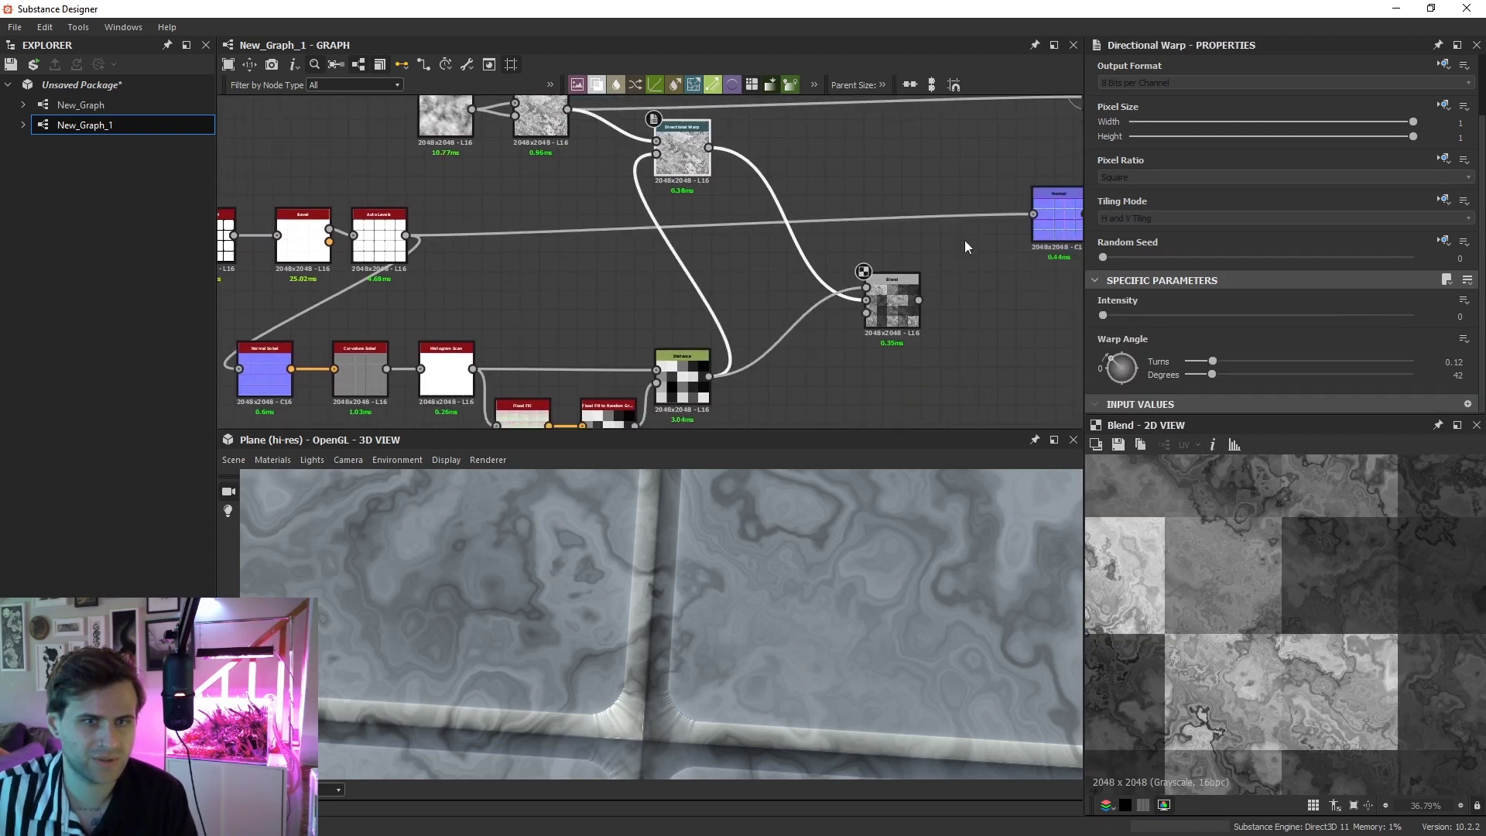
Try Intensity values from 8.96 to 300 on the second Directional Warp, settling on 292.54 while comparing the tile breaks
drag(1109, 314, 1420, 320)
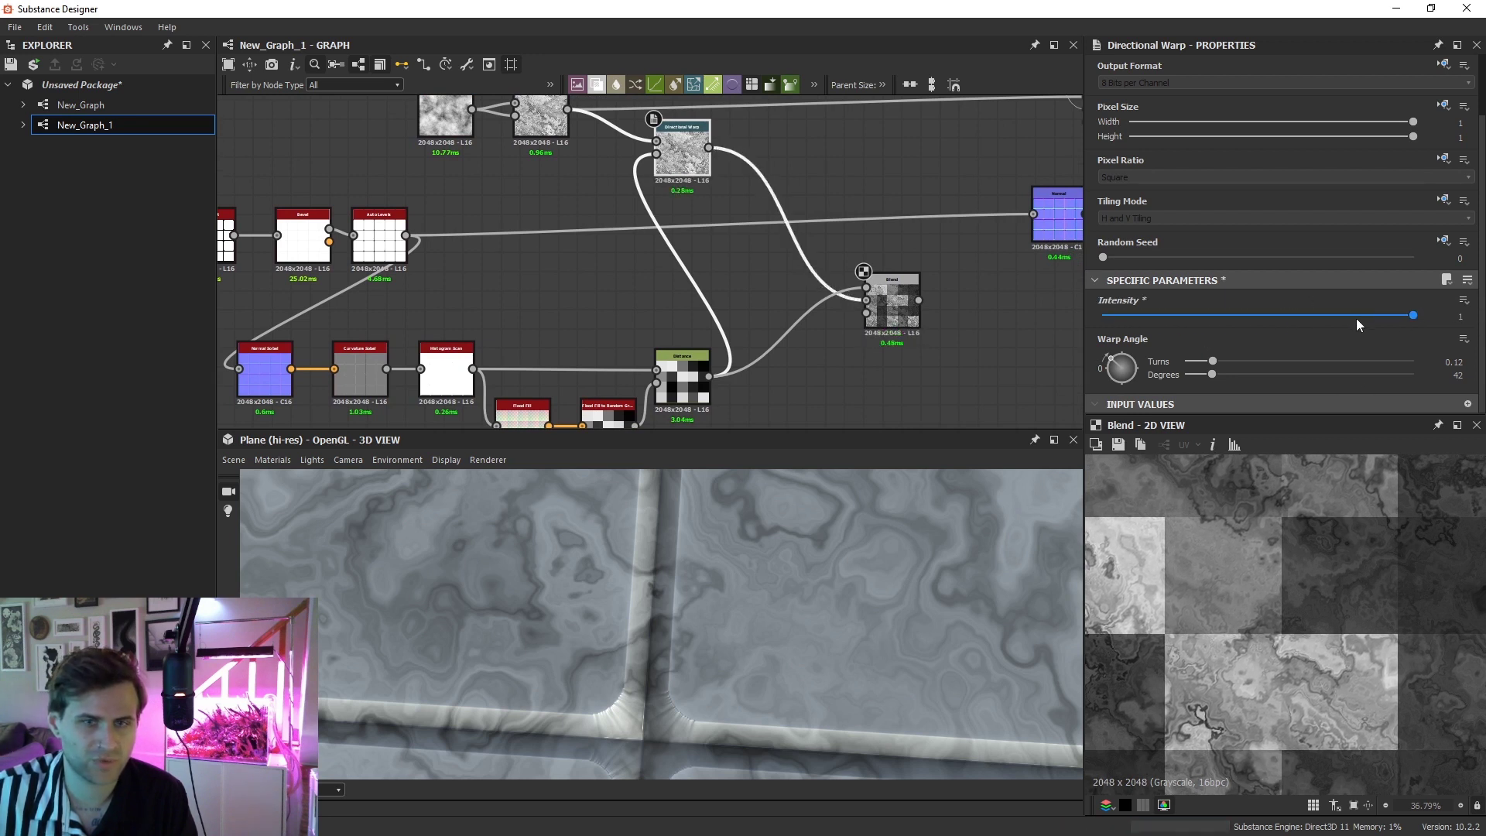
text(300)
key(Return)
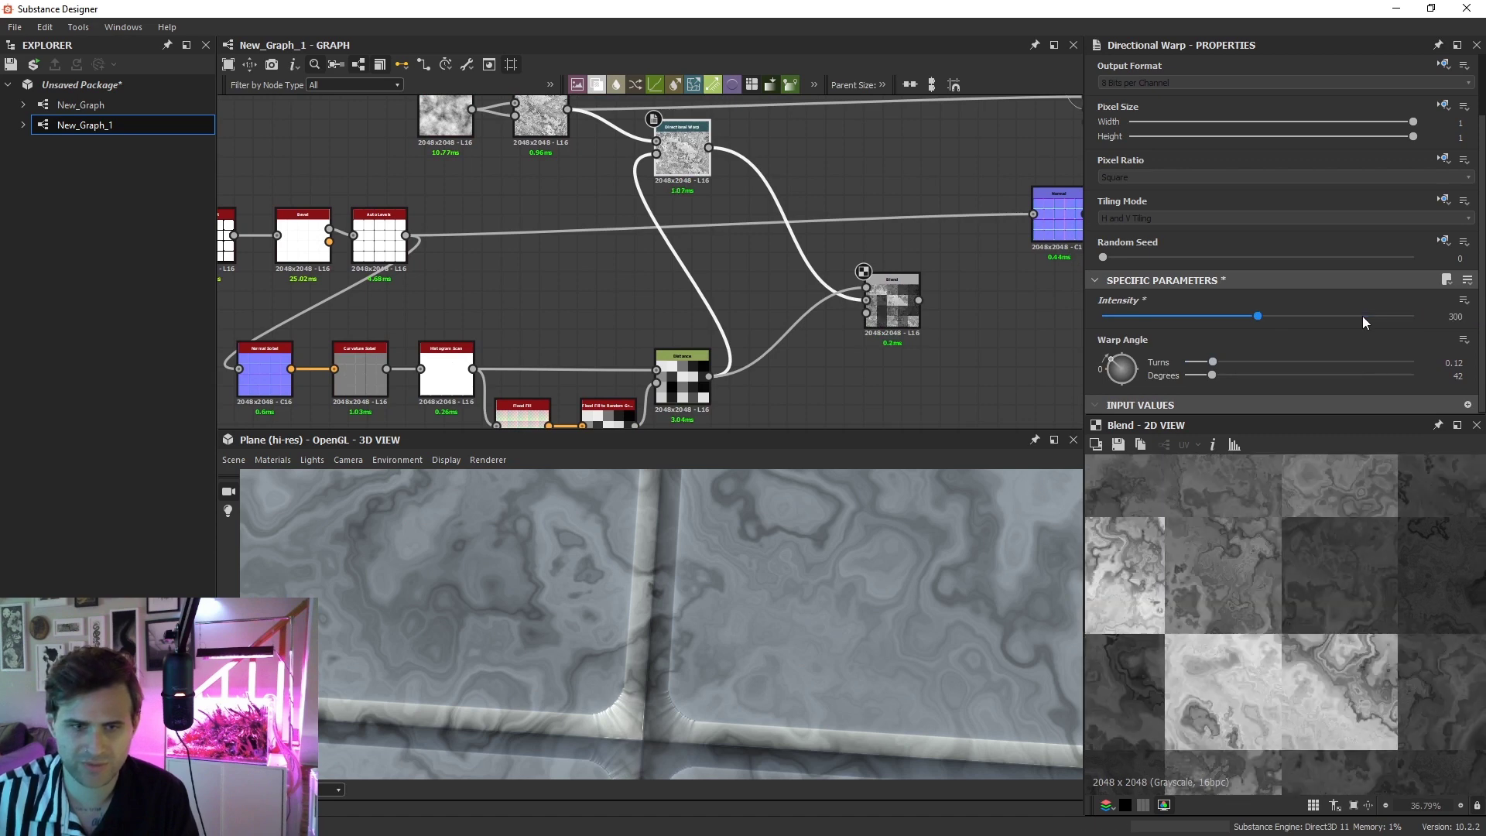
click(1251, 317)
drag(1251, 317, 1107, 317)
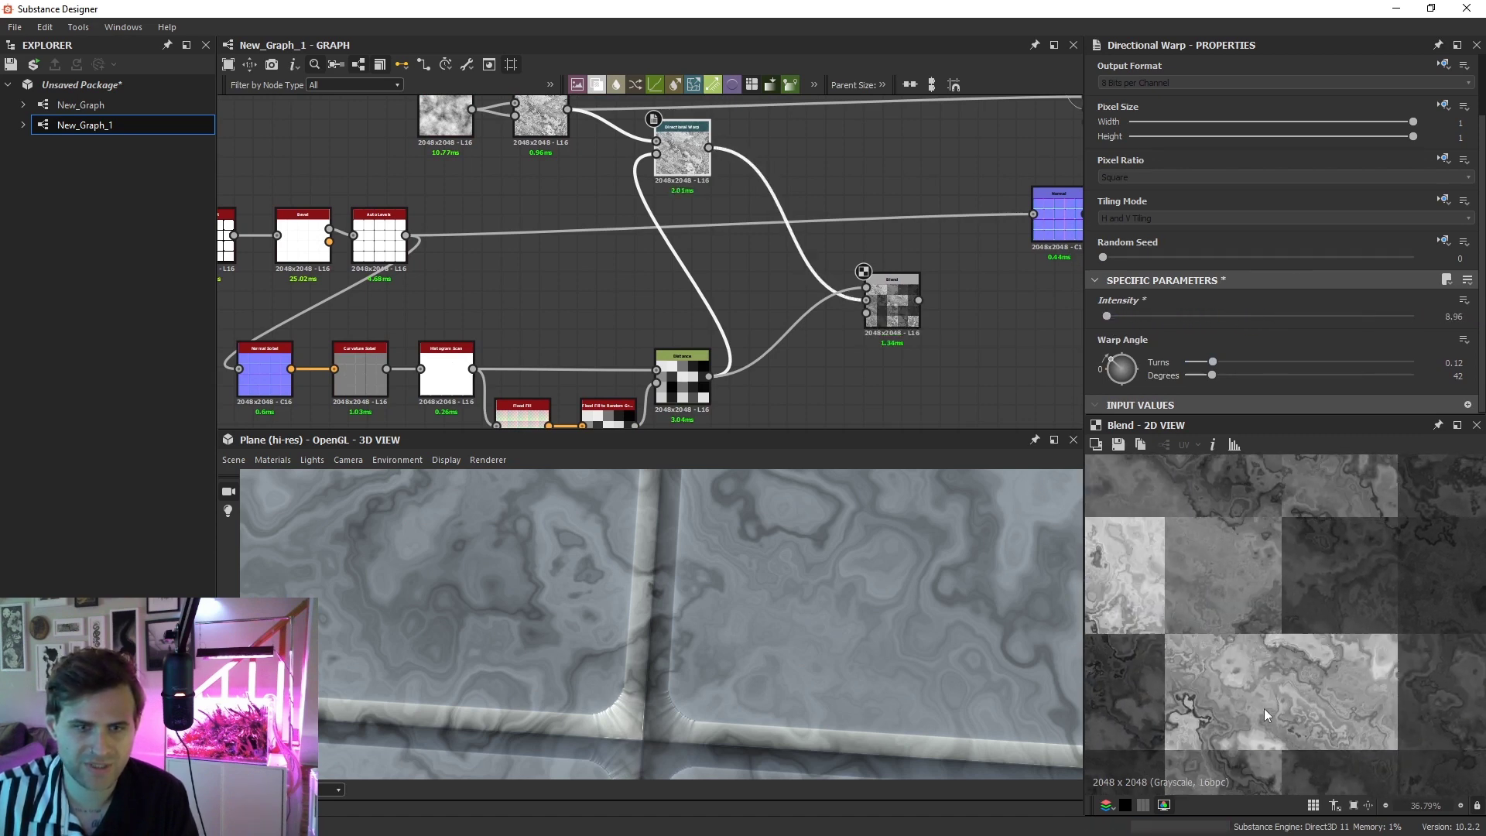
click(1122, 317)
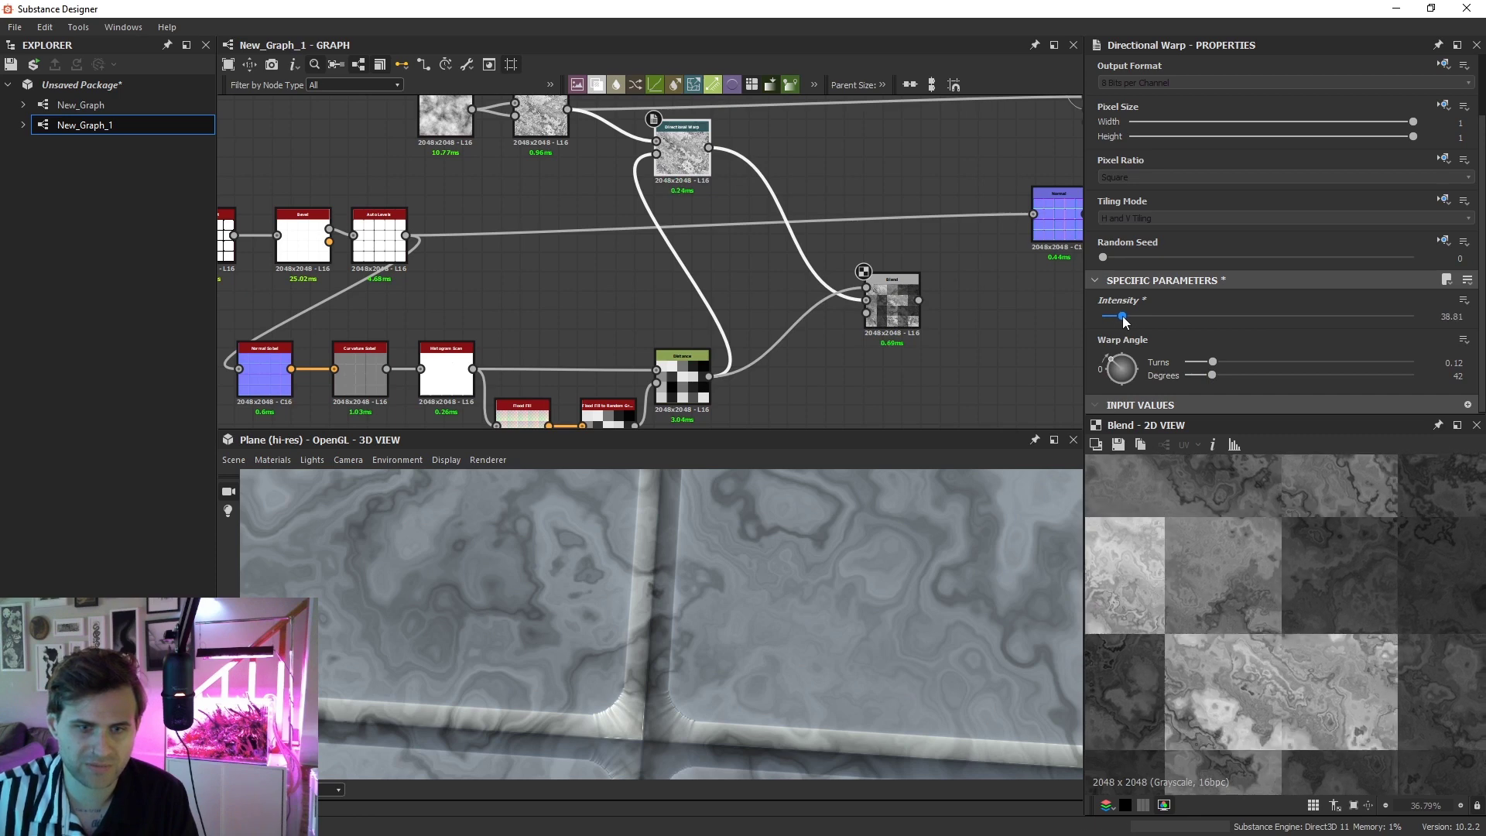
drag(1122, 317, 1212, 317)
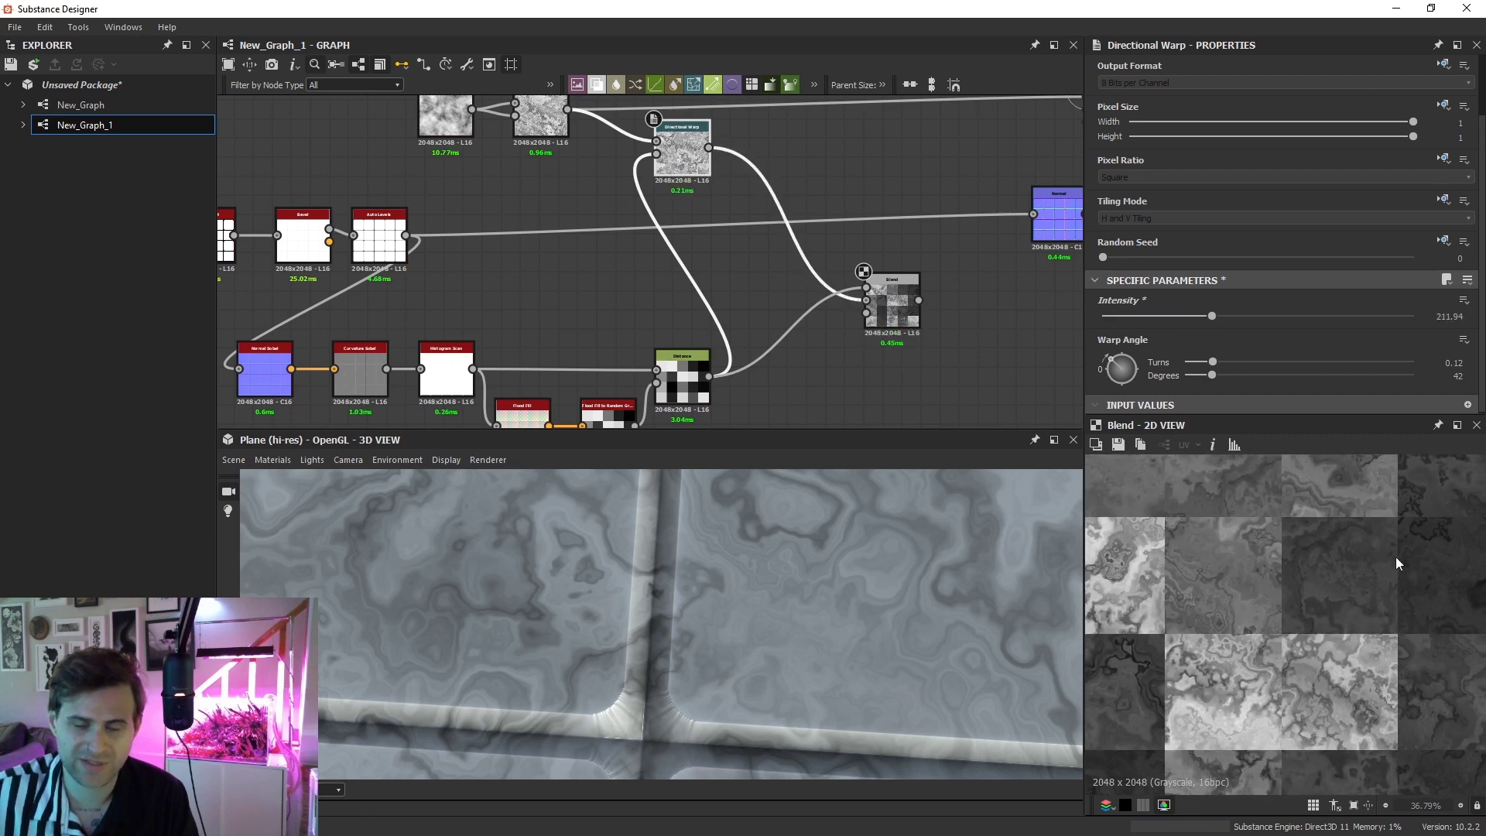
drag(1212, 317, 1254, 316)
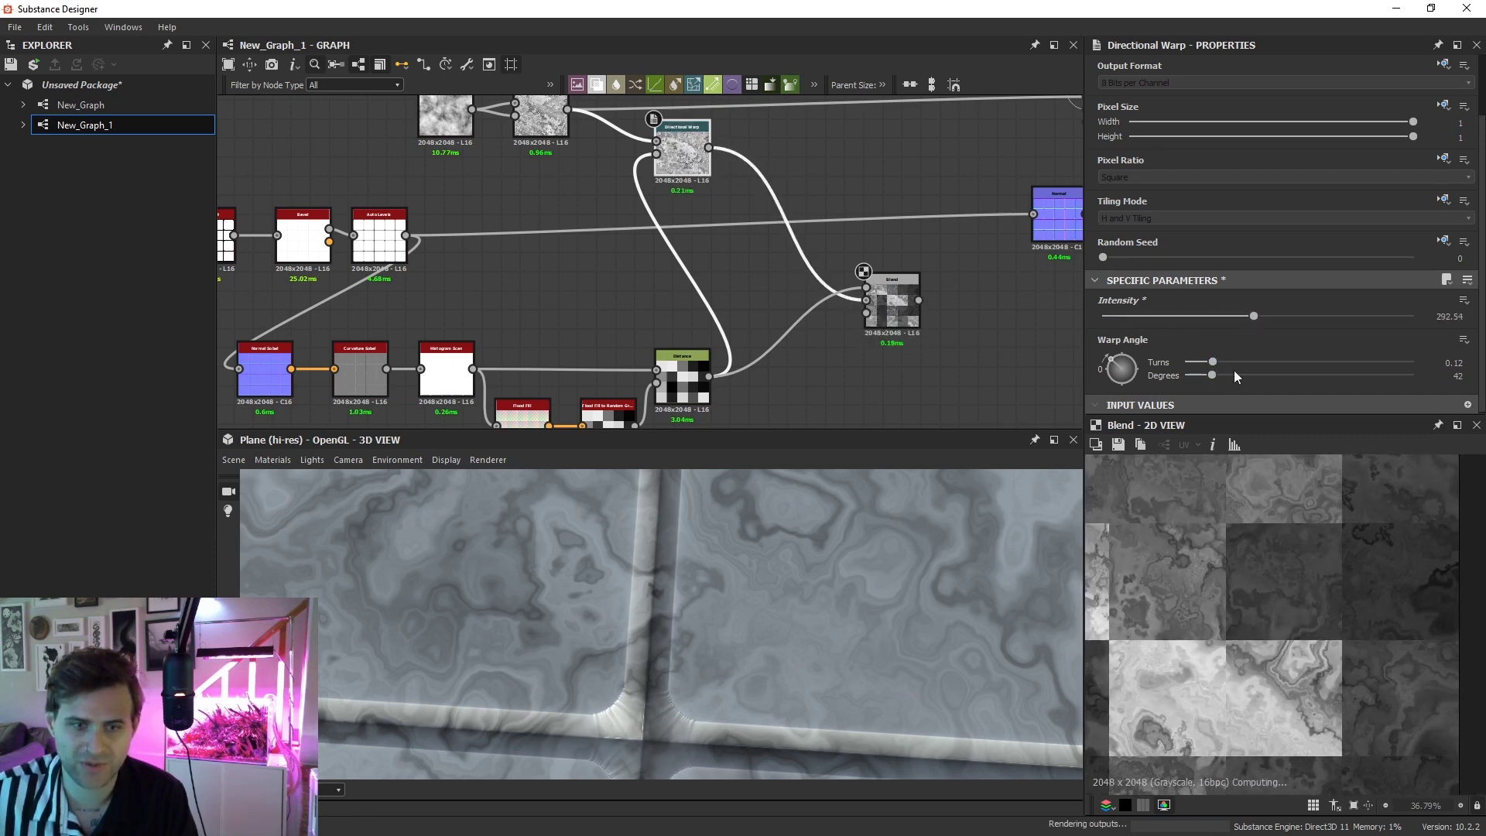
Compare the Distance mask's output with the second Directional Warp's output up close in the 2D view
scroll(1222, 540, up, 5)
double_click(691, 378)
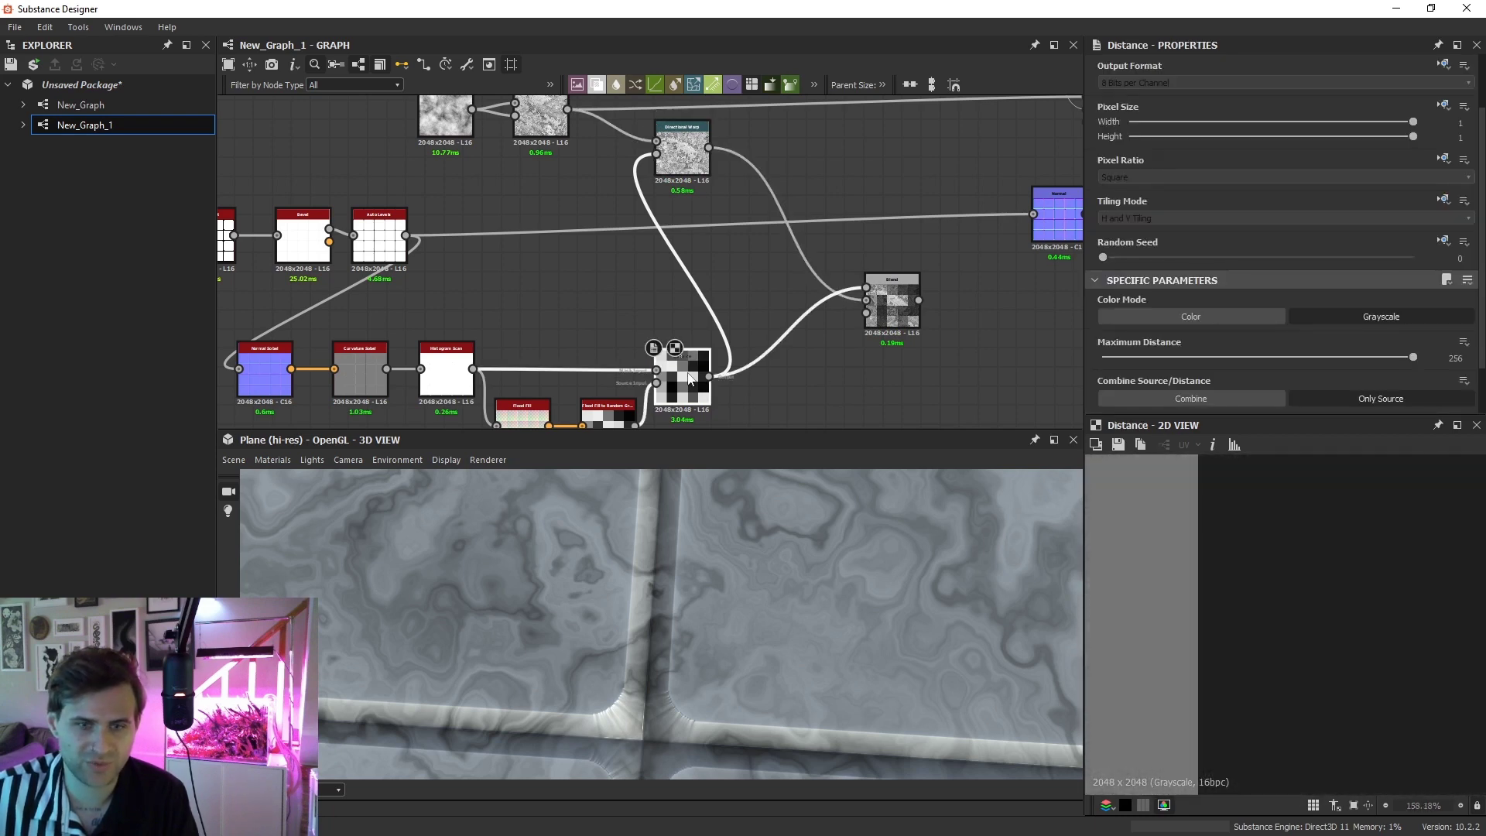
scroll(1200, 551, up, 2)
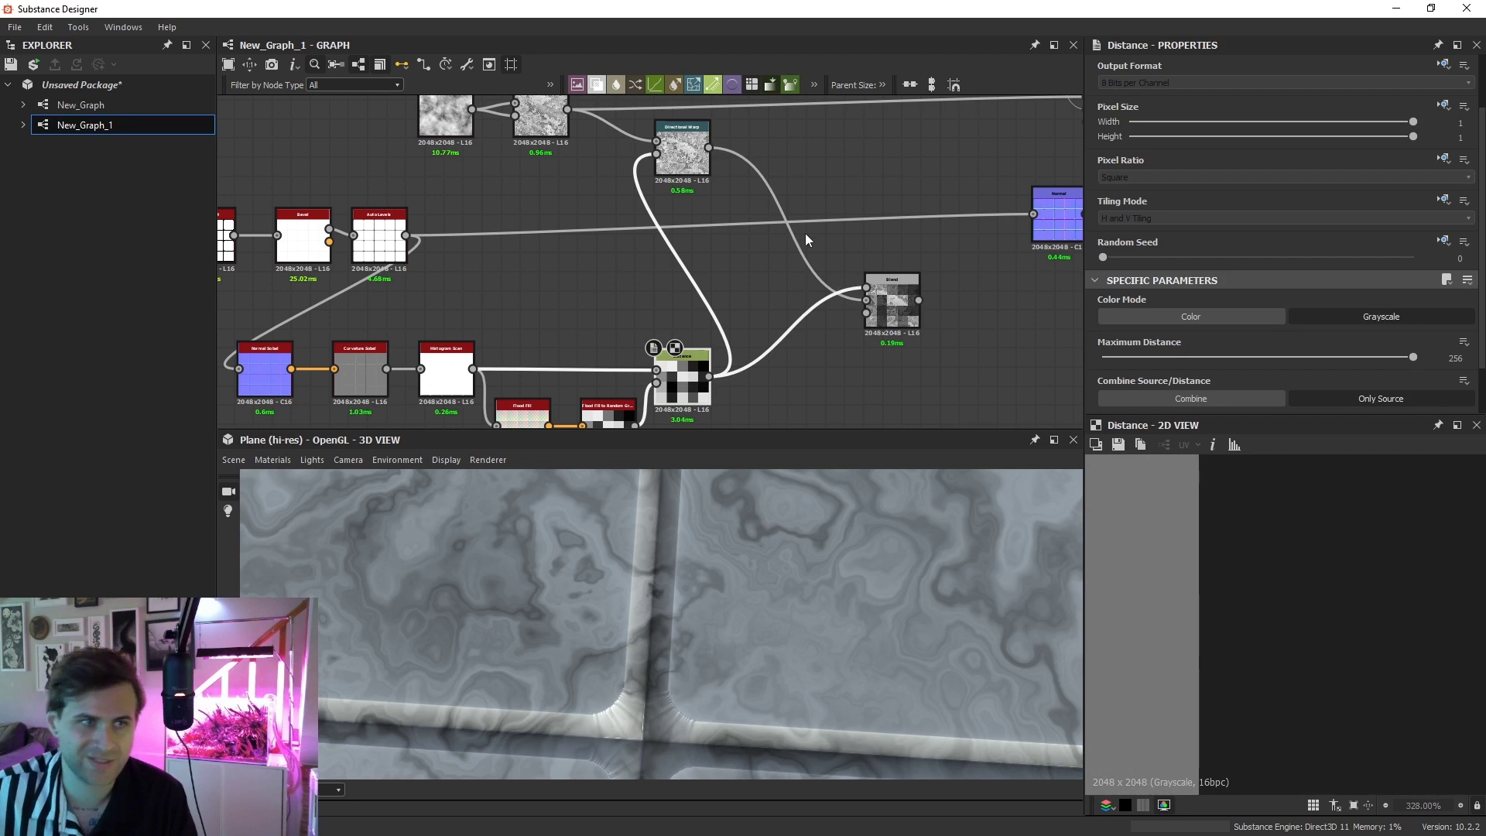
double_click(682, 153)
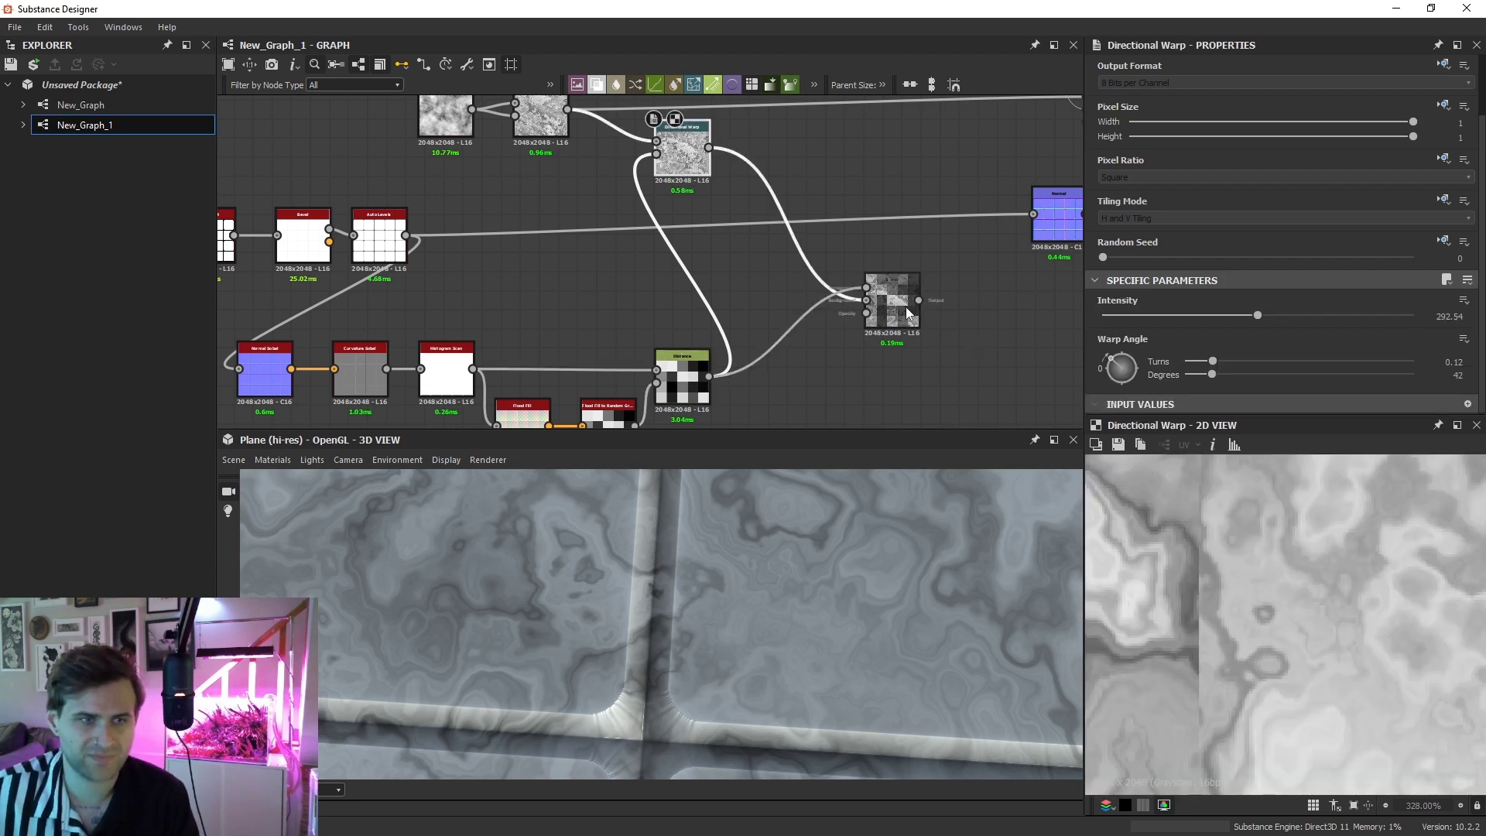
Delete the Multiply Blend of the mask and warped noise, and connect the second Directional Warp directly to the material's Blend
double_click(906, 308)
drag(911, 314, 927, 353)
key(Delete)
drag(806, 123, 760, 232)
double_click(633, 265)
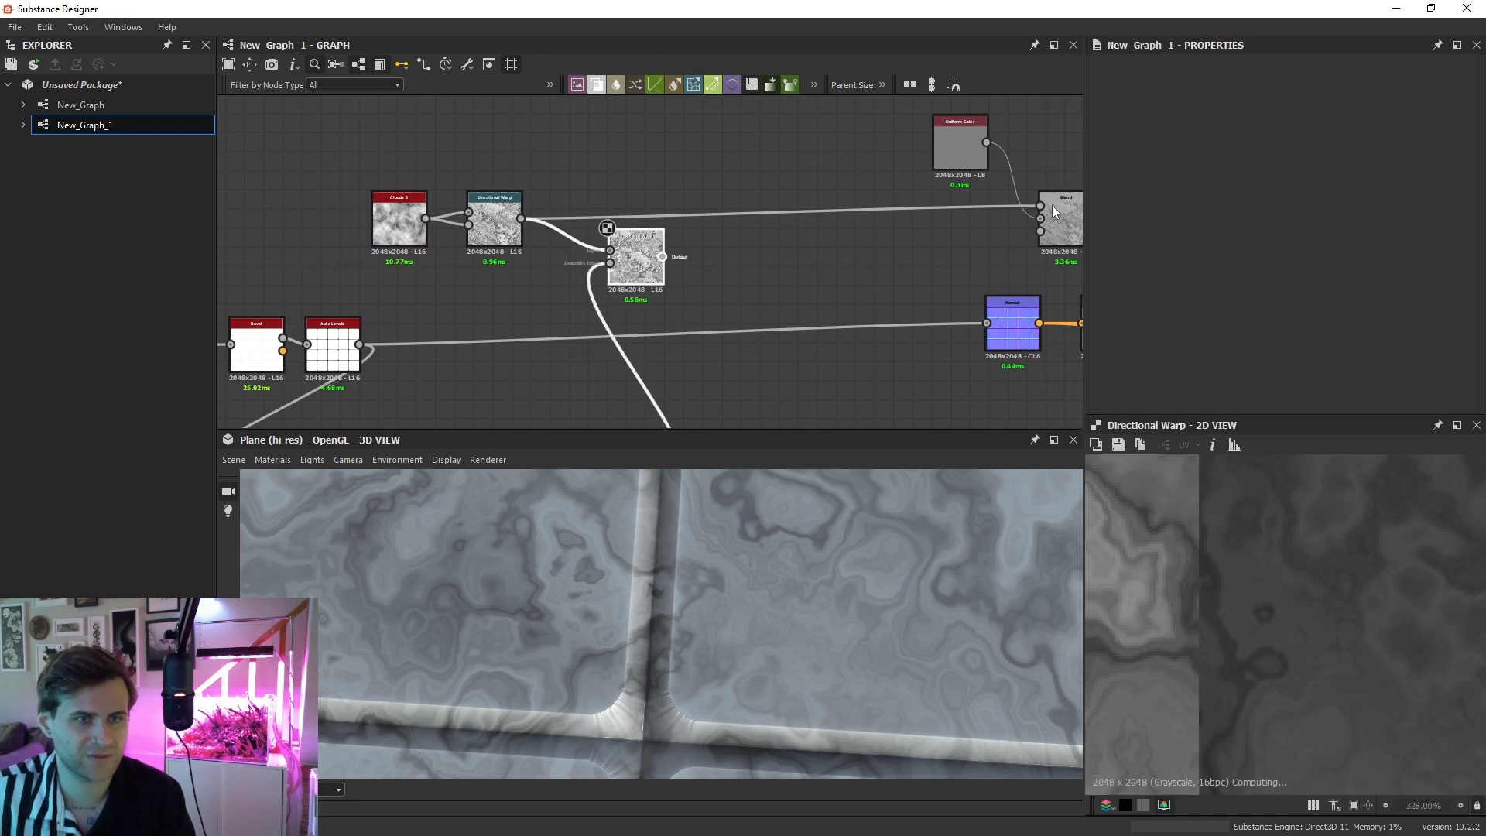
drag(633, 265, 1041, 206)
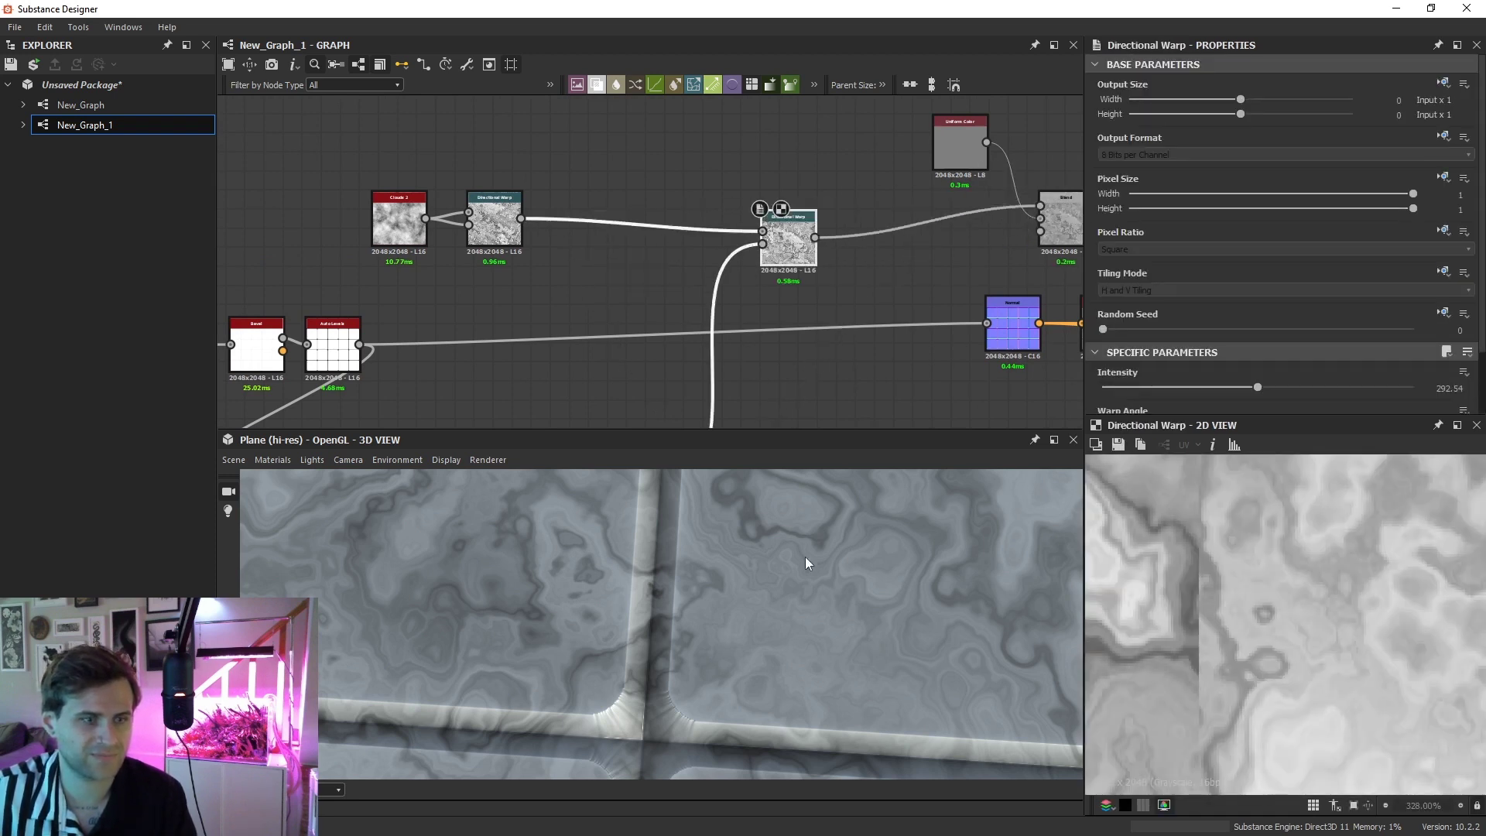
scroll(740, 584, down, 3)
drag(805, 556, 570, 551)
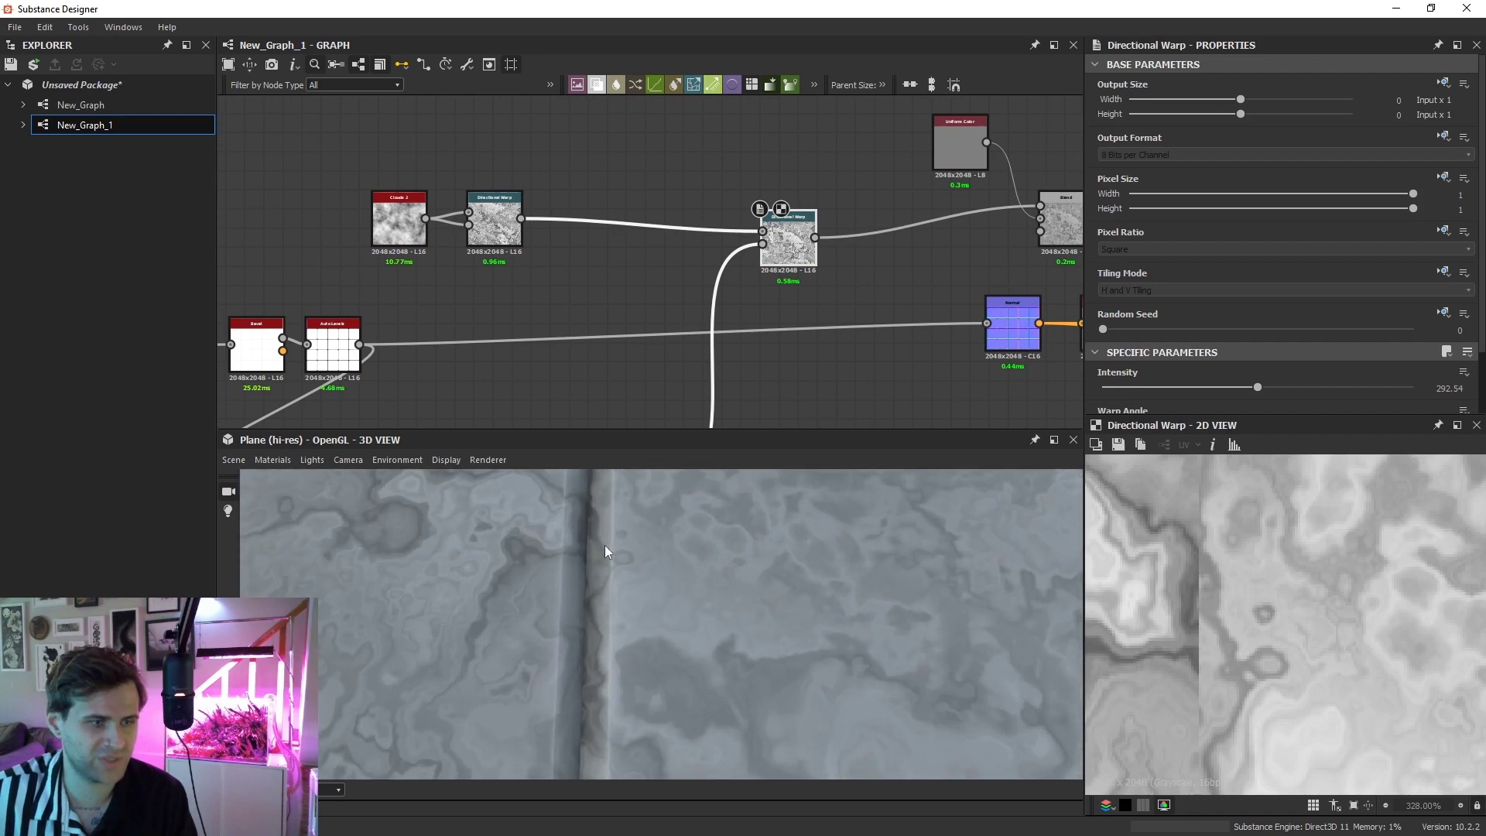
Add a Cells 4 node in the empty area below the mask chain and reduce its Scale to get large cells
scroll(766, 304, down, 5)
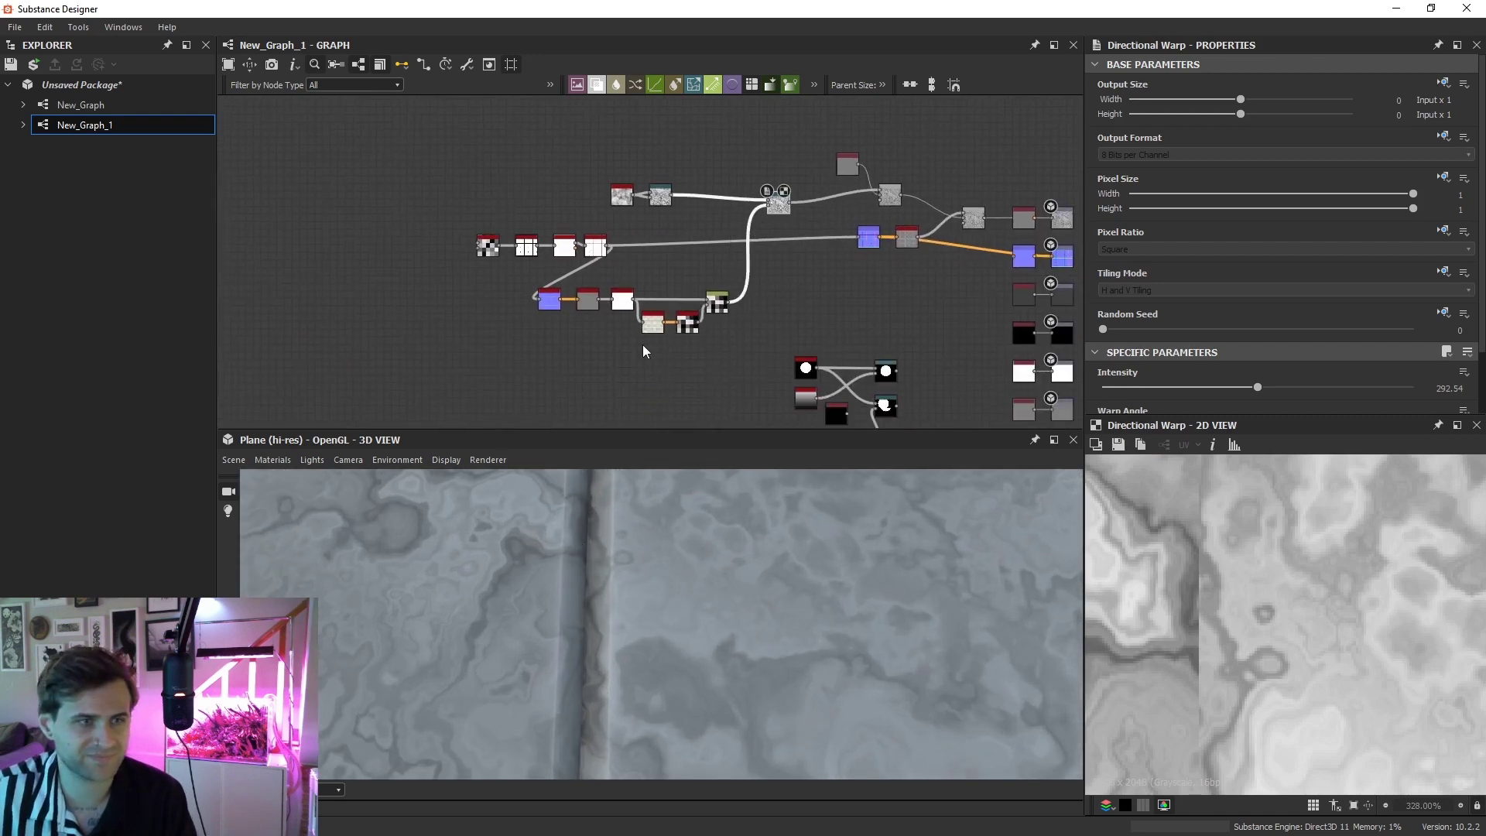
key(space)
text(cells)
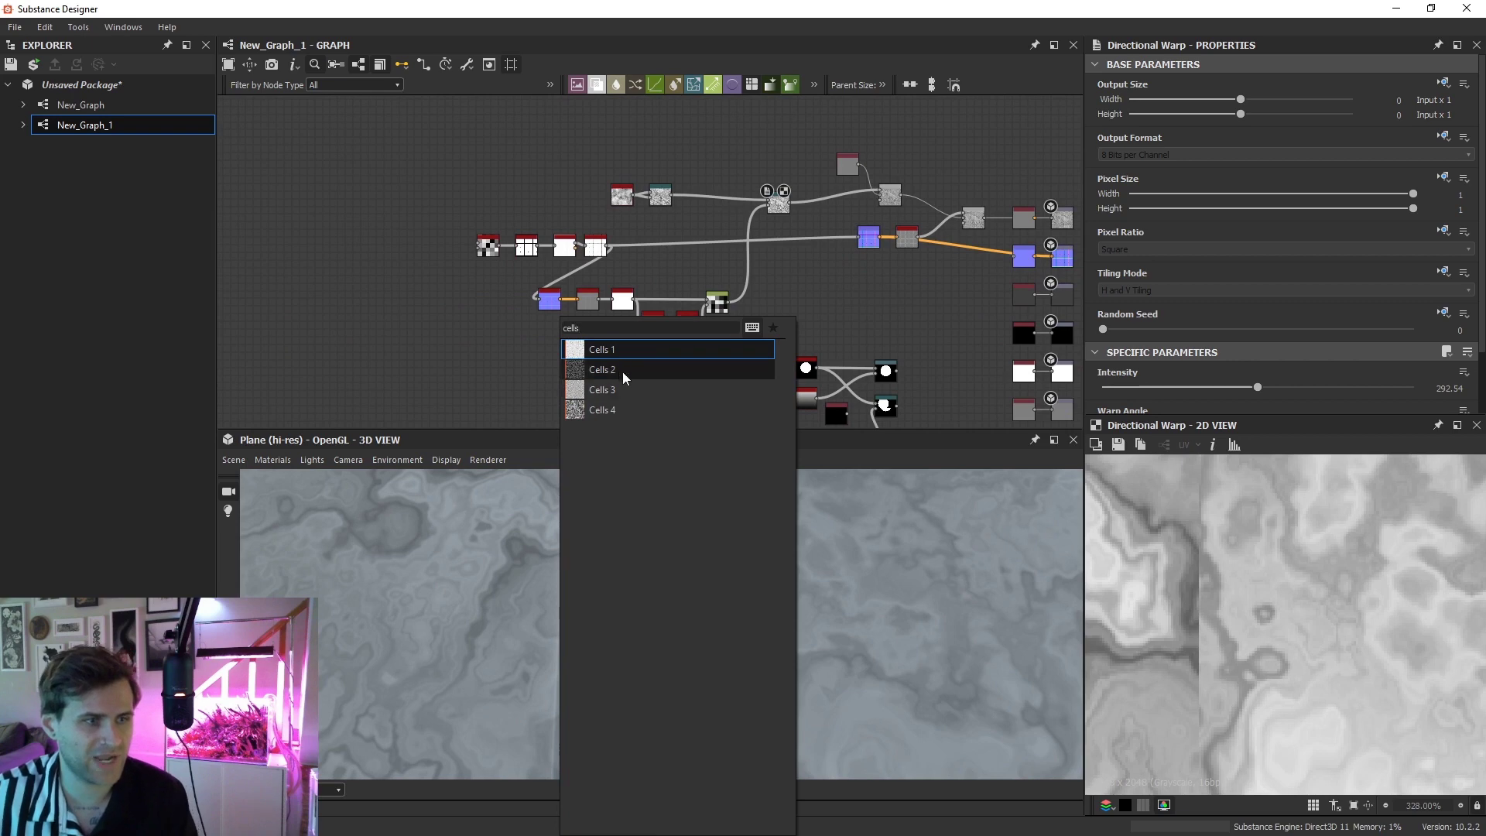
click(630, 408)
scroll(596, 378, up, 3)
scroll(1254, 317, down, 8)
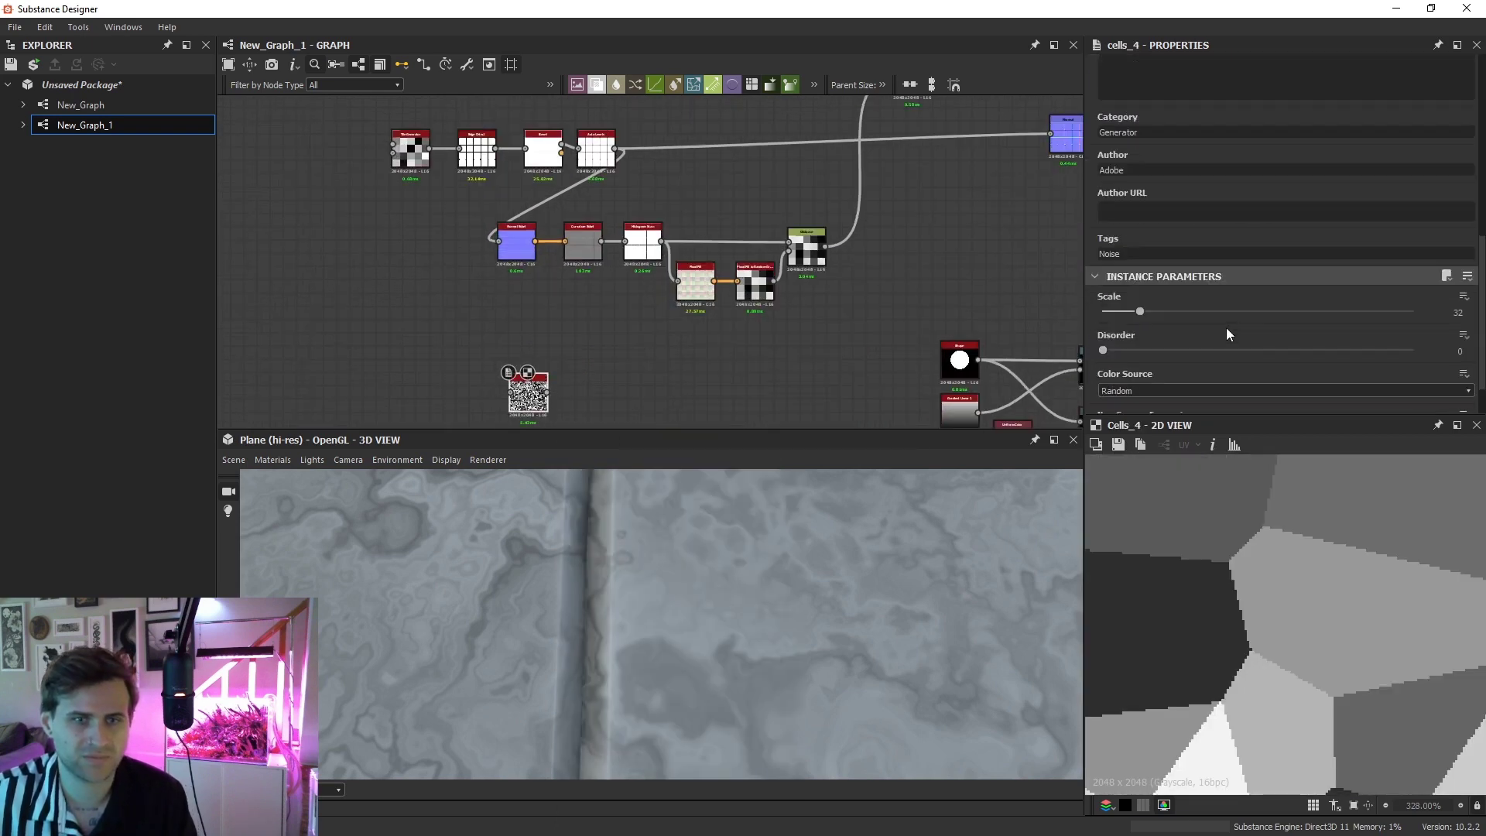
drag(1109, 266, 1111, 267)
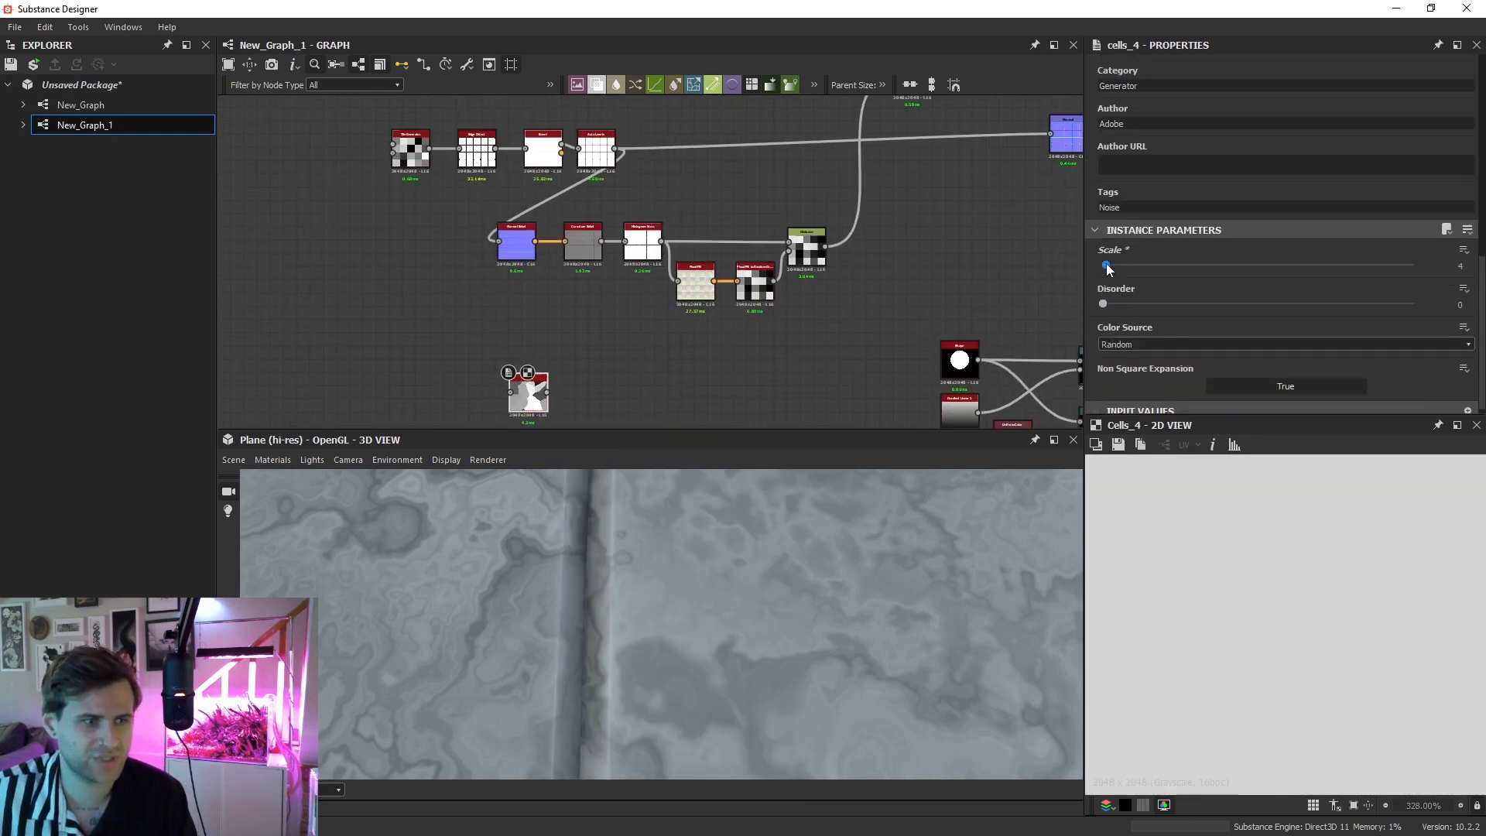
Add an Edge Detect node fed by Cells 4 and set its Edge Roundness to 3.74
key(space)
text(ed)
click(648, 352)
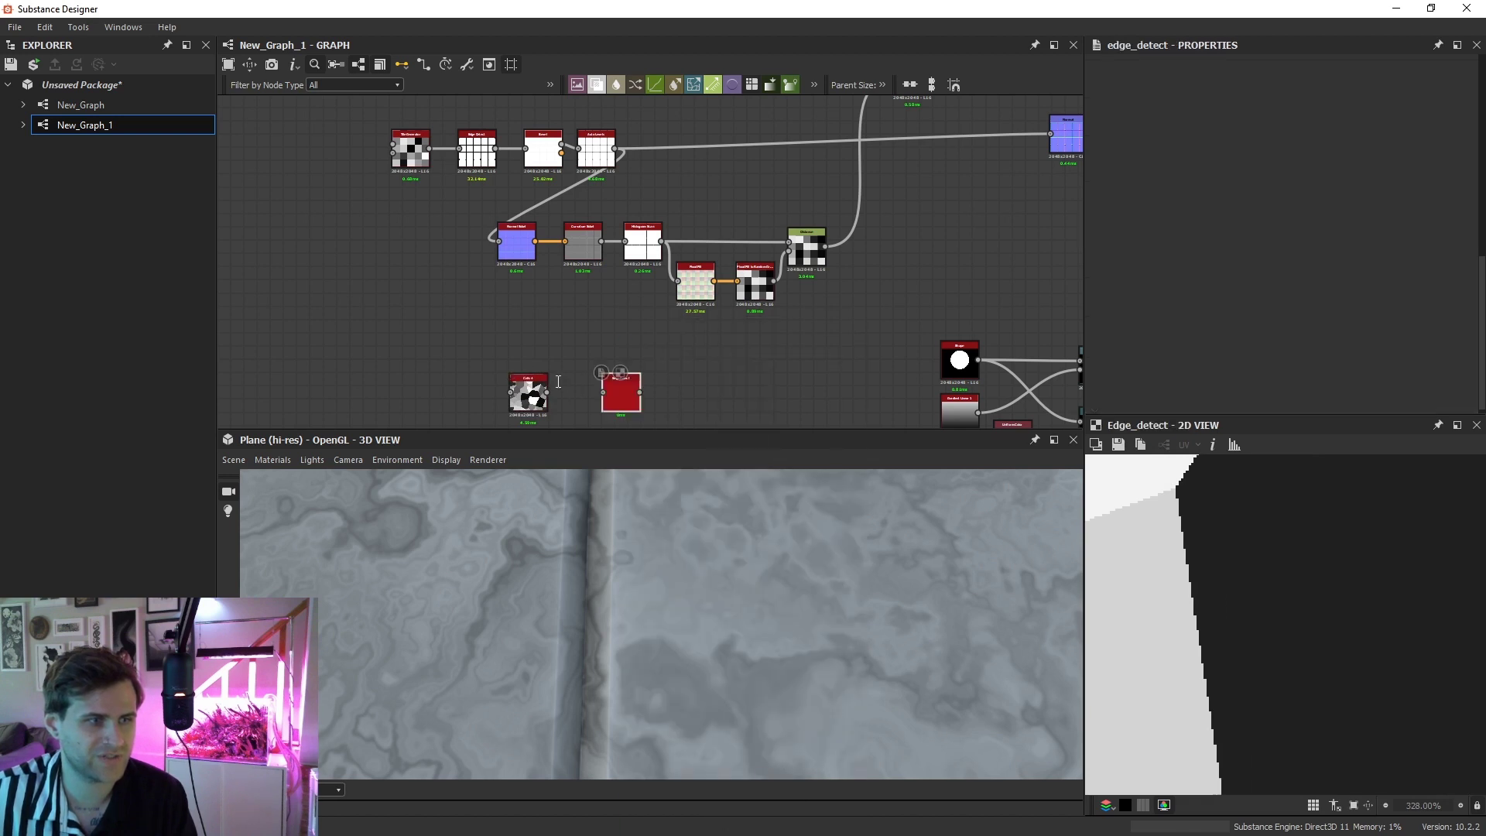
drag(547, 393, 603, 392)
drag(1160, 303, 1148, 304)
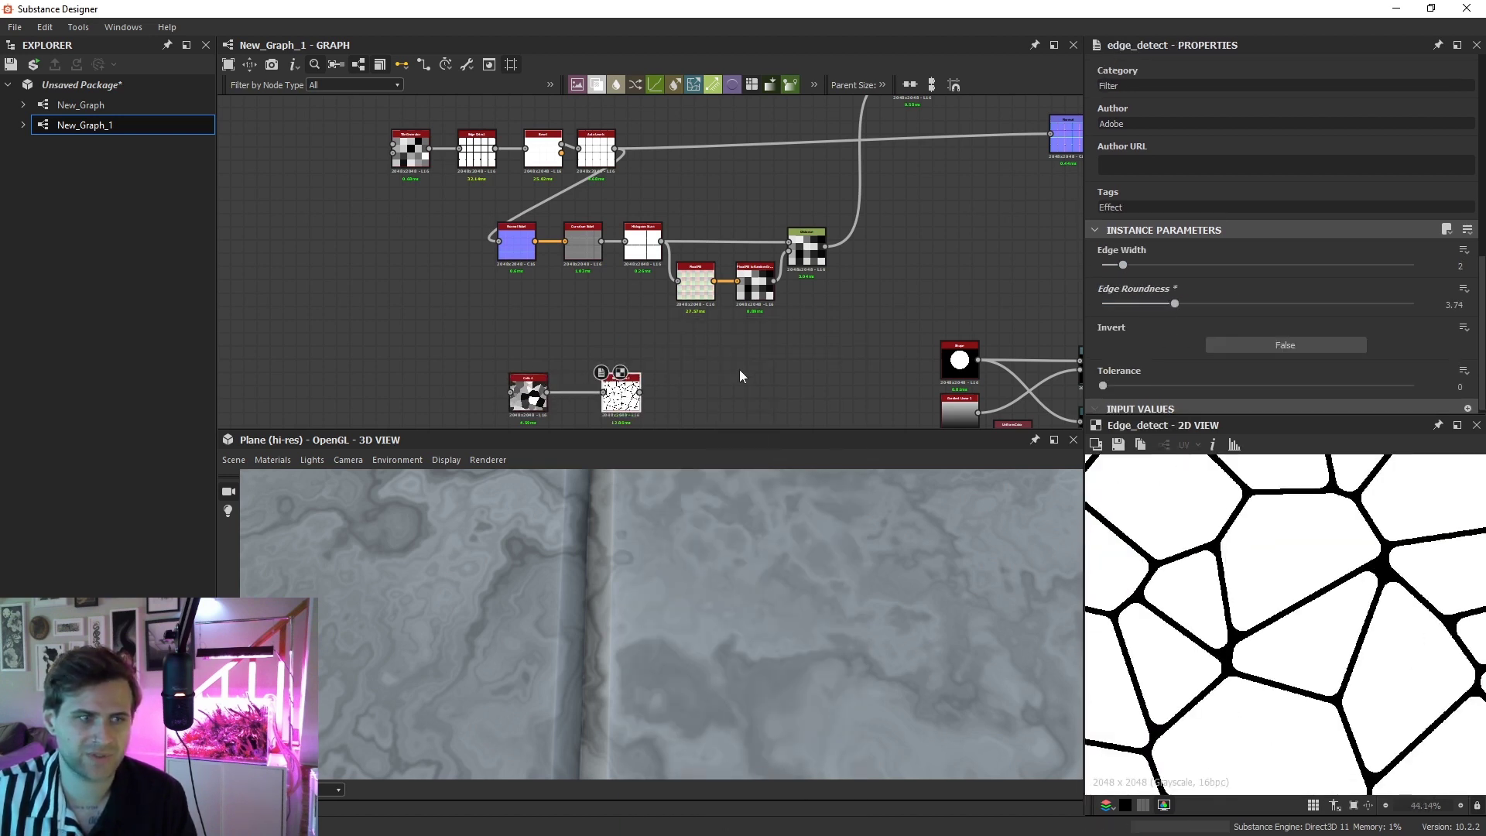
Add a Bevel node after the cells' Edge Detect and set its Distance to 1
key(space)
text(bevel)
click(756, 351)
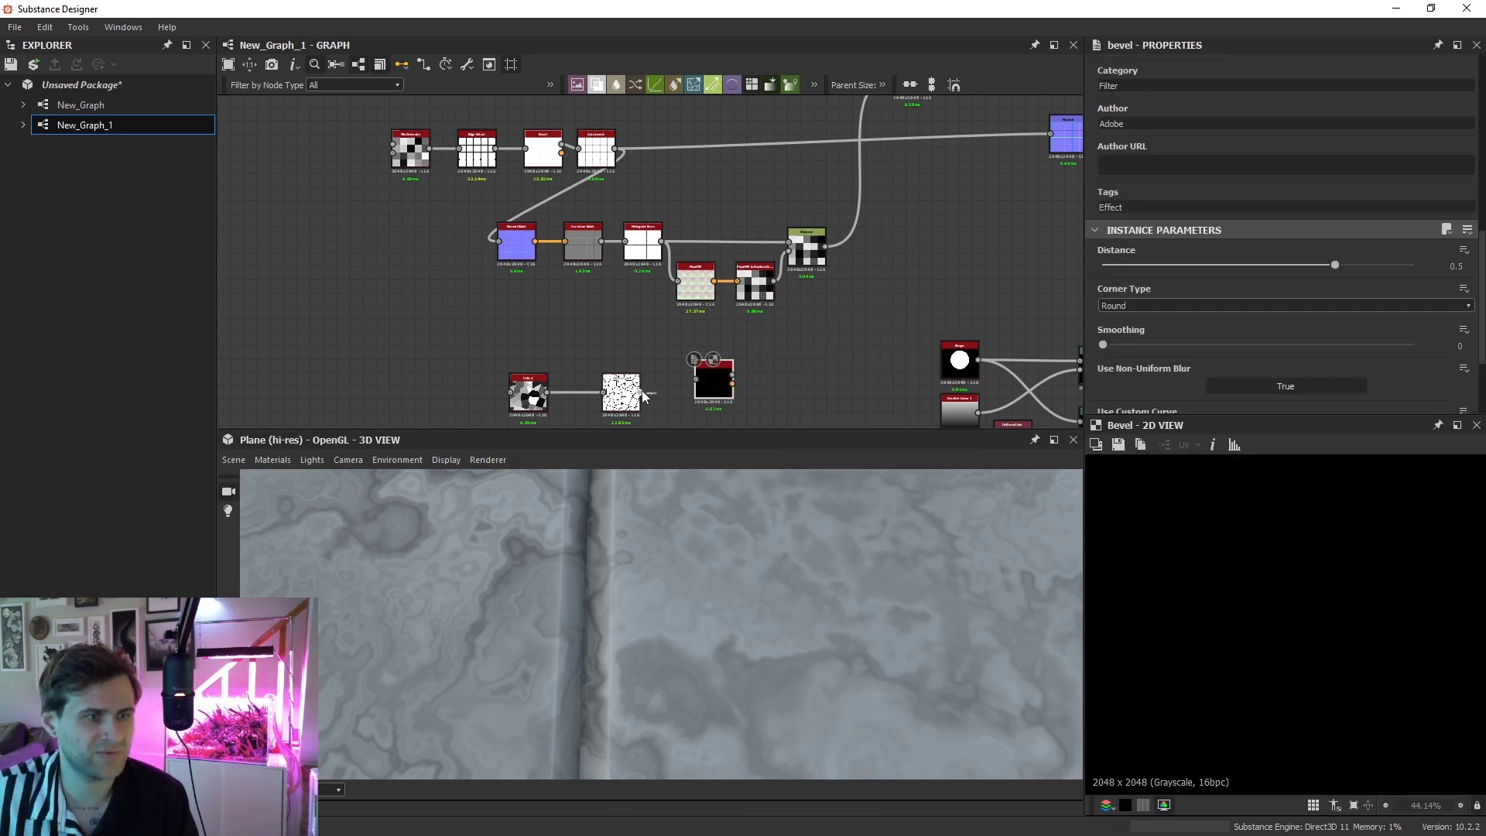
drag(641, 392, 701, 392)
click(1359, 268)
text(1)
key(Return)
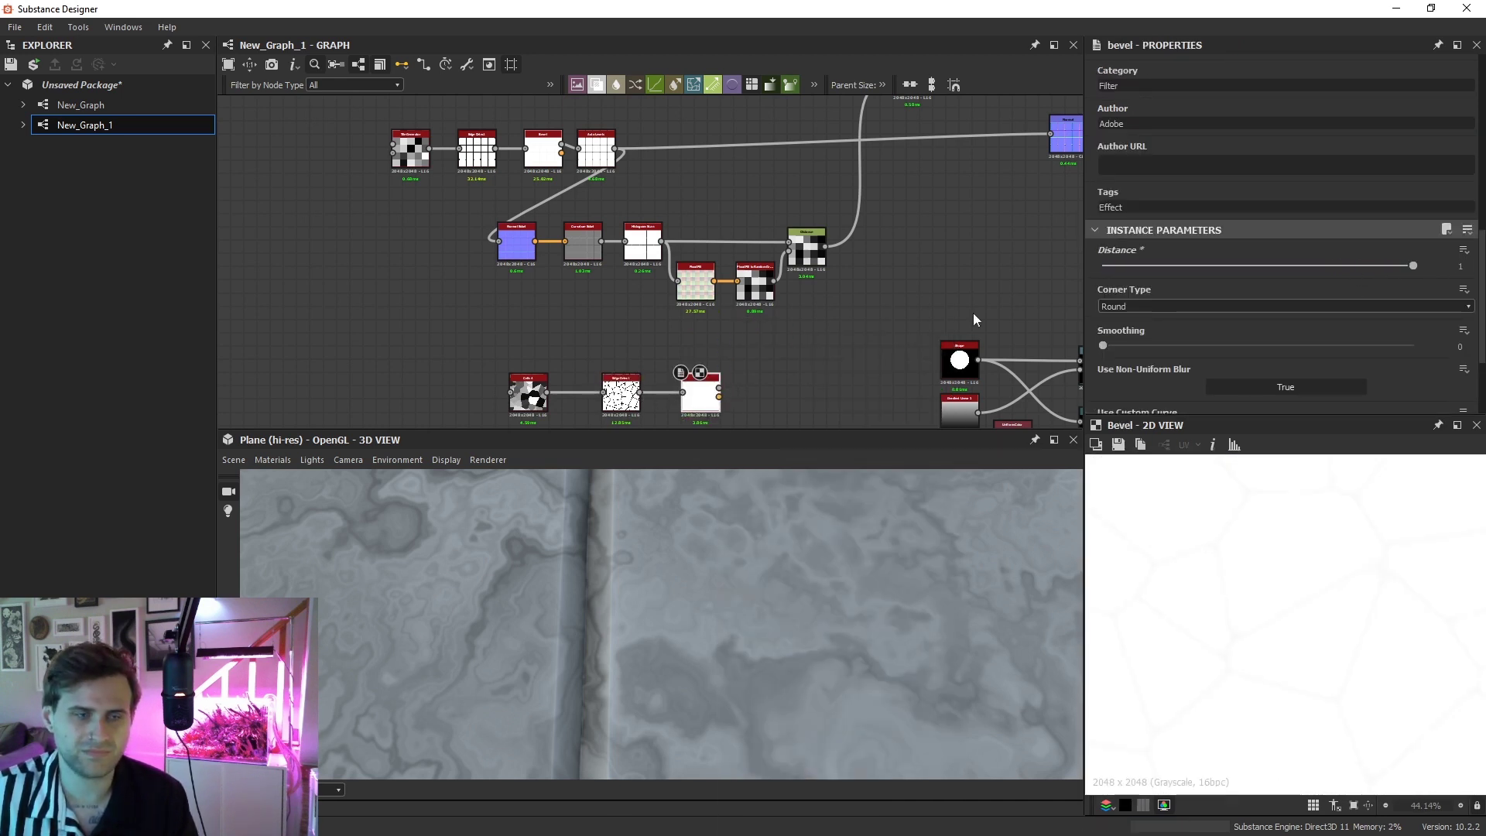
Add an Auto Levels node and connect the crack pattern's Bevel output to it
key(space)
text(auto)
click(852, 350)
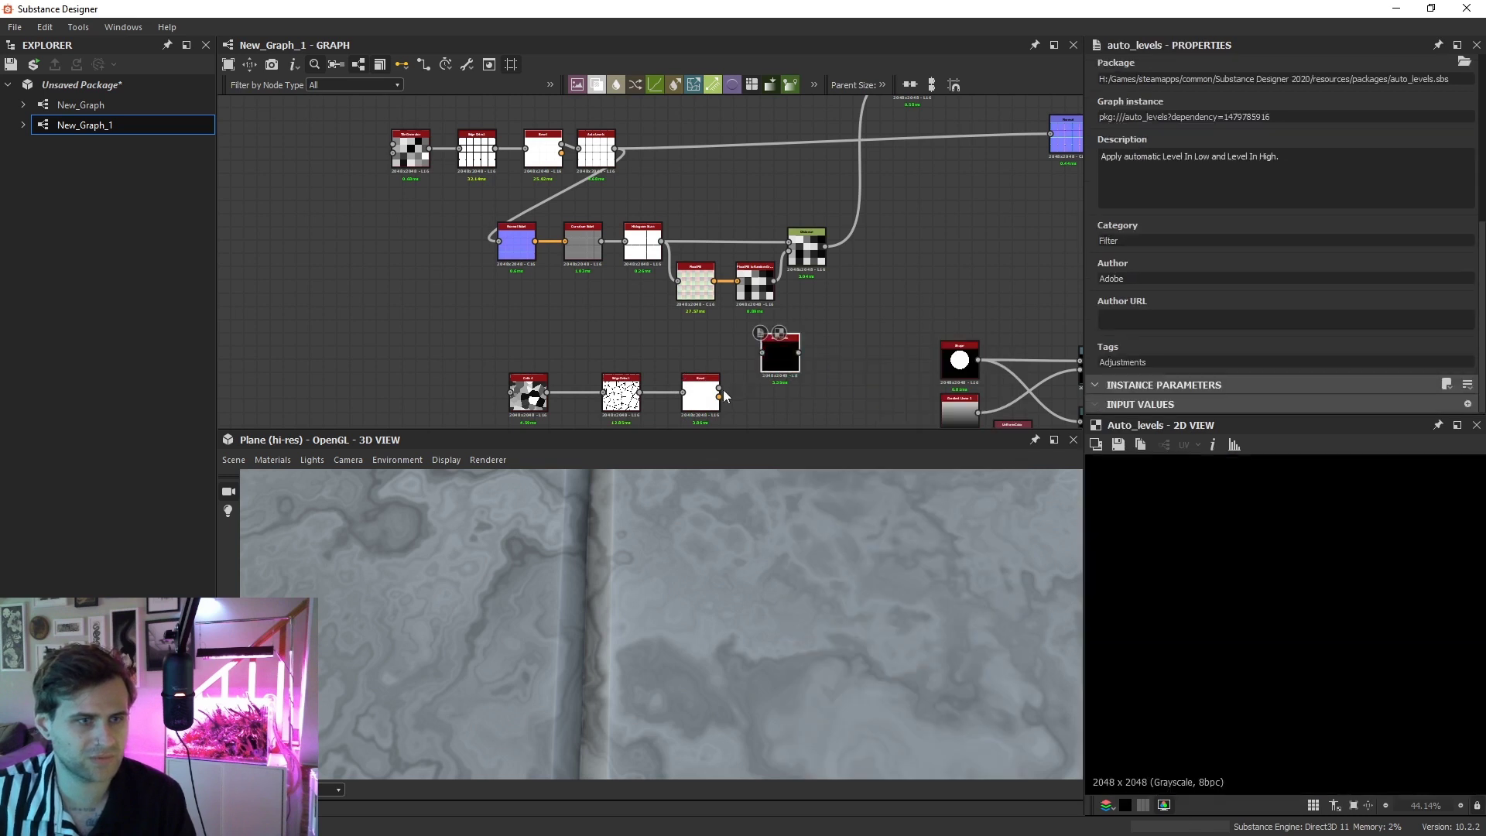
drag(764, 368, 764, 357)
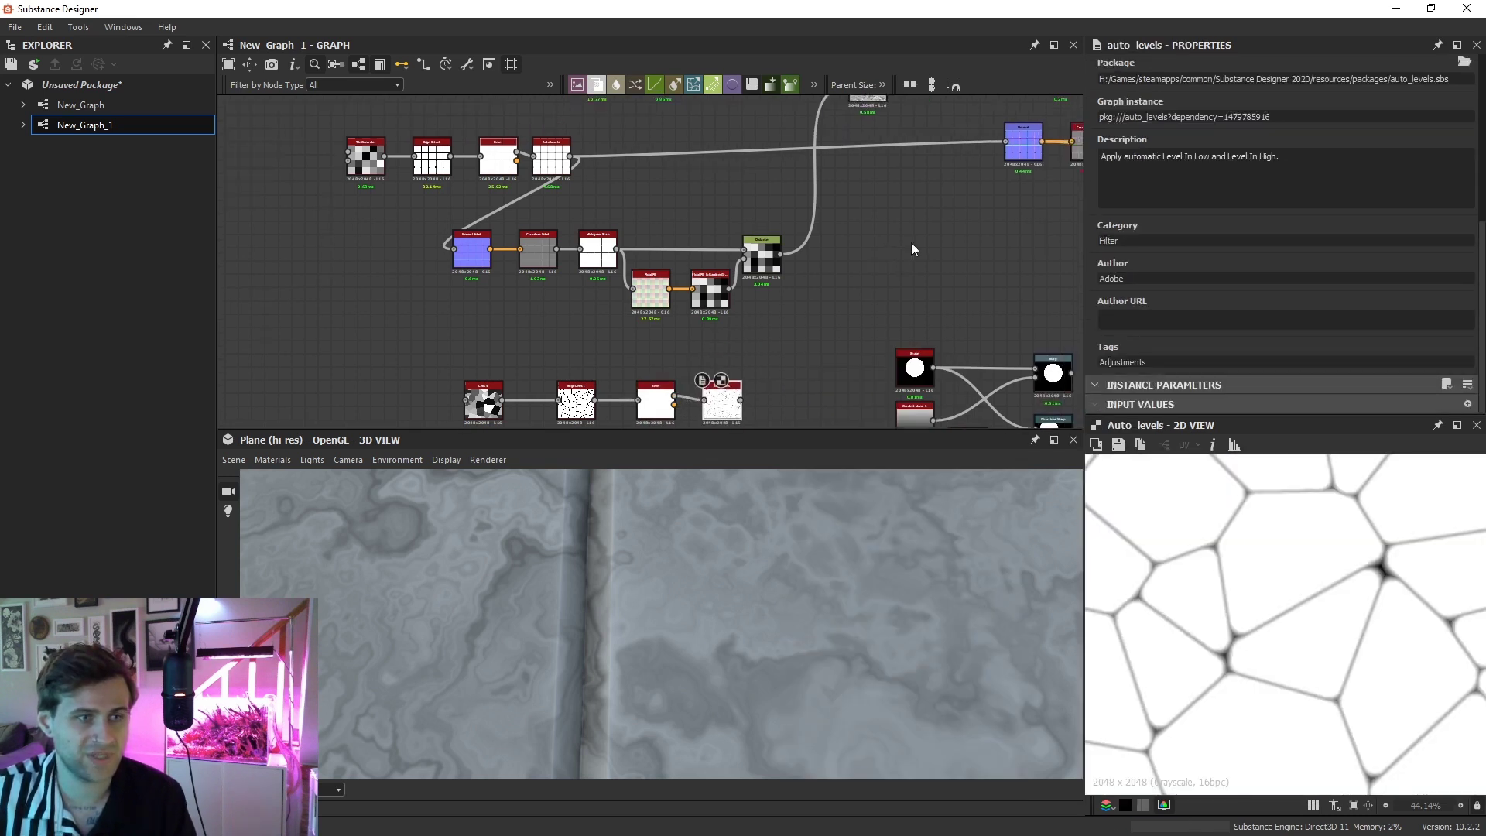
Add a Blend node combining the crack pattern's Auto Levels with the tile pattern's Auto Levels
key(space)
click(970, 296)
drag(570, 157, 889, 241)
Arrange the crack node chain directly beneath the tile chain, with the new Blend beside both Auto Levels nodes
scroll(514, 277, down, 2)
drag(436, 225, 728, 298)
drag(685, 263, 538, 262)
drag(479, 326, 541, 237)
drag(586, 355, 335, 252)
drag(338, 259, 341, 312)
drag(544, 252, 573, 365)
scroll(830, 385, up, 3)
drag(809, 360, 680, 306)
drag(681, 307, 602, 322)
scroll(480, 338, up, 1)
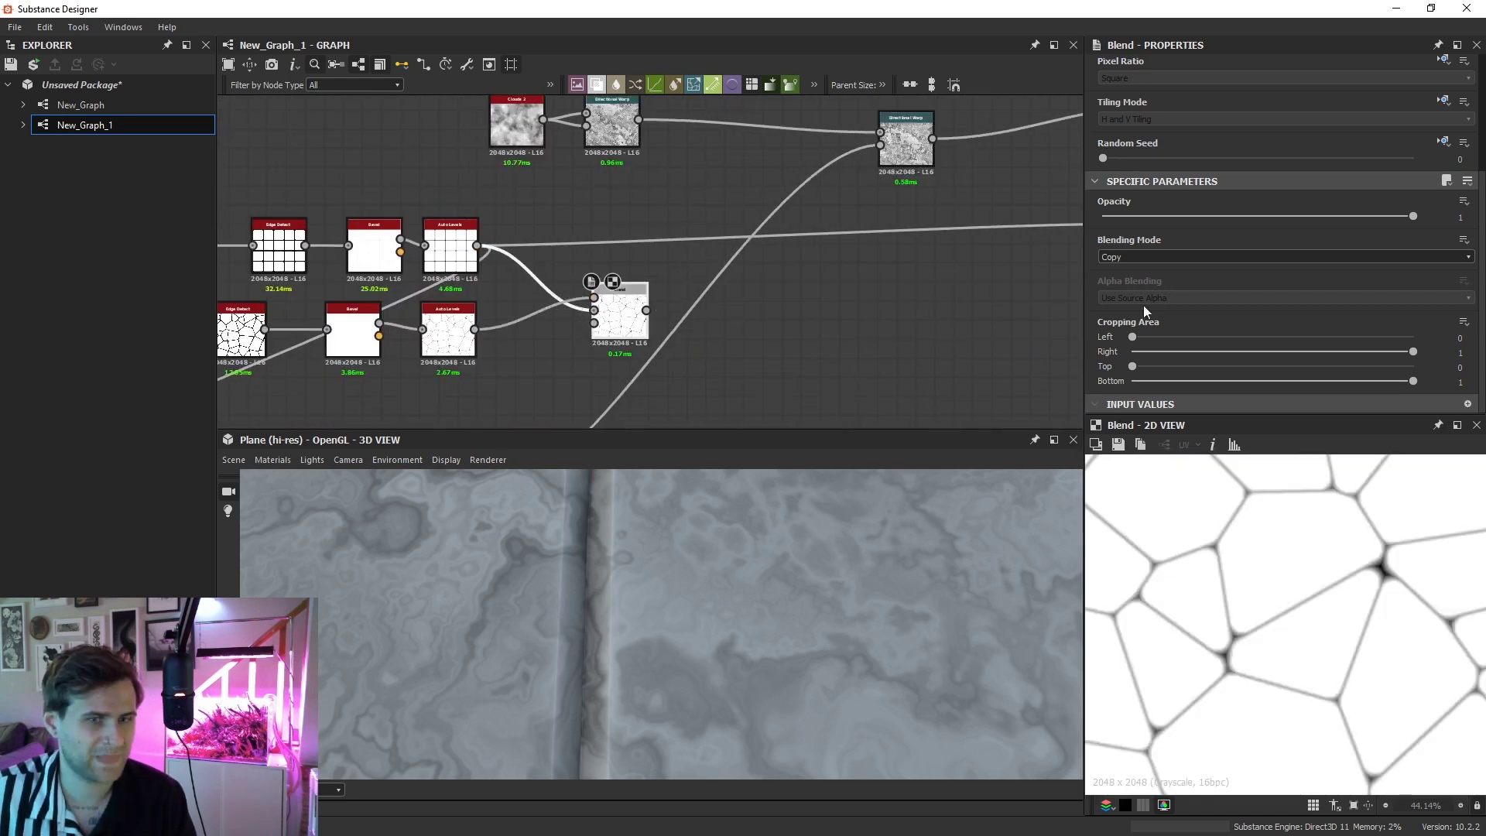
Set the crack and tile Blend to Multiply and route its output to the nodes fed by the tile Auto Levels
click(1127, 256)
click(1154, 307)
scroll(1329, 563, down, 1)
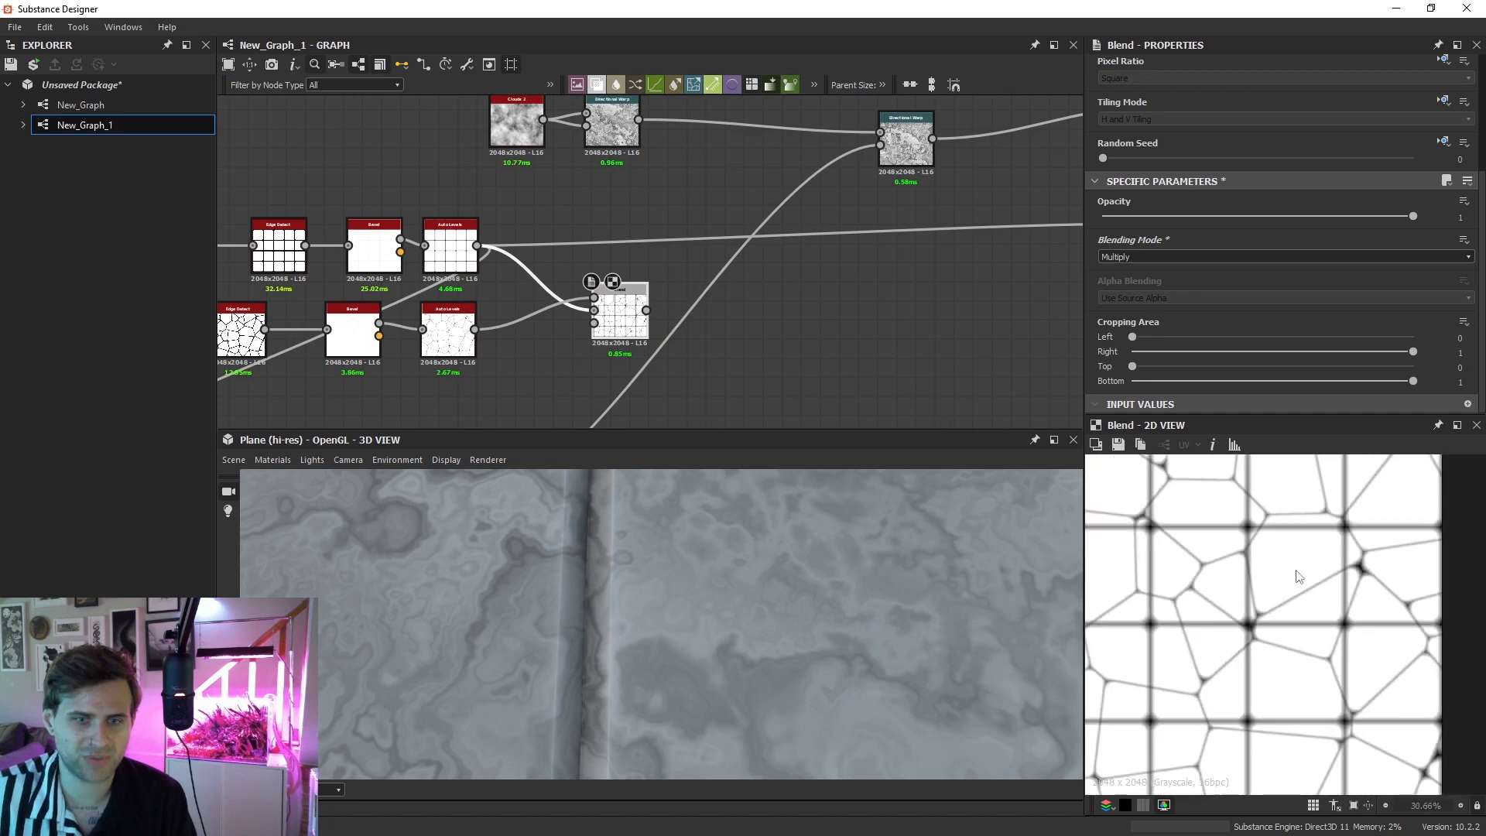
drag(477, 246, 646, 310)
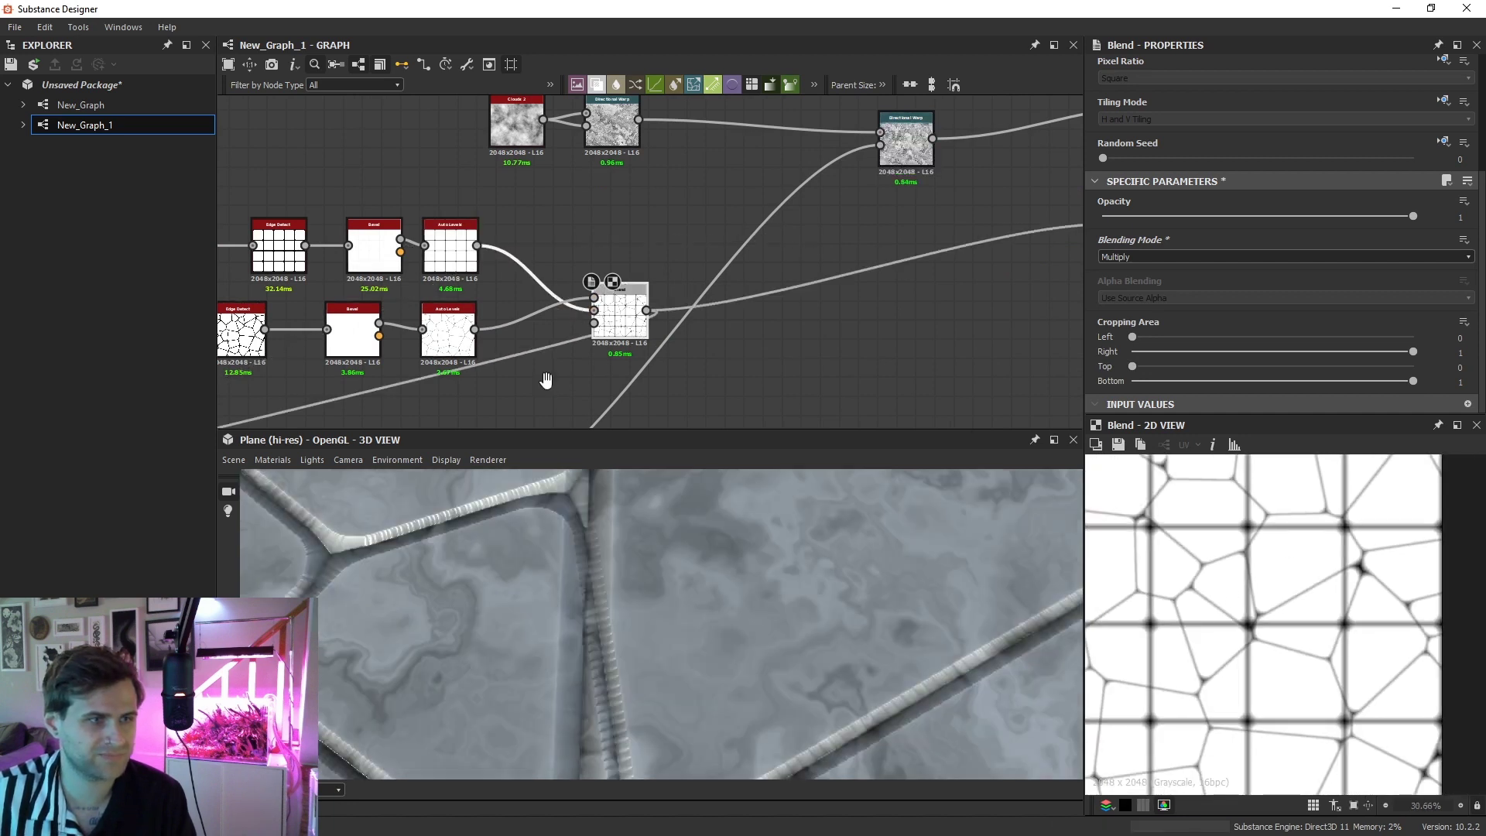
Reconnect the mask chain's Normal Sobel to the tile Auto Levels so it excludes the cracks, and inspect the material
drag(548, 382, 747, 297)
scroll(589, 341, down, 3)
scroll(577, 344, up, 1)
scroll(731, 236, up, 1)
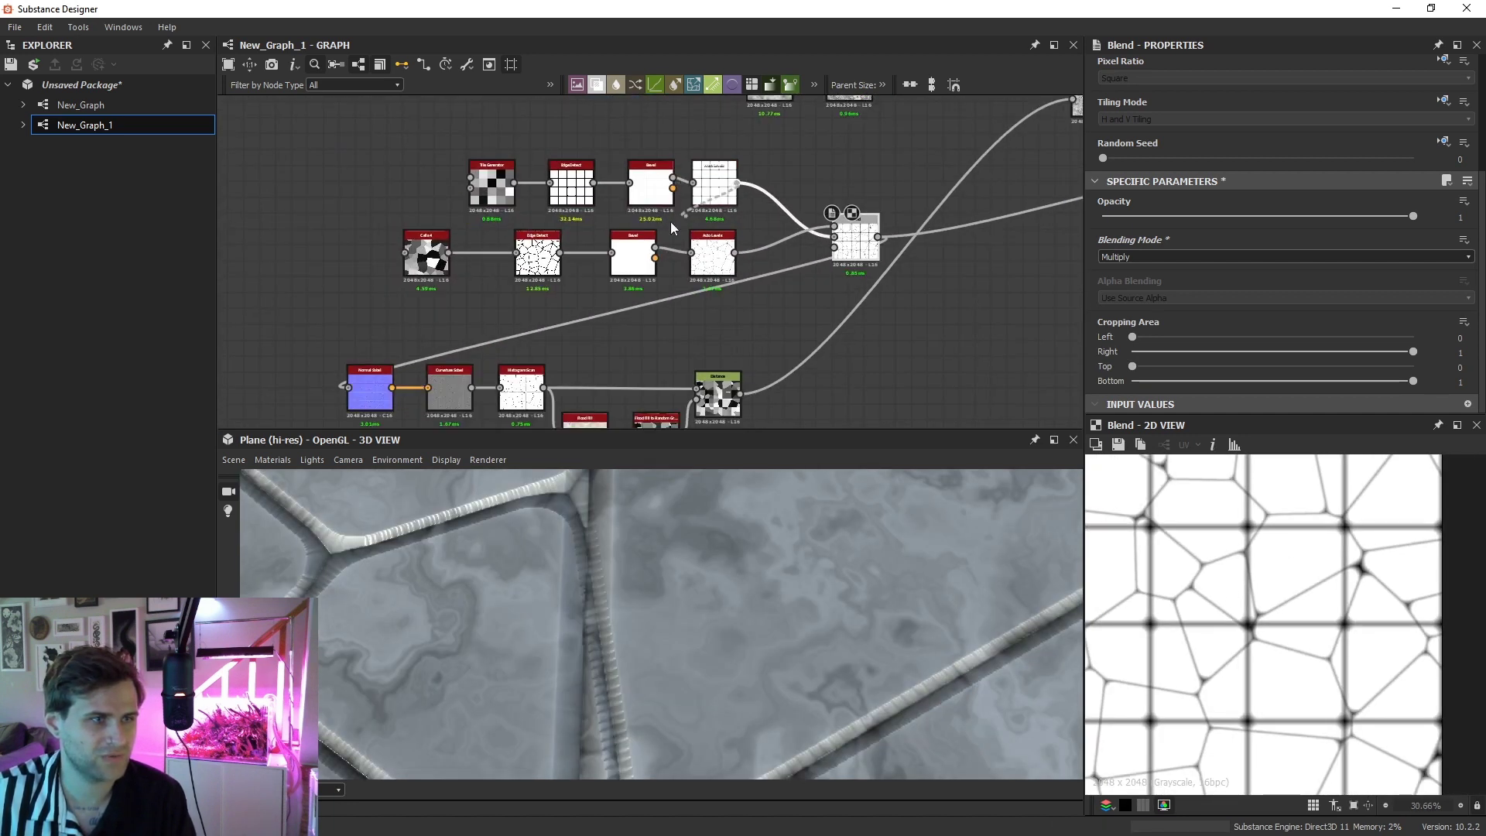
drag(671, 222, 349, 387)
double_click(365, 390)
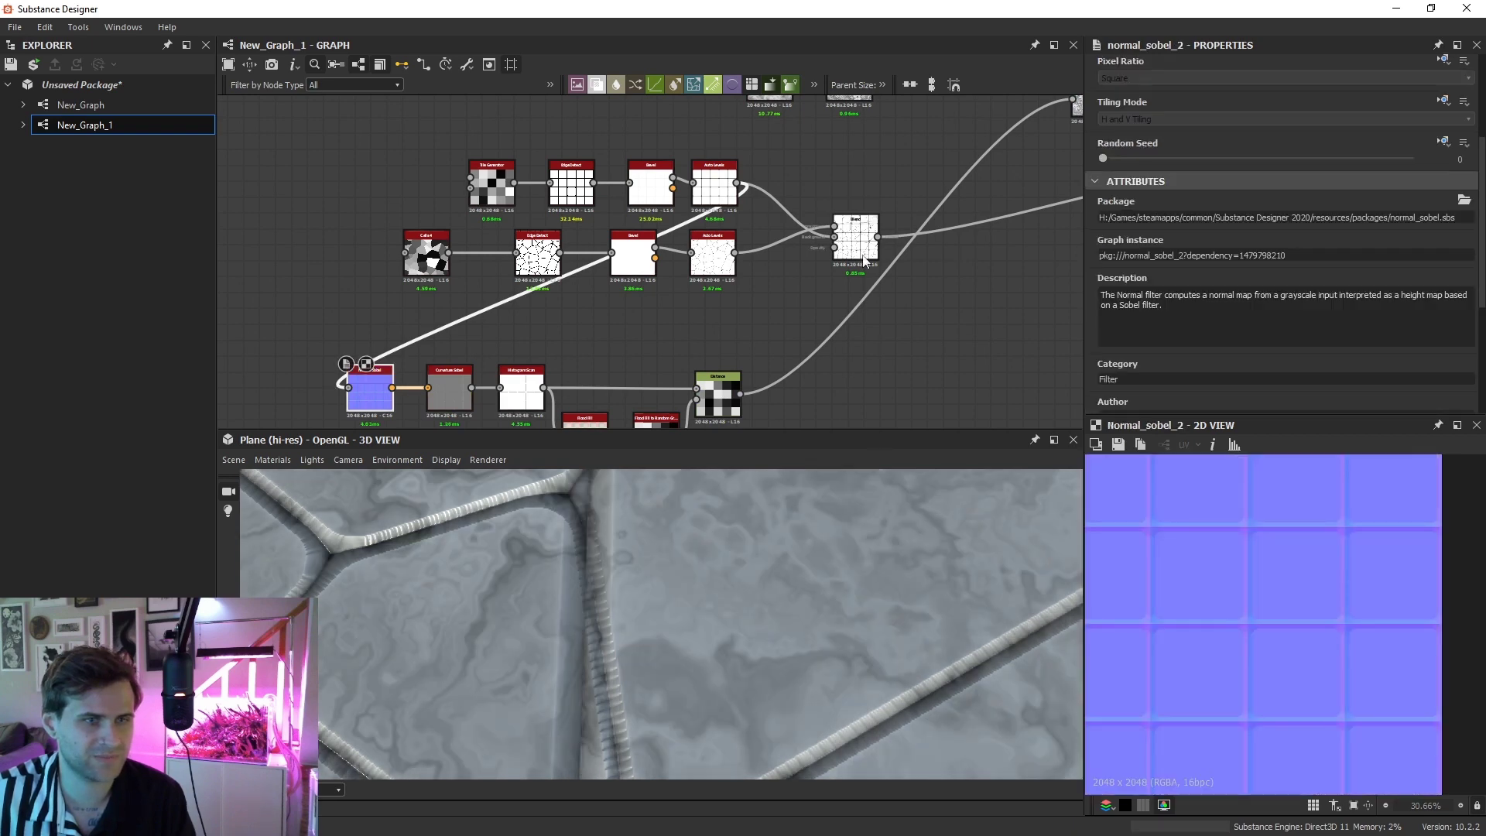
double_click(865, 260)
drag(731, 606, 759, 631)
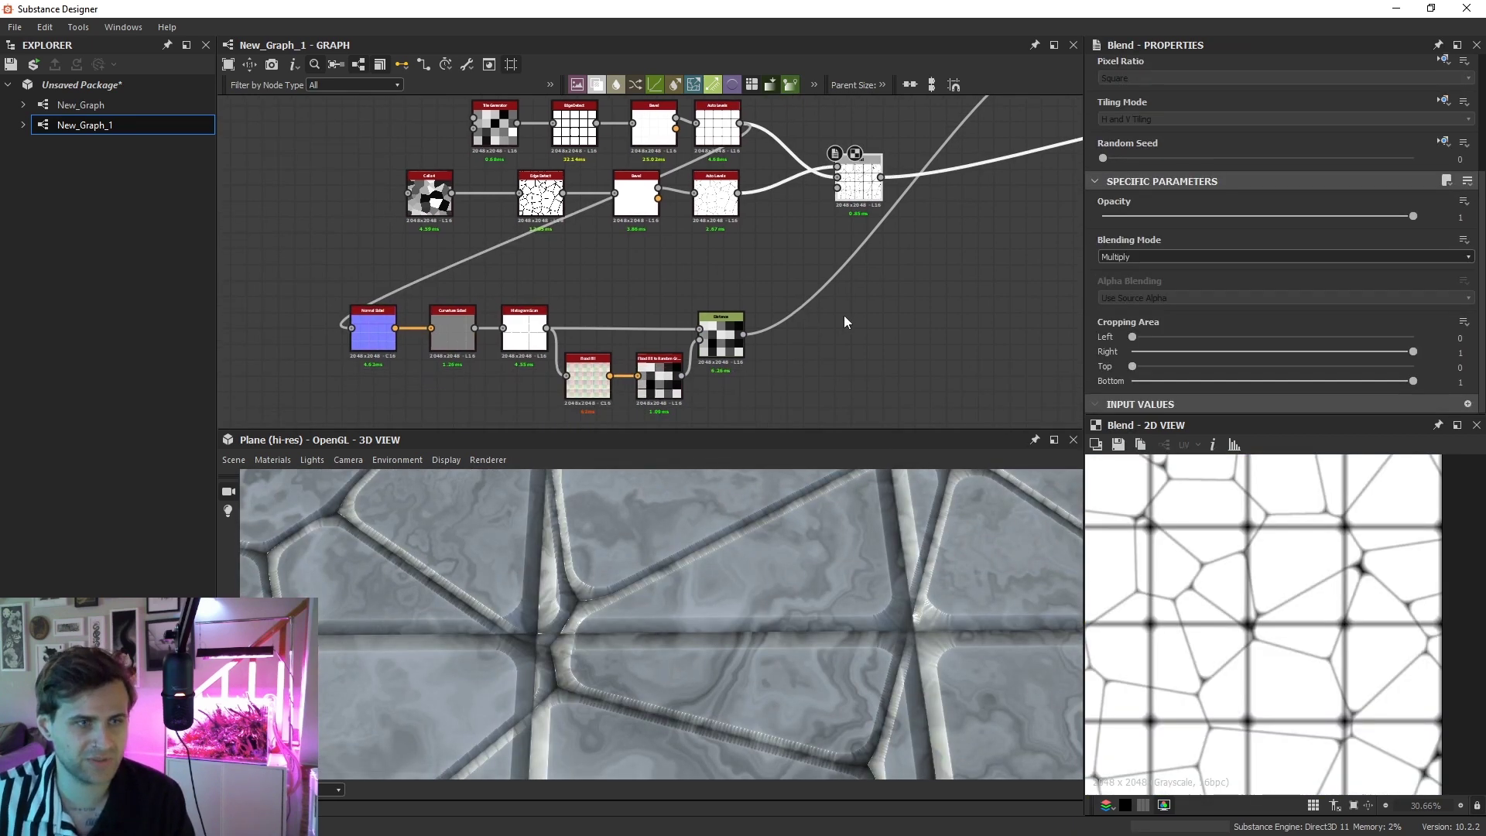
Add a Directional Warp after the crack pattern's Auto Levels and drive its intensity input with the Distance tile mask
key(space)
text(dire)
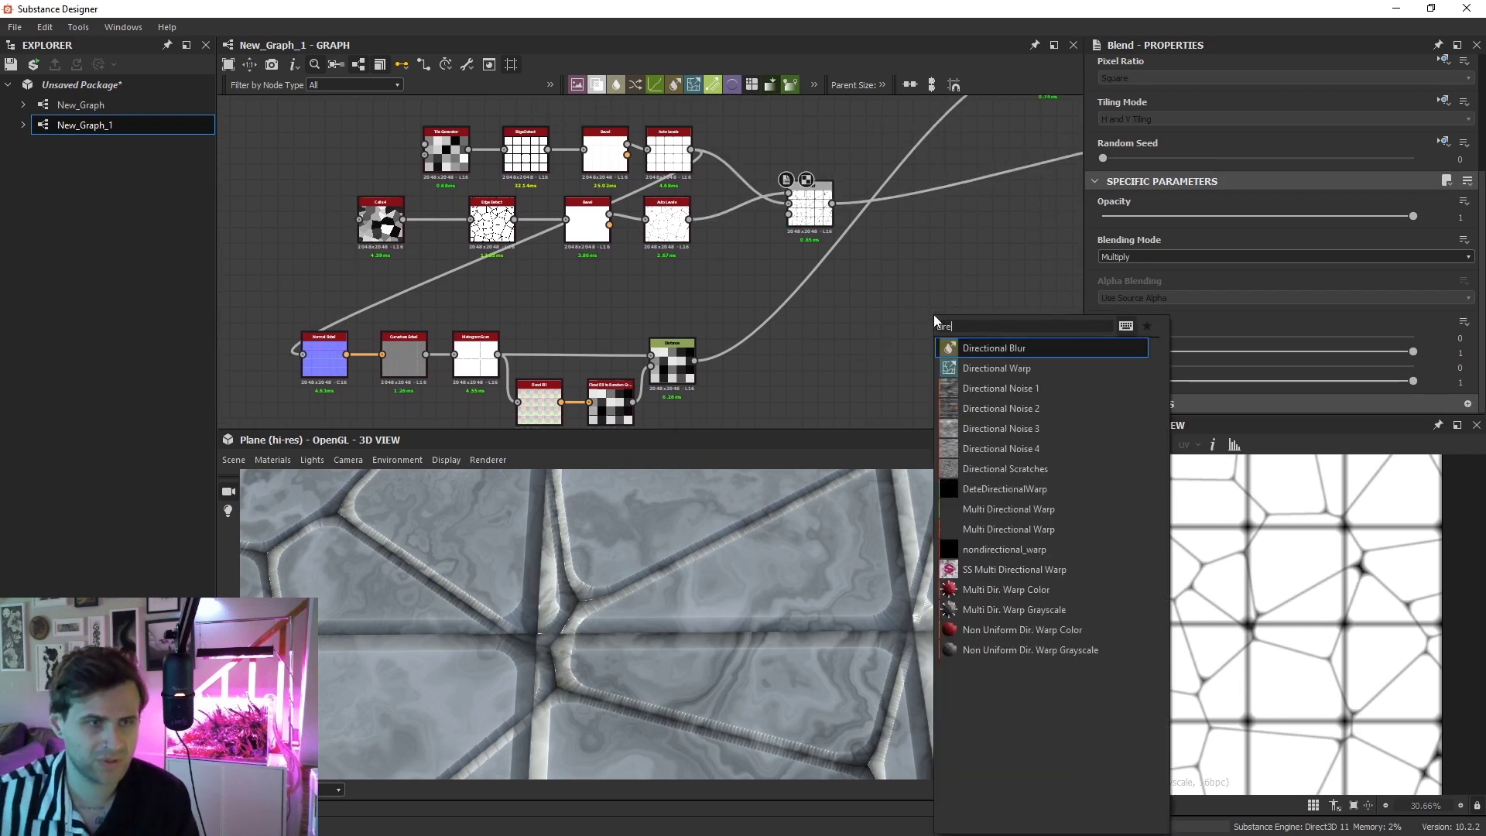
click(997, 368)
scroll(687, 219, up, 1)
drag(960, 329, 759, 255)
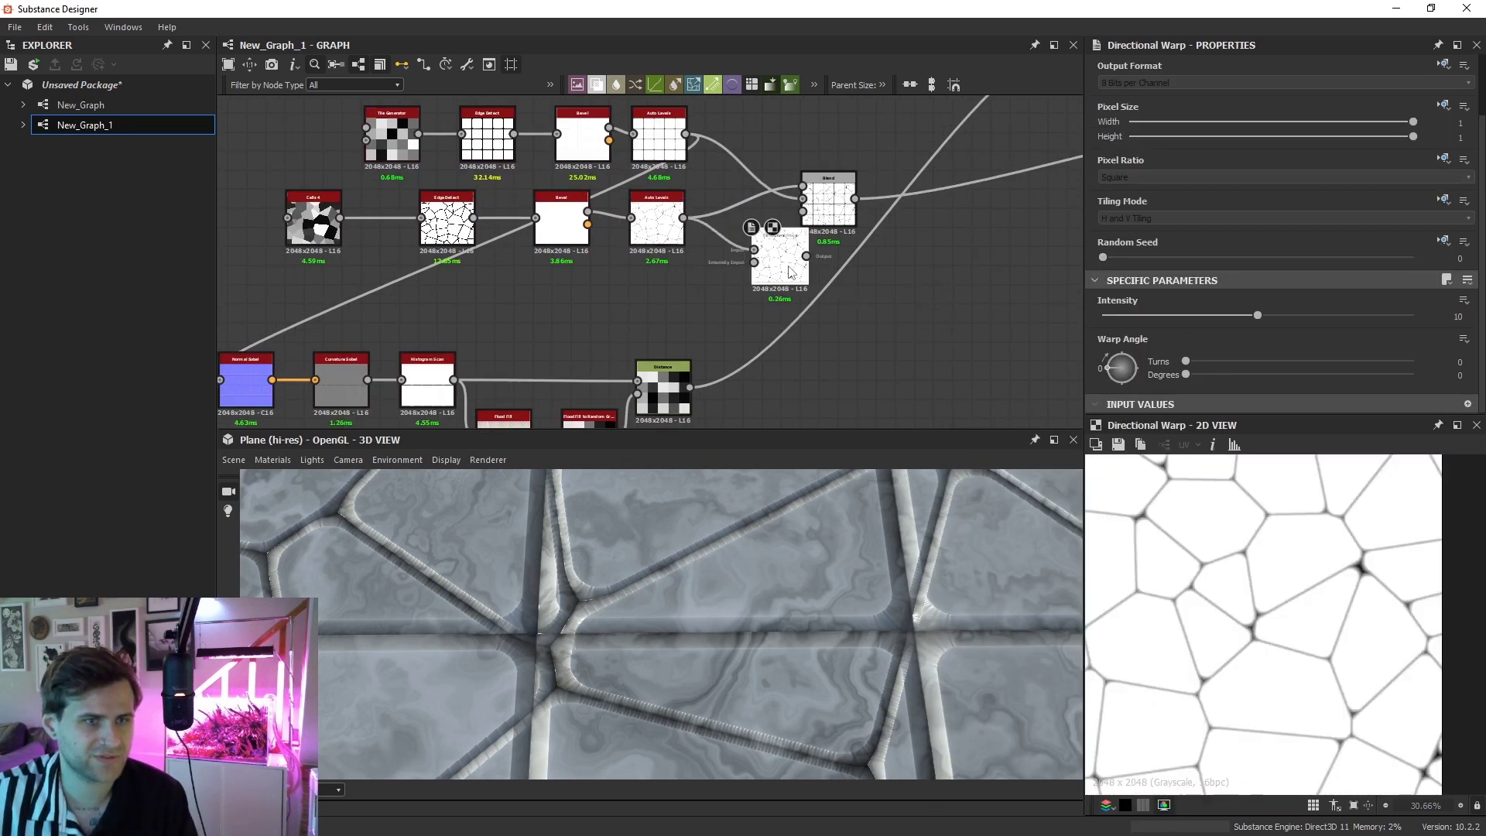
drag(701, 381, 757, 268)
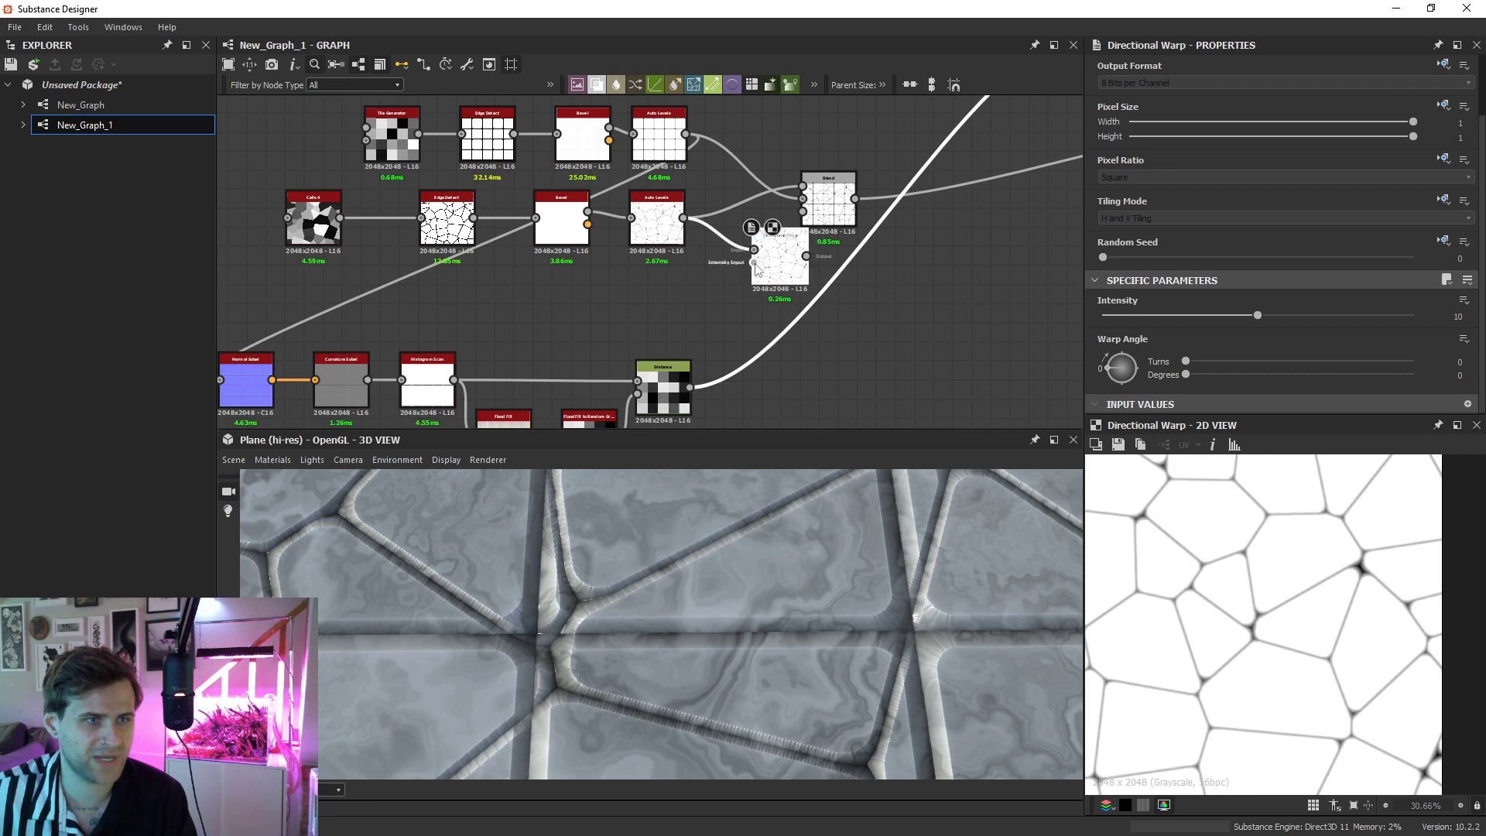
Set the crack Directional Warp's Intensity to 300, connect it to the Multiply Blend, and check the broken cracks in 3D
click(1184, 316)
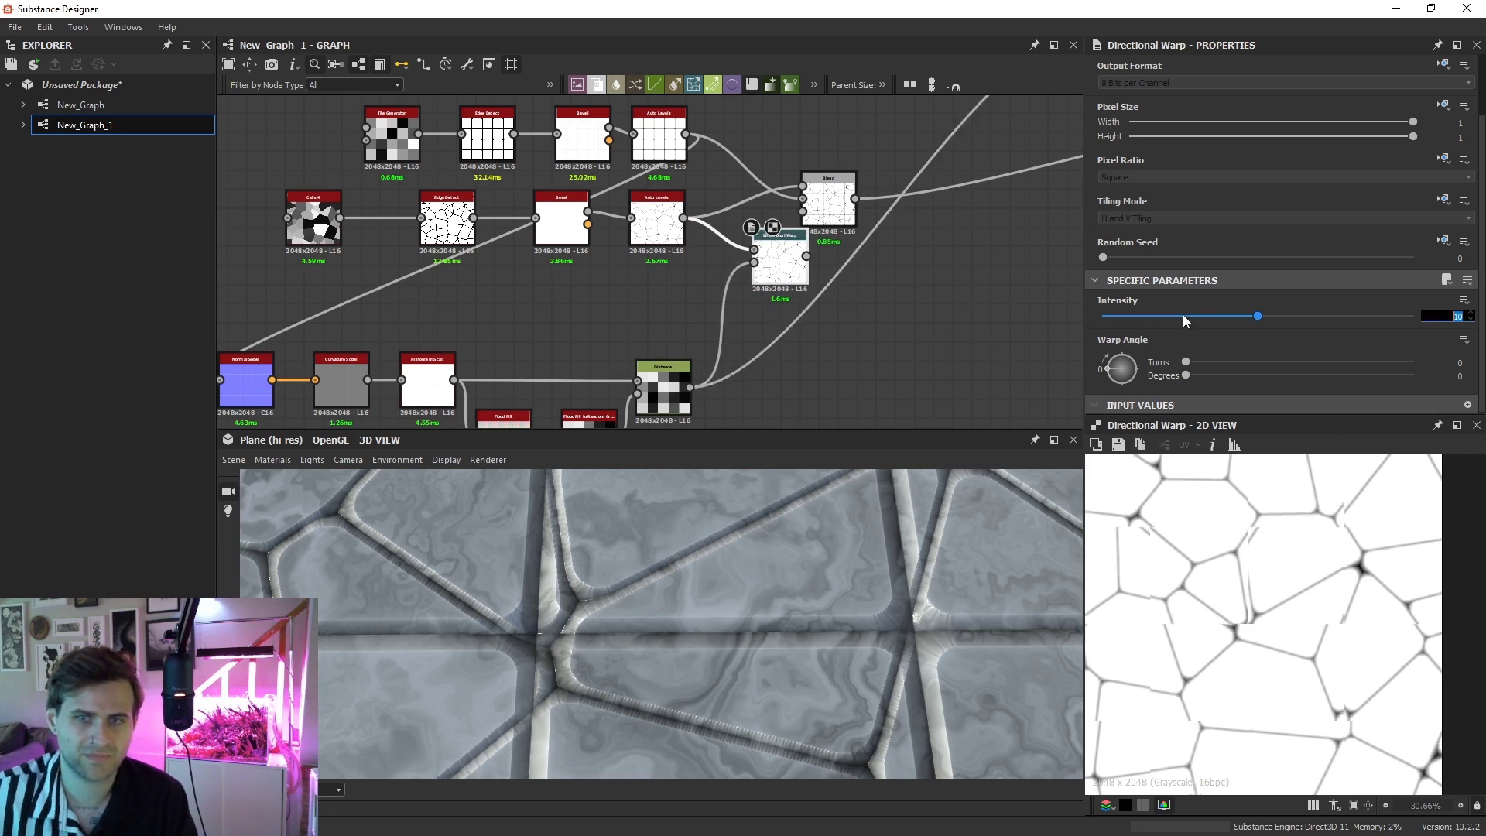
text(300)
key(Return)
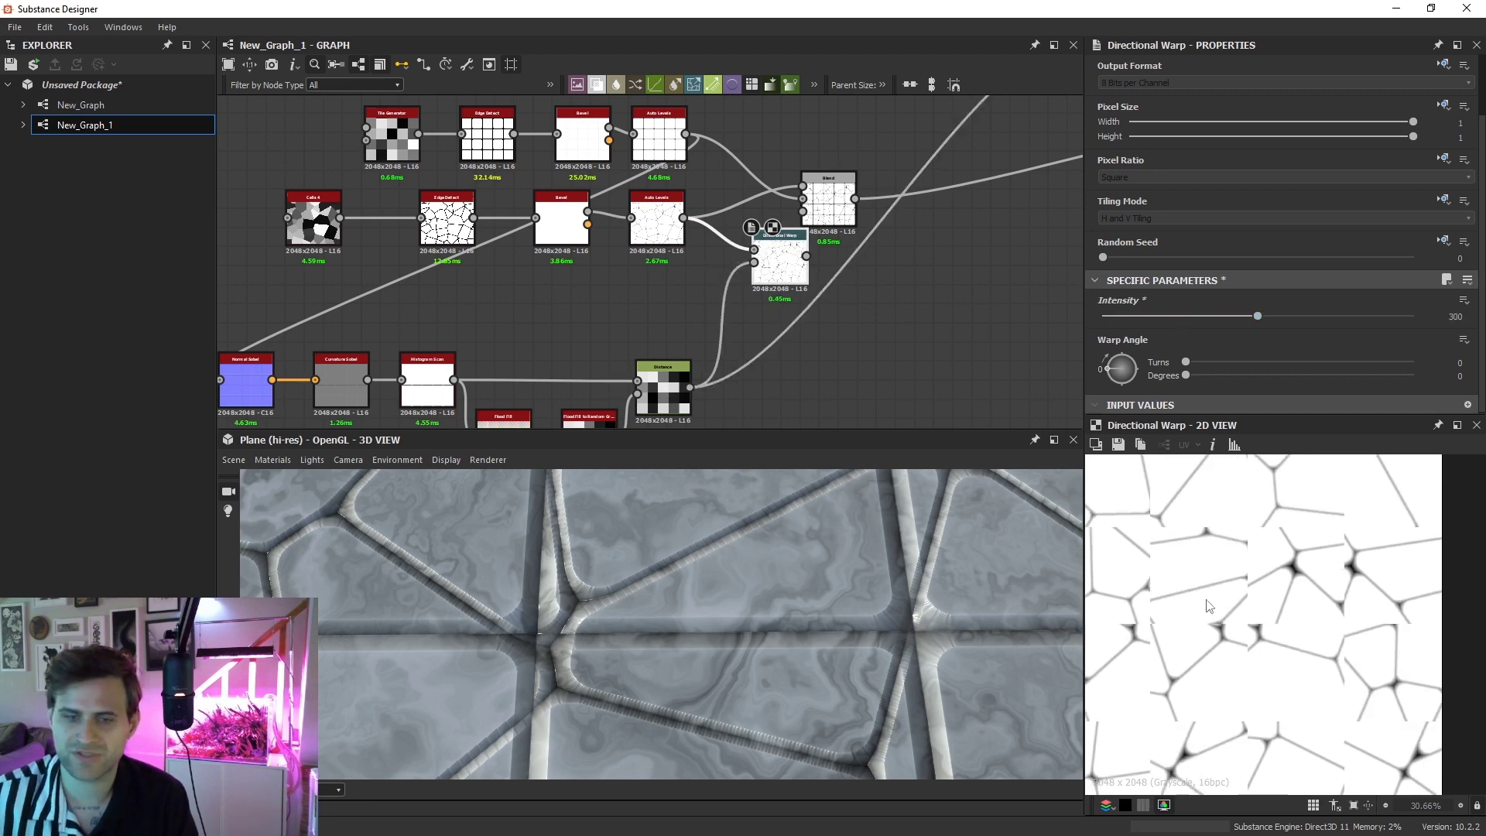
mouse_move(781, 242)
mouse_down()
mouse_move(759, 274)
mouse_move(783, 221)
mouse_up()
drag(758, 288, 863, 232)
scroll(906, 597, down, 4)
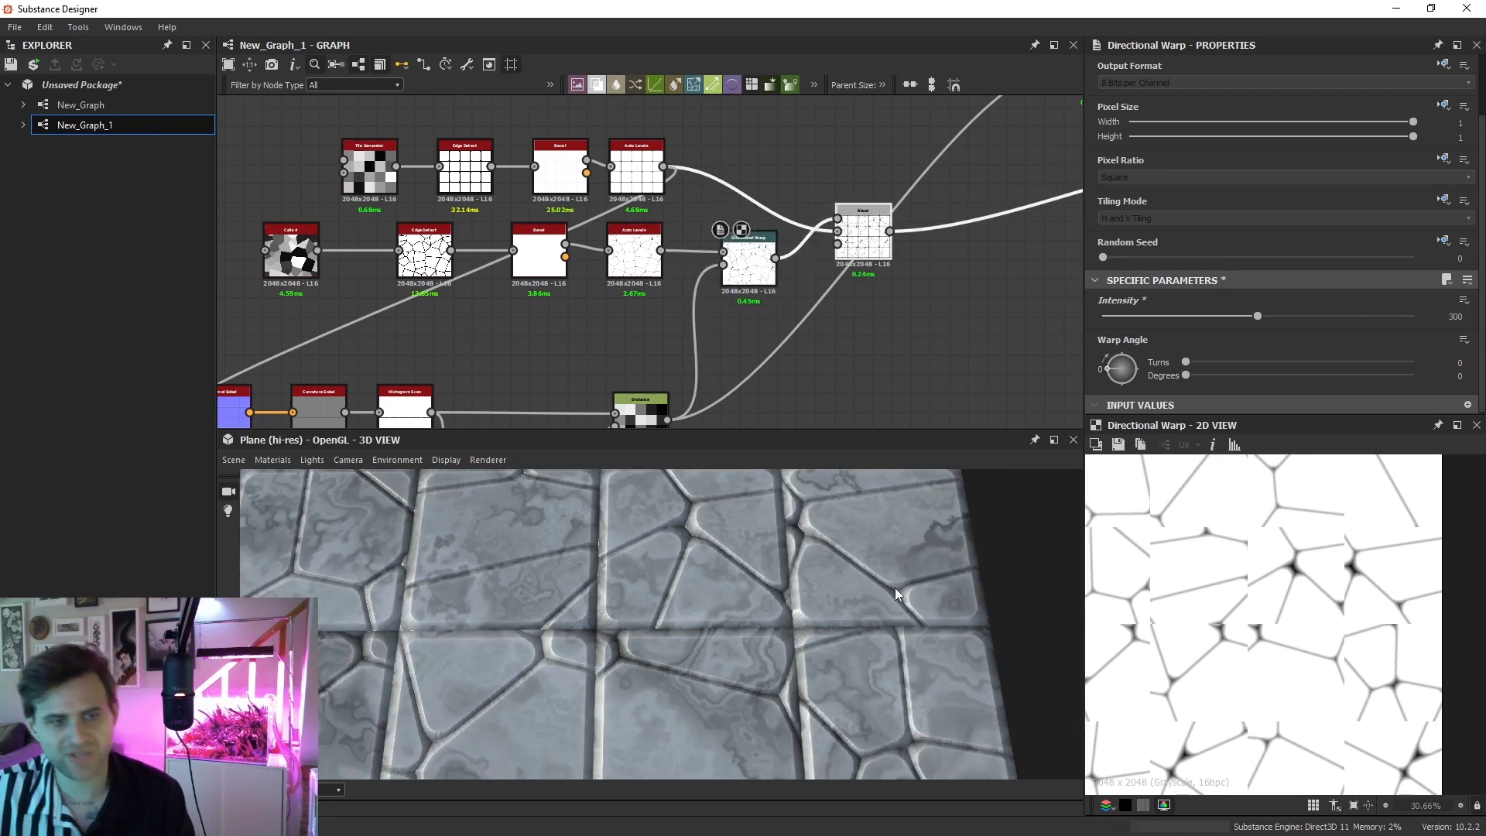
drag(895, 587, 835, 560)
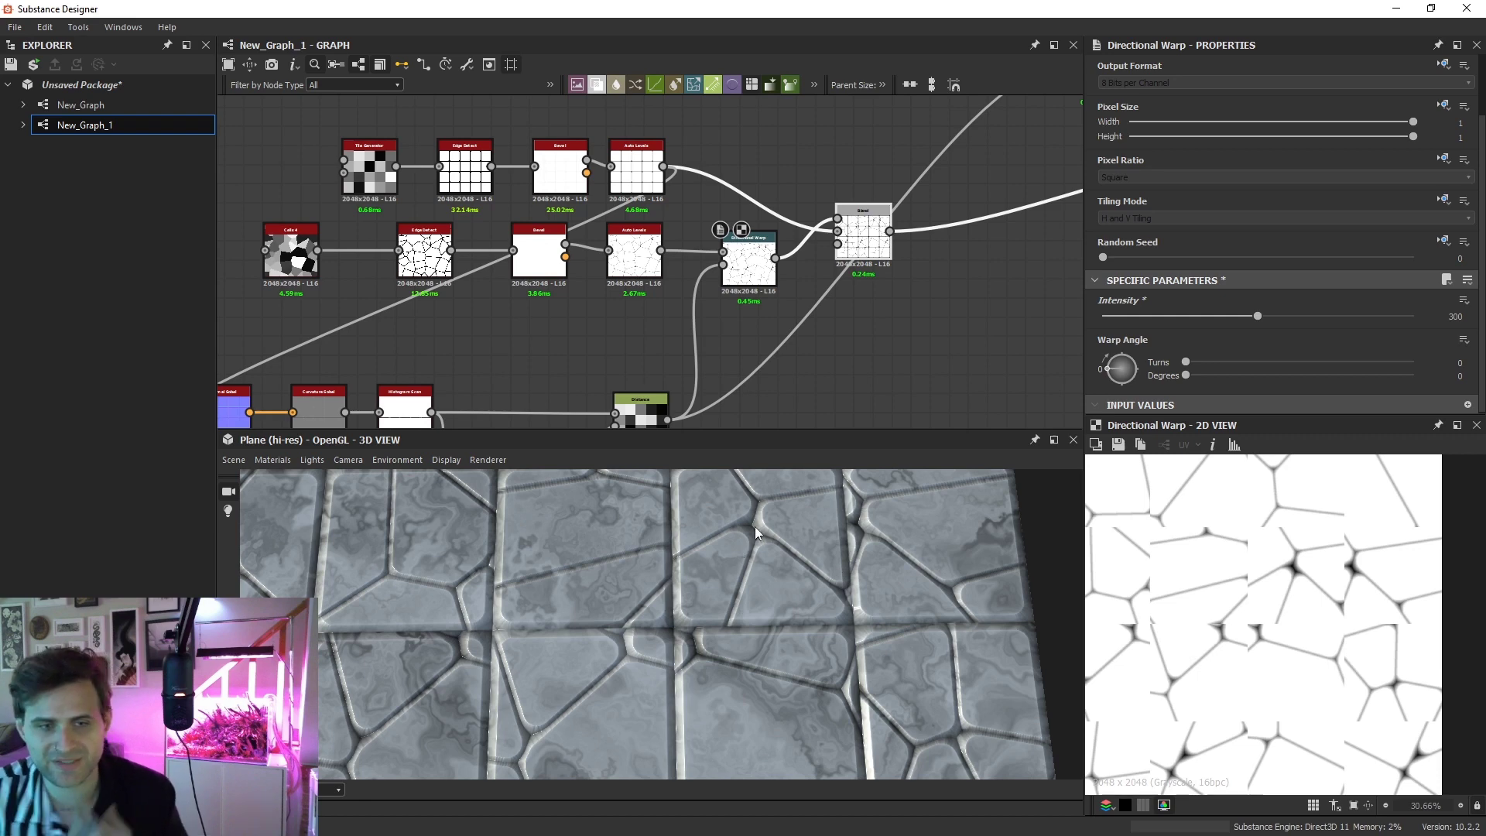
Compare the crack Directional Warp at Intensity 0, raise it to 223.88, and rotate its Warp Angle to 31 degrees
scroll(722, 278, up, 2)
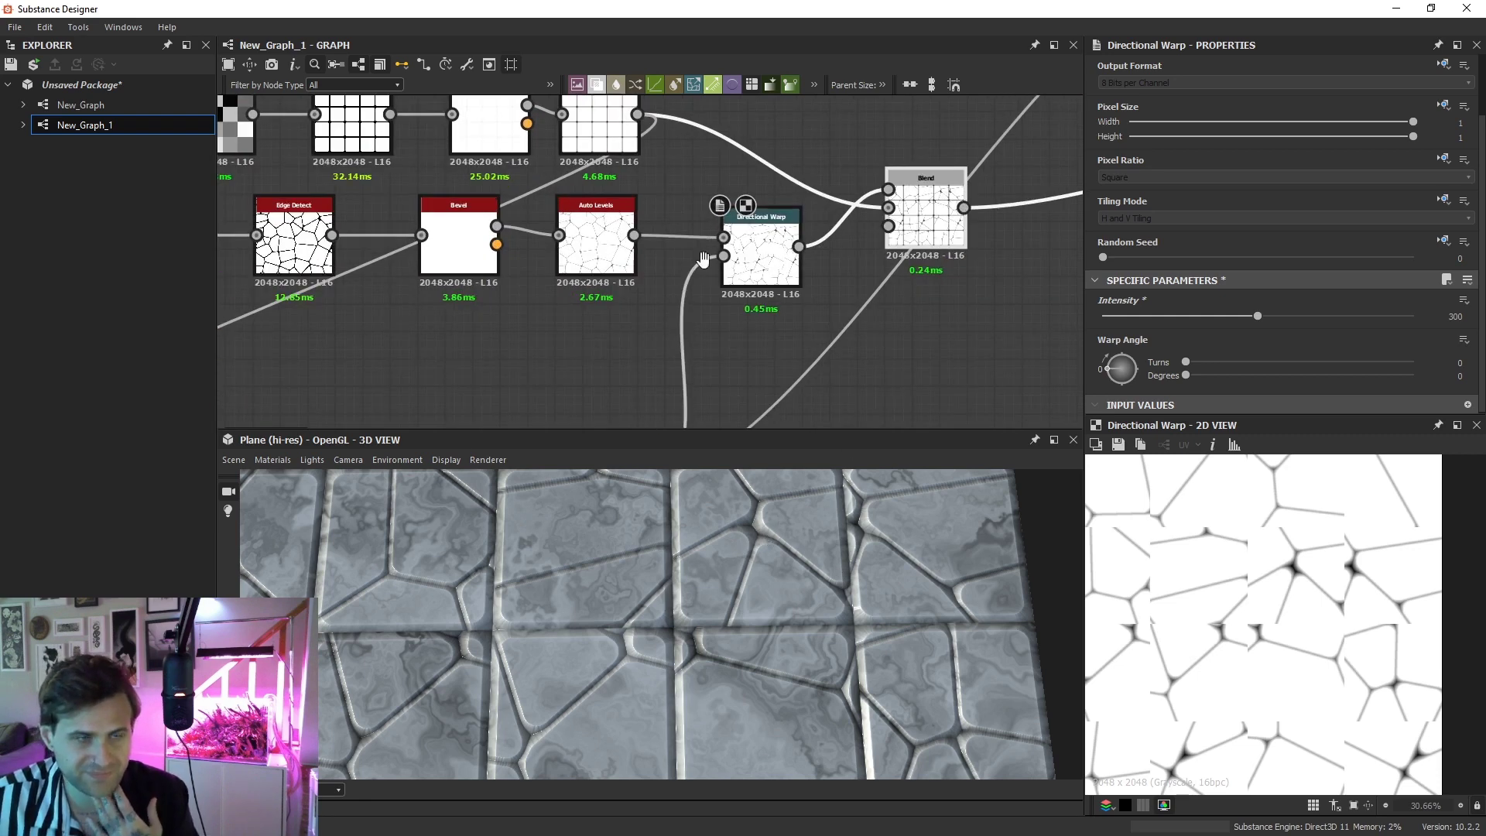
drag(722, 279, 754, 237)
click(774, 225)
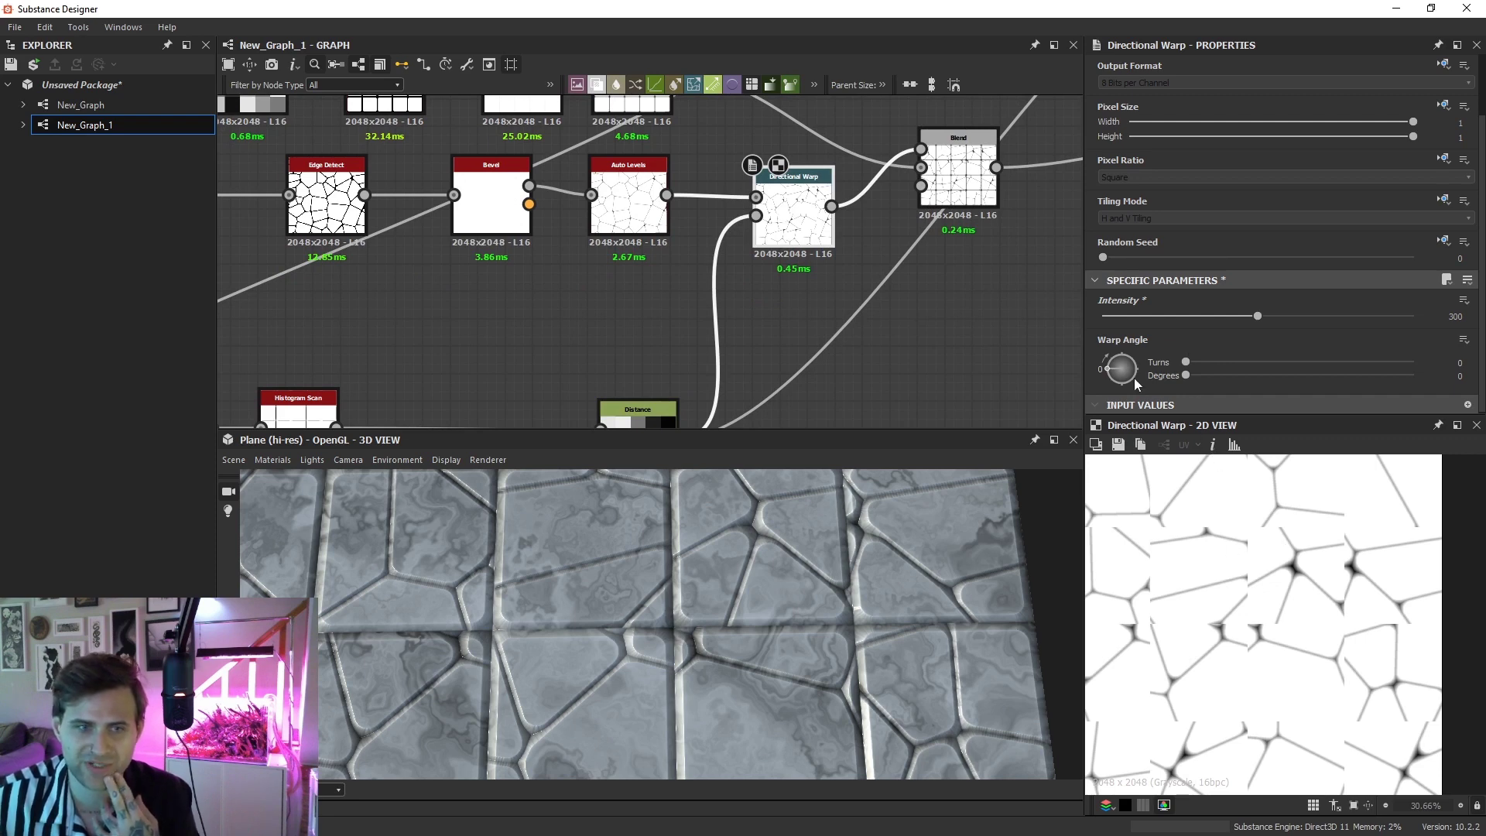
drag(1257, 315, 954, 318)
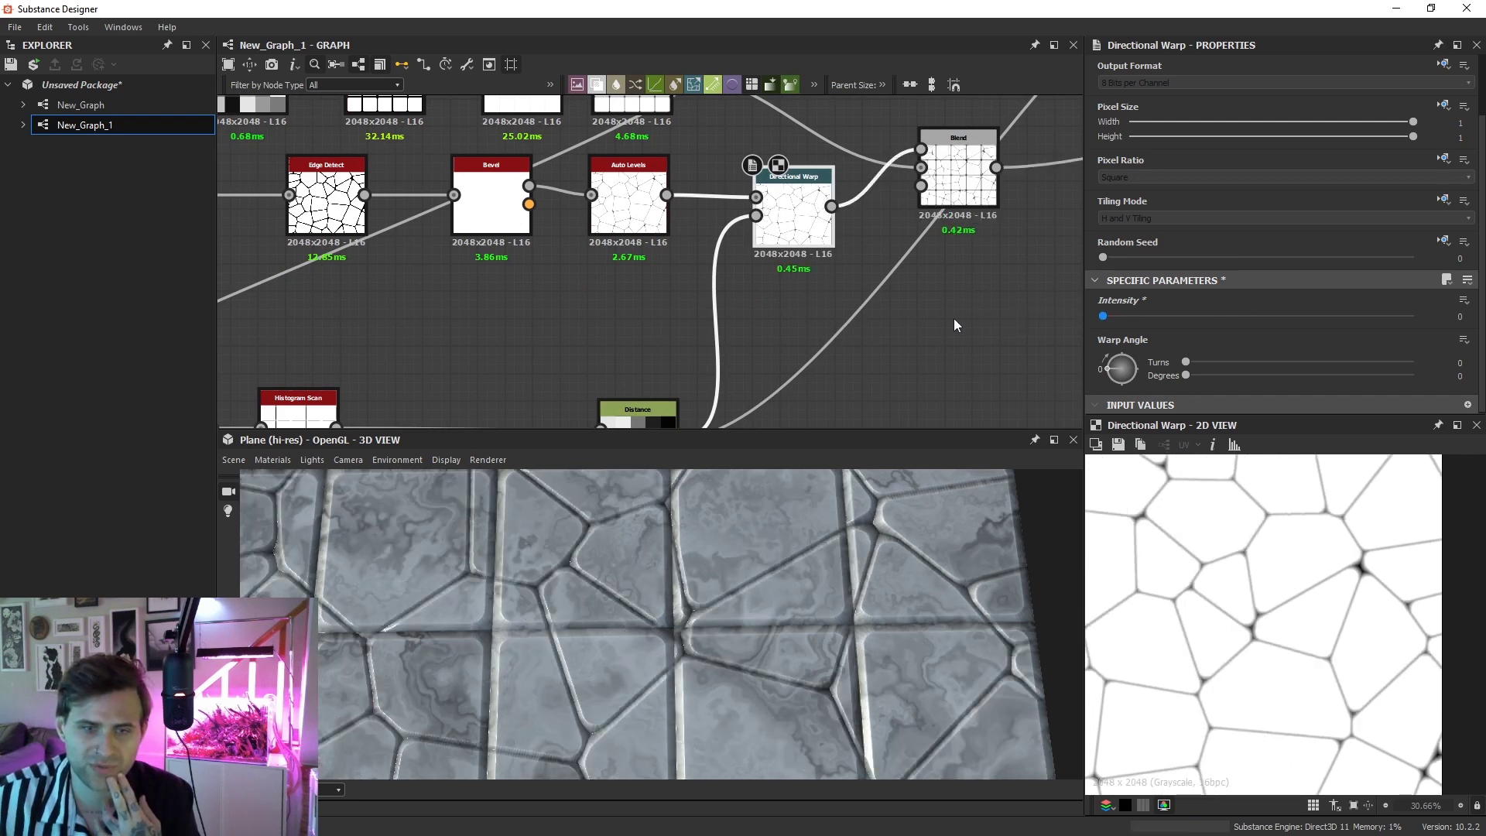
drag(1076, 318, 1217, 315)
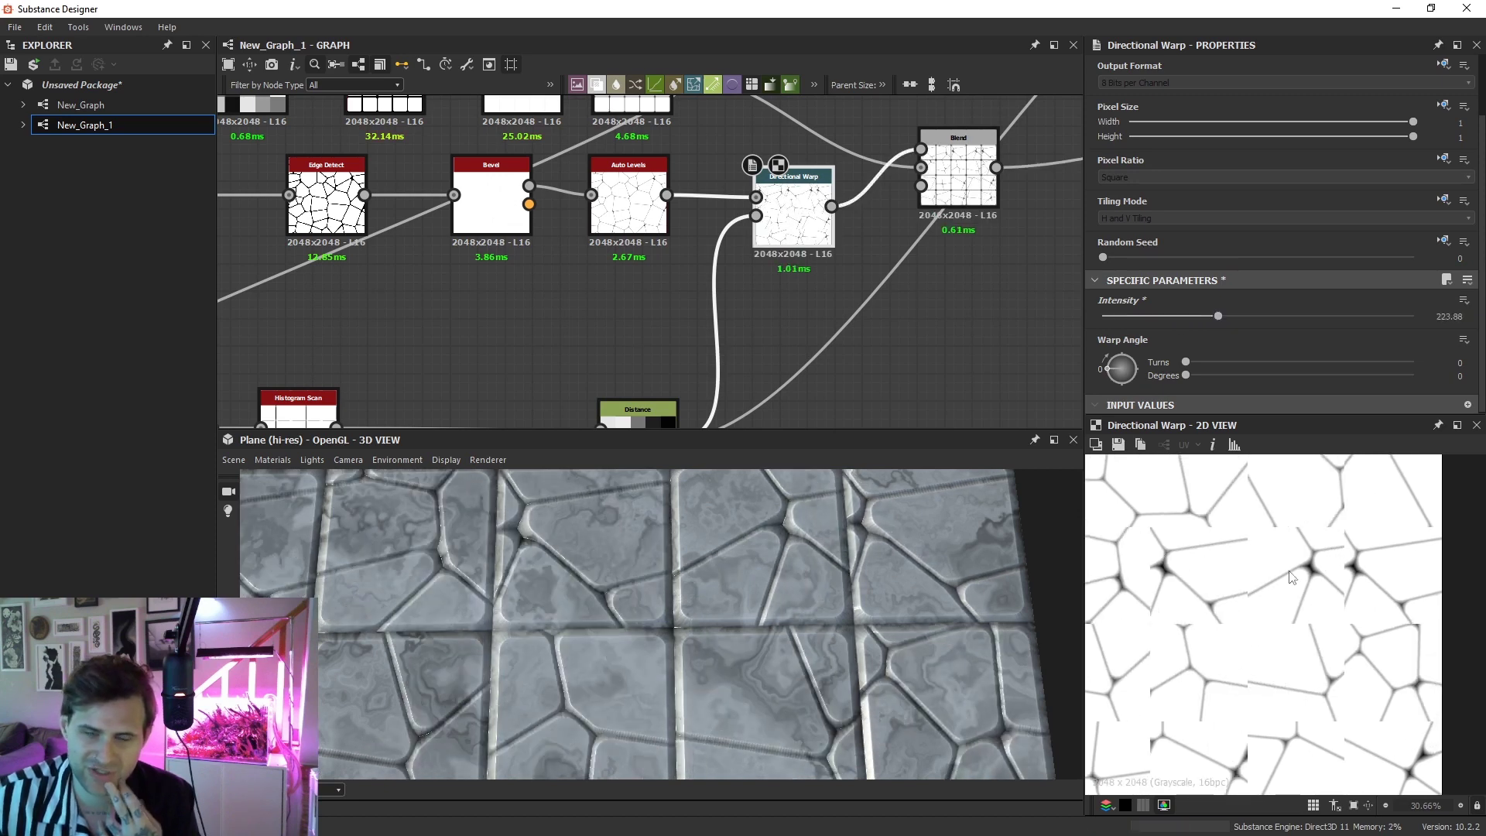
scroll(765, 242, down, 2)
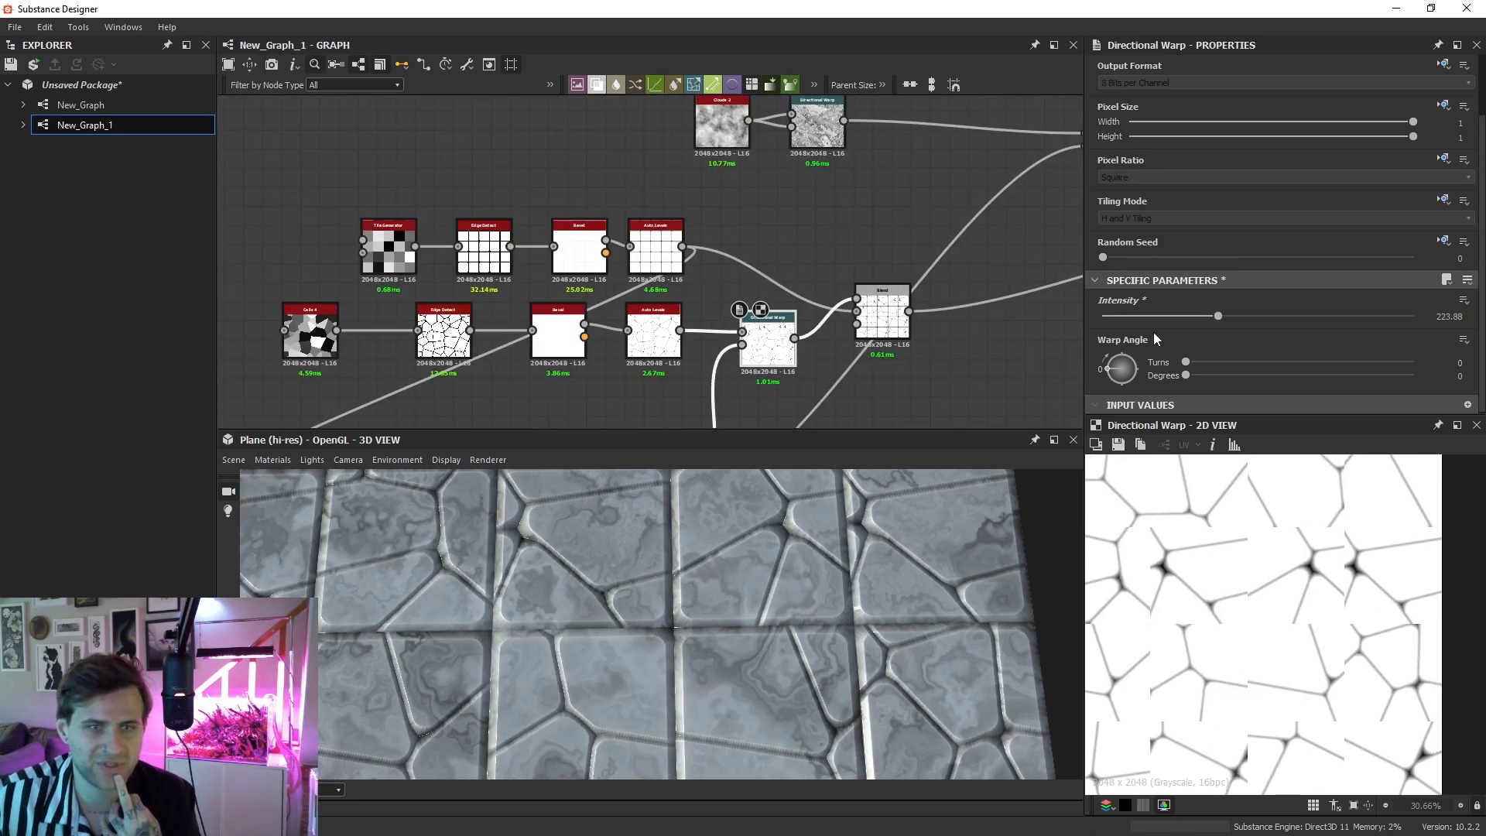
drag(1107, 373, 1099, 355)
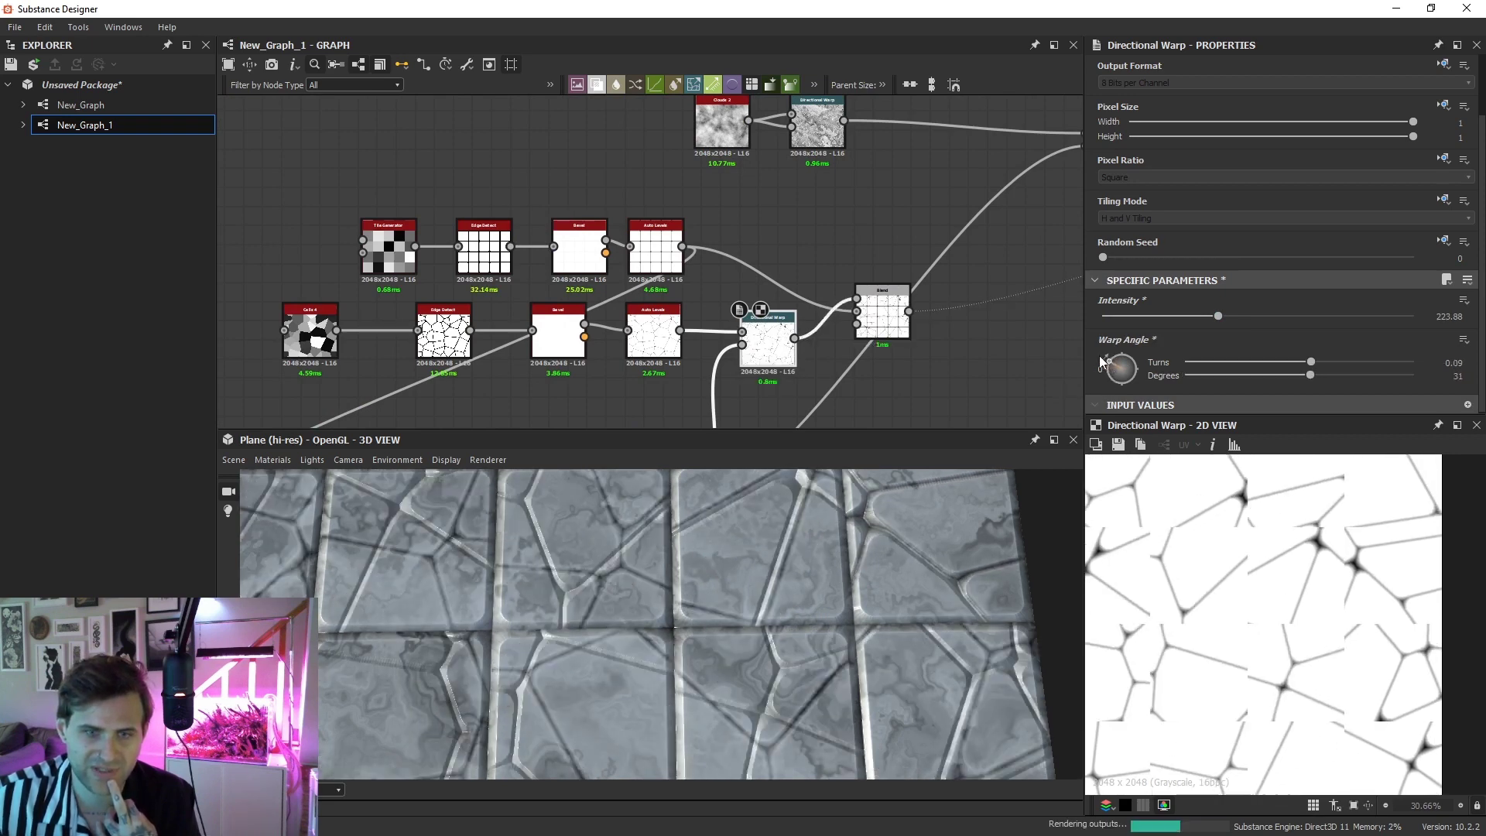
Set the crack Directional Warp's Intensity to 191.04
mouse_move(1218, 316)
mouse_down()
mouse_move(1076, 319)
mouse_move(1203, 319)
mouse_up()
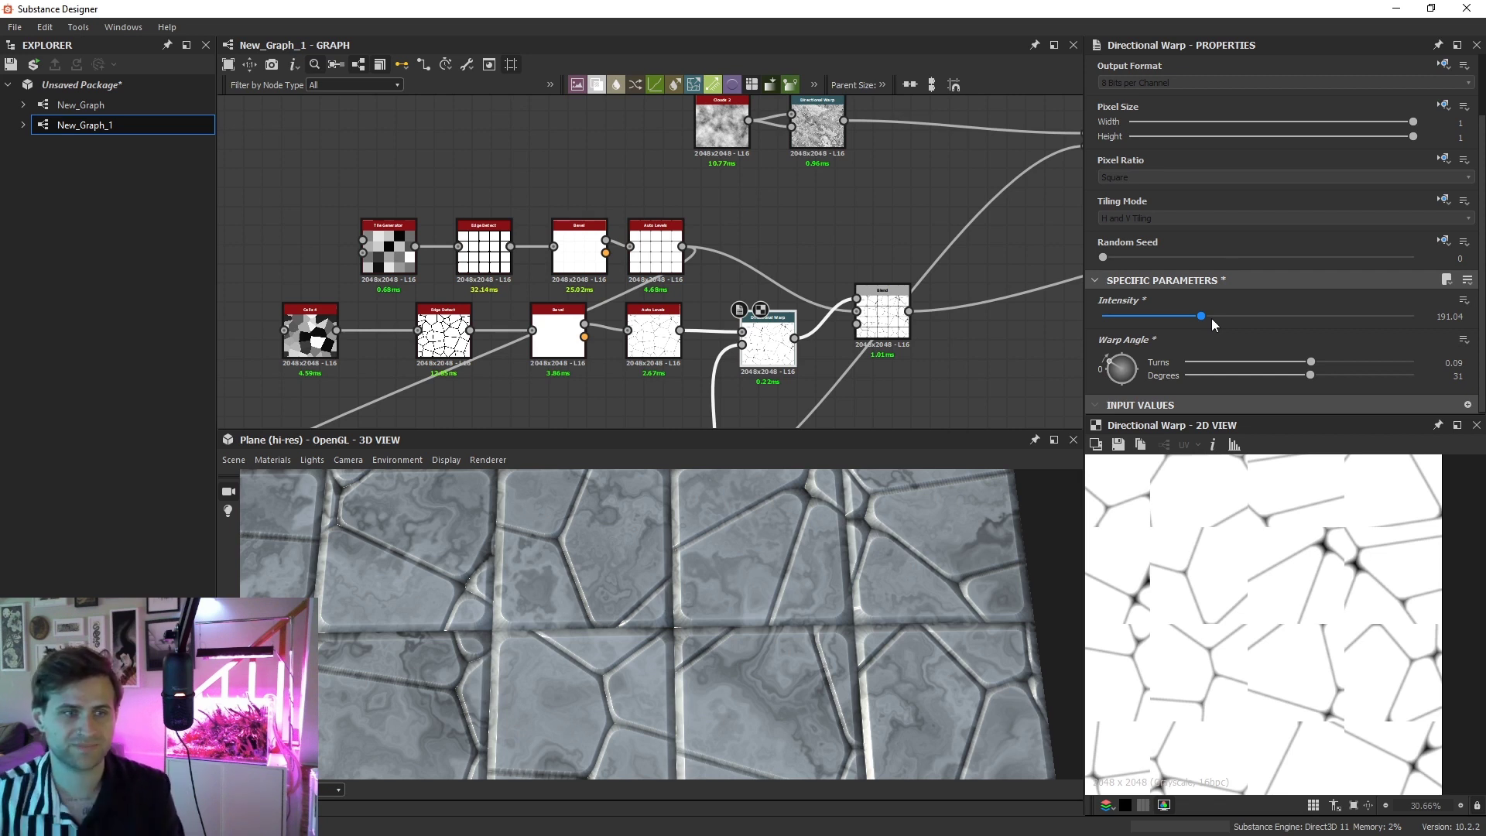
scroll(1211, 318, up, 1)
scroll(1000, 311, down, 1)
Add a Vector Warp Grayscale node below the crack Directional Warp and feed it the crack pattern's Auto Levels output
key(space)
text(vect)
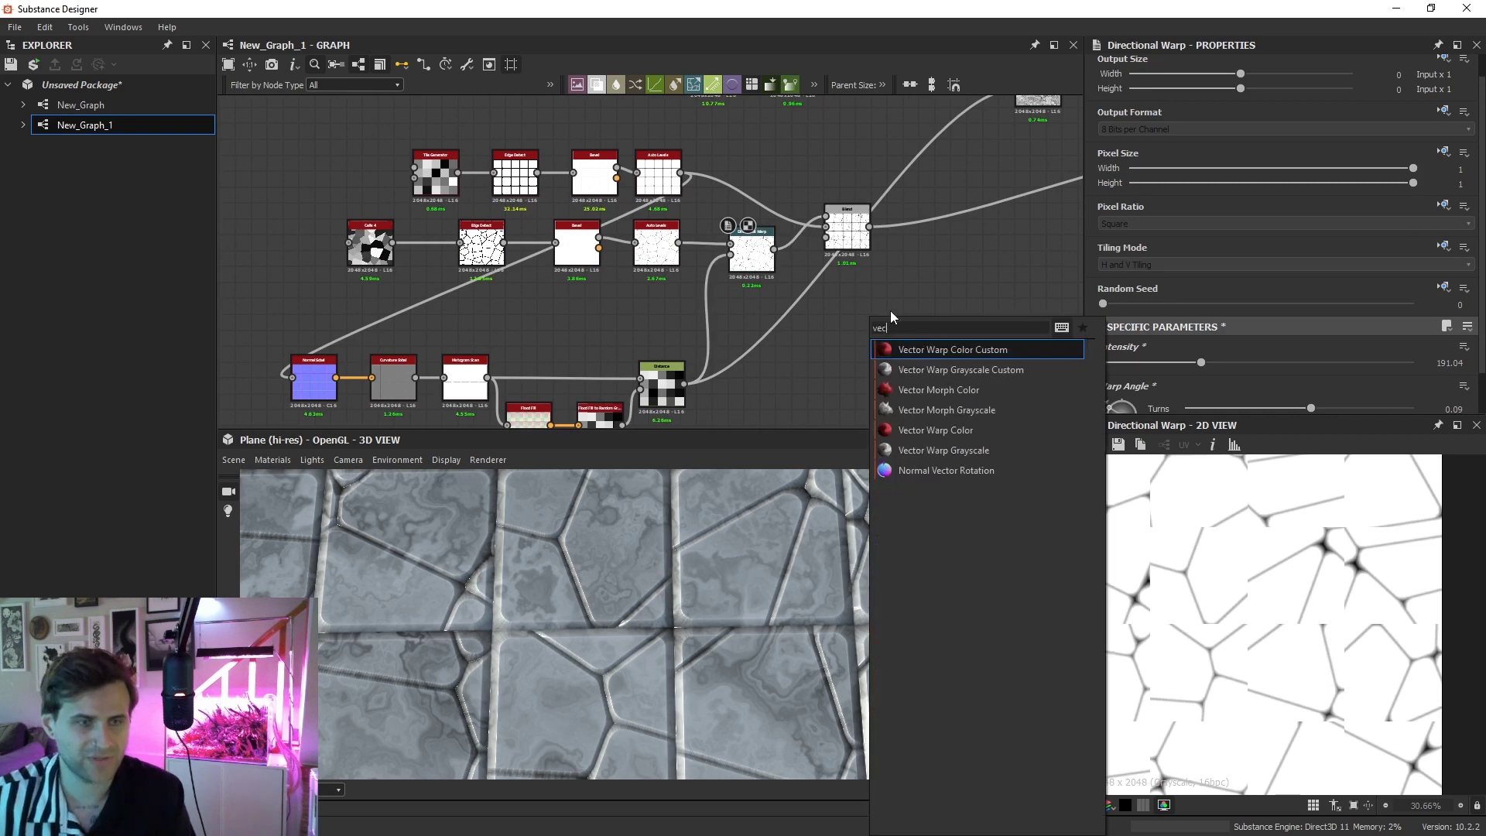
click(981, 451)
scroll(882, 324, up, 3)
drag(851, 325, 812, 325)
scroll(567, 198, down, 3)
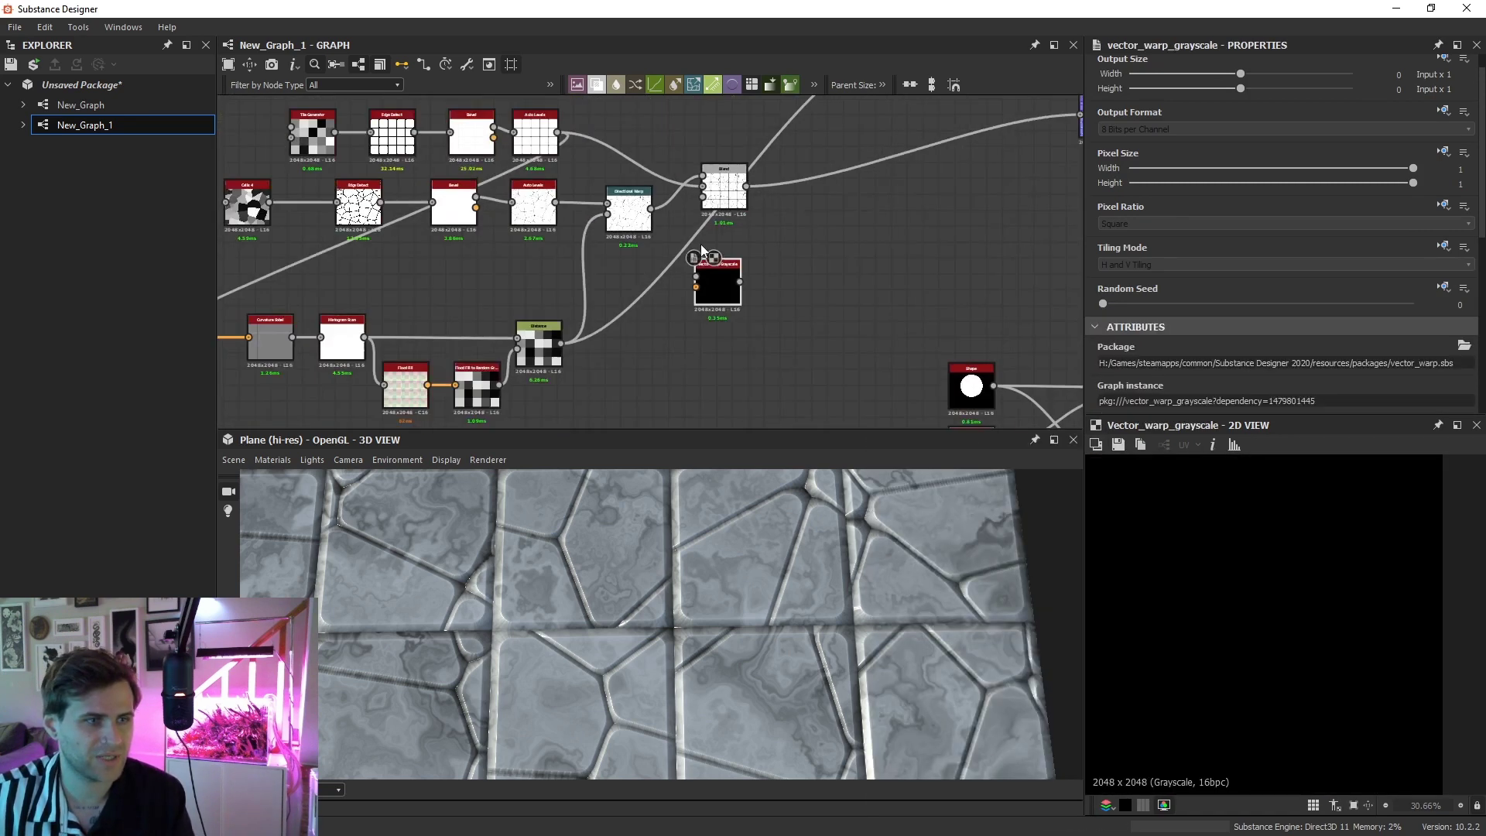
scroll(642, 192, down, 2)
drag(713, 267, 738, 308)
scroll(751, 217, up, 3)
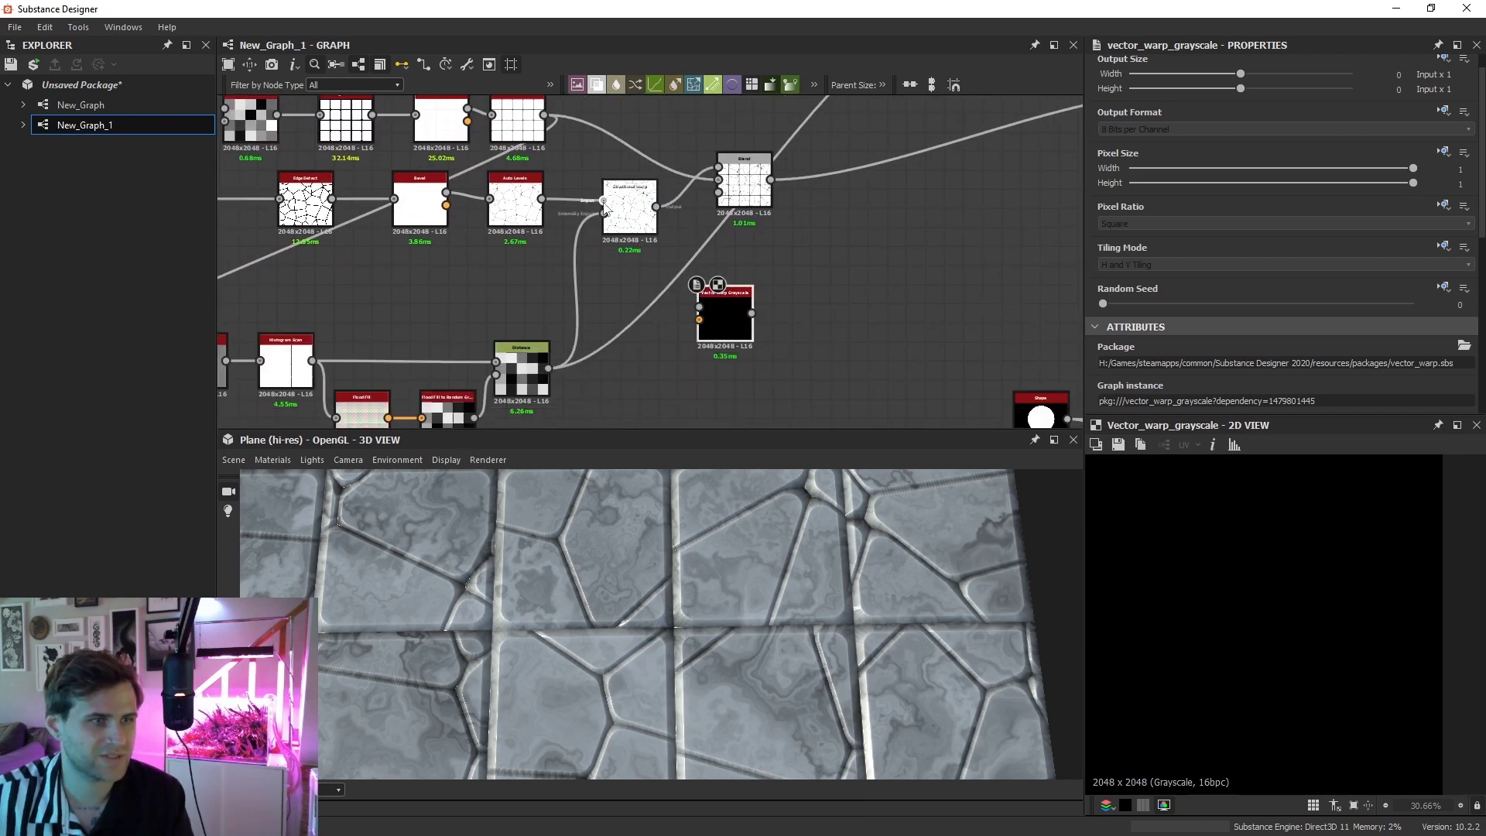
drag(541, 199, 719, 319)
drag(719, 319, 847, 218)
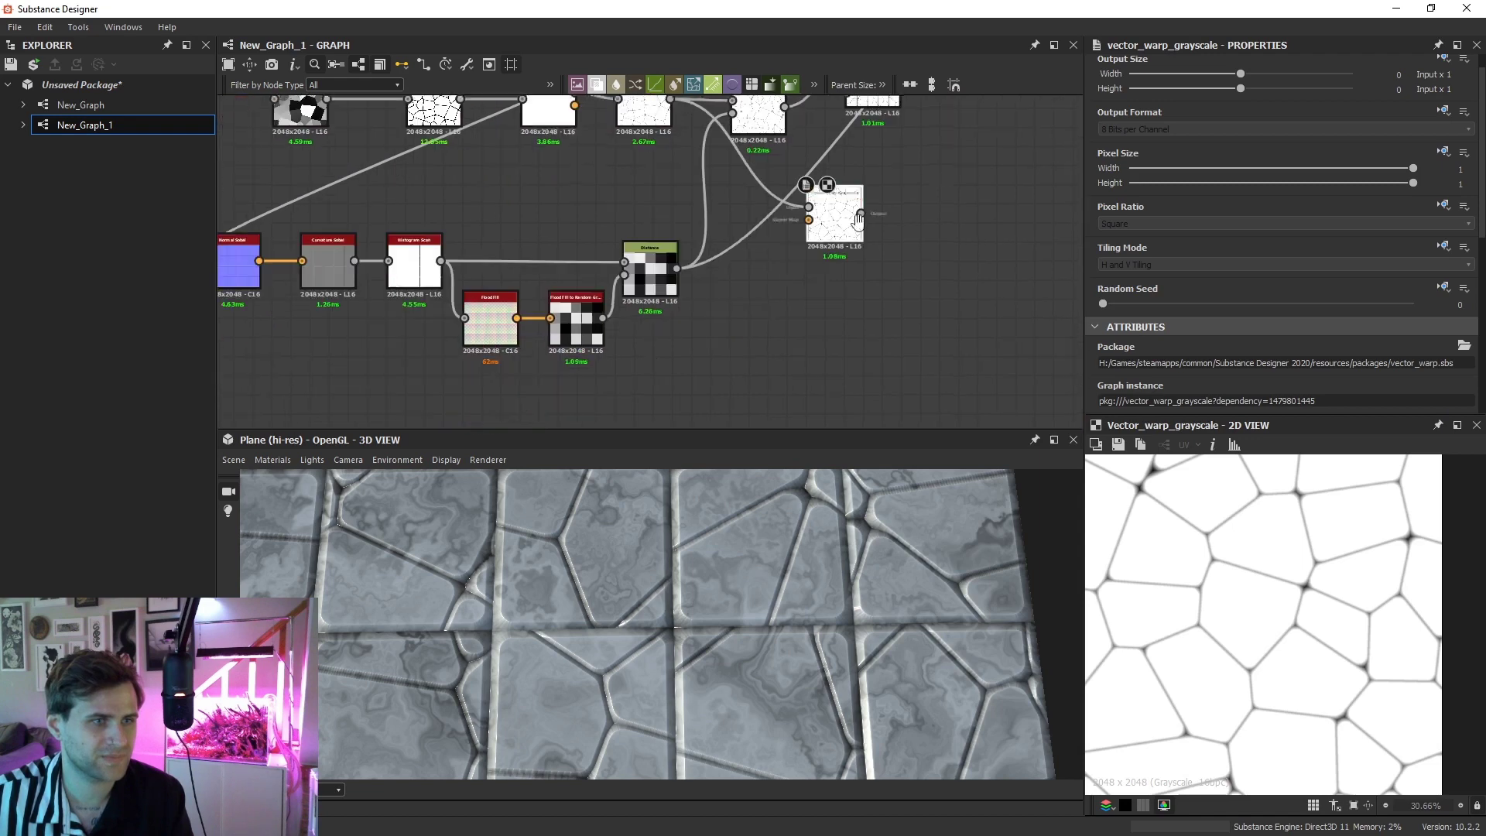
key(space)
text(clo)
key(BackSpace)
key(BackSpace)
key(BackSpace)
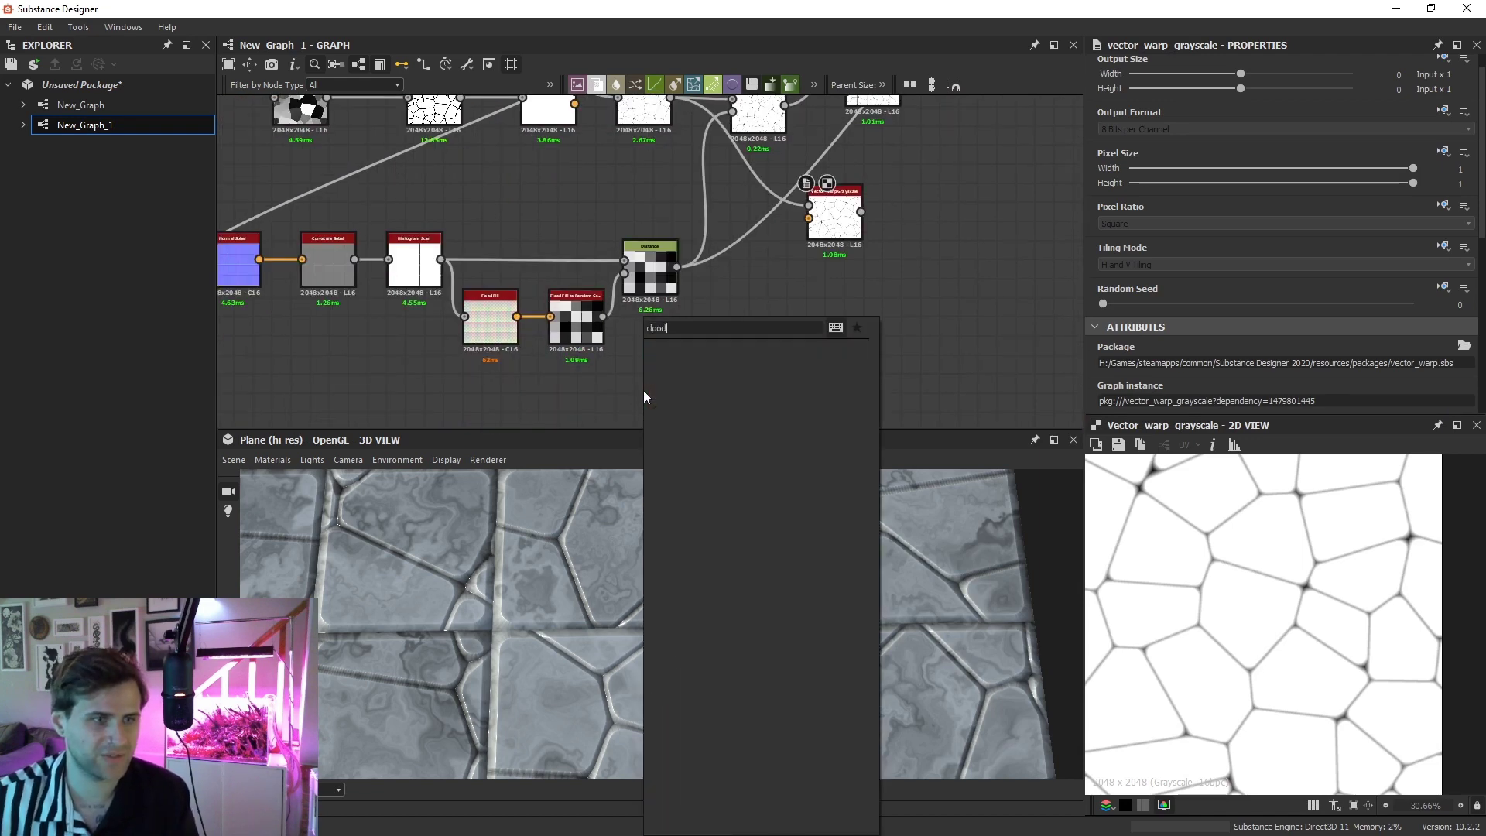
text(flood)
key(Return)
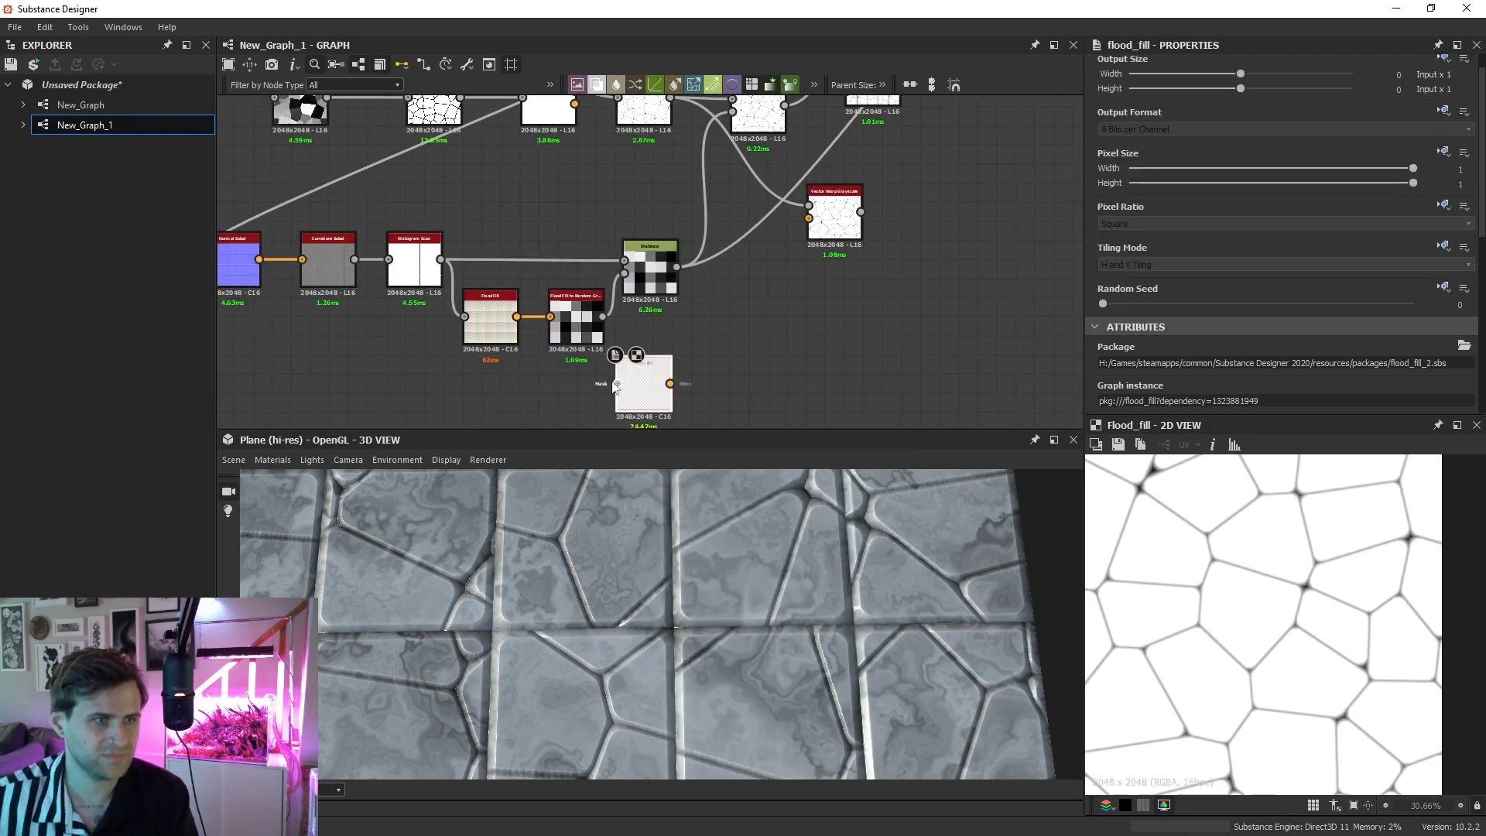
Add a Flood Fill to Random Color node and connect it to the existing Flood Fill output
key(space)
text(flood f)
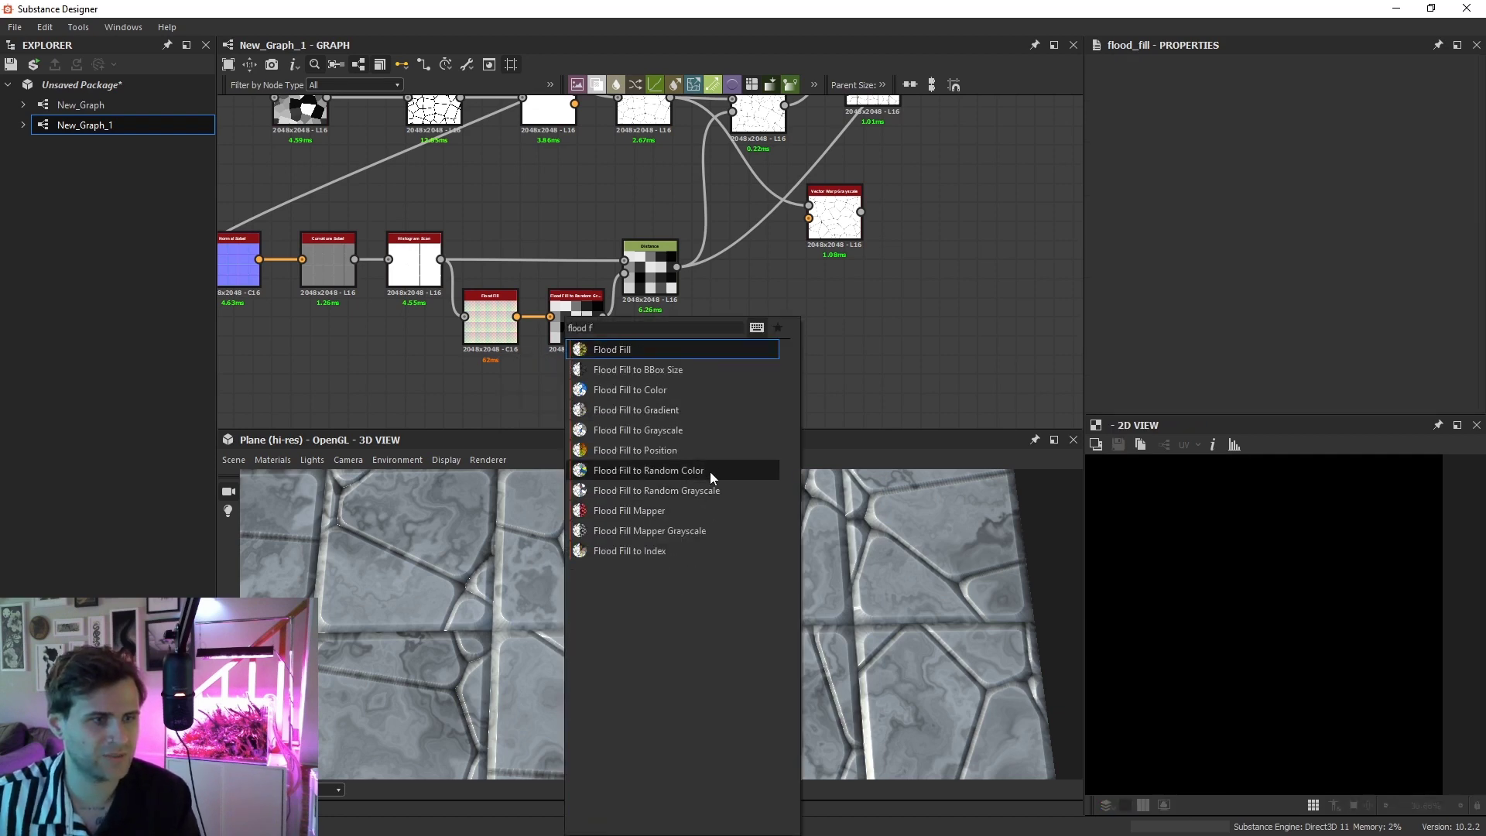
click(711, 471)
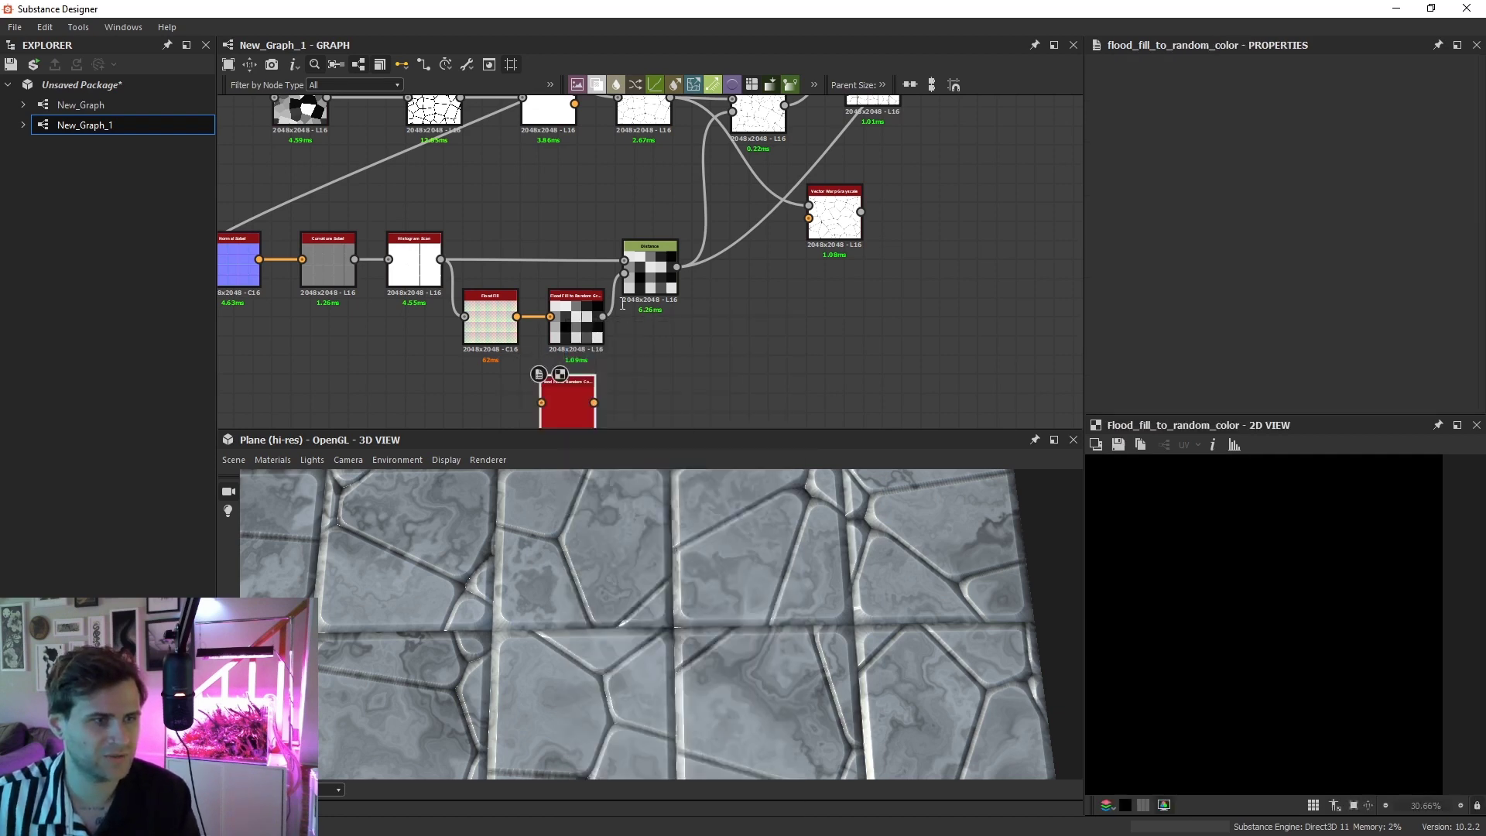
scroll(604, 284, up, 1)
drag(500, 323, 571, 364)
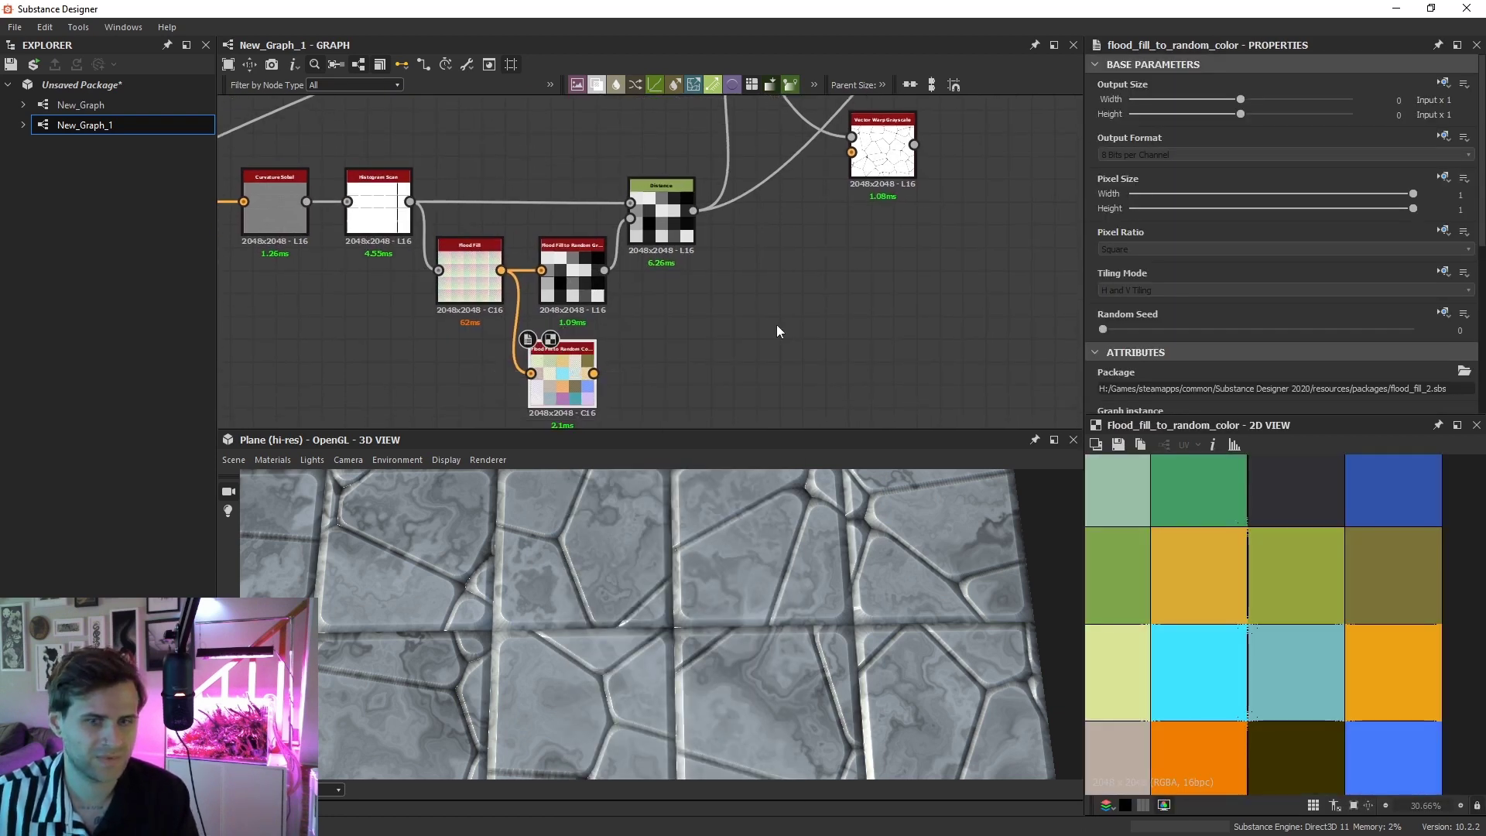
Duplicate the Distance node, source it from the random color tiles, and connect it to the Vector Warp Grayscale's vector input
click(667, 231)
key(ctrl+d)
drag(631, 283, 836, 248)
Display the Vector Warp Grayscale result and set its Intensity to 0.82
scroll(873, 188, up, 1)
double_click(837, 249)
scroll(1230, 282, down, 3)
scroll(1196, 338, down, 3)
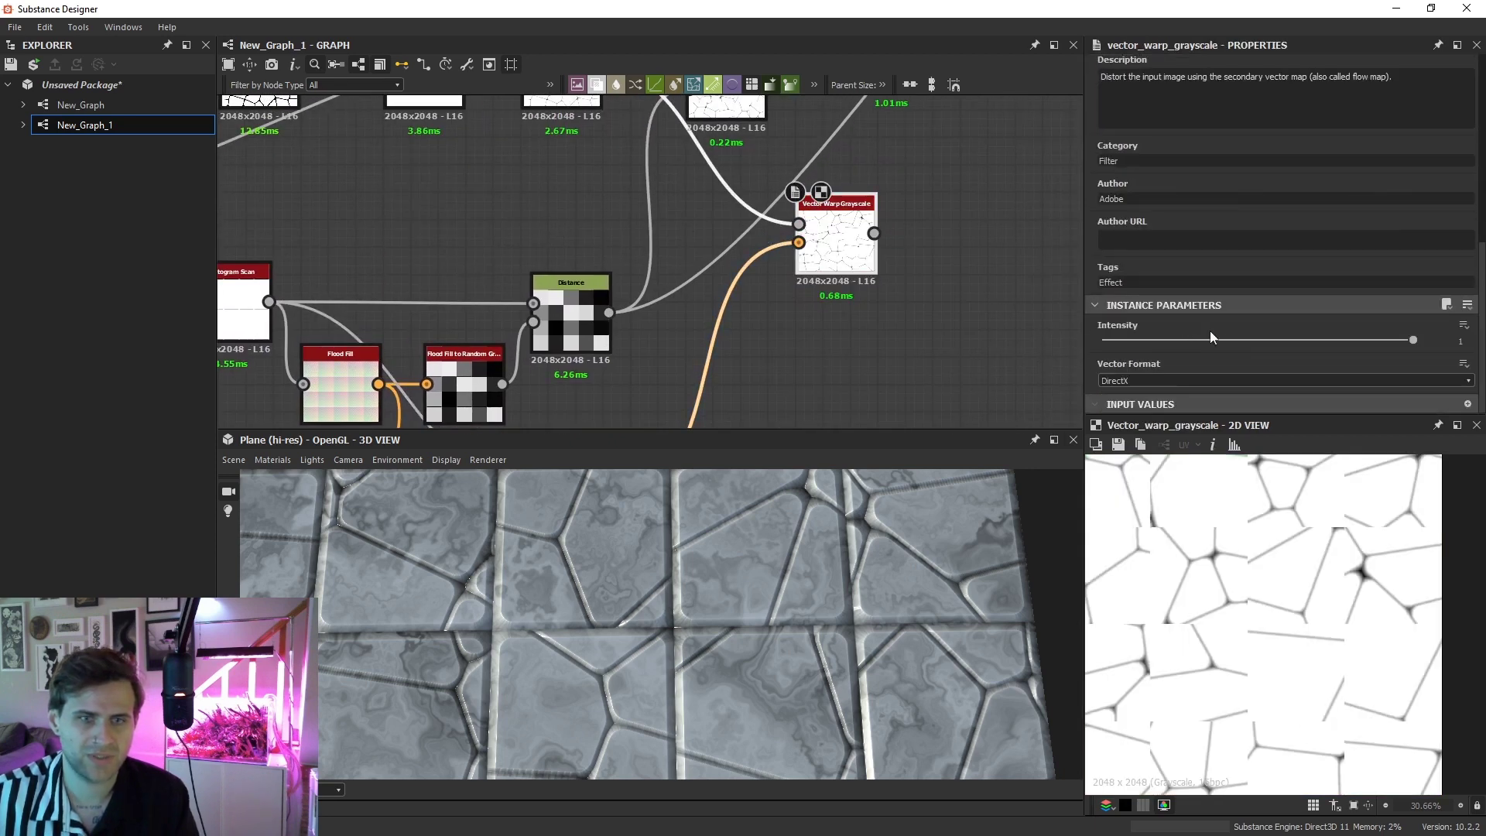
drag(1213, 339, 1357, 343)
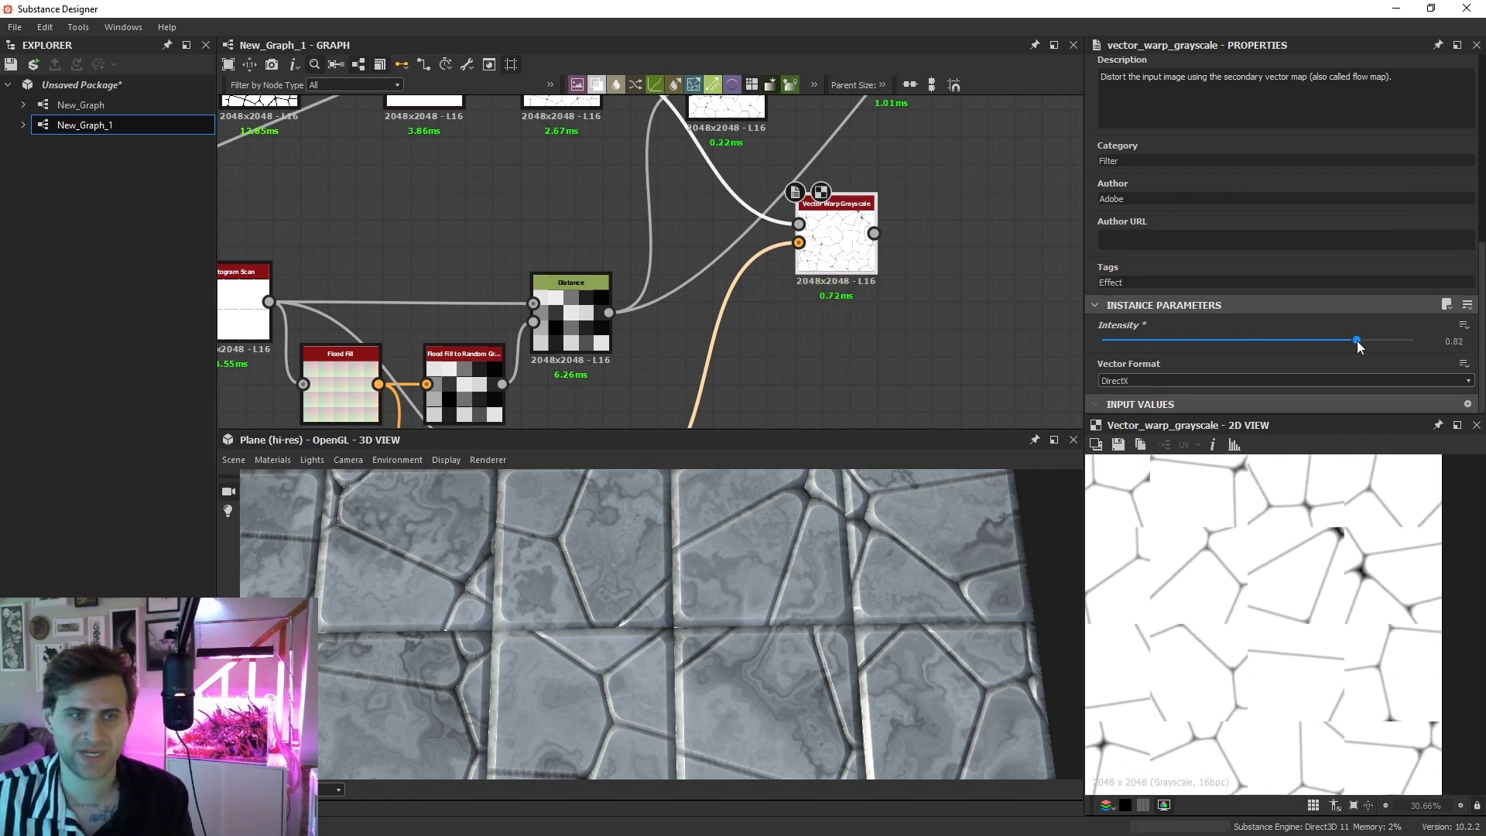
Connect the Vector Warp Grayscale to the Multiply Blend in place of the Directional Warp and display the Blend result
scroll(833, 336, down, 3)
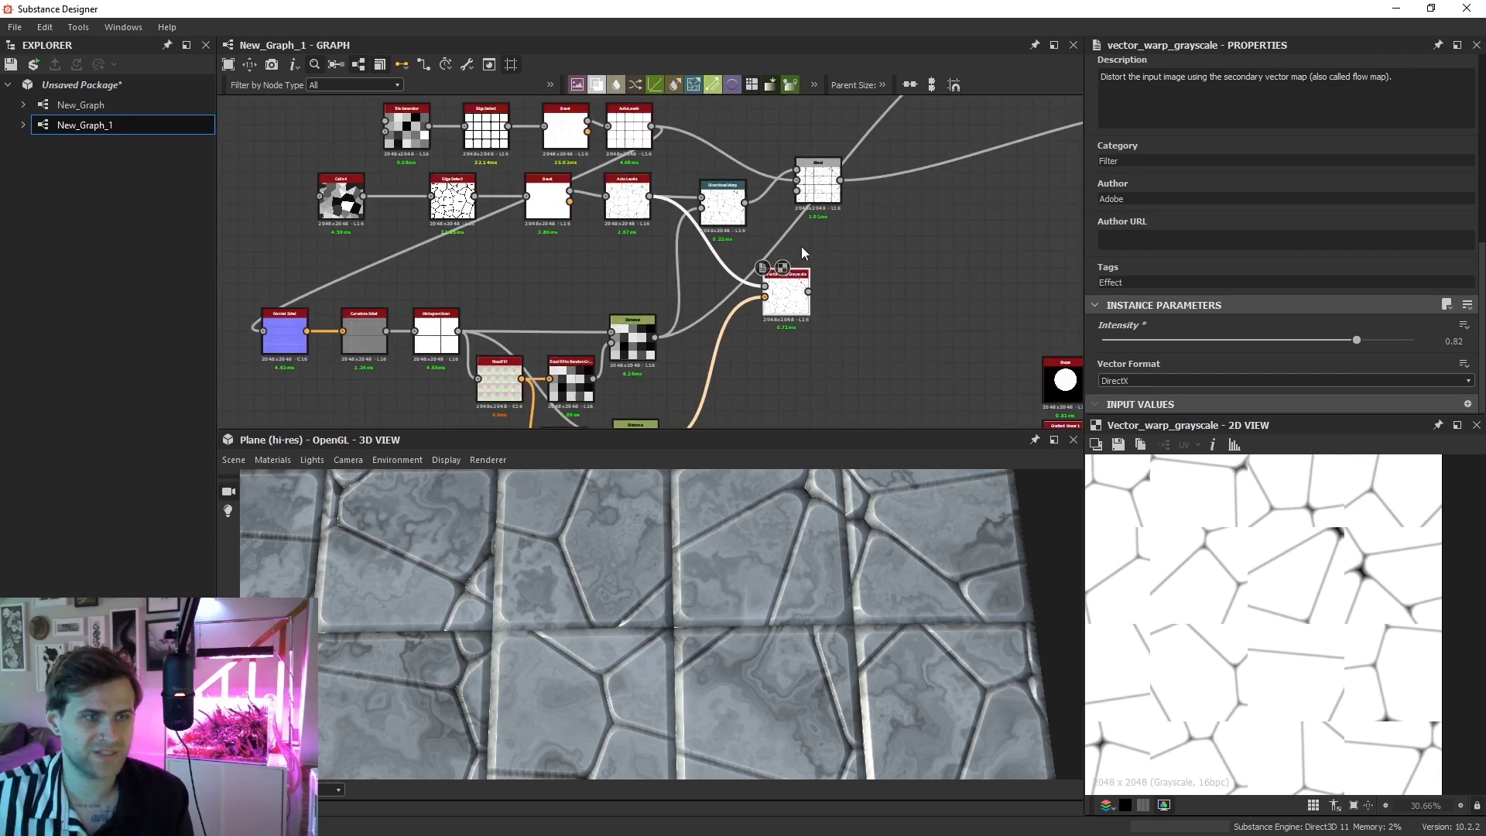
drag(727, 129, 840, 180)
drag(808, 292, 867, 182)
double_click(851, 183)
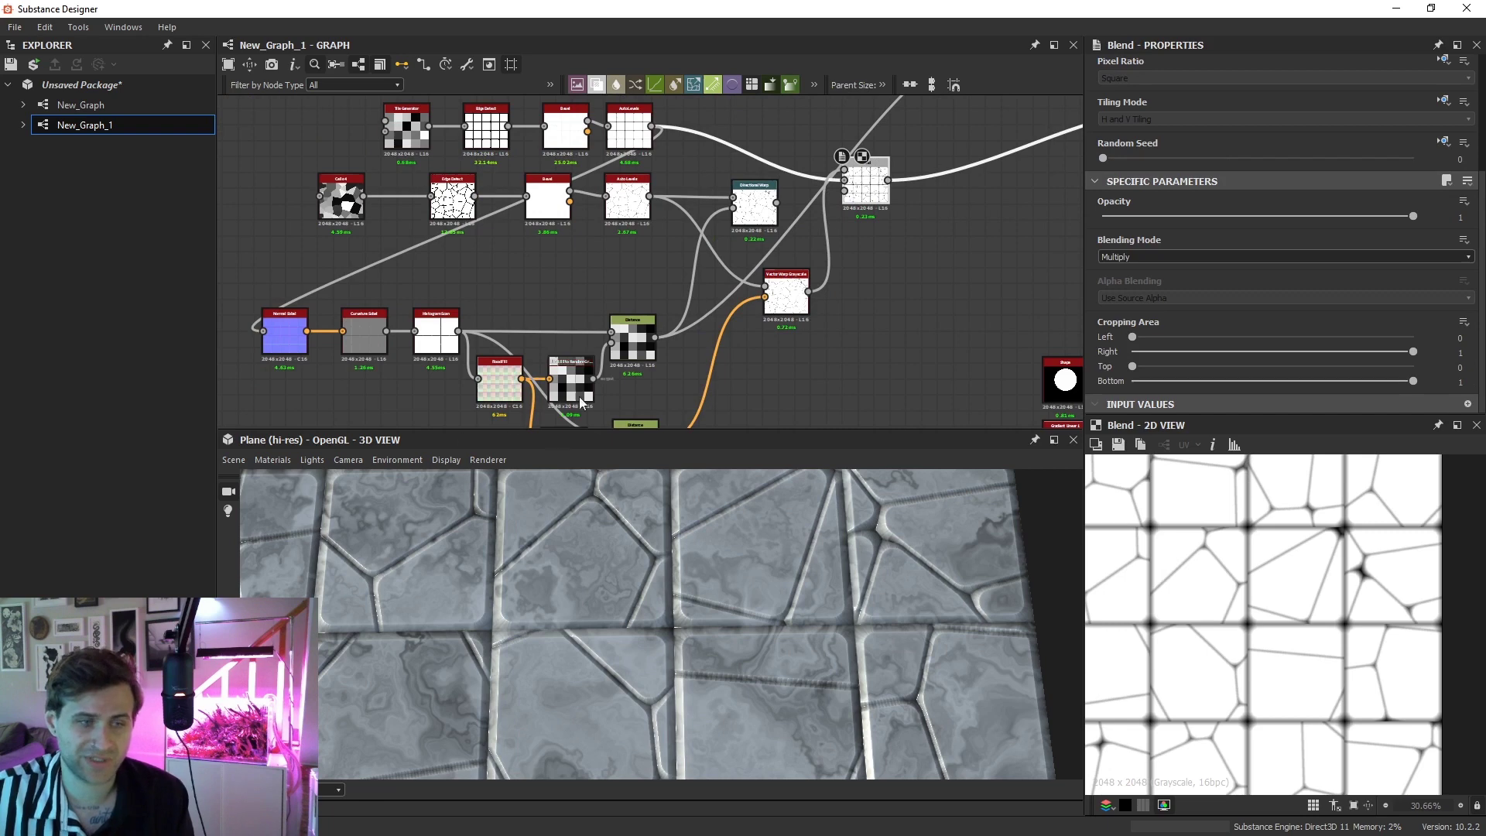
Examine the per-tile colors of the Distance map that drives the Vector Warp Grayscale
click(804, 304)
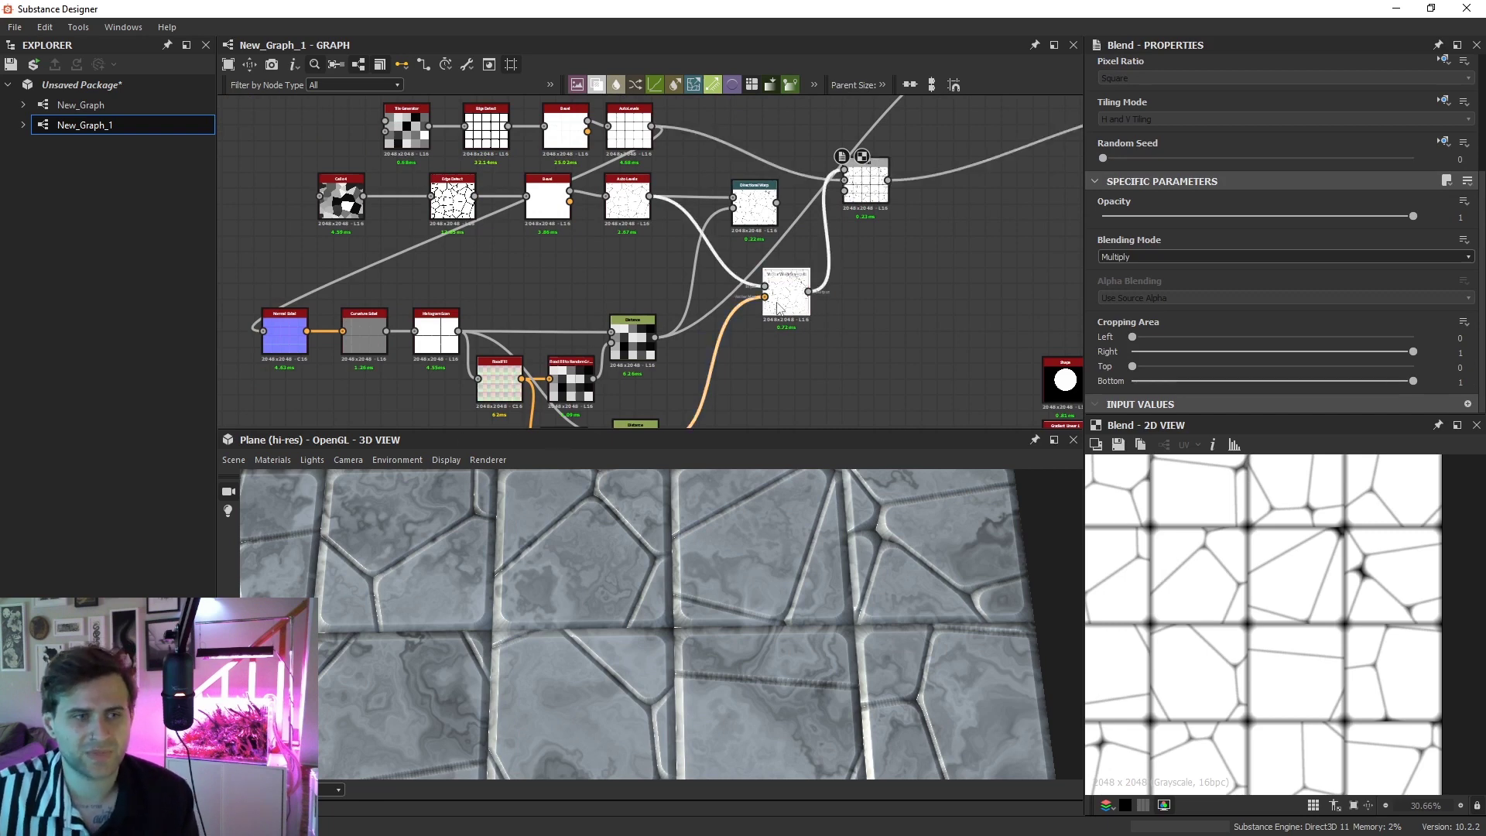
scroll(805, 271, up, 3)
double_click(837, 188)
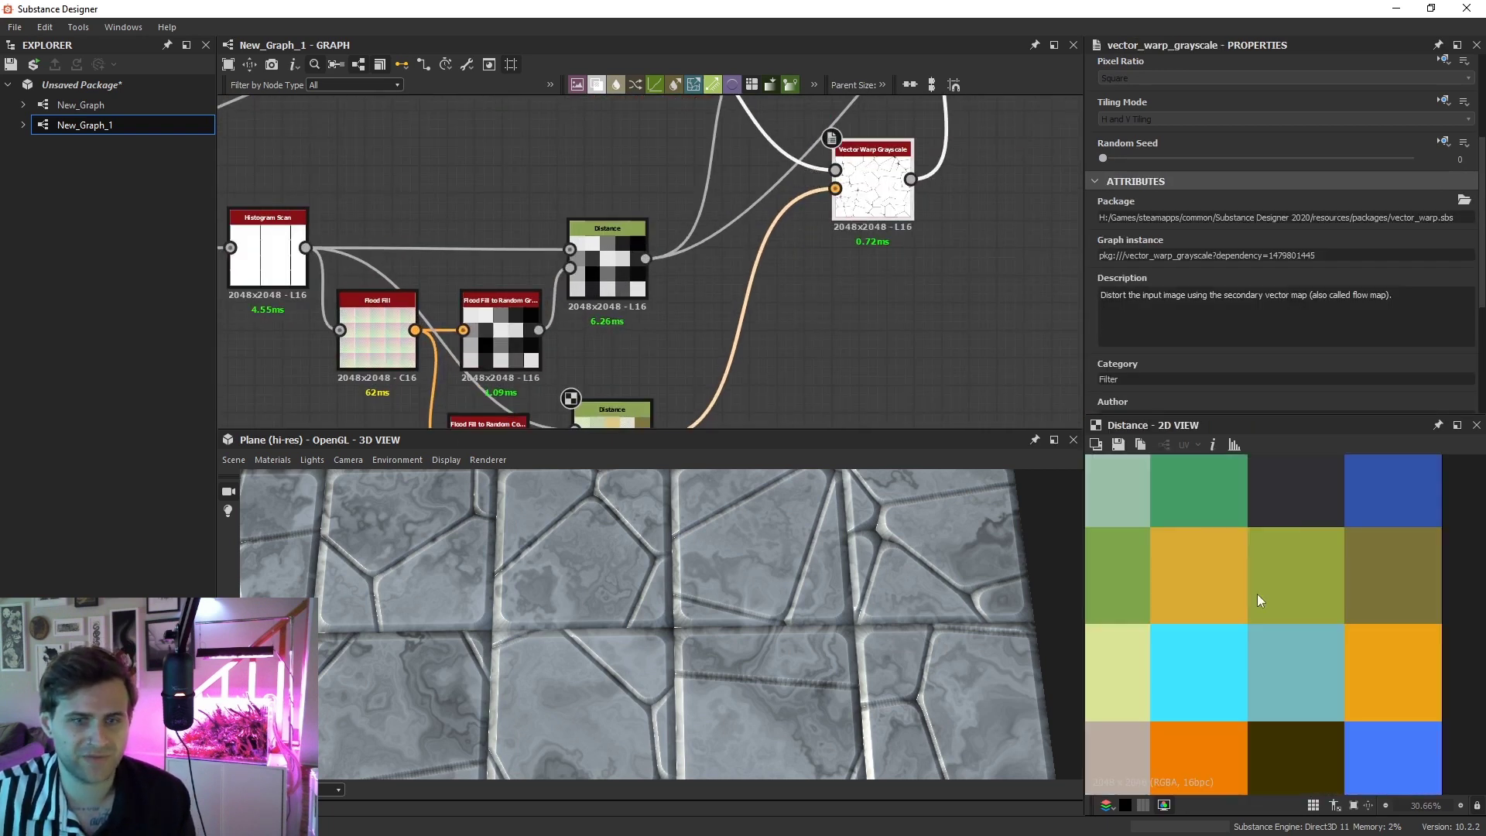
scroll(1266, 552, up, 2)
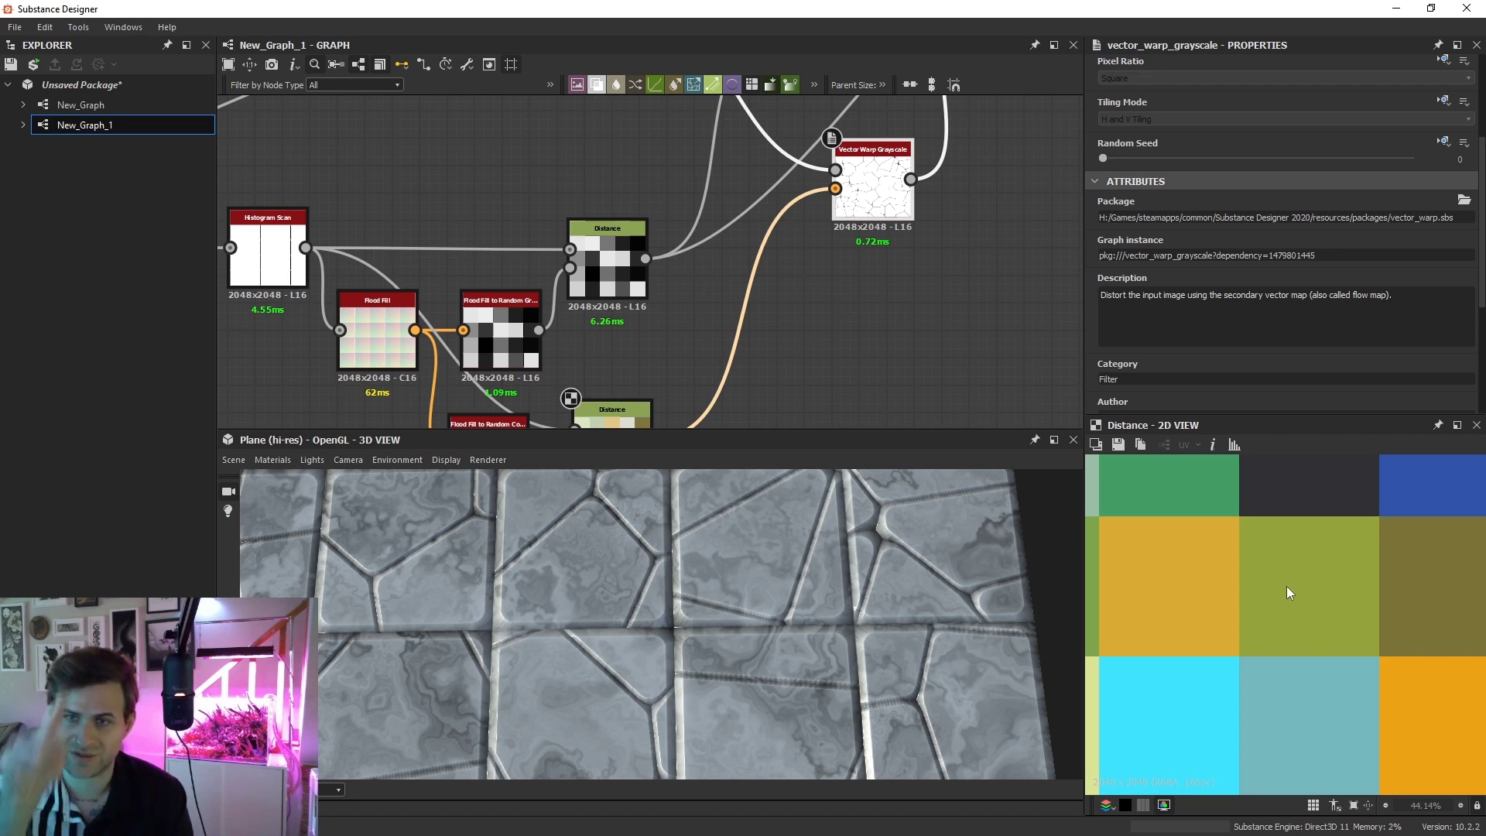
scroll(1279, 619, down, 5)
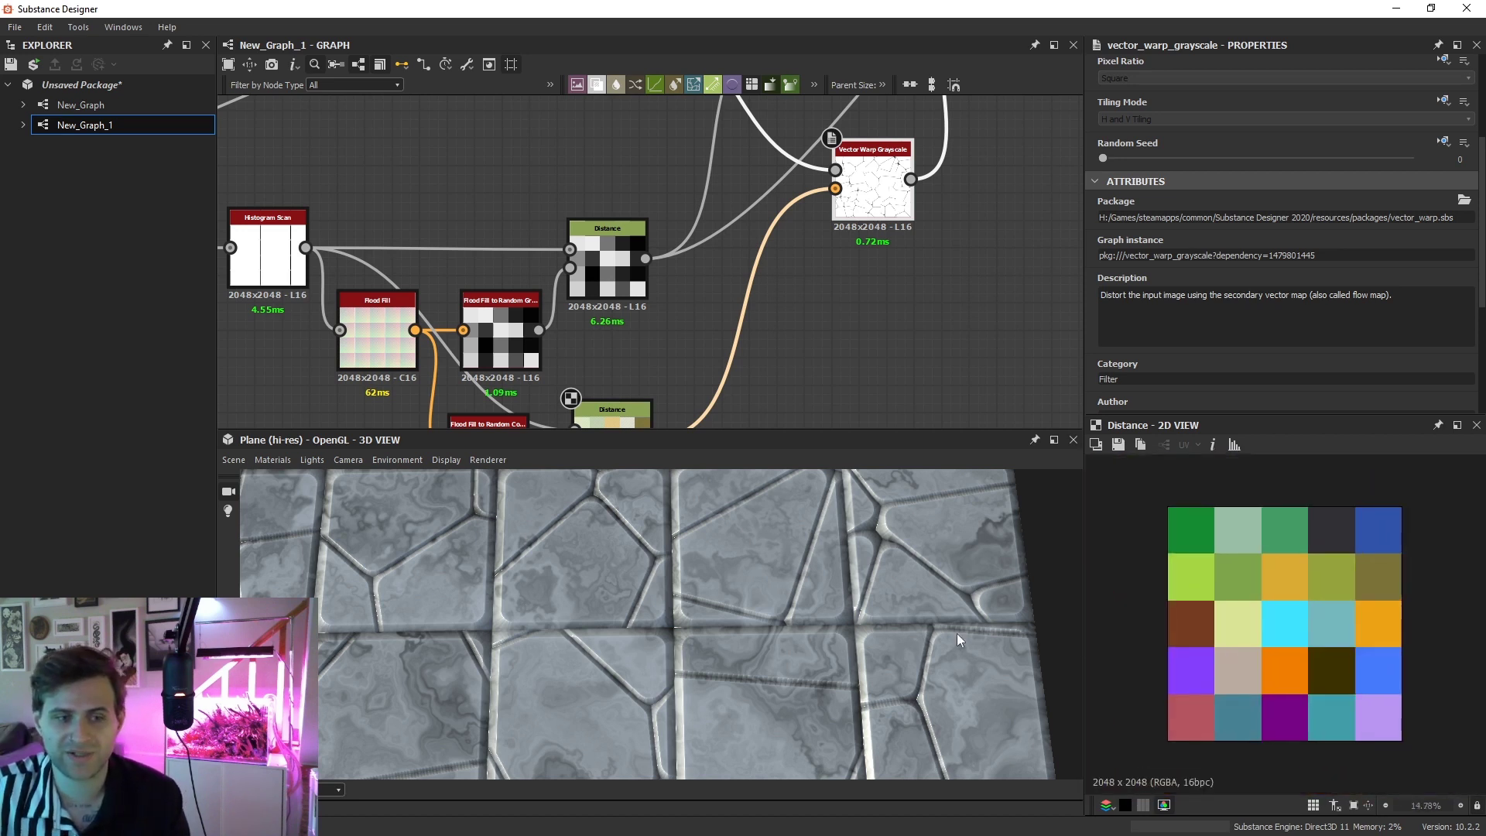
Compare the random color mask feeding the Vector Warp Grayscale with the random grayscale mask feeding the crack Directional Warp
drag(607, 358, 670, 279)
click(664, 351)
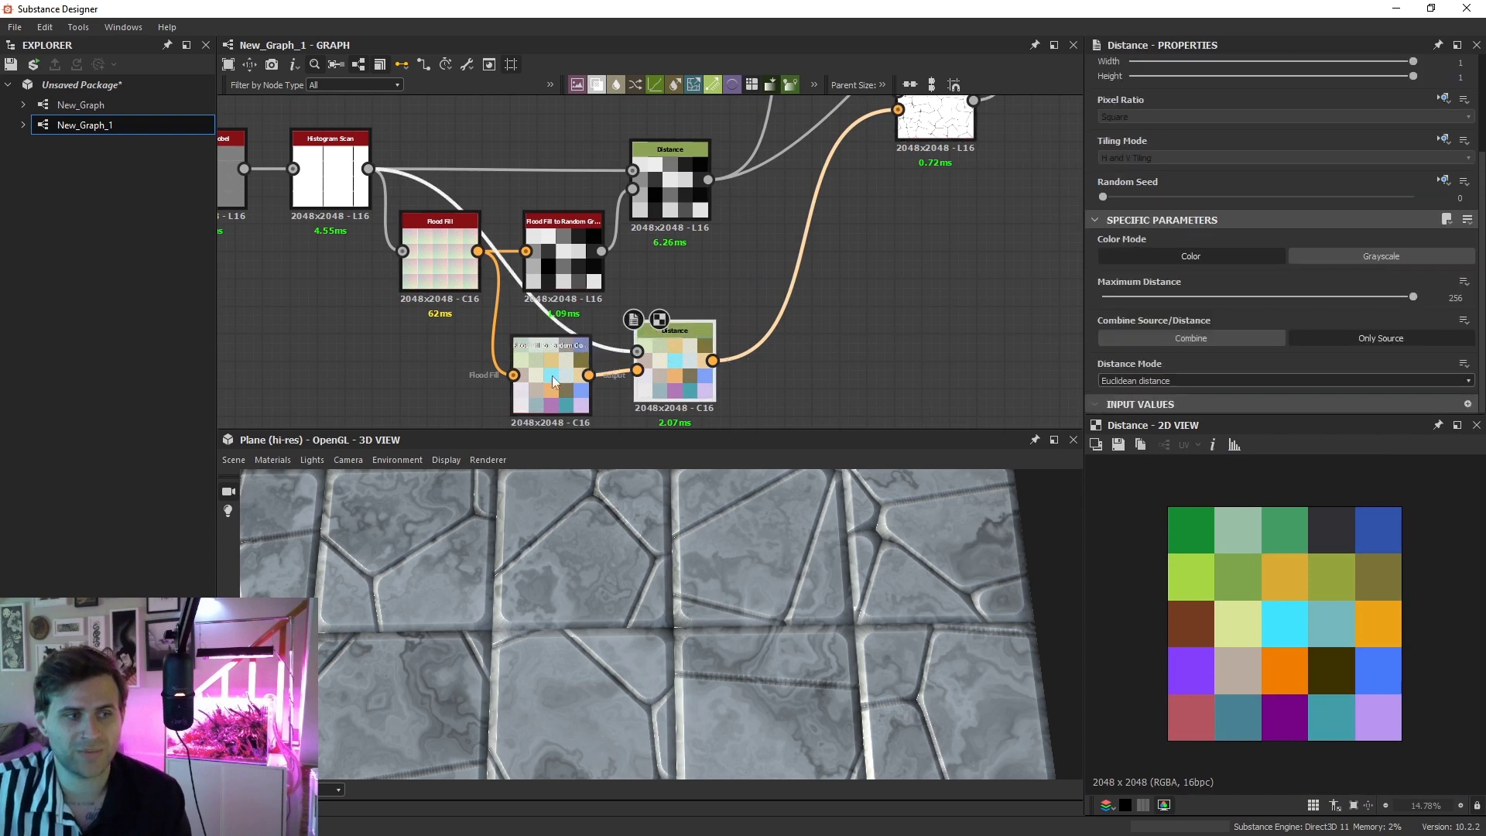
drag(872, 111, 925, 216)
click(942, 161)
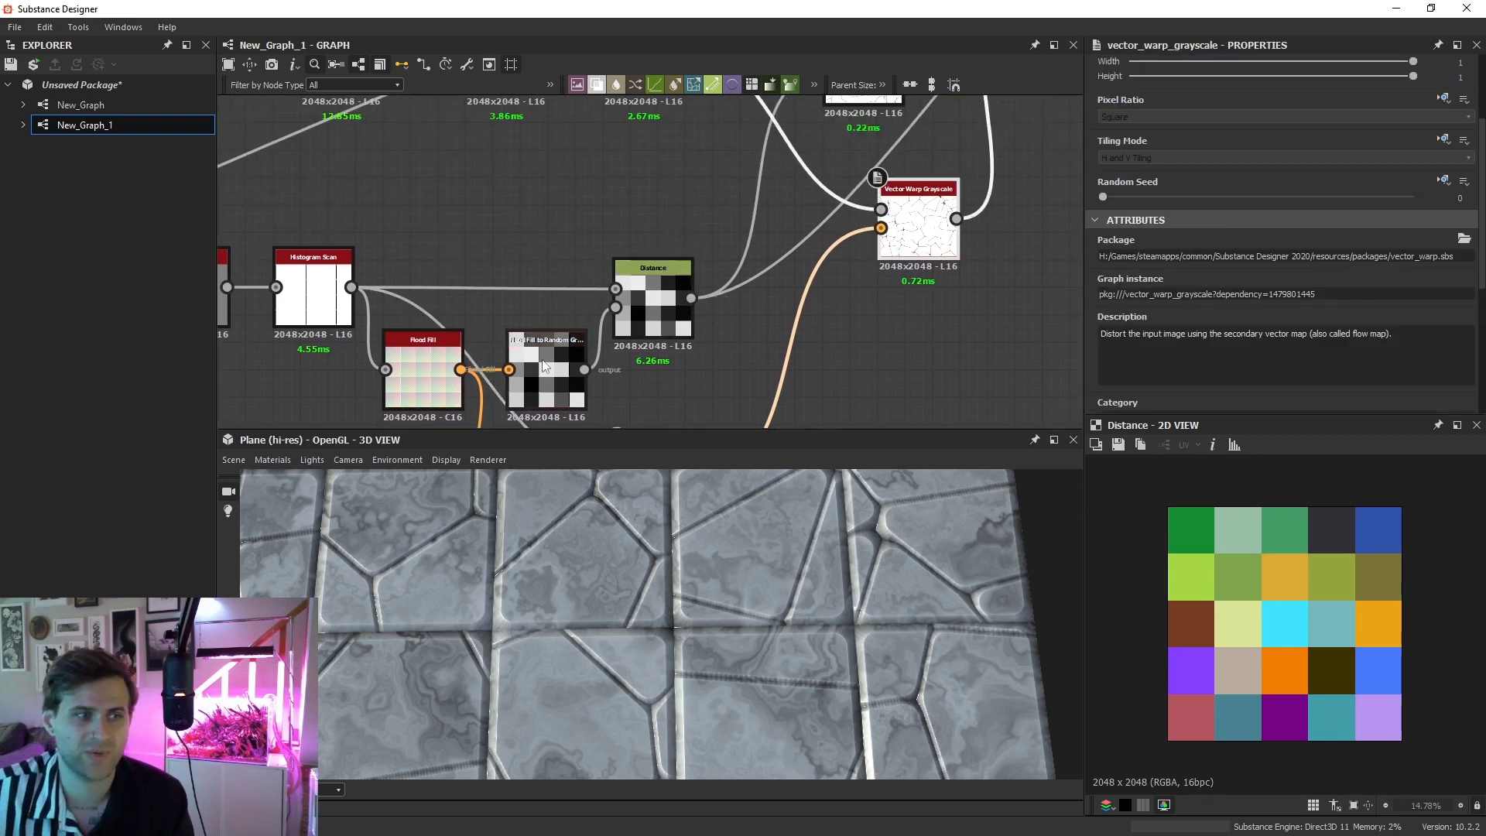
click(565, 350)
drag(699, 230, 668, 293)
click(852, 143)
drag(852, 142, 852, 148)
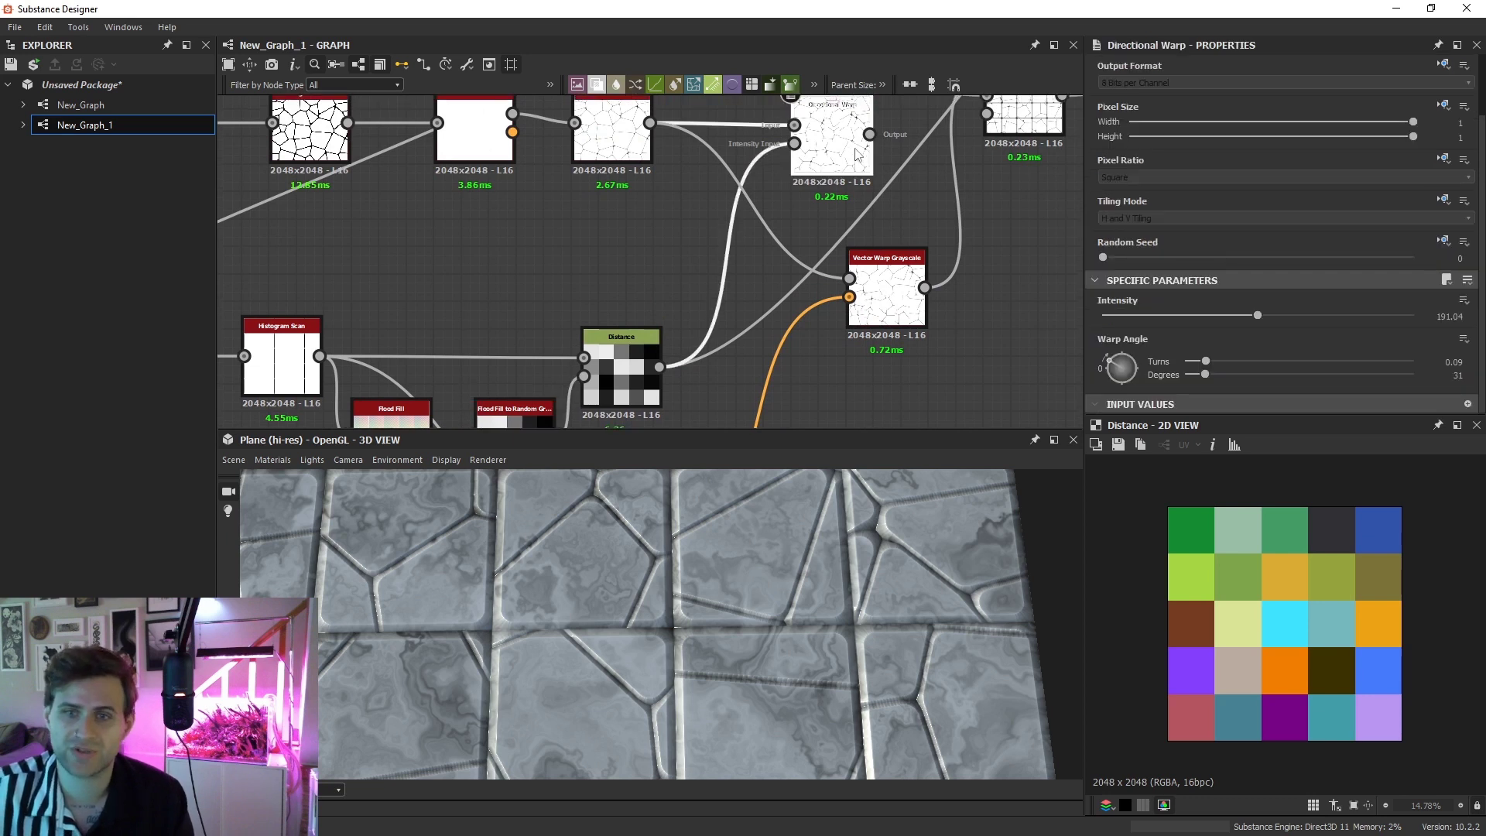